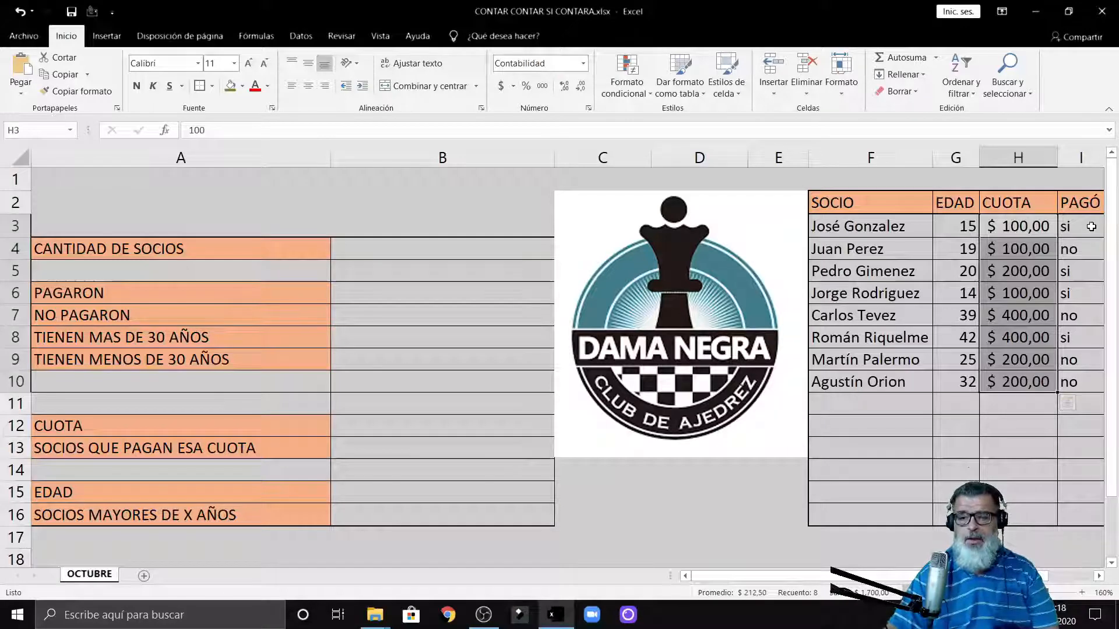
- Enter =CONTAR(G3:G10) in cell B4 beside CANTIDAD DE SOCIOS to count the members by their ages
left_click_drag(1088, 225, 1081, 385)
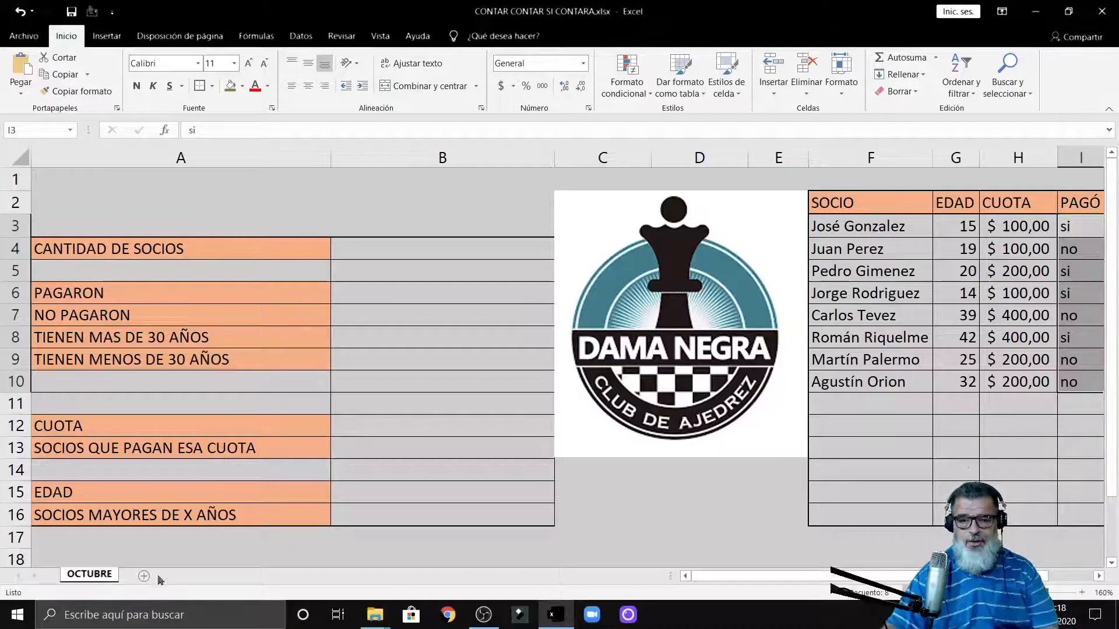
left_click(371, 254)
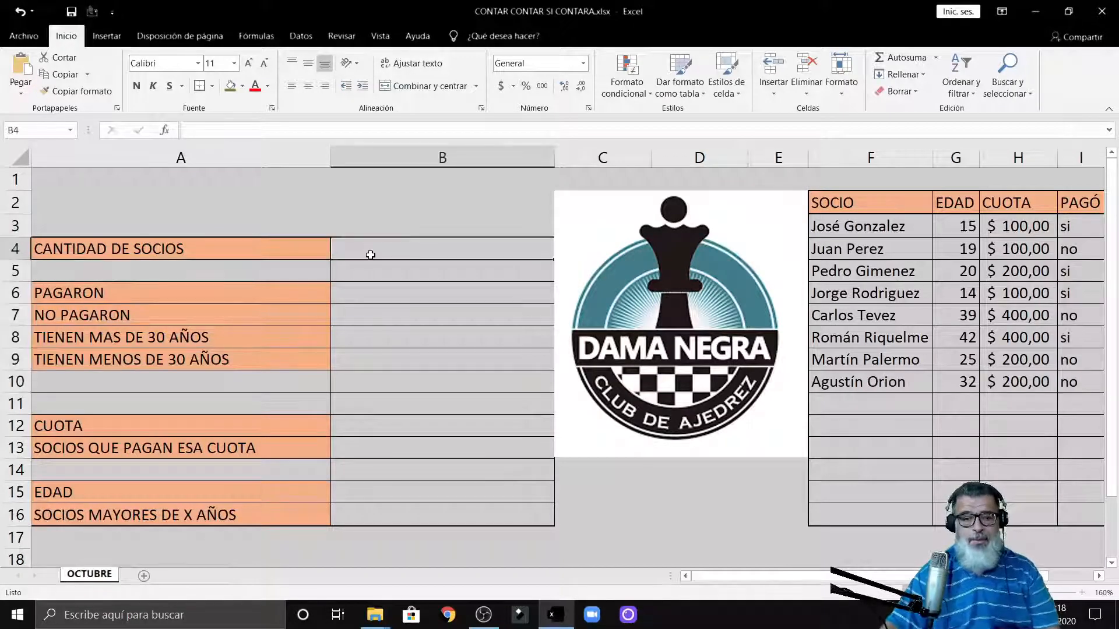
left_click(88, 244)
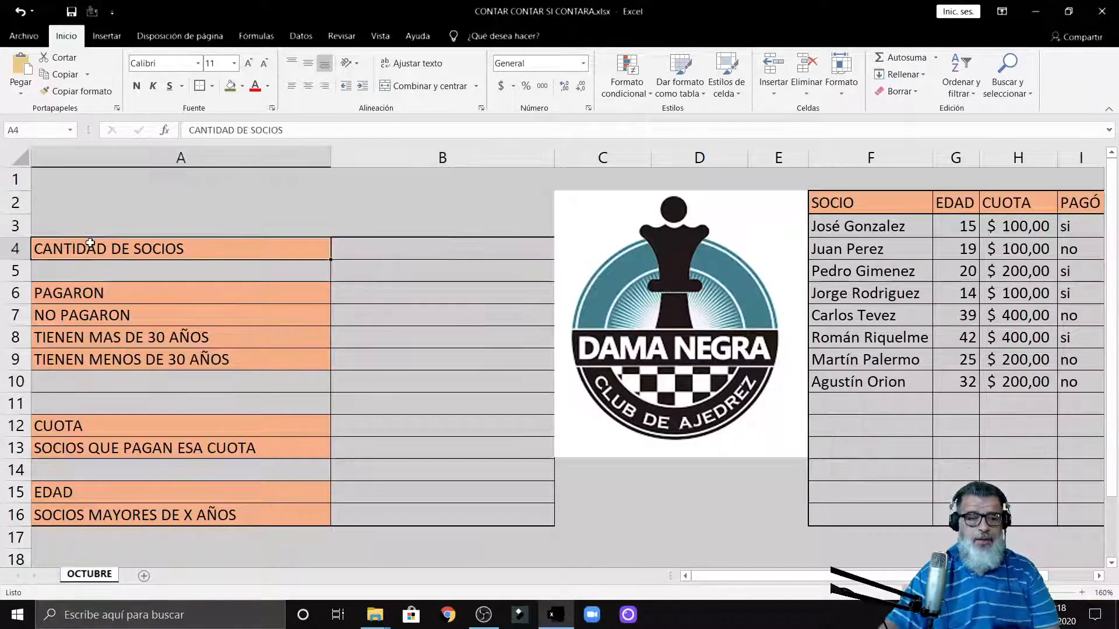
left_click(365, 249)
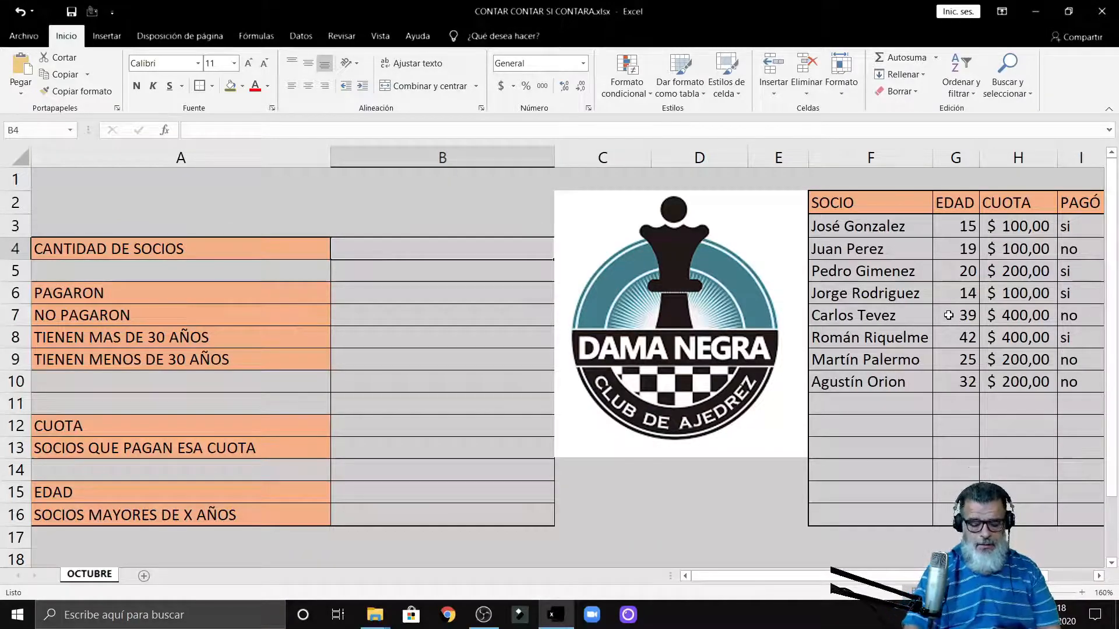
type("=")
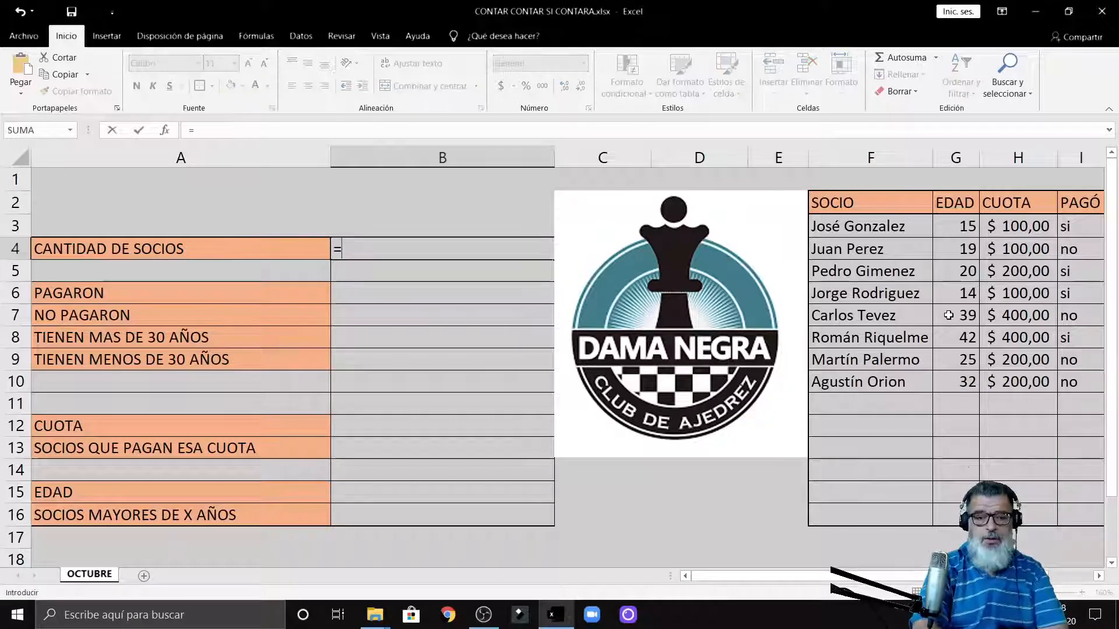
type("contar")
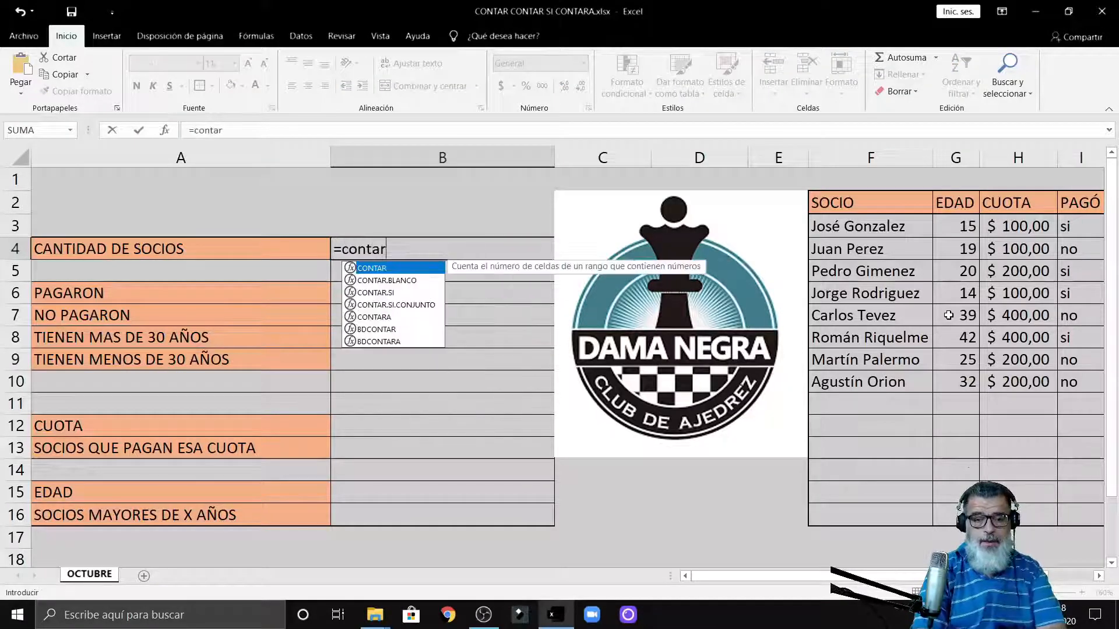
type("(")
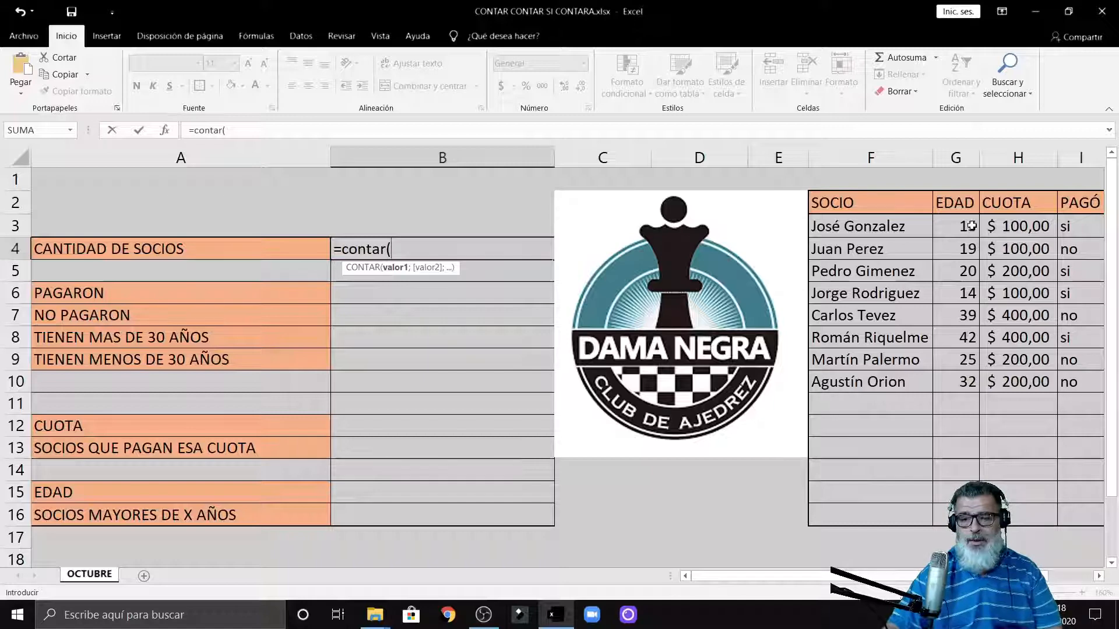
left_click_drag(969, 227, 970, 380)
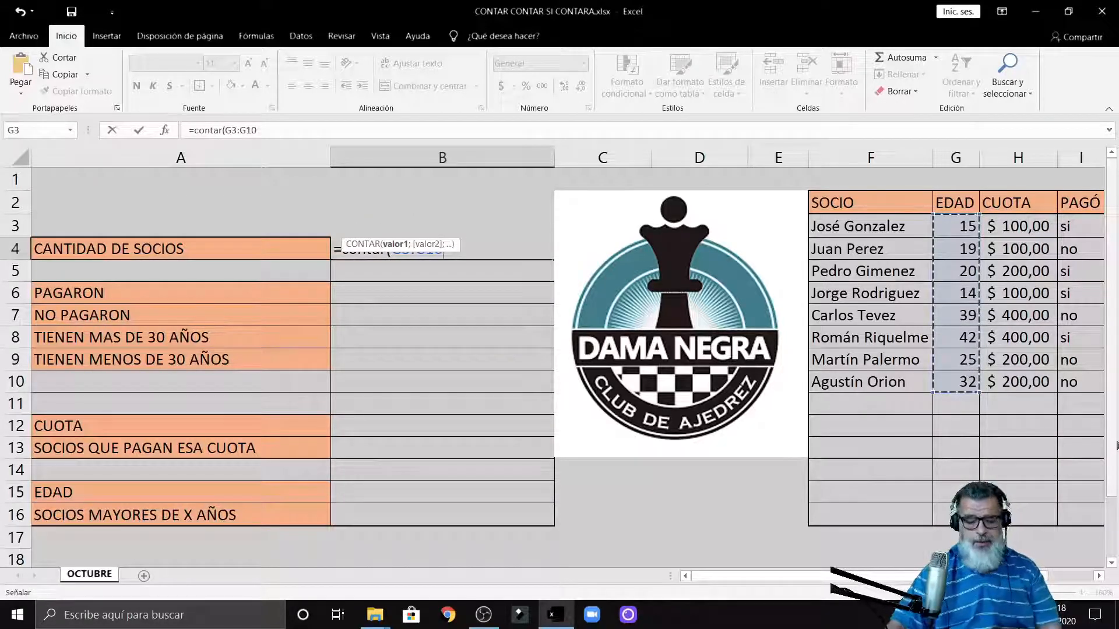
type(")")
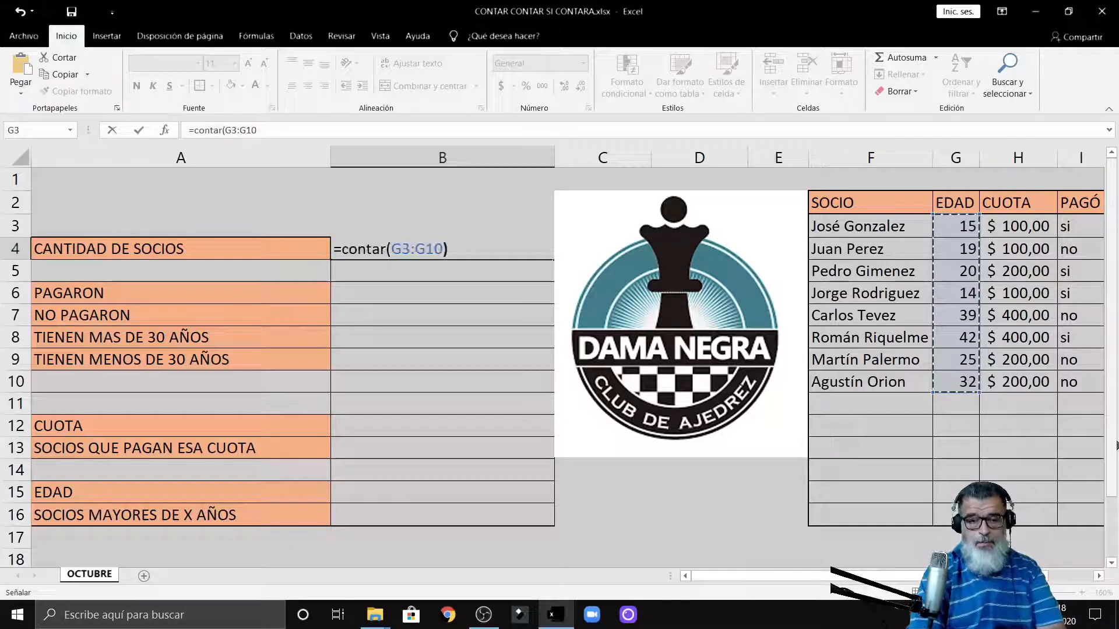
key("Return")
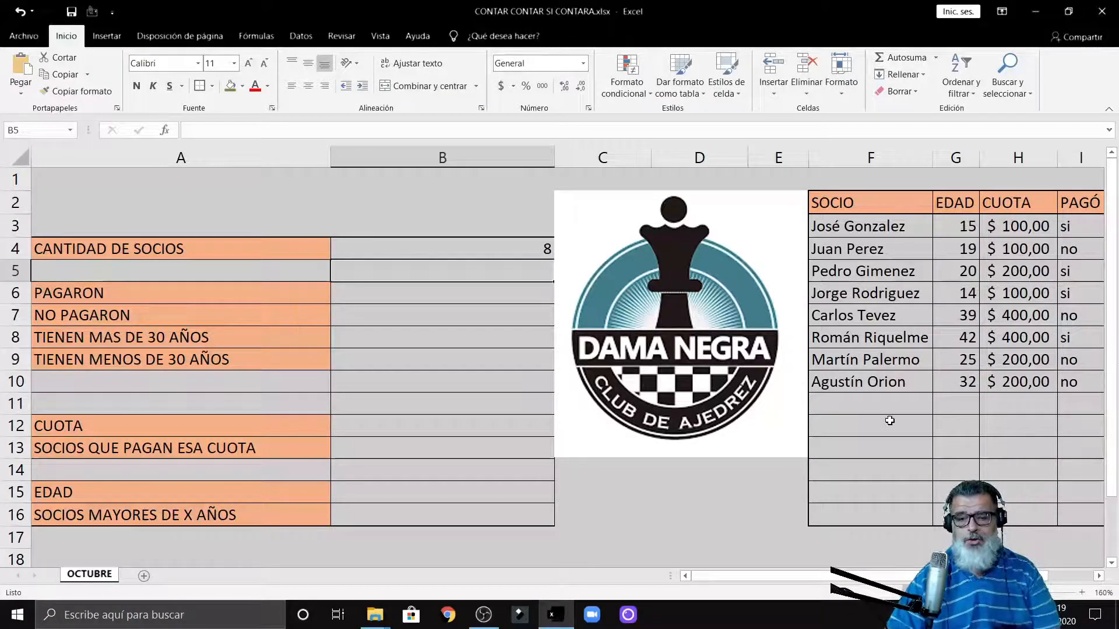
- Add a member in row 11 with the member's full name, age 20, fee 200 and payment status no
left_click(881, 404)
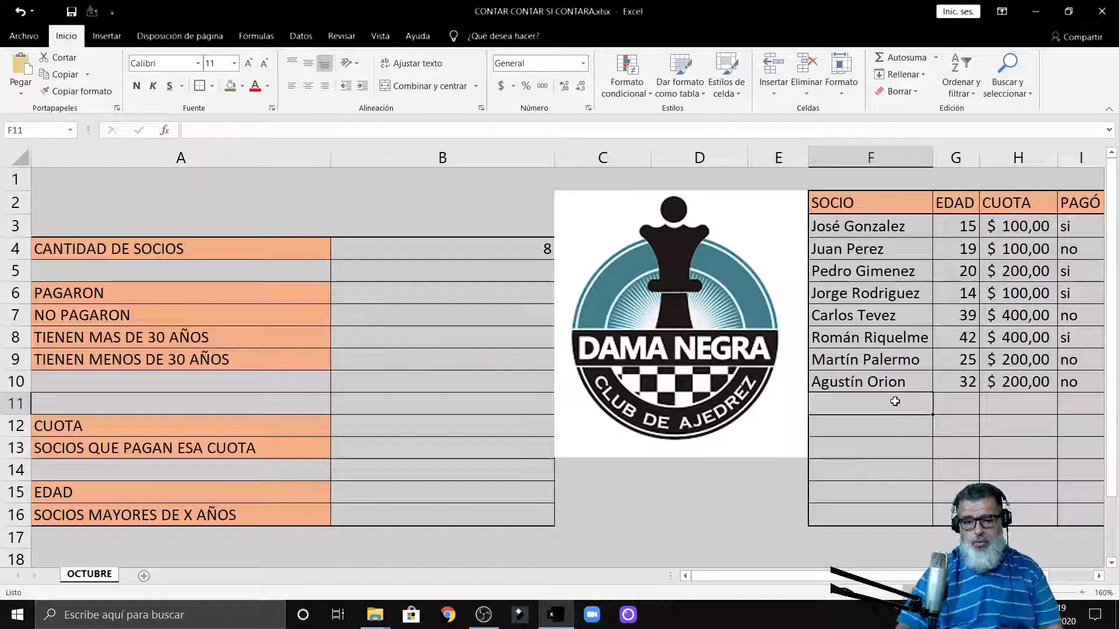
type("Juan Gomez0")
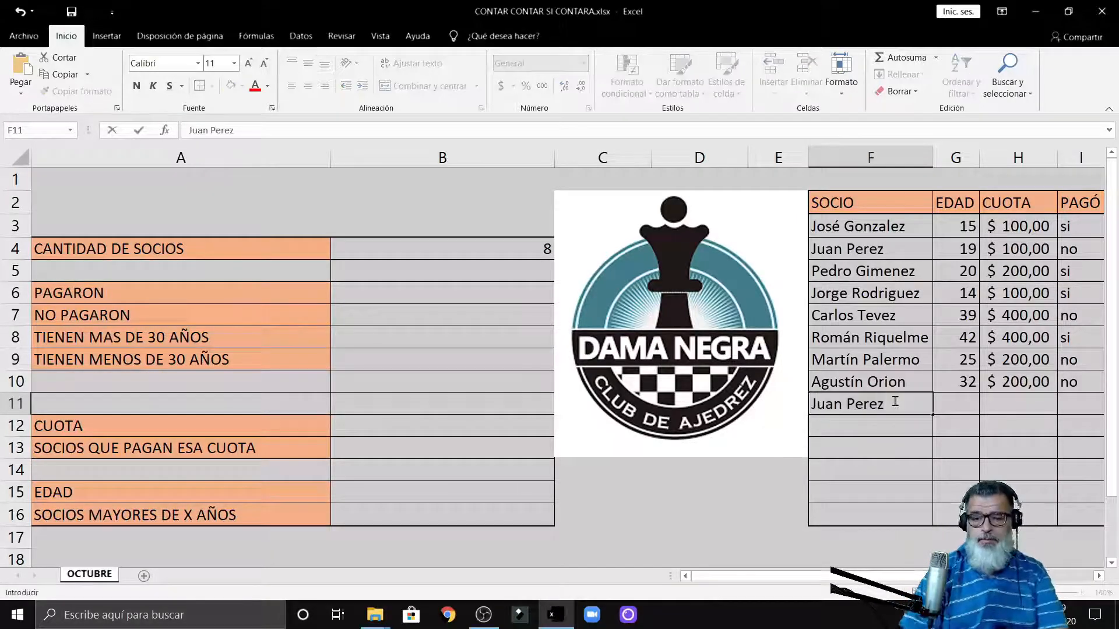
key("BackSpace")
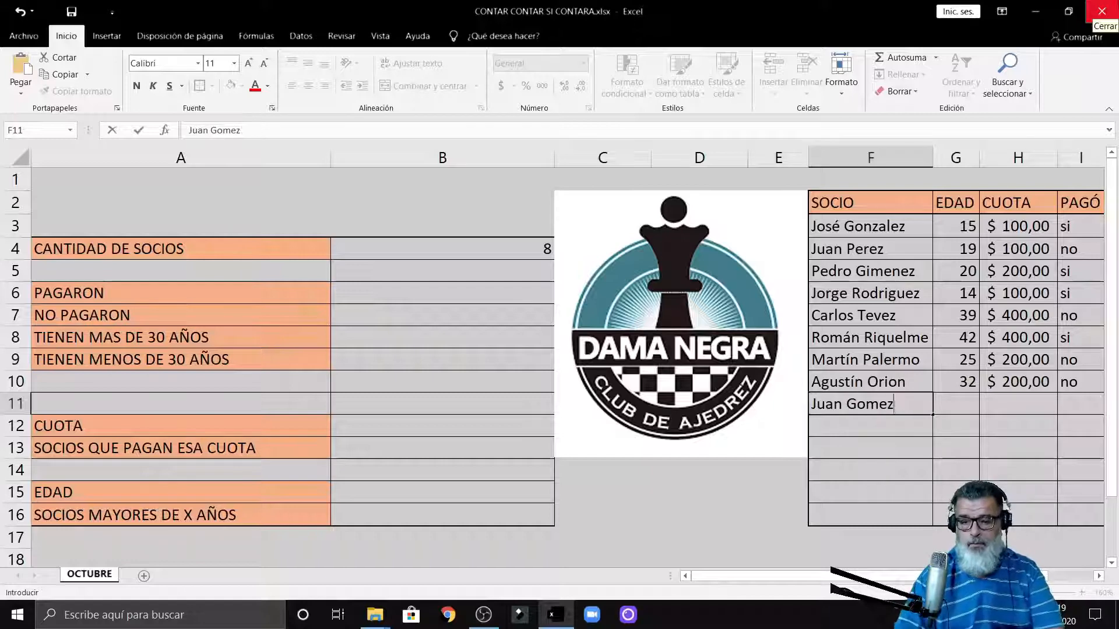
key("Tab")
type("20")
key("Tab")
type("200")
key("Tab")
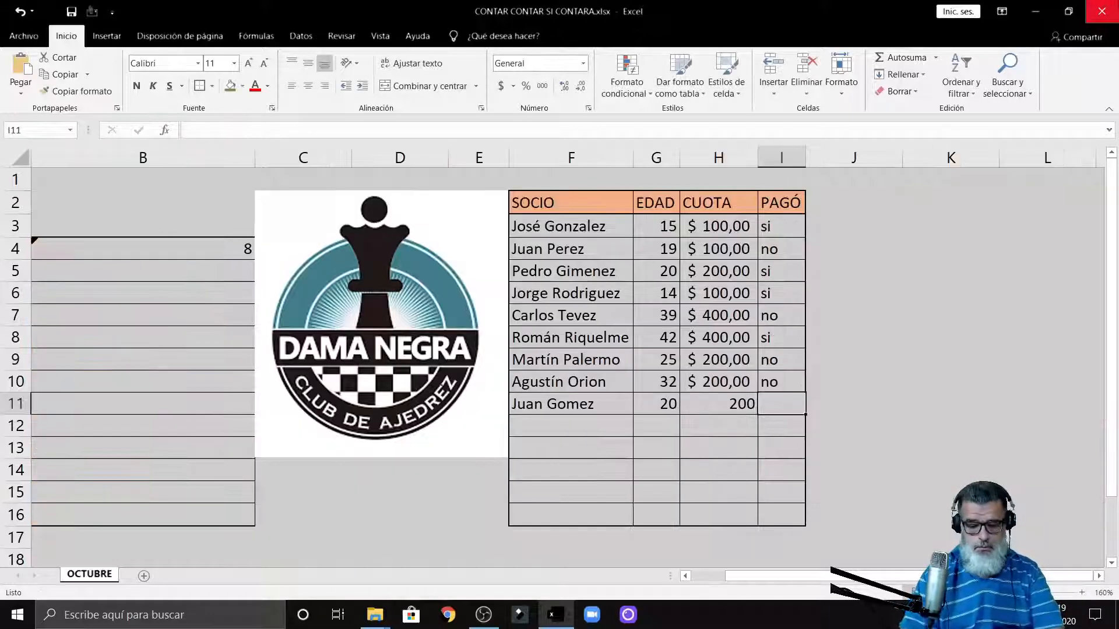
type("no")
key("Home")
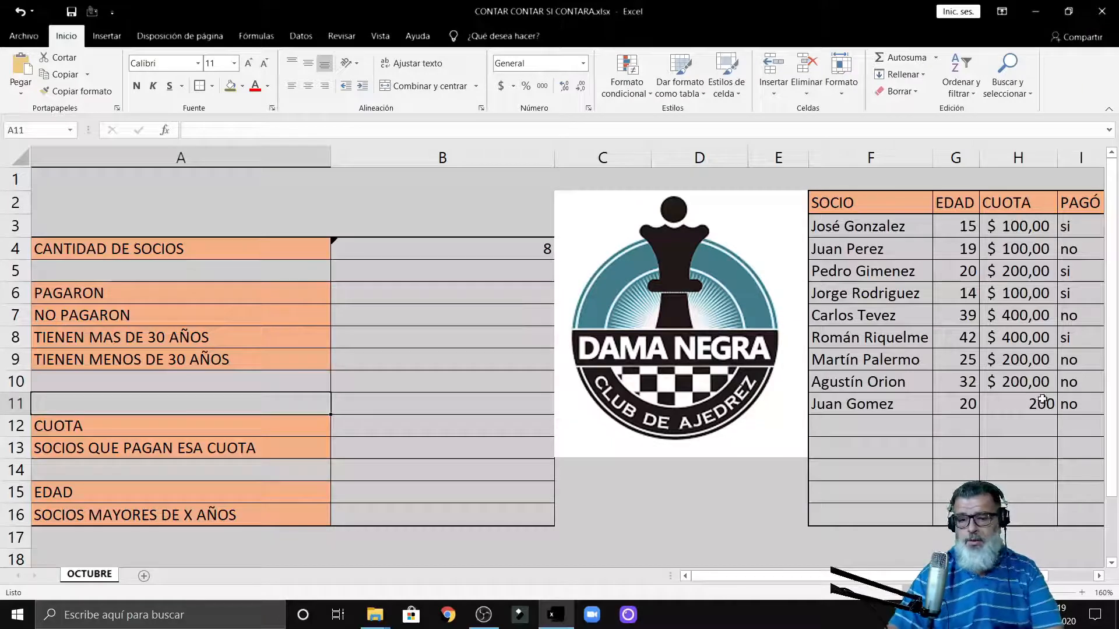
- Apply the accounting number format with the $ symbol to the new member's fee in H11
left_click(997, 411)
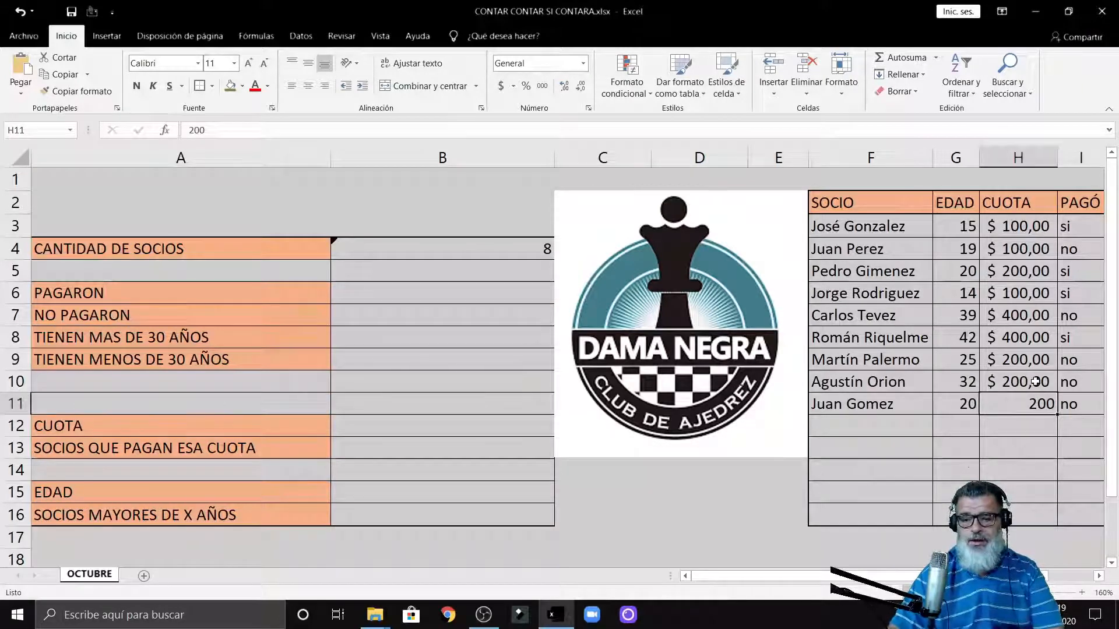
left_click(1035, 381)
left_click(1043, 408)
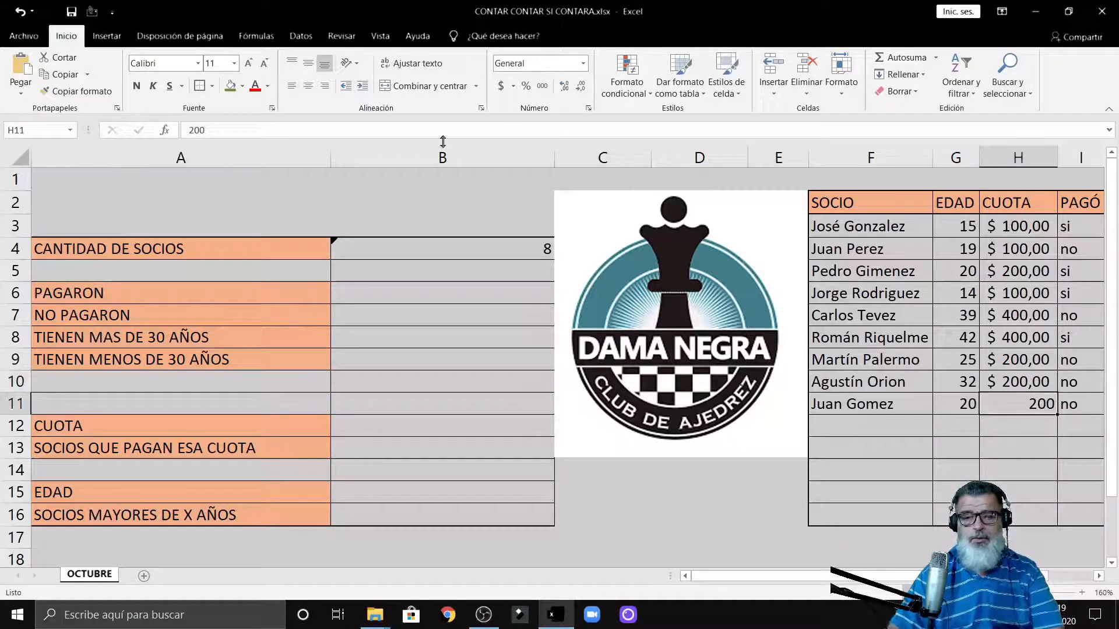
left_click(501, 88)
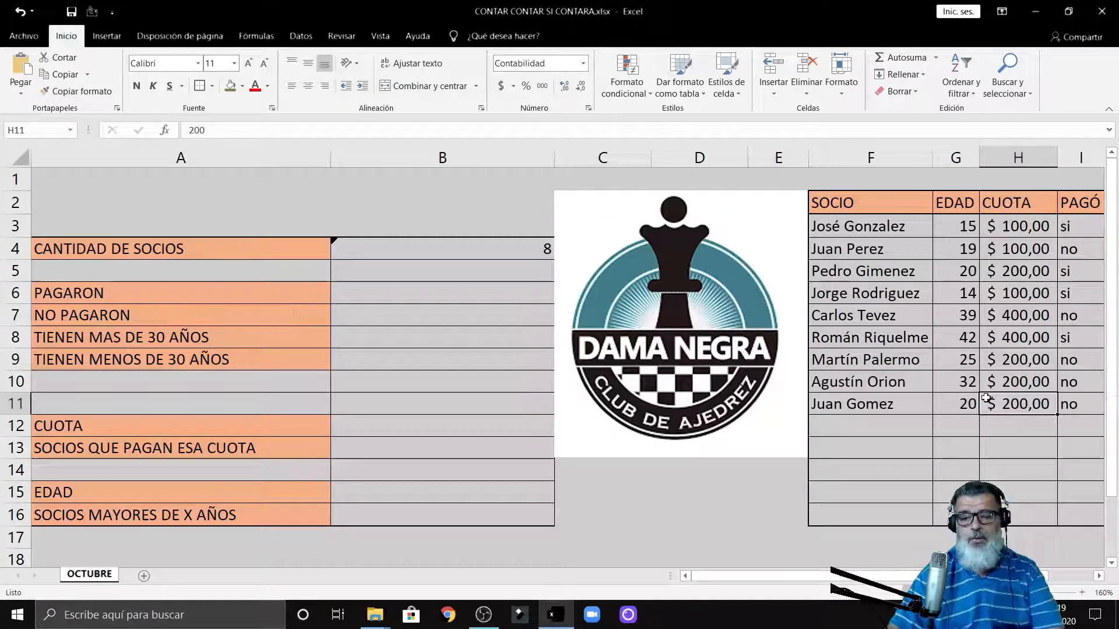
- Change the CONTAR range in B4 to the whole EDAD column, G:G
left_click(435, 248)
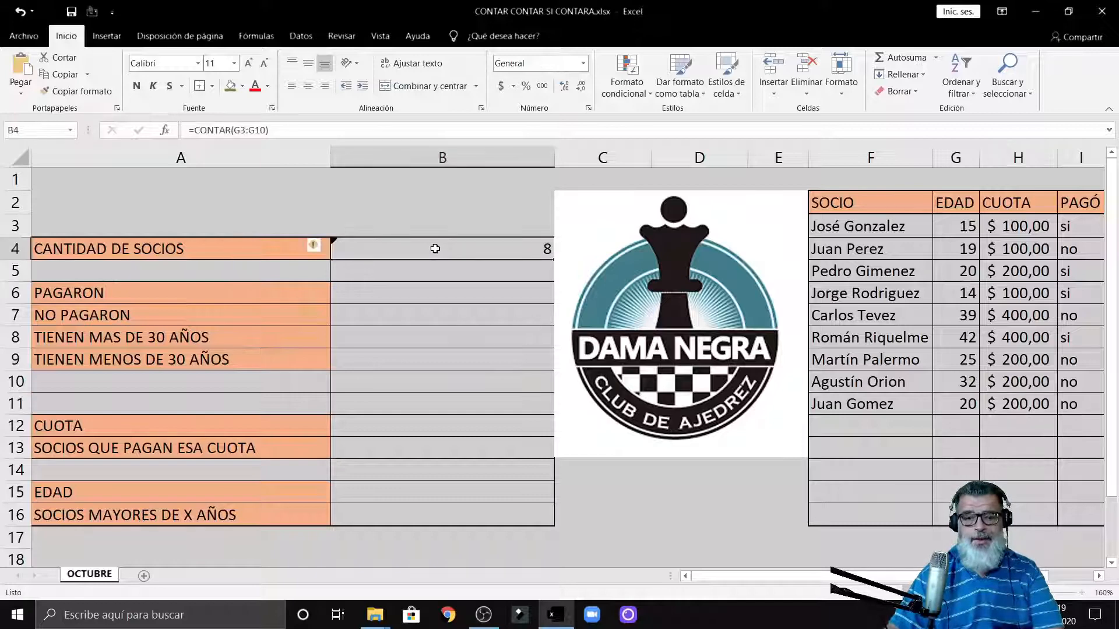
double_click(435, 248)
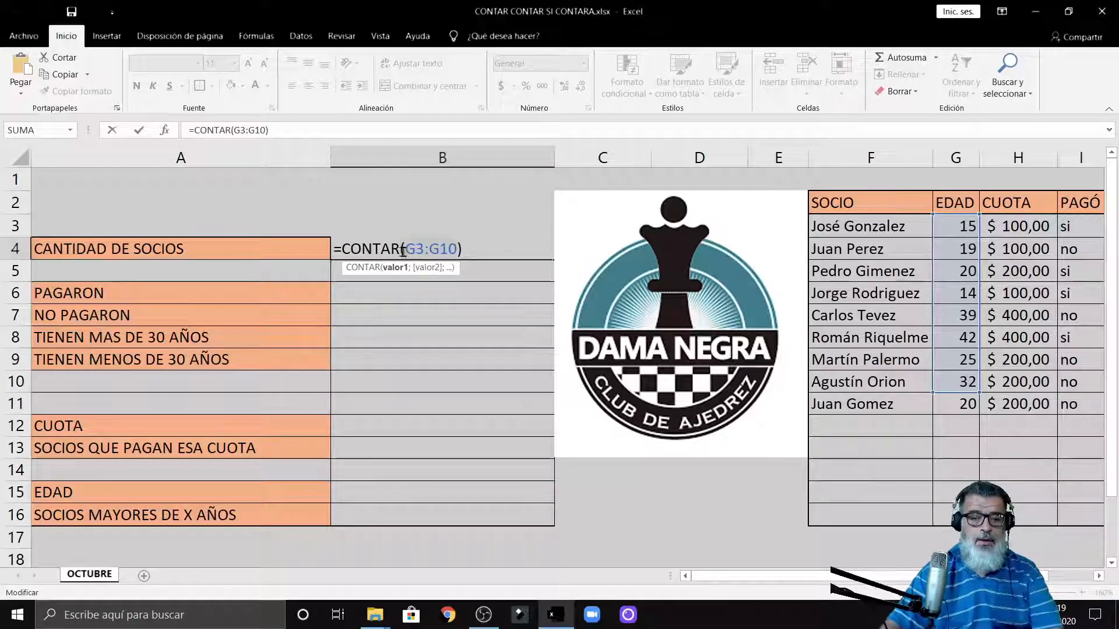
left_click(962, 158)
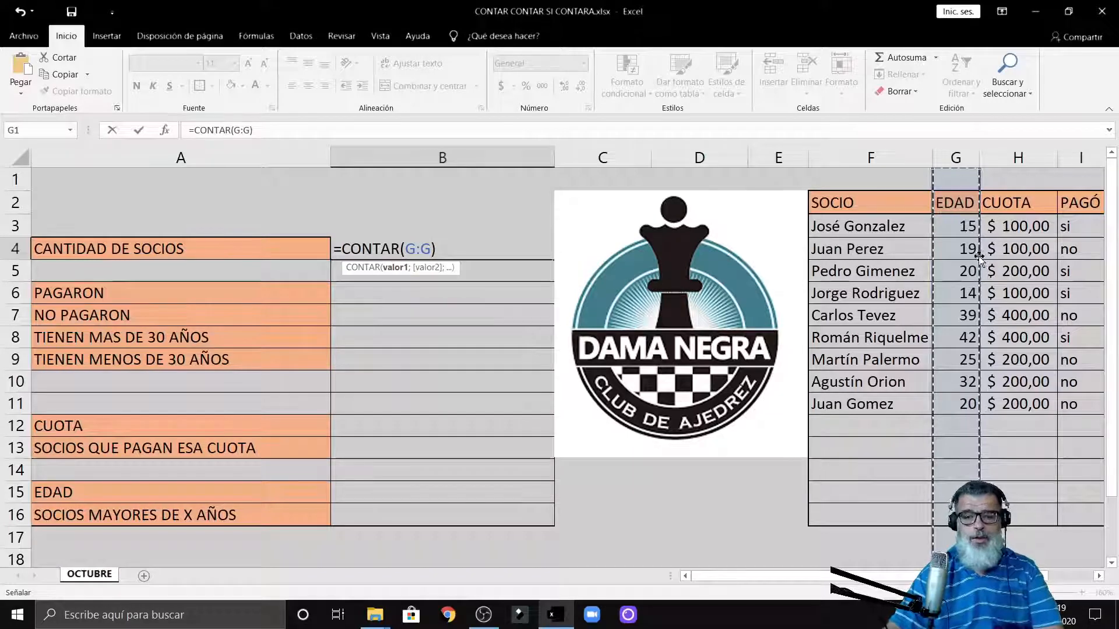
key("Return")
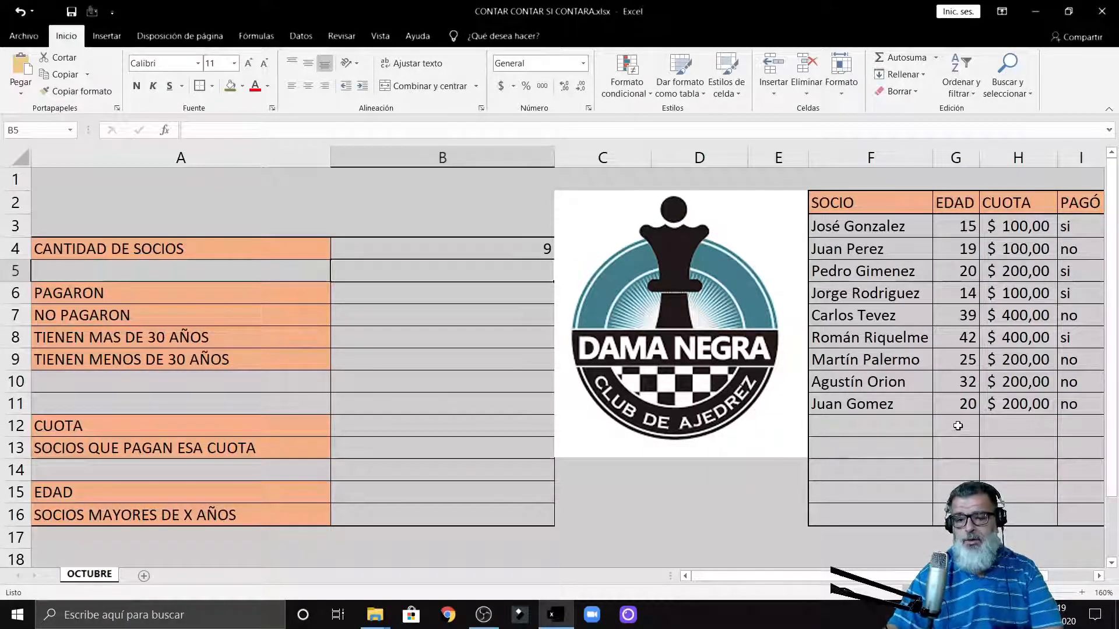
- Add another member in row 12 named Otro Socio with age 15
left_click(846, 424)
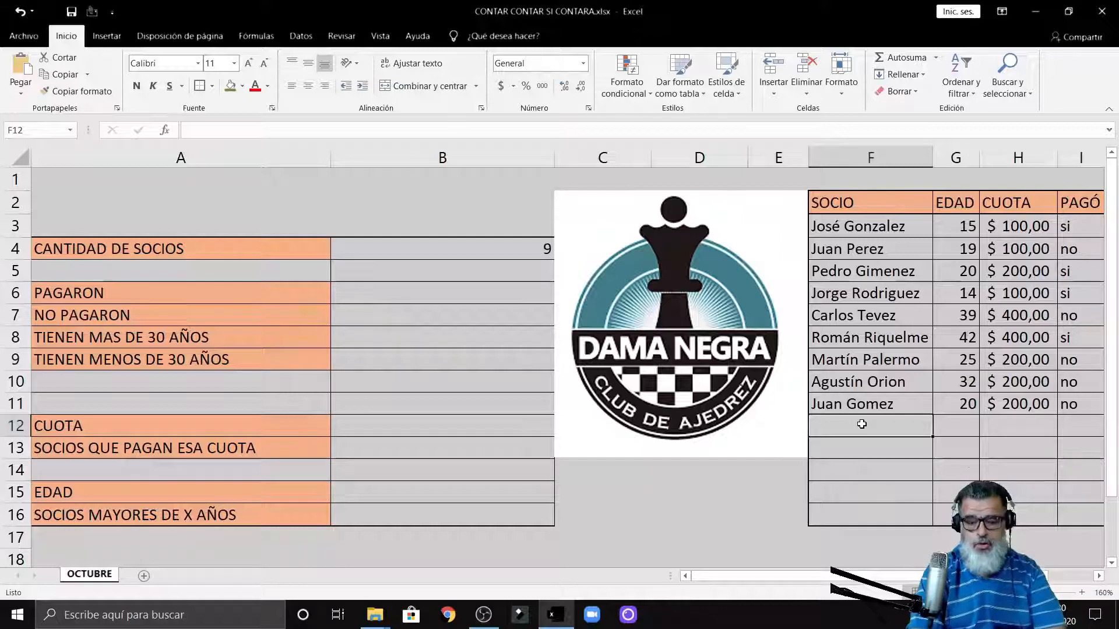
type("o")
key("BackSpace")
type("Otro Socio")
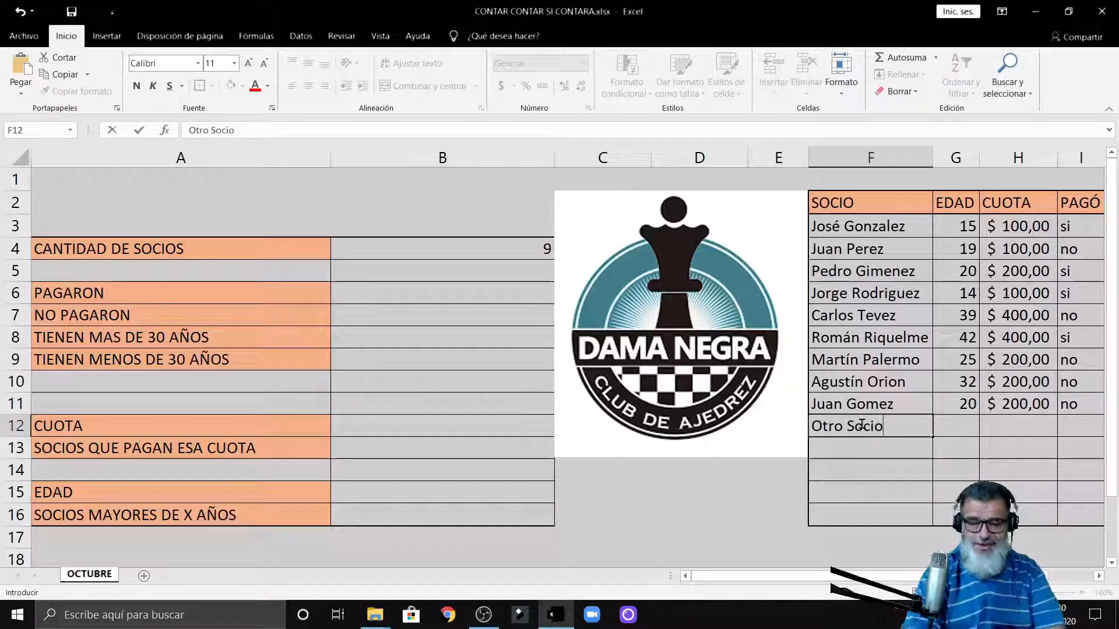
key("Tab")
type("15")
key("Tab")
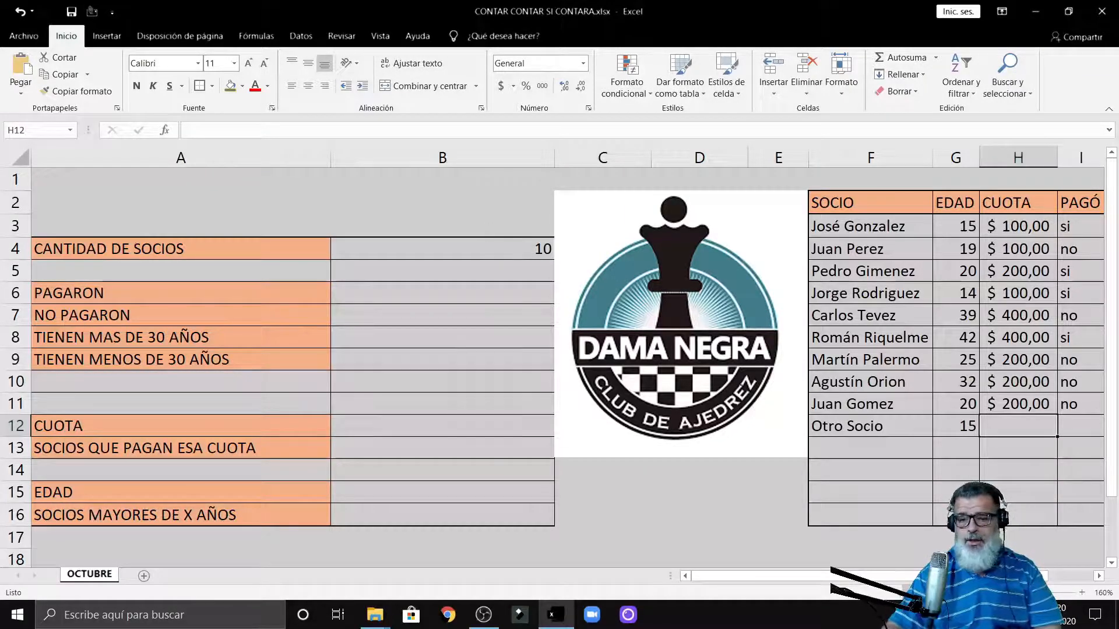
- Review the range referenced by the CONTAR formula in cell B4
left_click(466, 247)
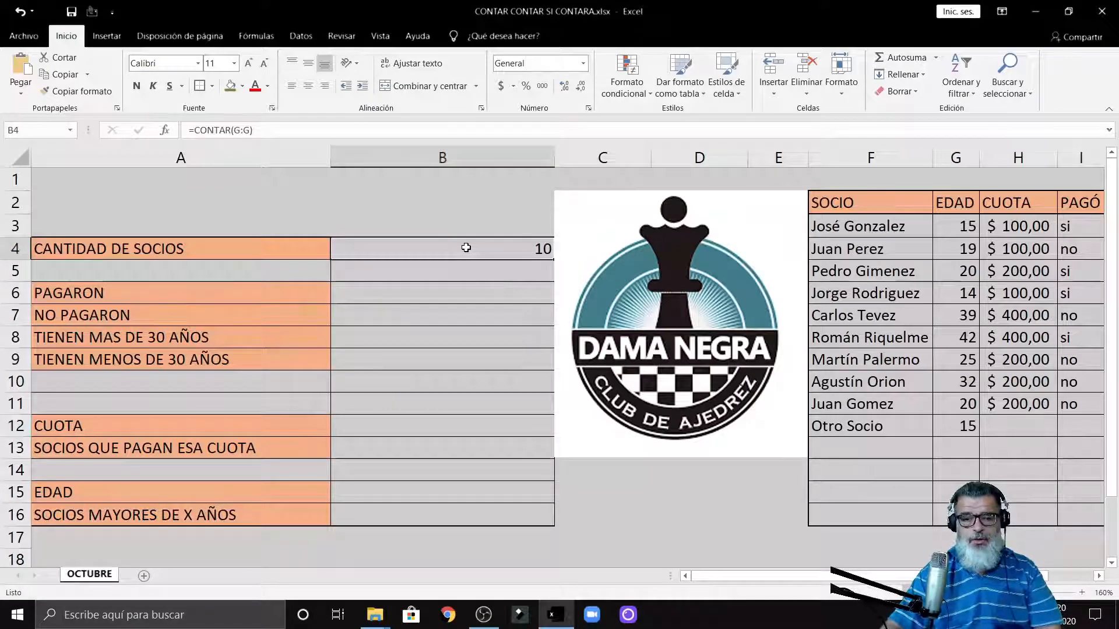
double_click(466, 247)
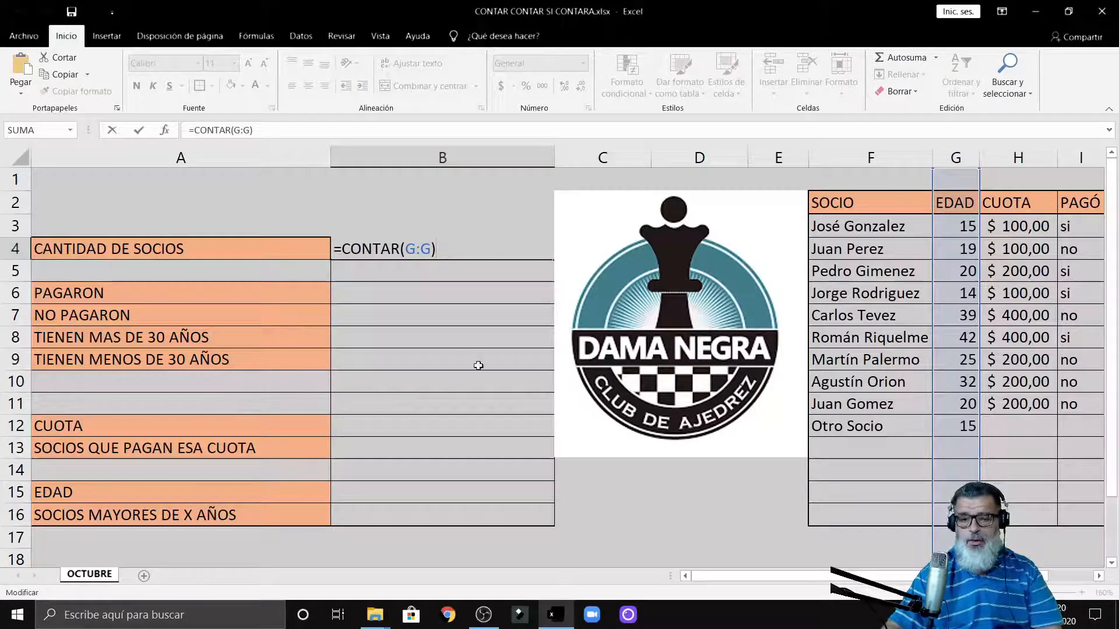
mouse_move(484, 615)
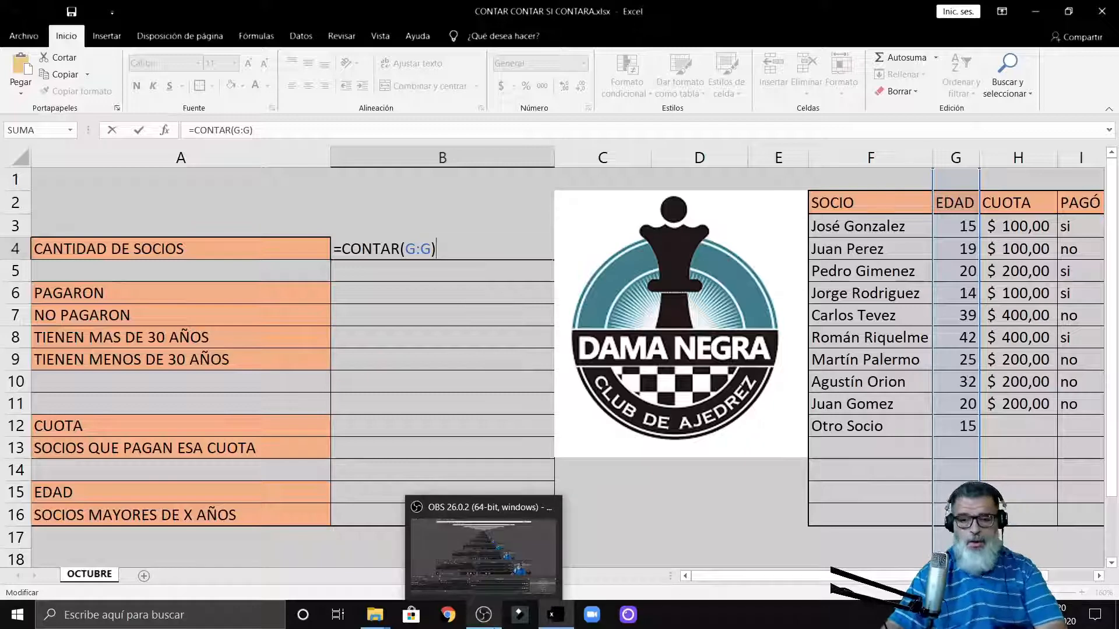
key("Return")
- Test the whole-column count by entering 8 in G18 below the member table, and delete that value
left_click(956, 537)
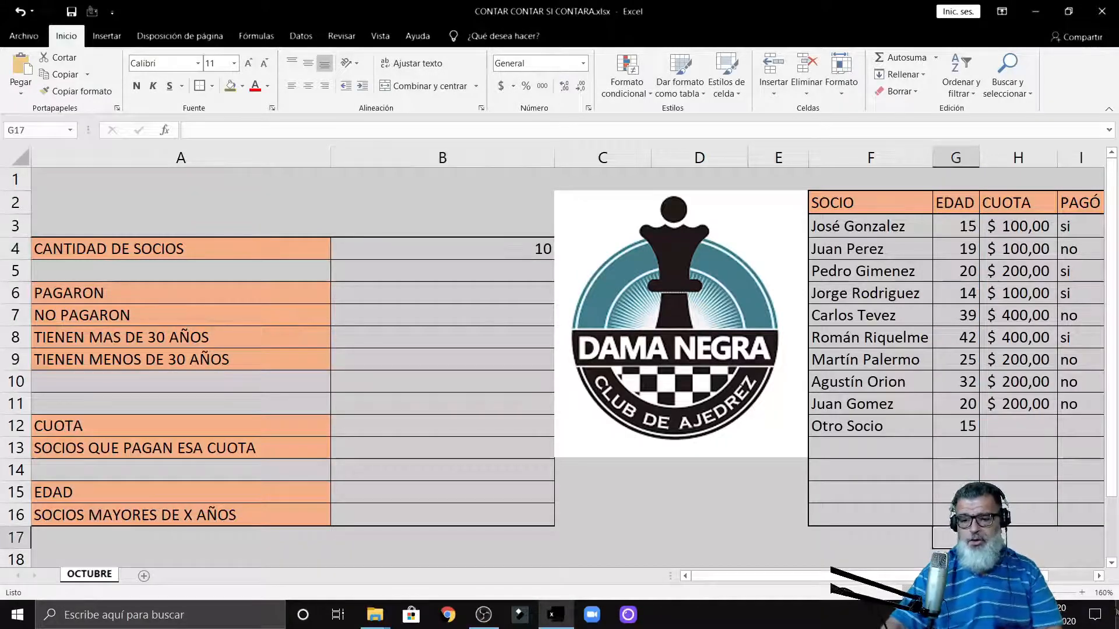
key("Down")
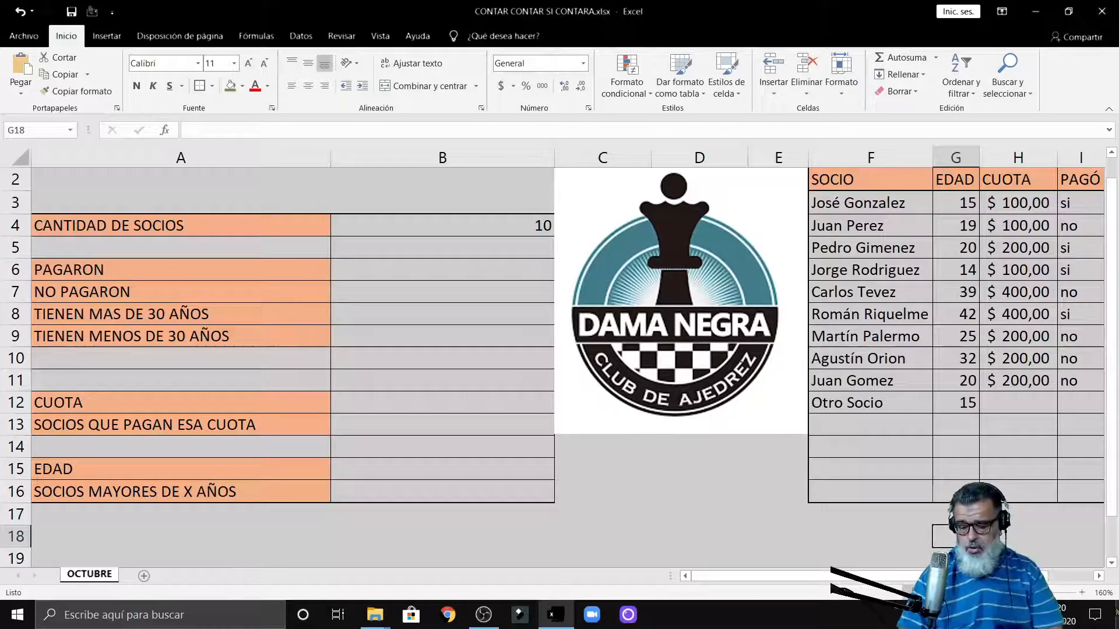
type("8")
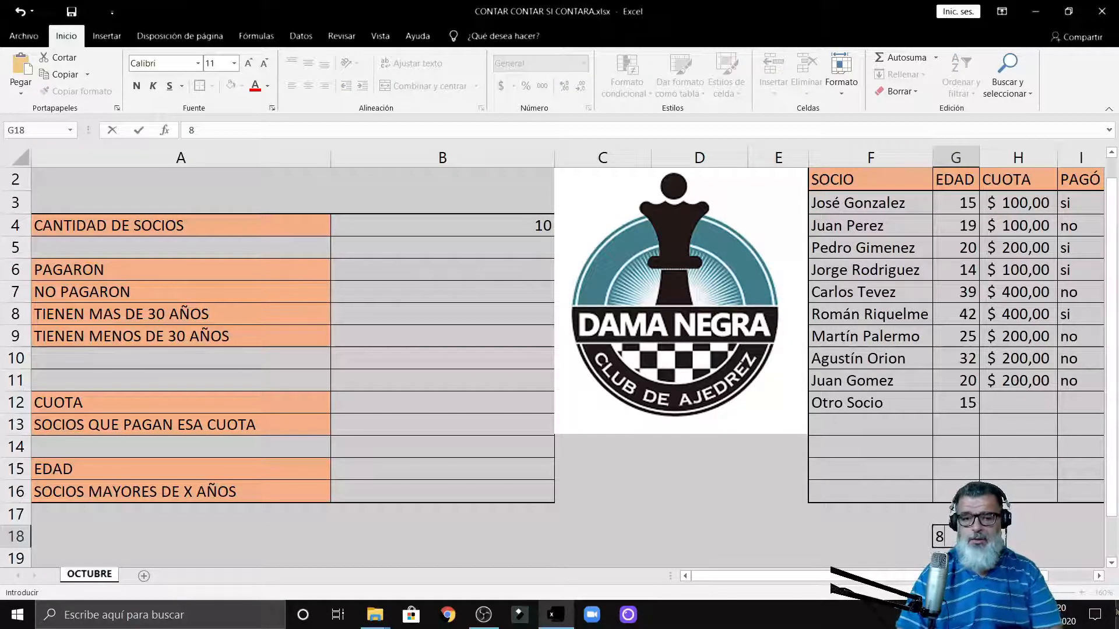
key("Return")
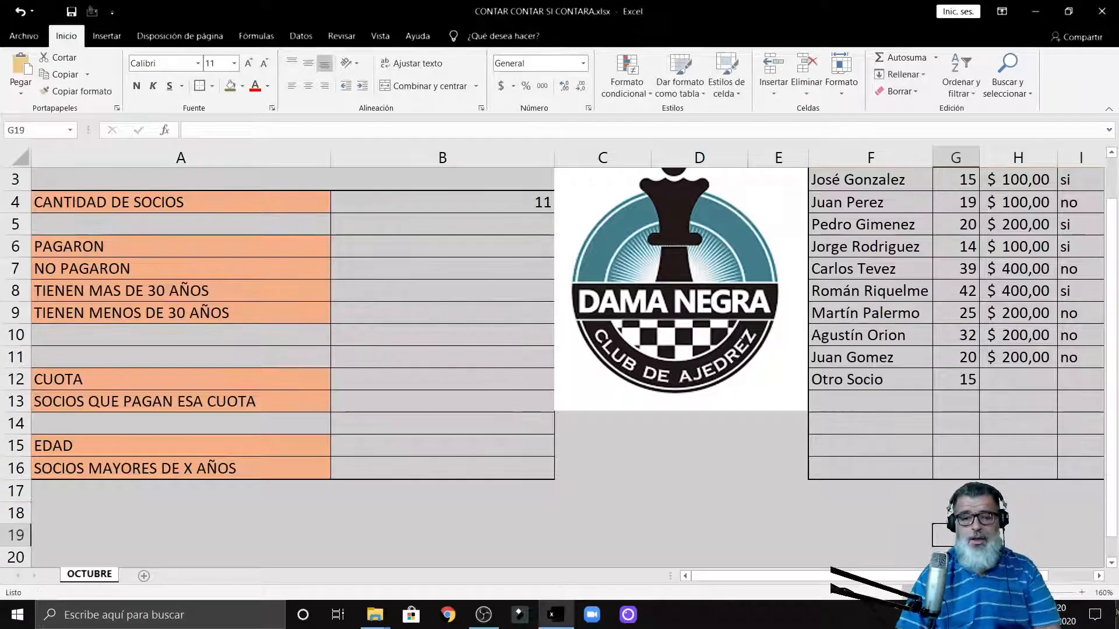
key("Up")
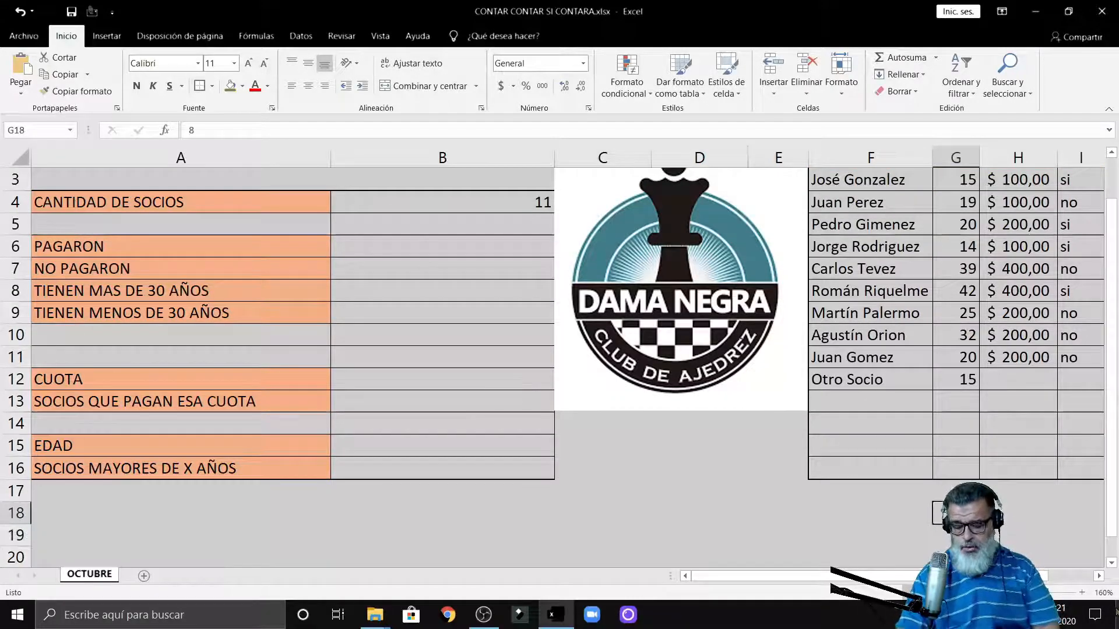
key("Delete")
key("Up")
key("Up")
key("Up")
key("Up")
key("Up")
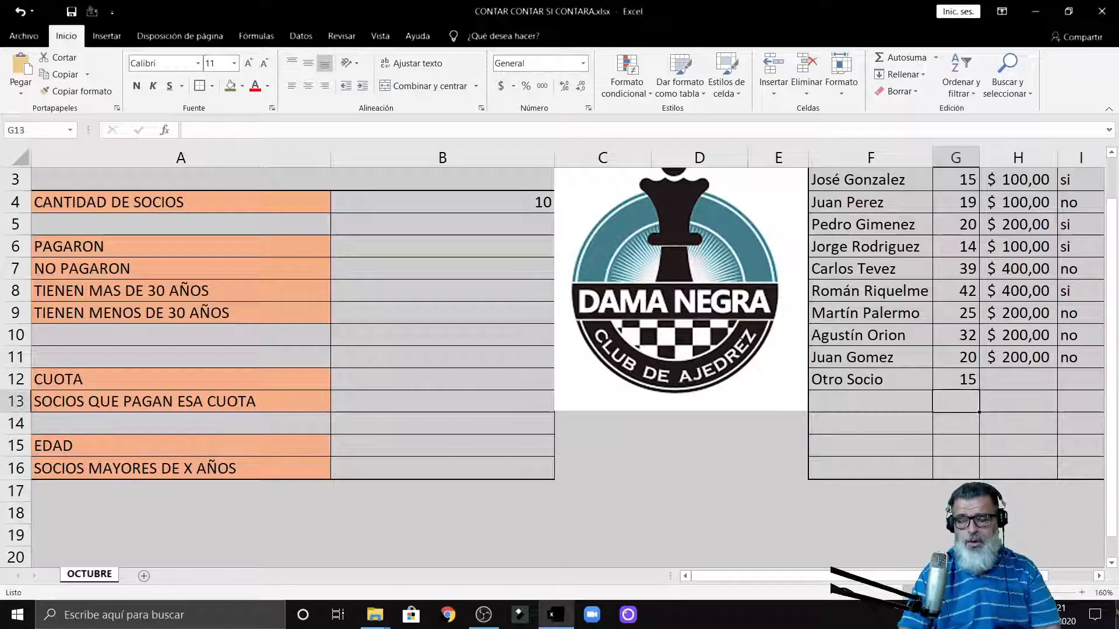
key("Down")
key("Down")
key("Down")
key("Down")
key("Down")
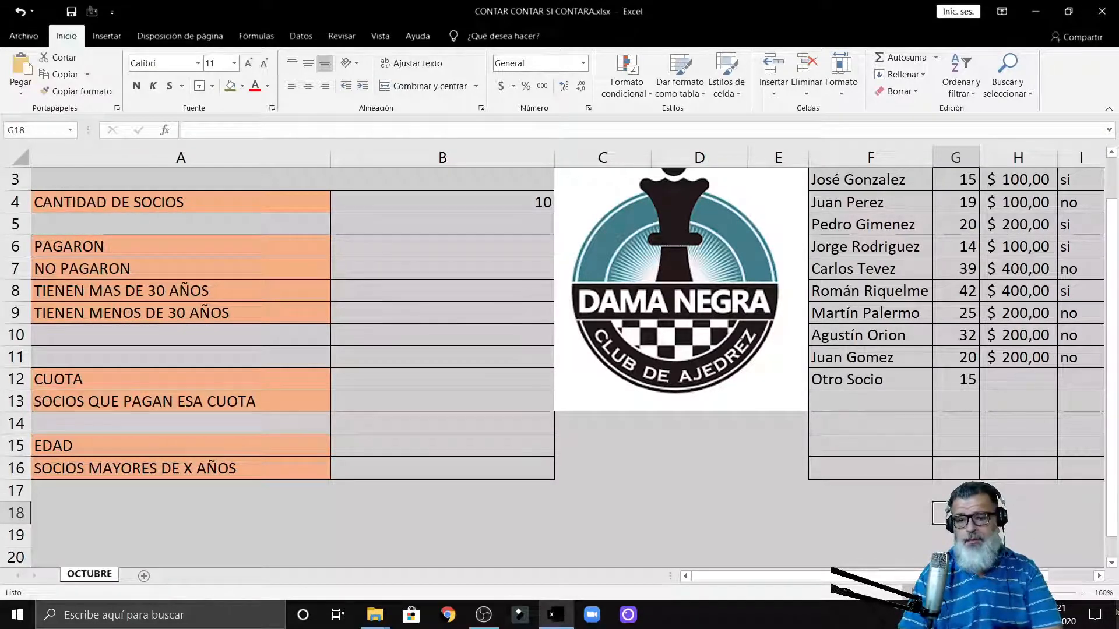
- Test whether CONTAR counts text by entering aaa in G18 below the table, and delete that entry
type("aaa")
key("ctrl+Return")
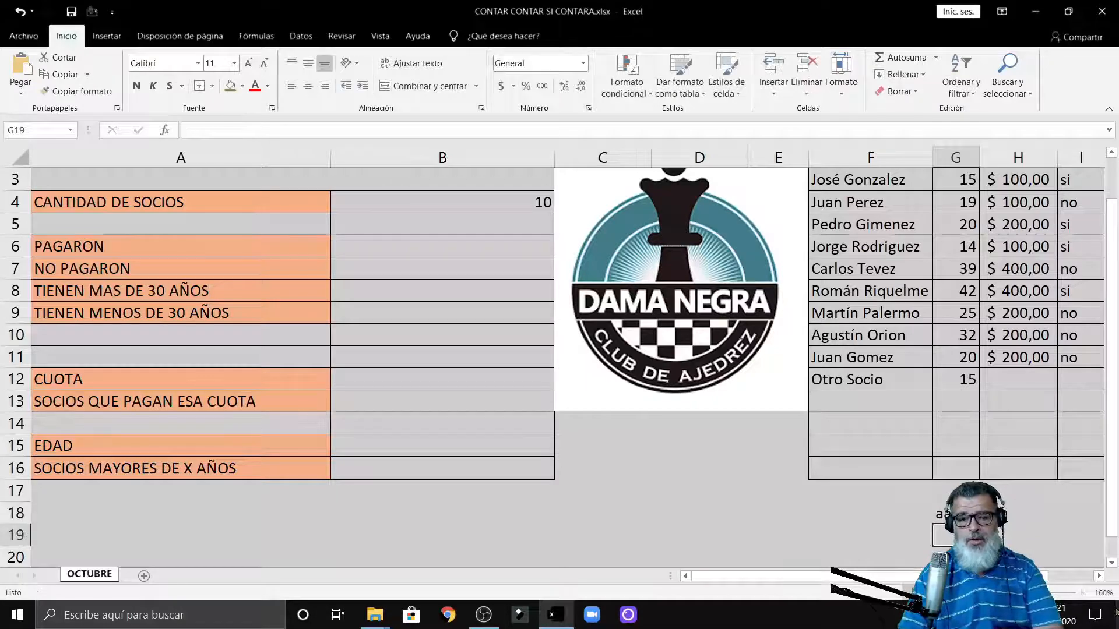
key("Delete")
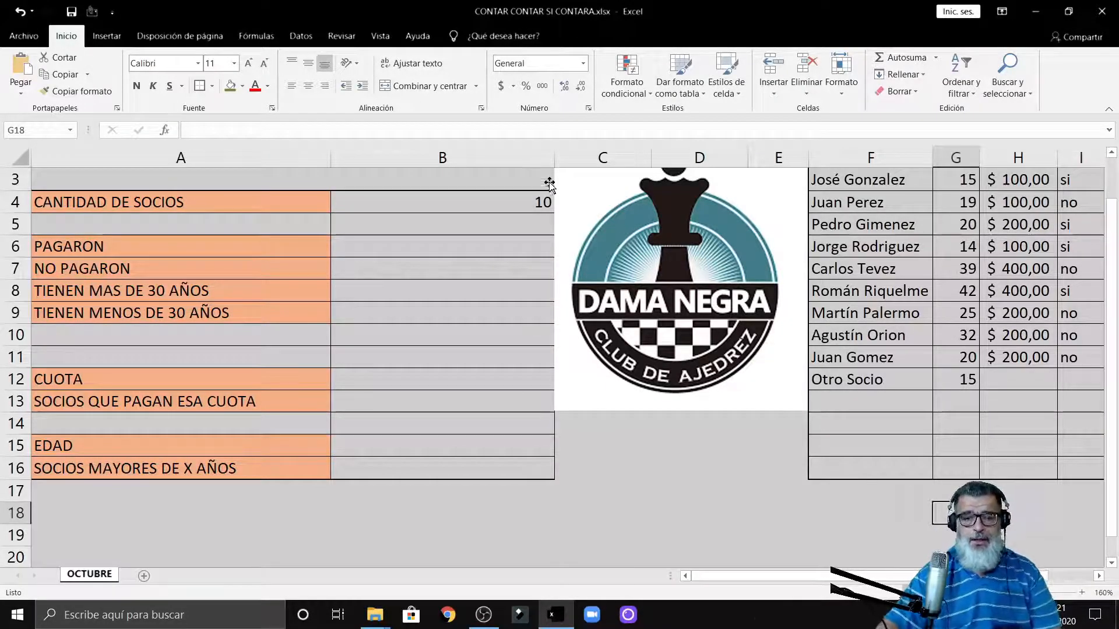
left_click(530, 204)
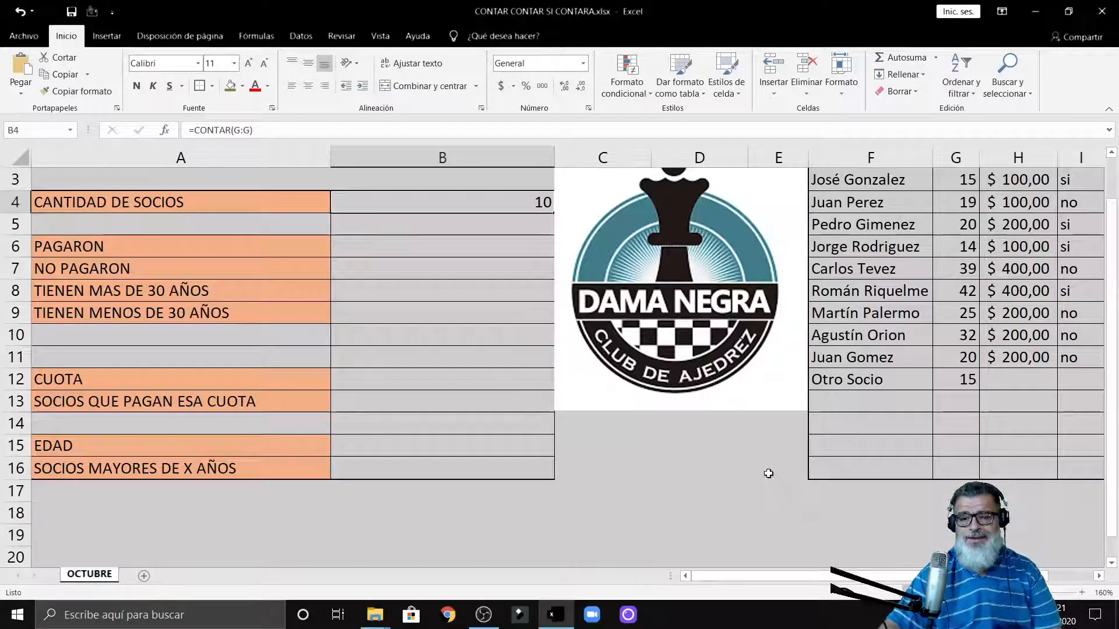
- Compare the CONTAR formula in B4 with the empty EDAD cells below the member table
scroll(768, 470, "up", 1)
left_click(956, 559)
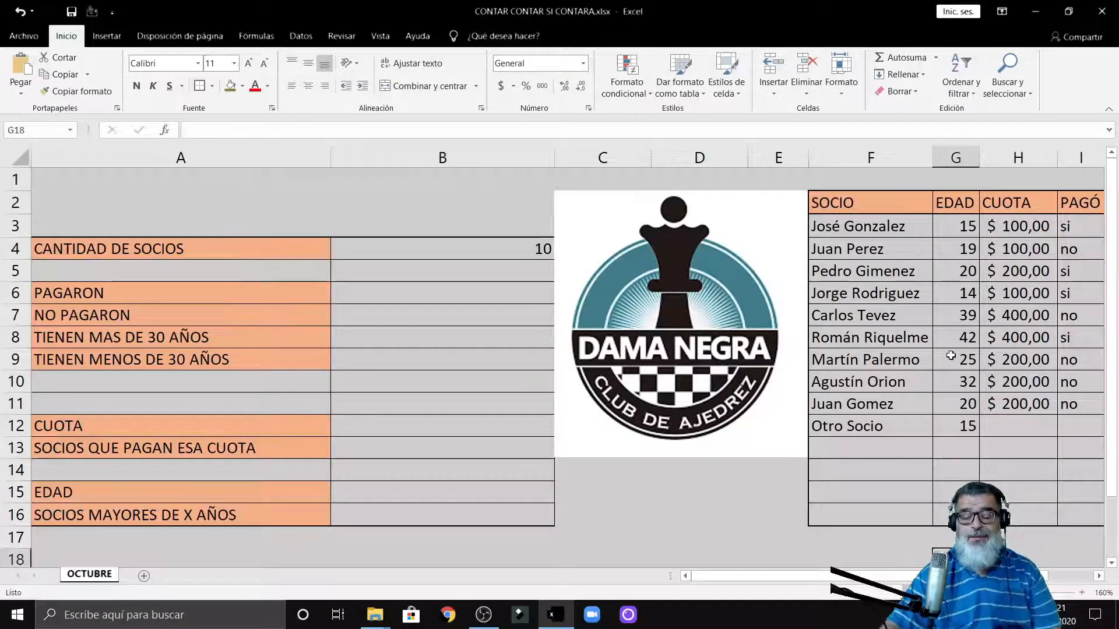
scroll(956, 524, "down", 2)
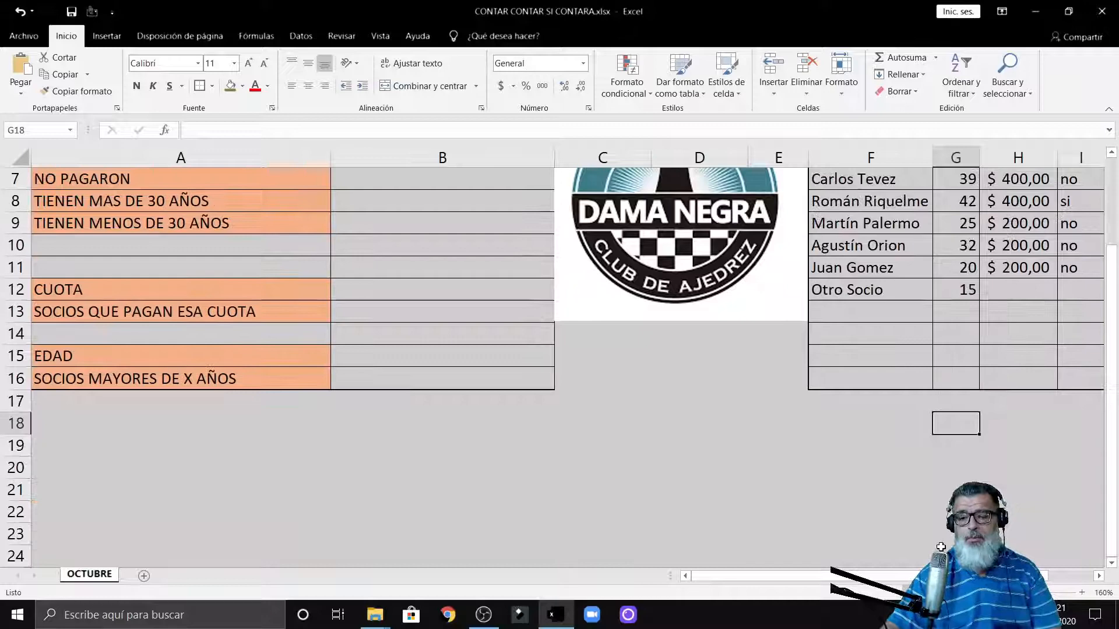
left_click(956, 467)
scroll(943, 410, "up", 2)
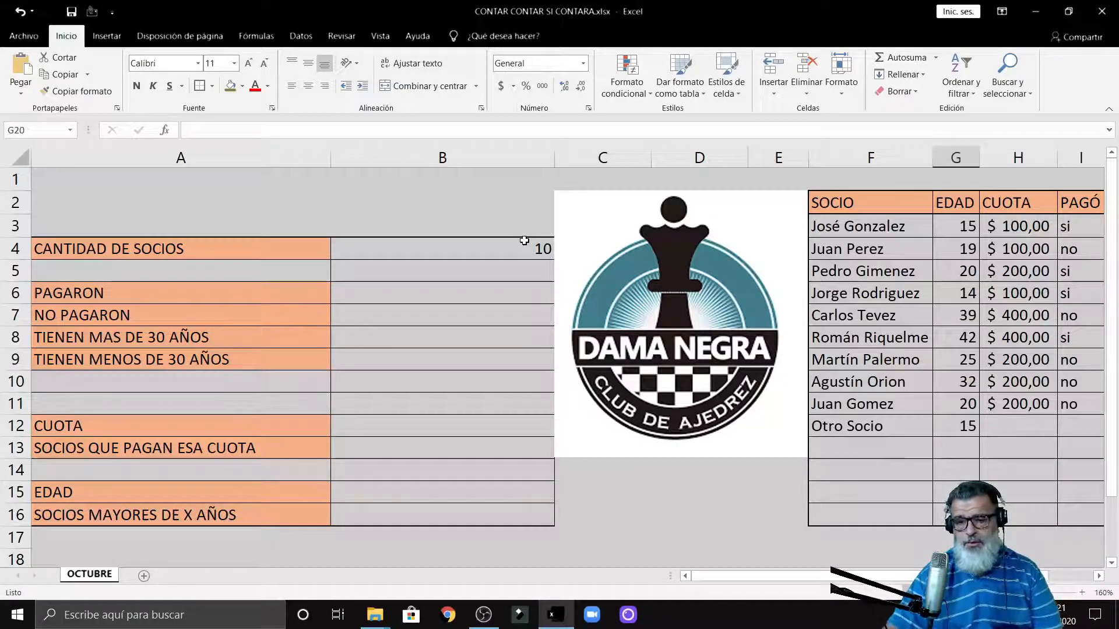
left_click(520, 247)
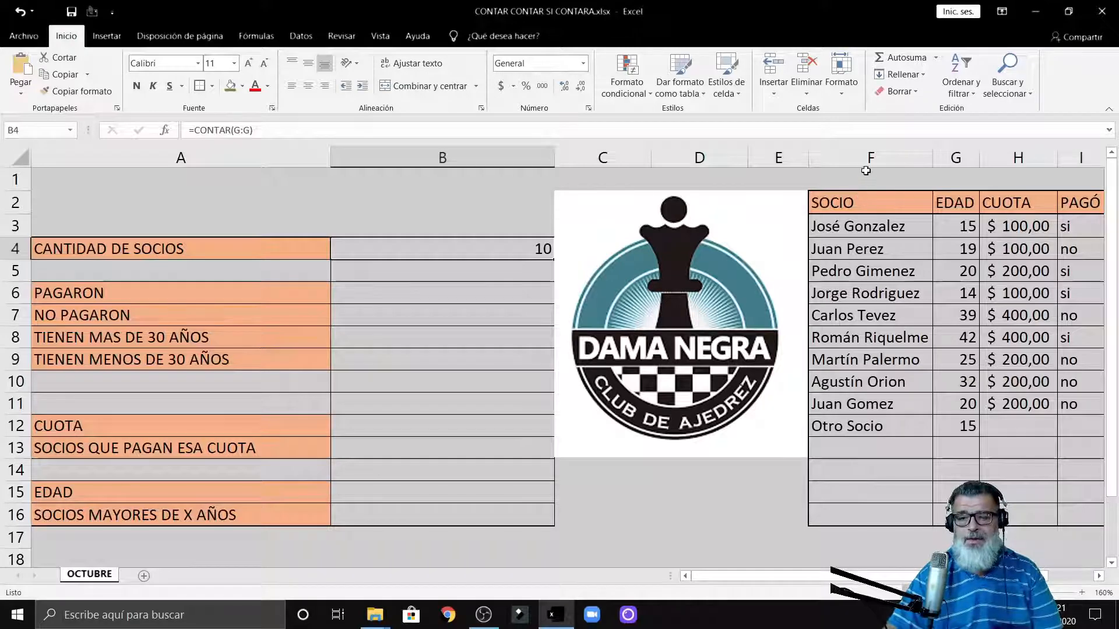
- Enter a CUOTA of 300 for Otro Socio in H12
left_click(1017, 427)
type("300")
key("Return")
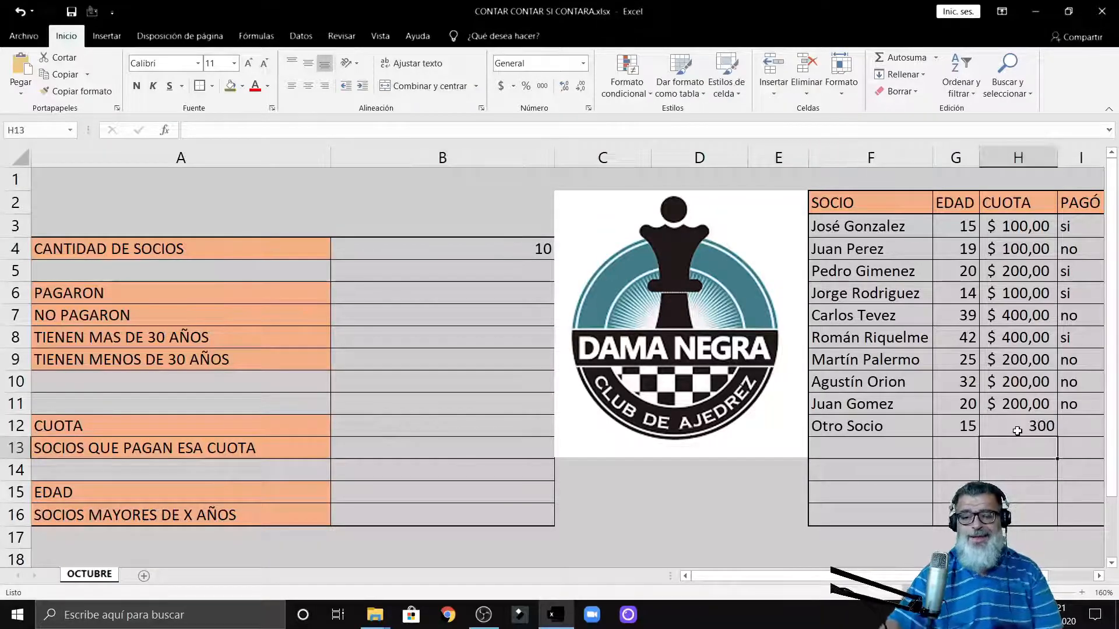
- Test how a missing age affects the member count by clearing G7, and re-enter 39 there
left_click(974, 320)
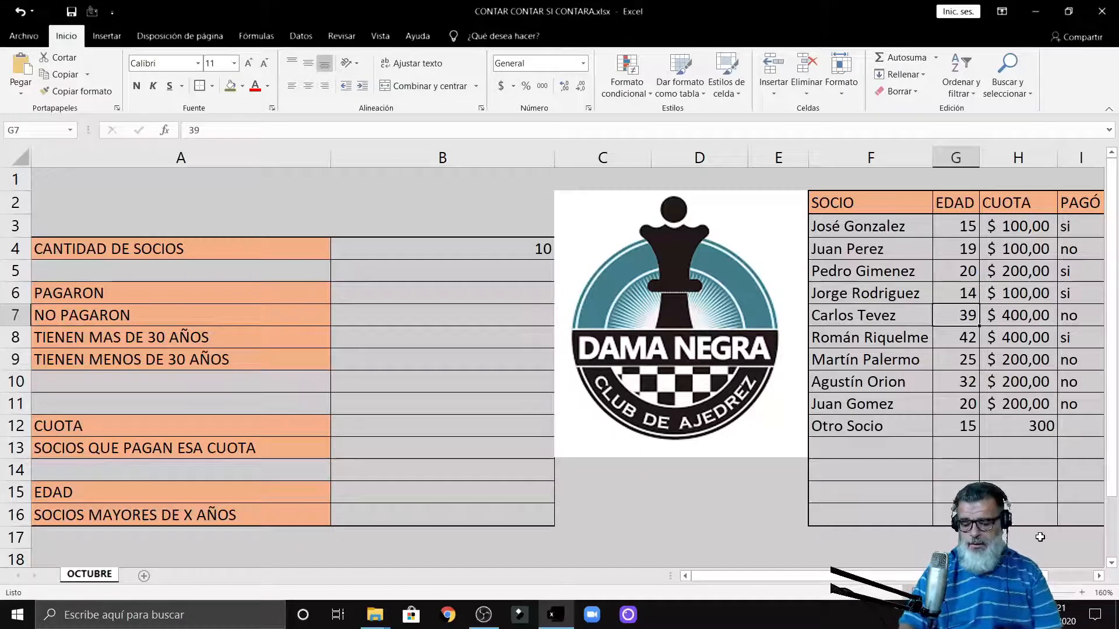
key("Delete")
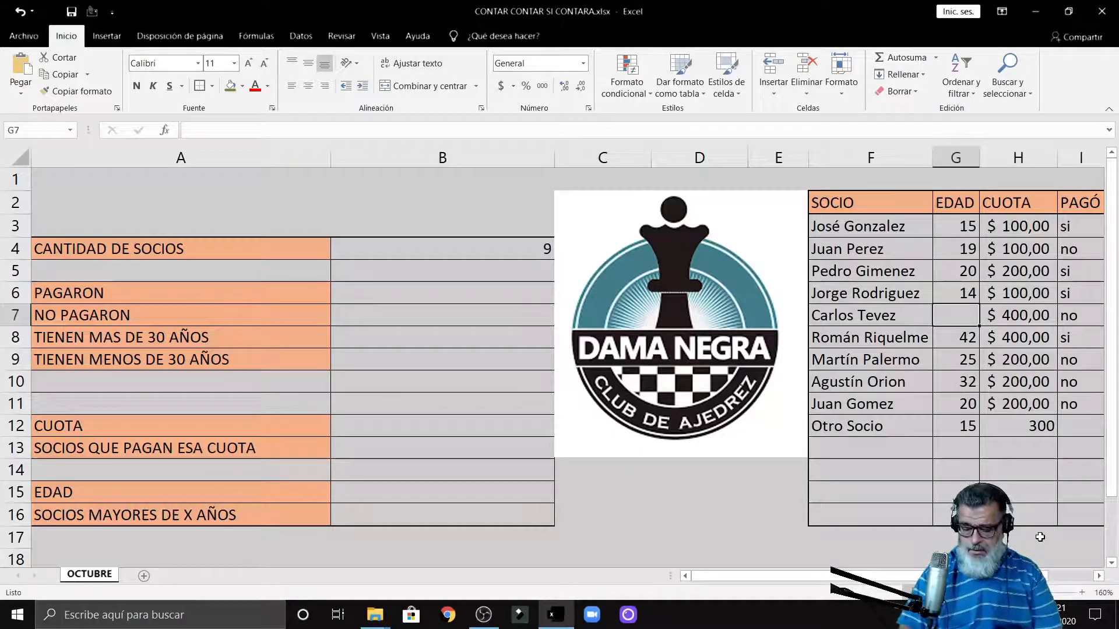
type("39")
key("Return")
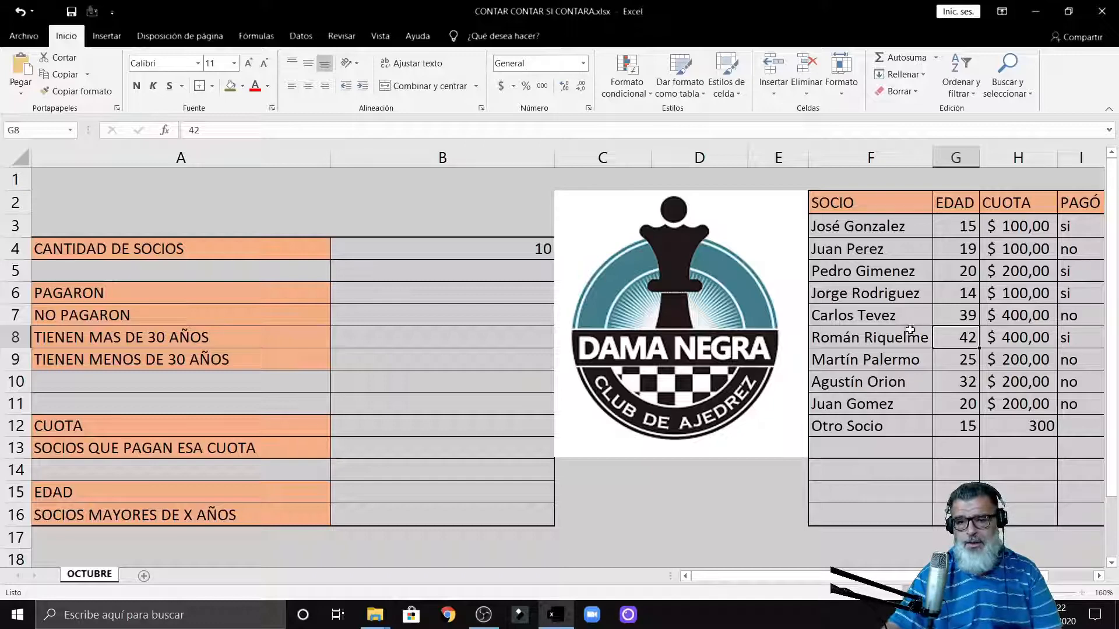
- Clear the age in G9 and Otro Socio's fee in H12
left_click(970, 366)
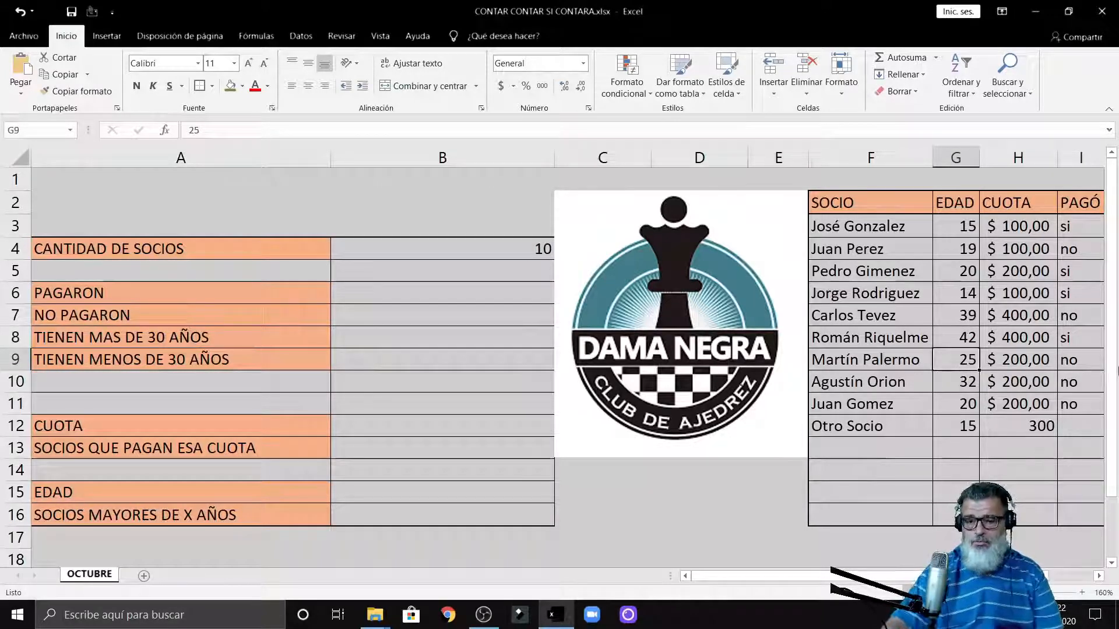
key("Delete")
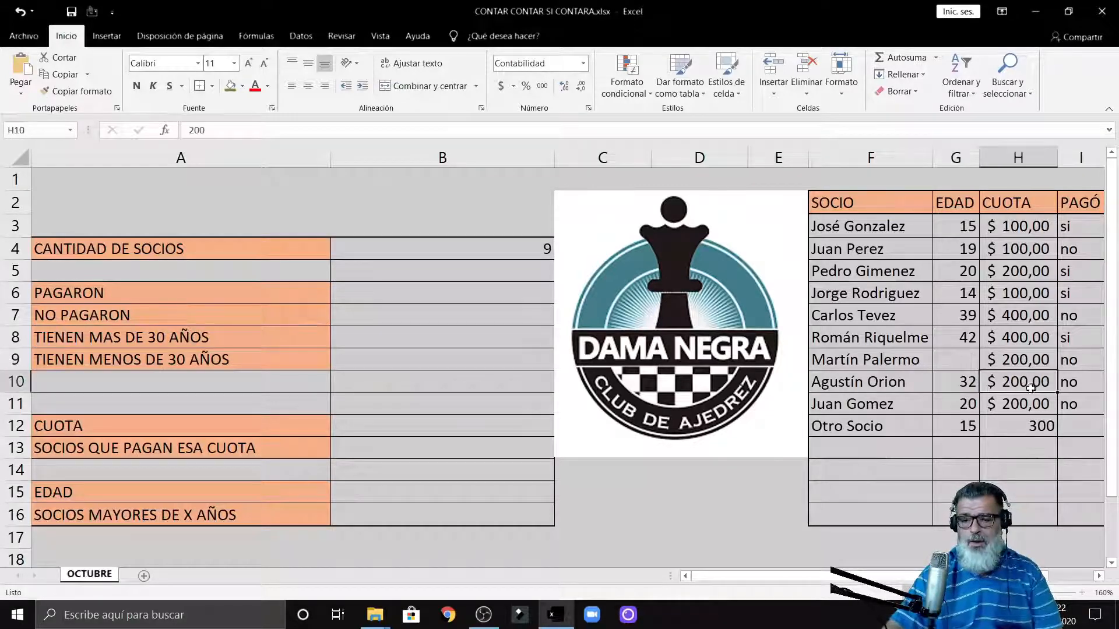
left_click(1035, 429)
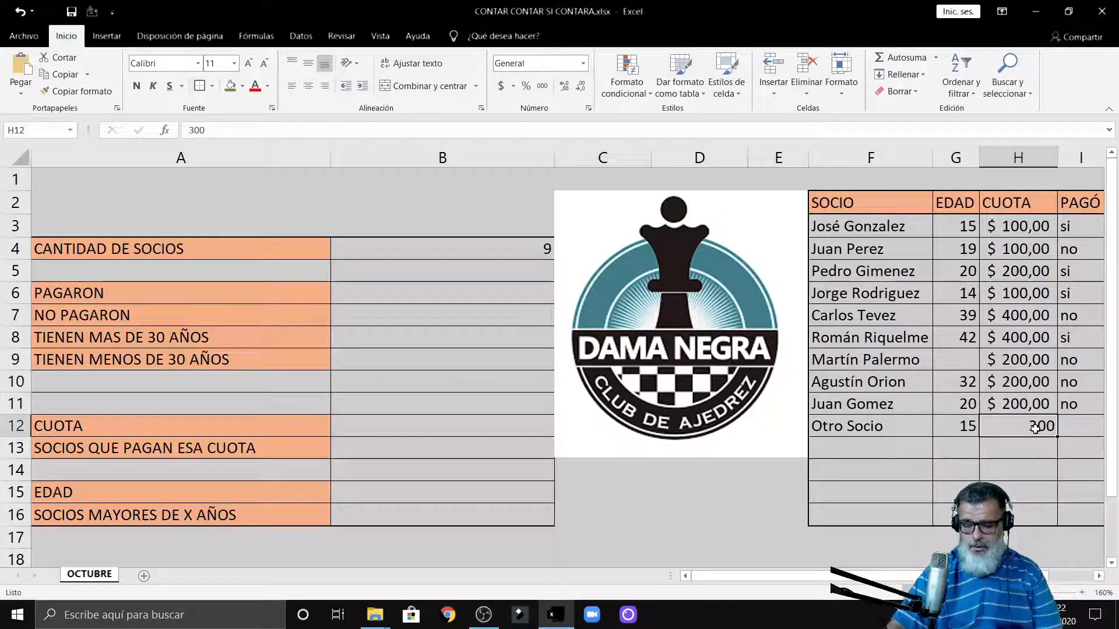
key("Delete")
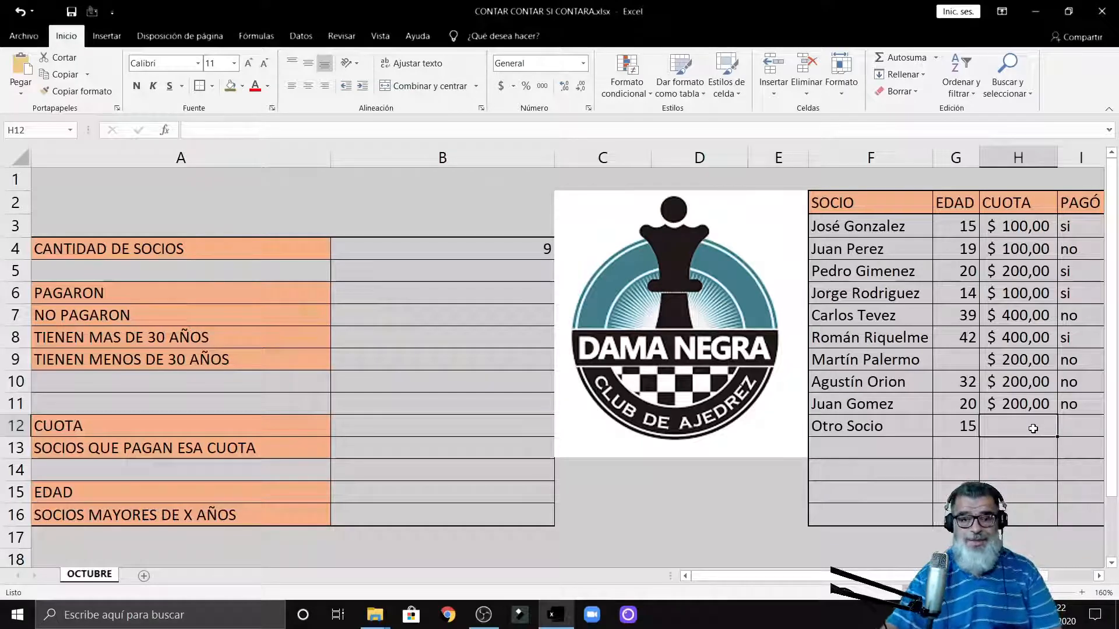
- Change the member count formula in B4 to =CONTARA(F:F) so it counts the SOCIO column
left_click(531, 251)
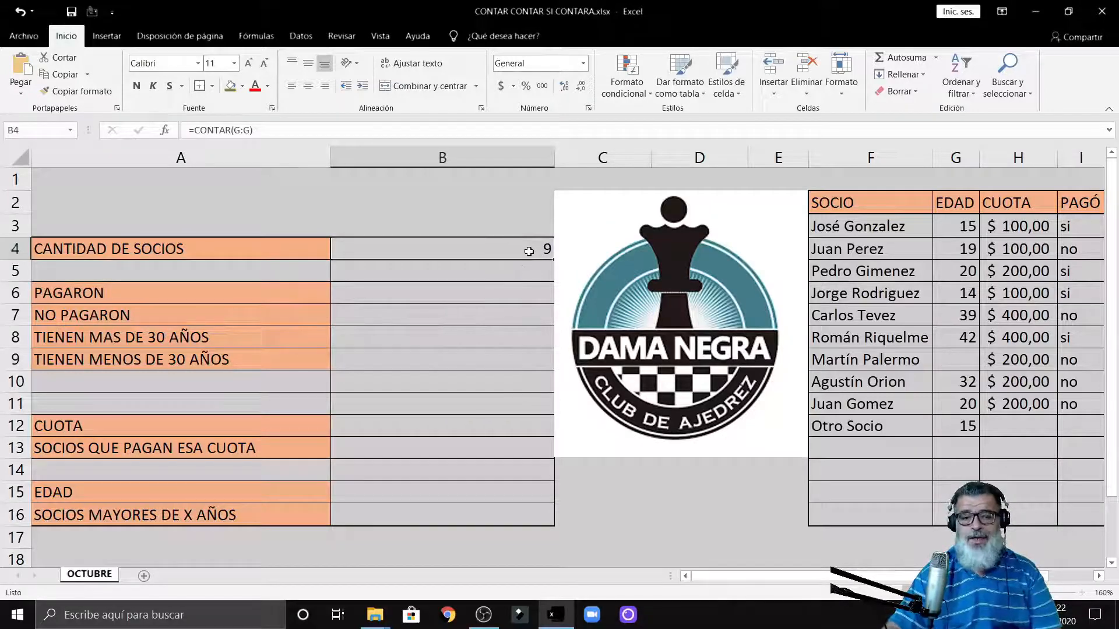
double_click(531, 249)
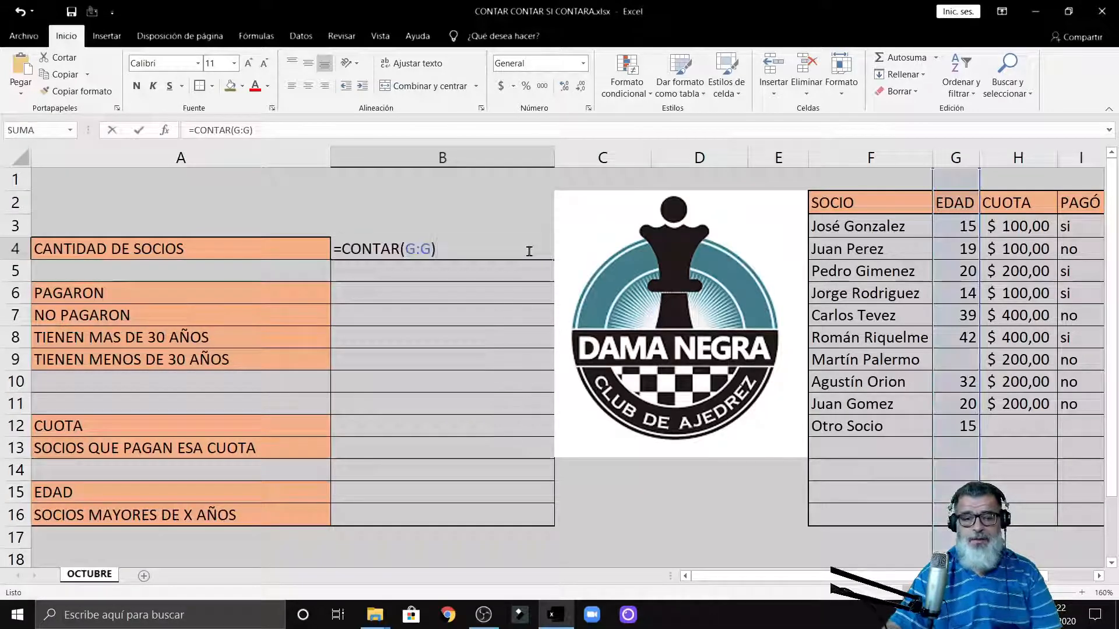
left_click(402, 254)
type("a")
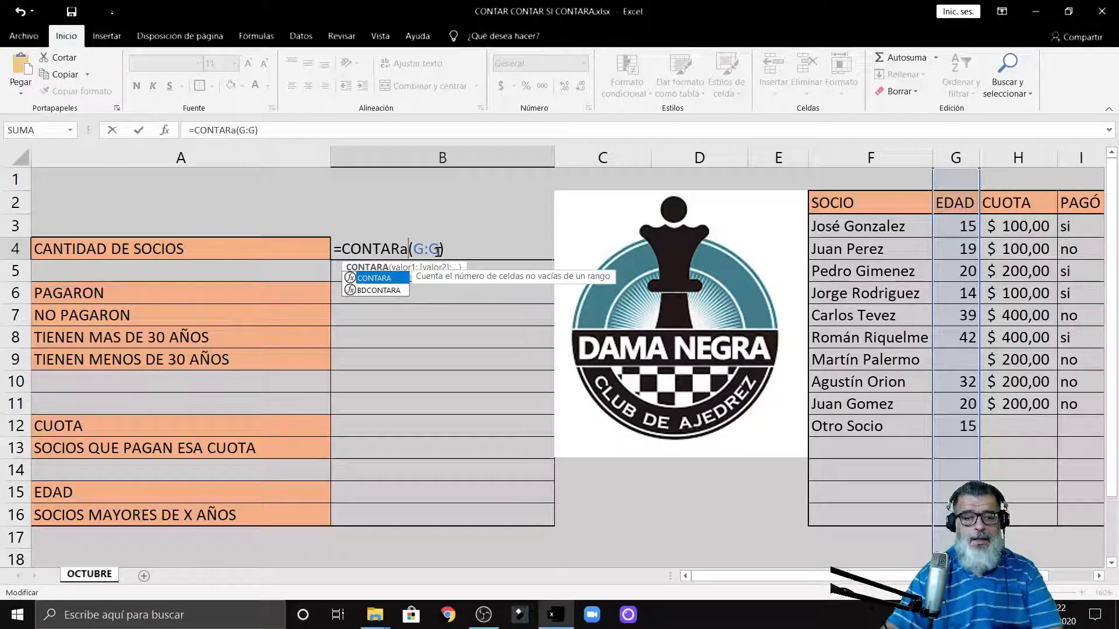
left_click_drag(440, 251, 418, 256)
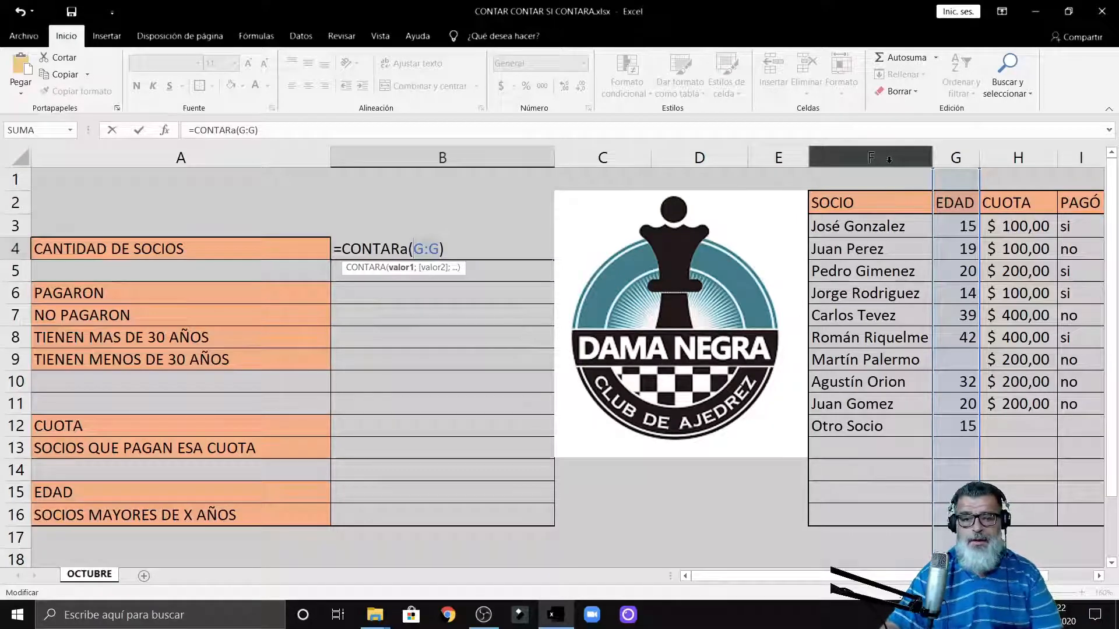
left_click(888, 158)
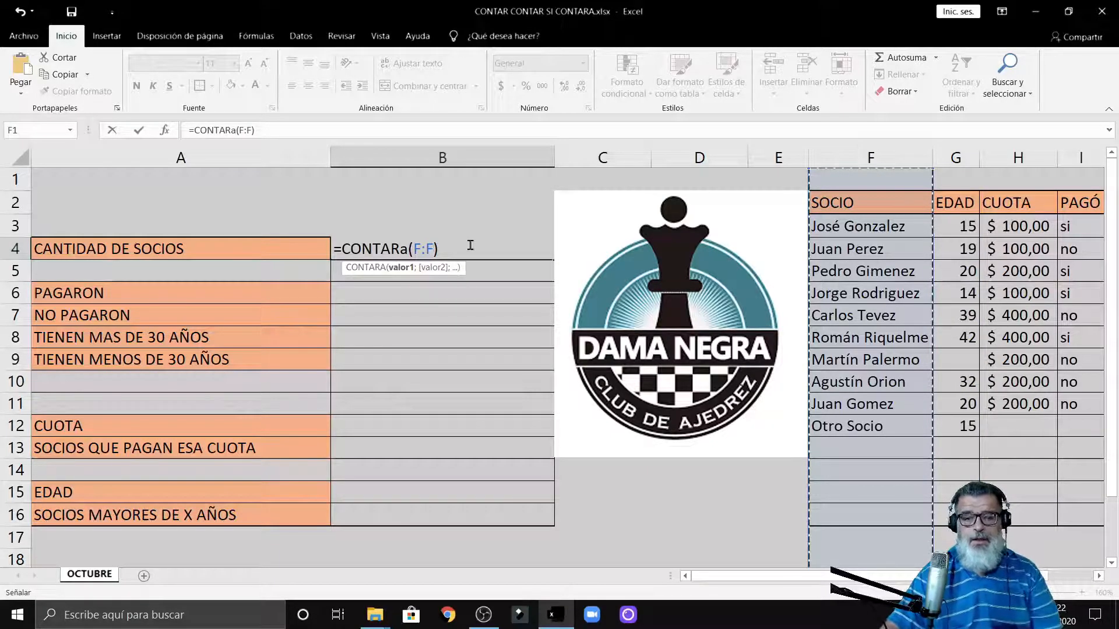
key("Return")
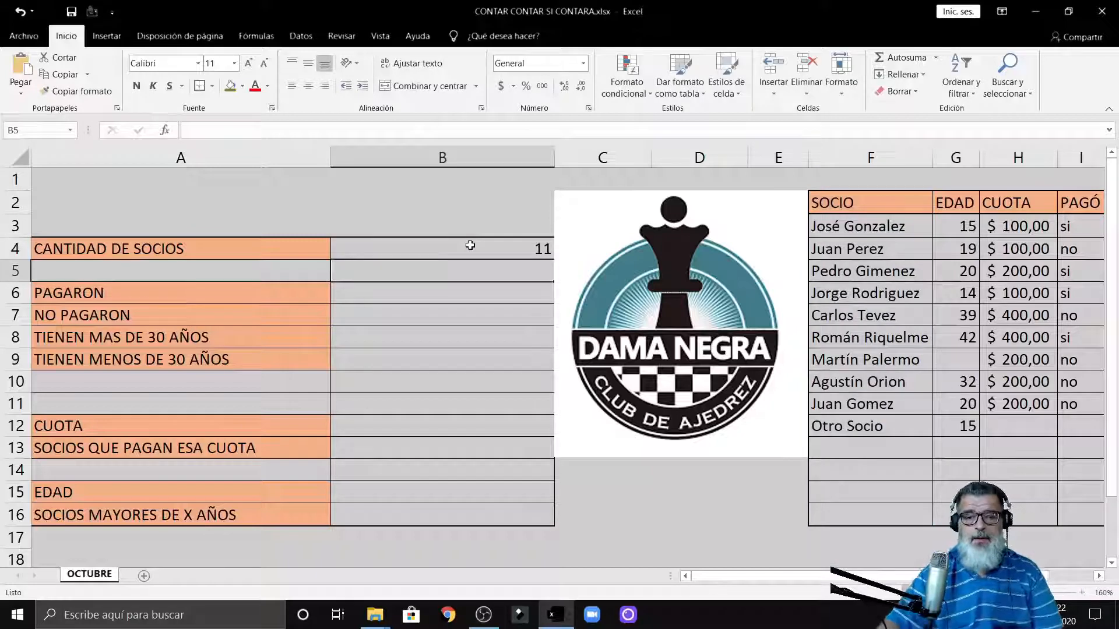
- Check the CONTARA result against the member names in F3:F12 and the SOCIO header in F2
left_click(882, 233)
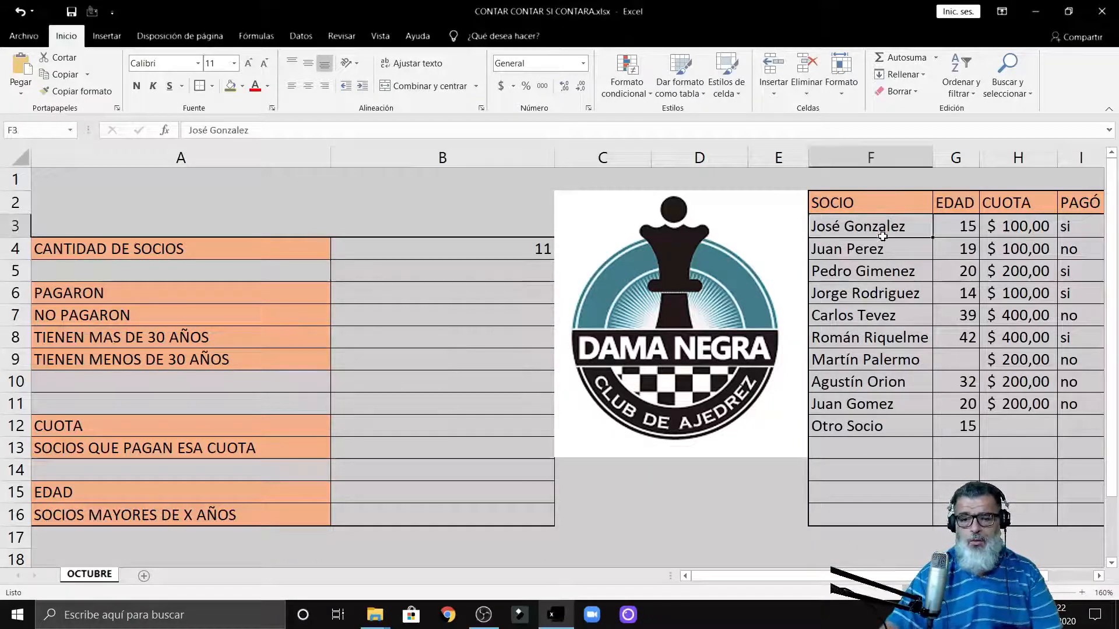
left_click_drag(882, 236, 869, 428)
left_click(693, 533)
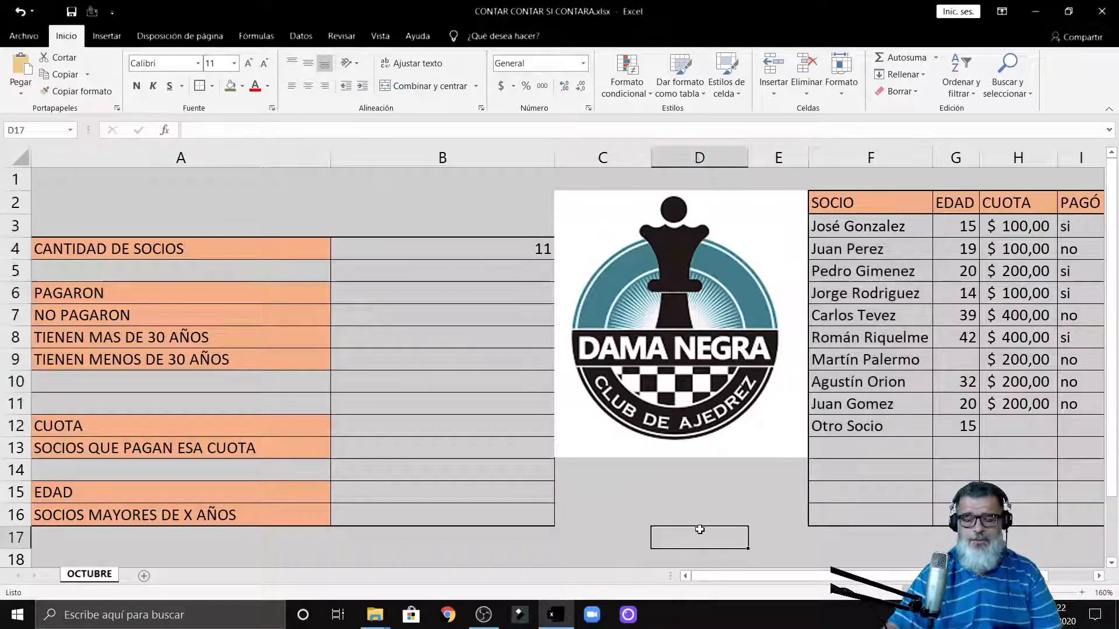
left_click(837, 202)
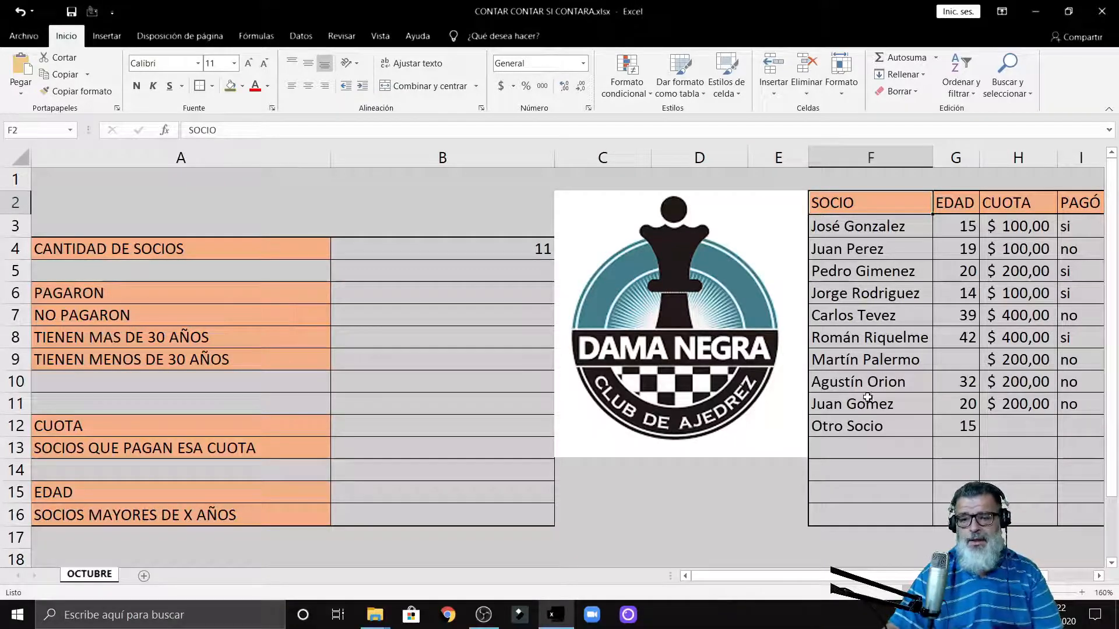
- Test whether CONTARA also counts numbers by entering 10 in F14, and delete that value
left_click(837, 474)
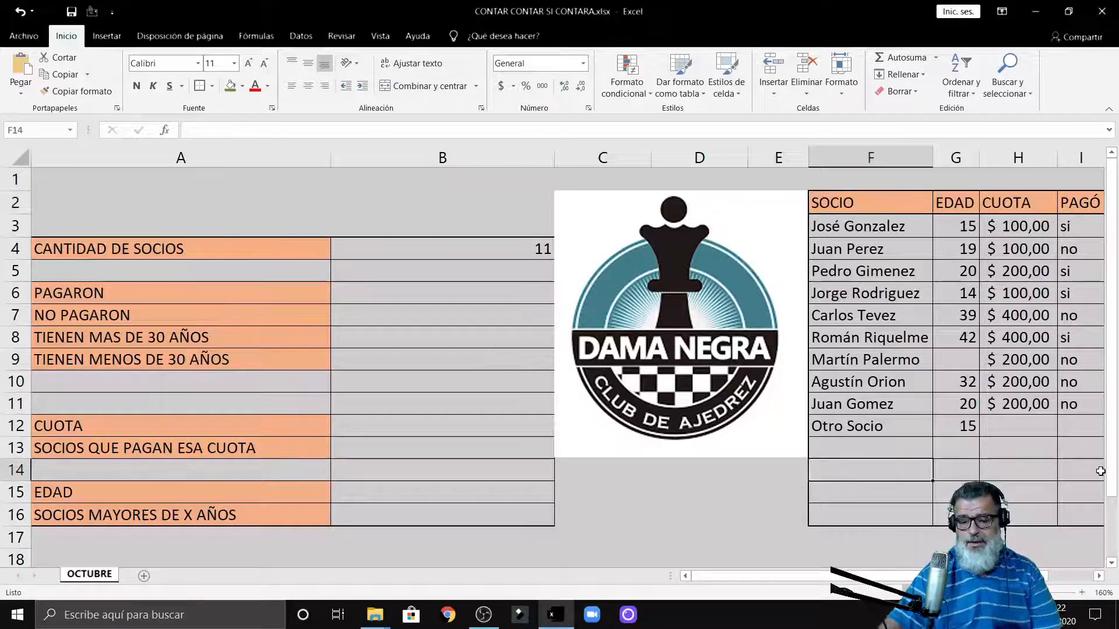
type("10")
key("Return")
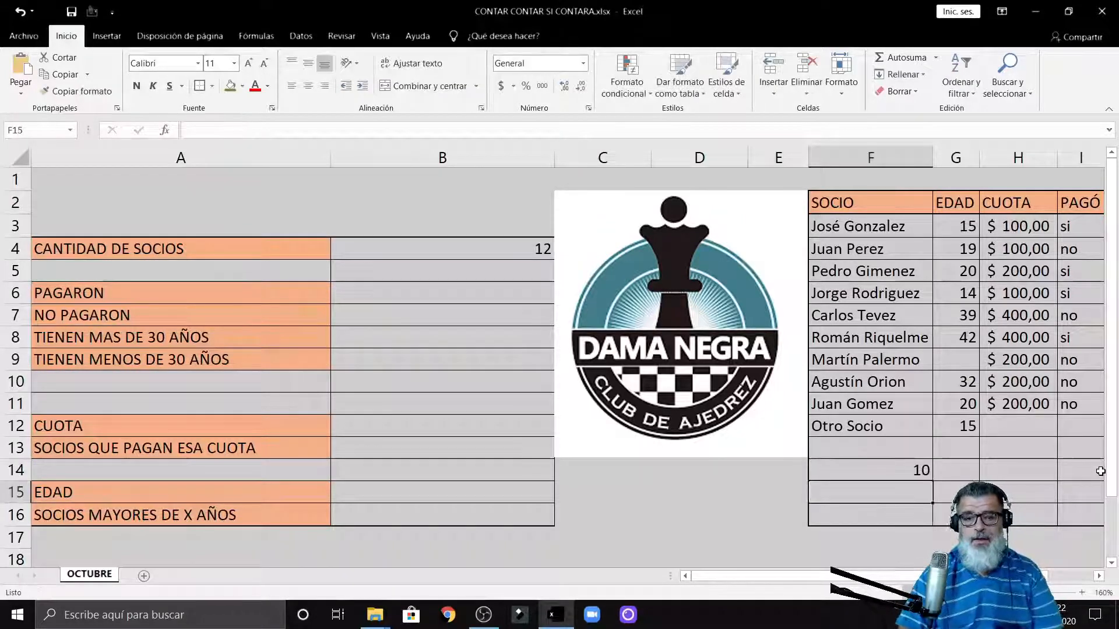
key("Up")
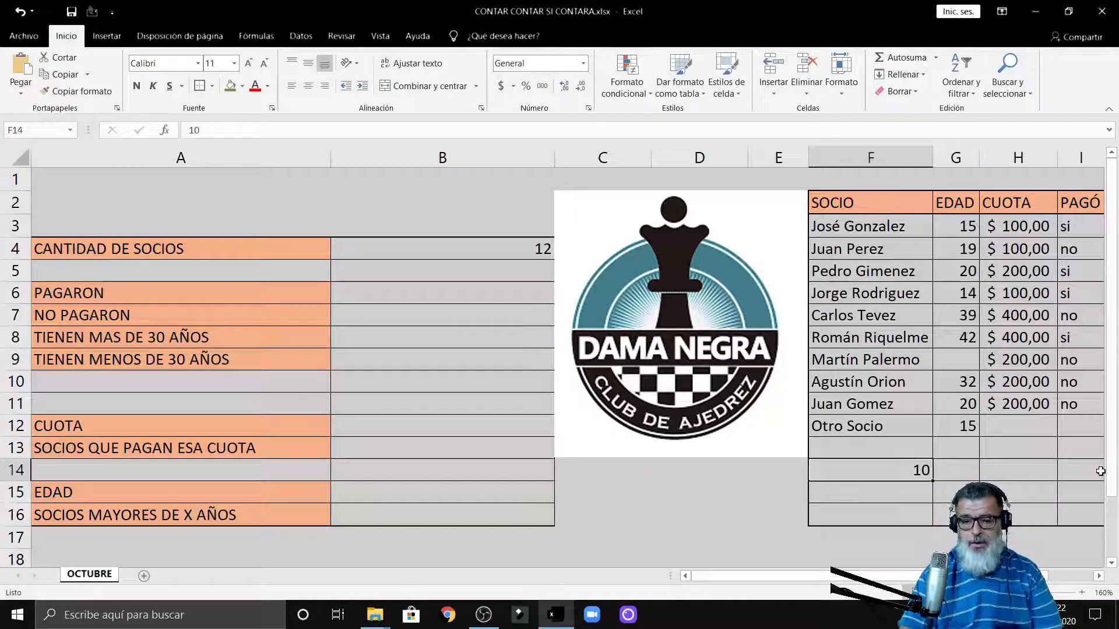
key("Delete")
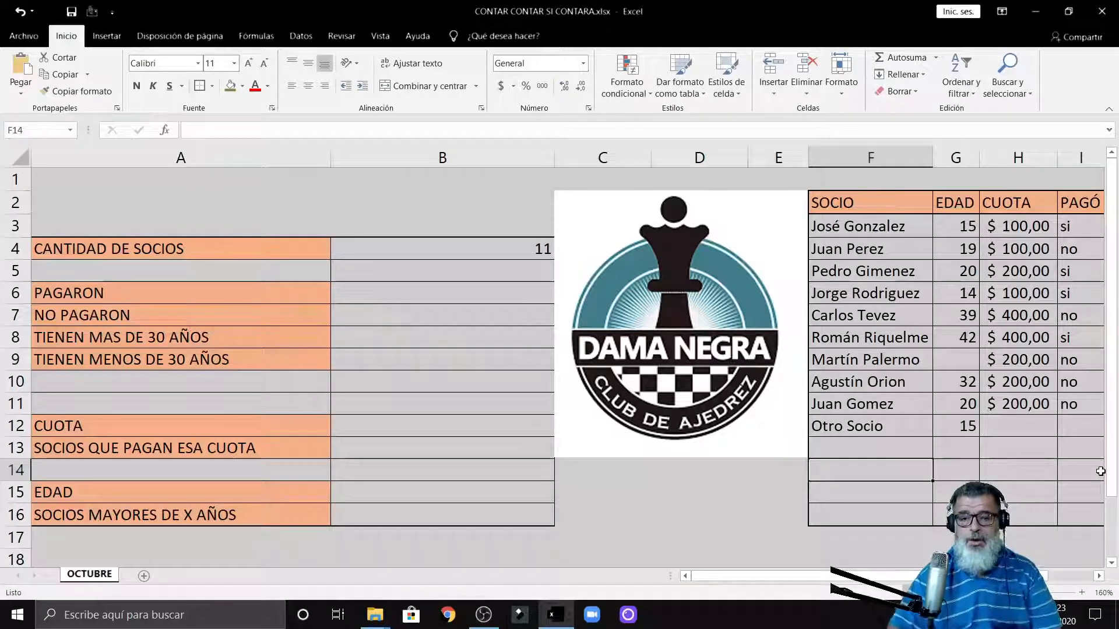
- Subtract 1 from the CONTARA formula in B4 to exclude the SOCIO header, giving =CONTARA(F:F)-1
left_click(881, 204)
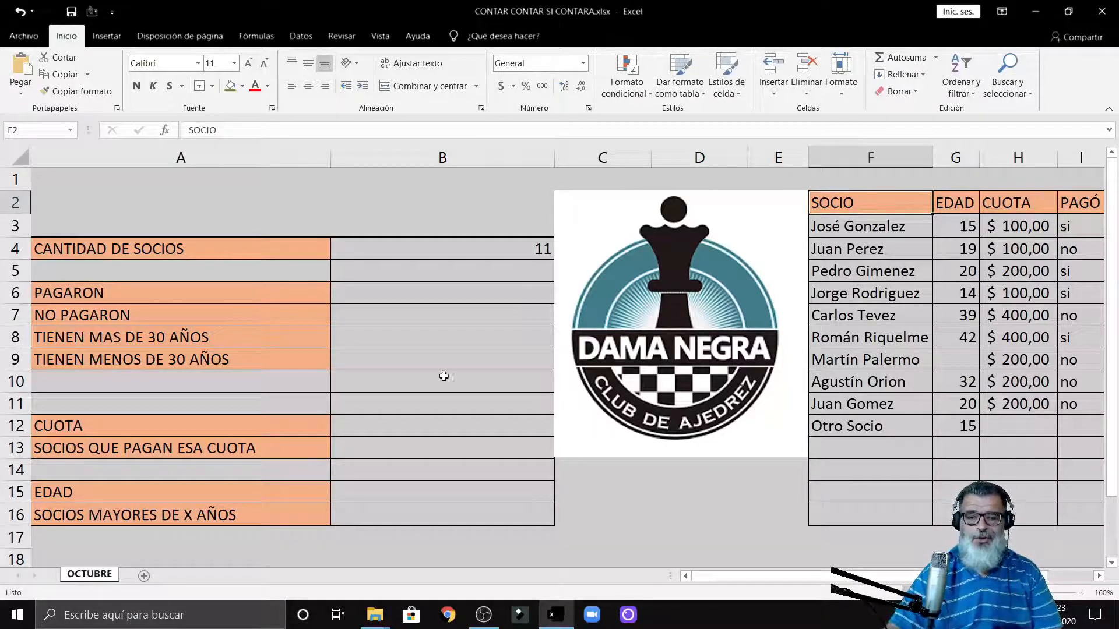
double_click(524, 245)
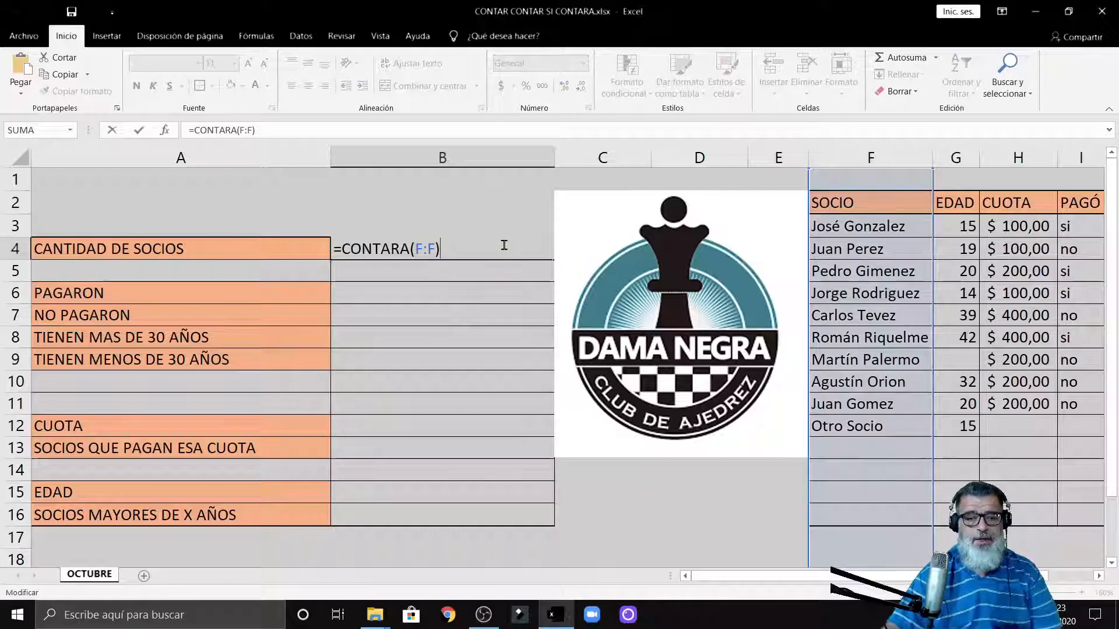
type("-")
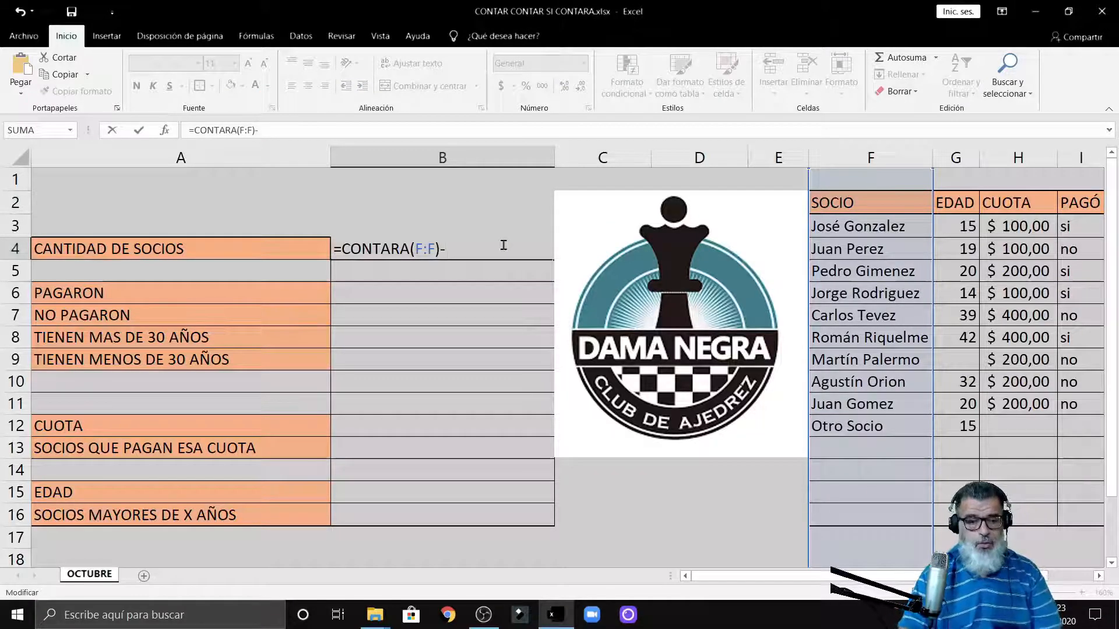
type("1")
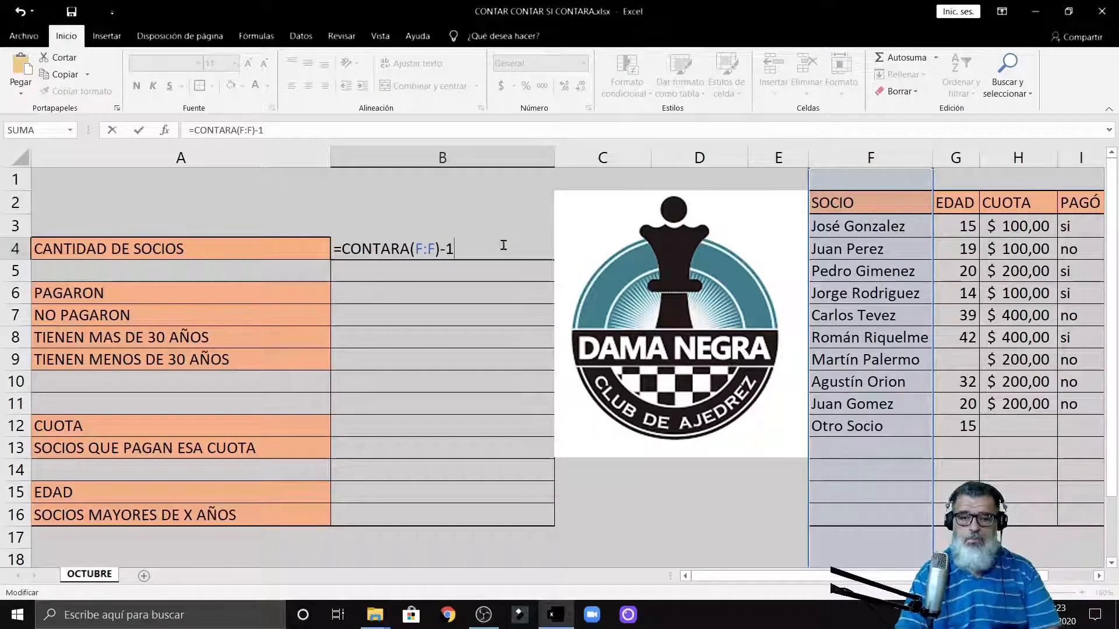
key("Return")
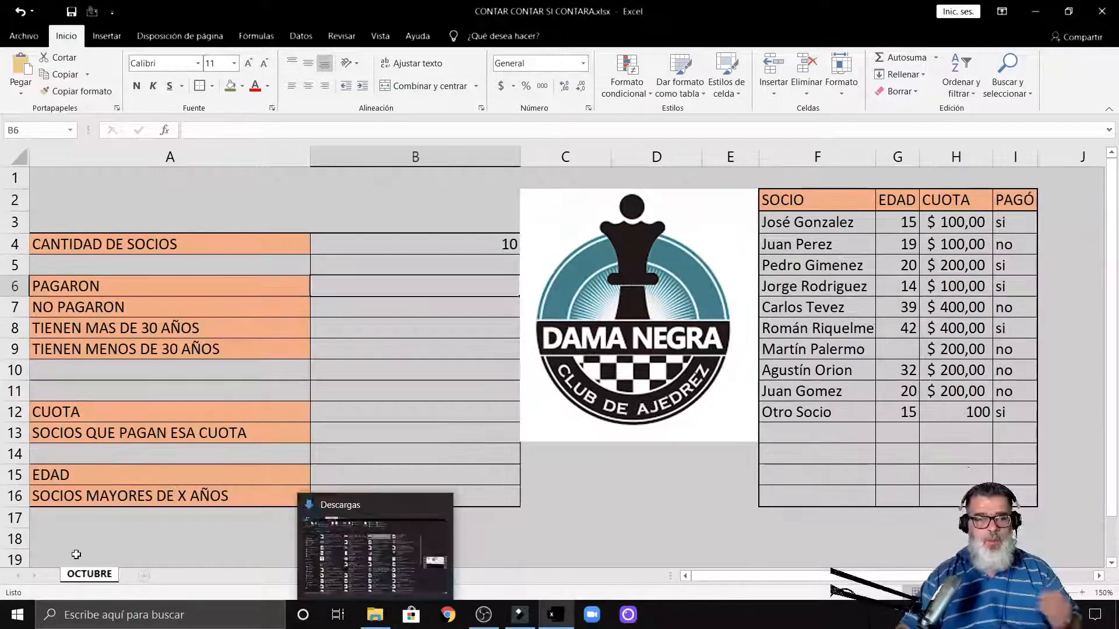
- Start a CONTAR.SI formula in B6 for PAGARON, using the PAGÓ column I:I as its range
left_click(121, 286)
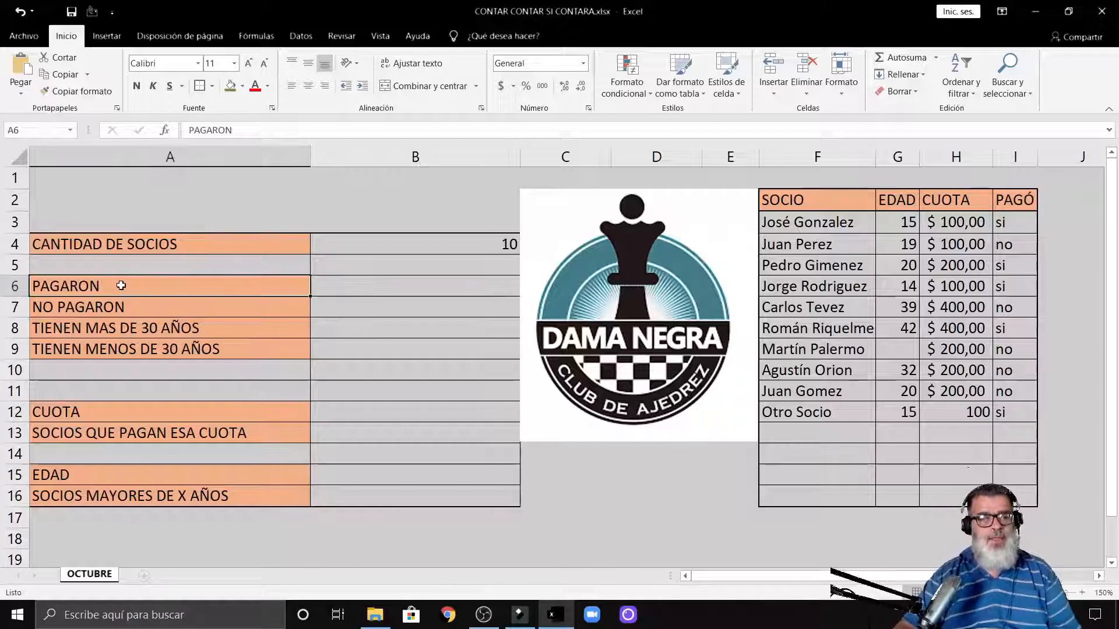
left_click(472, 292)
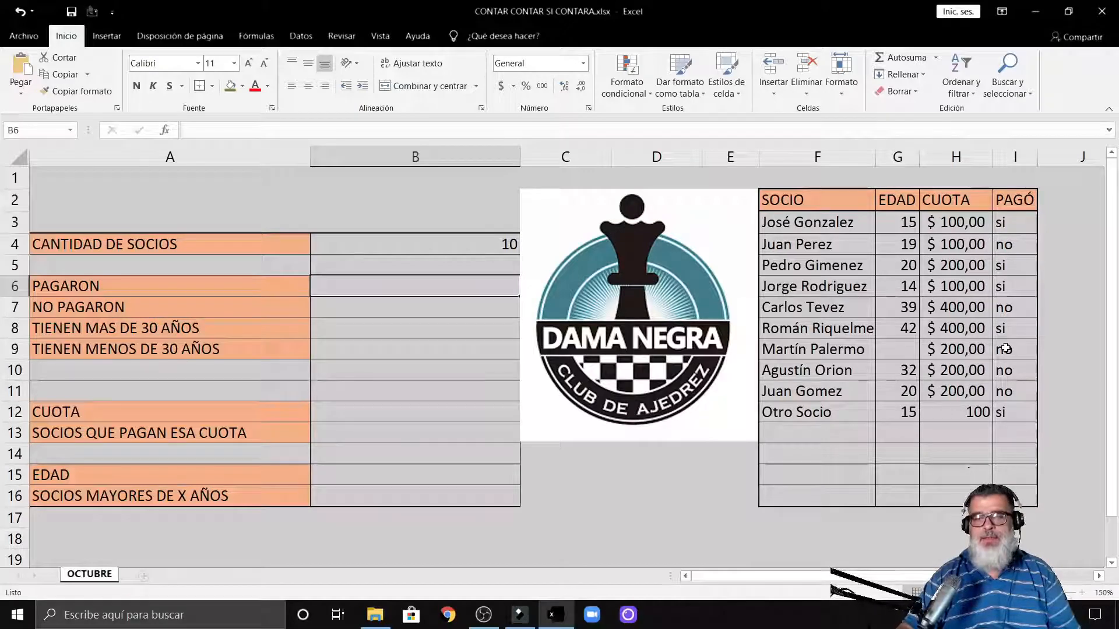
double_click(357, 287)
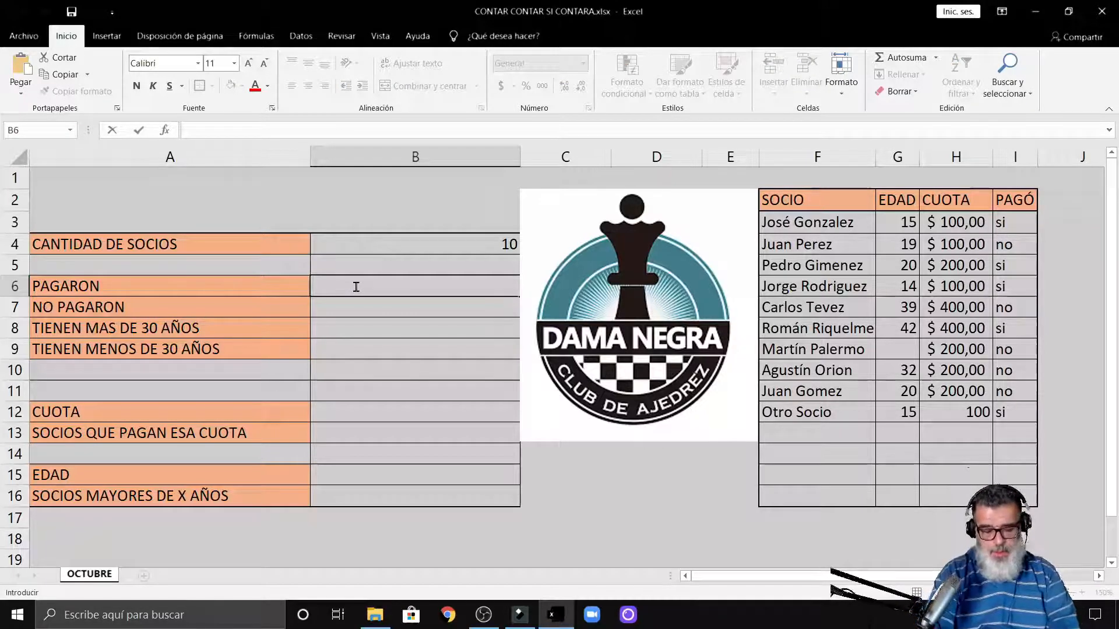
type("=")
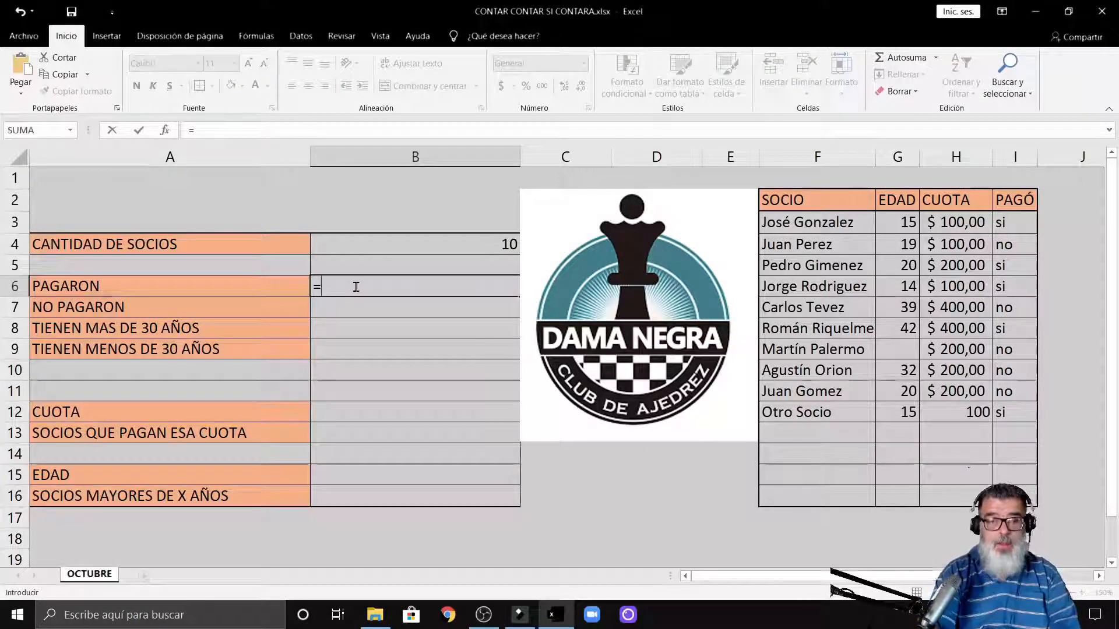
type("contar")
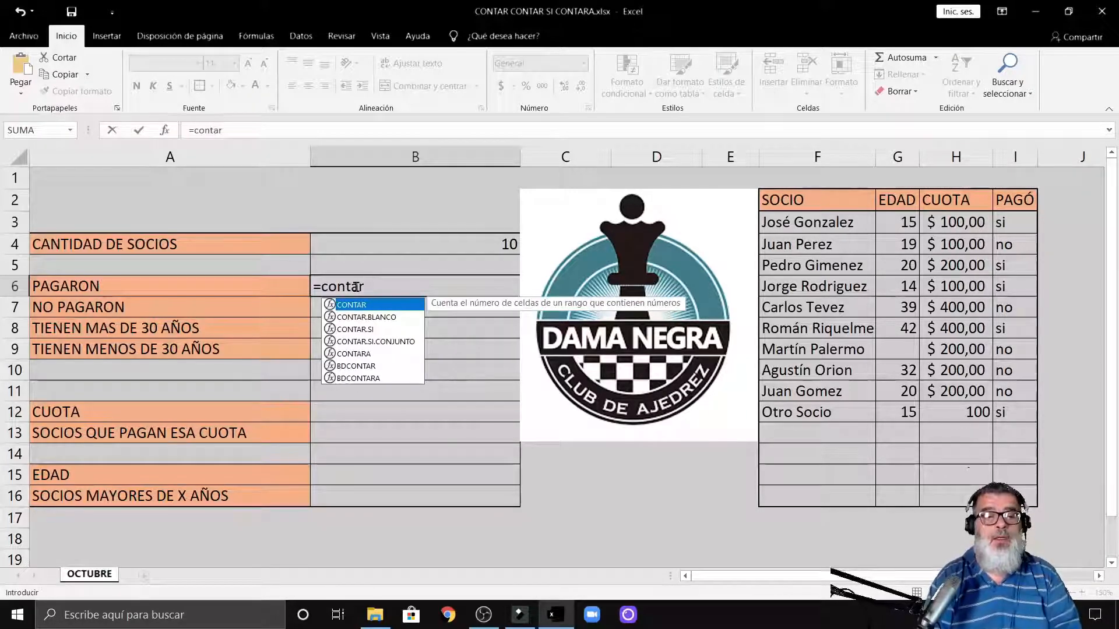
type(".")
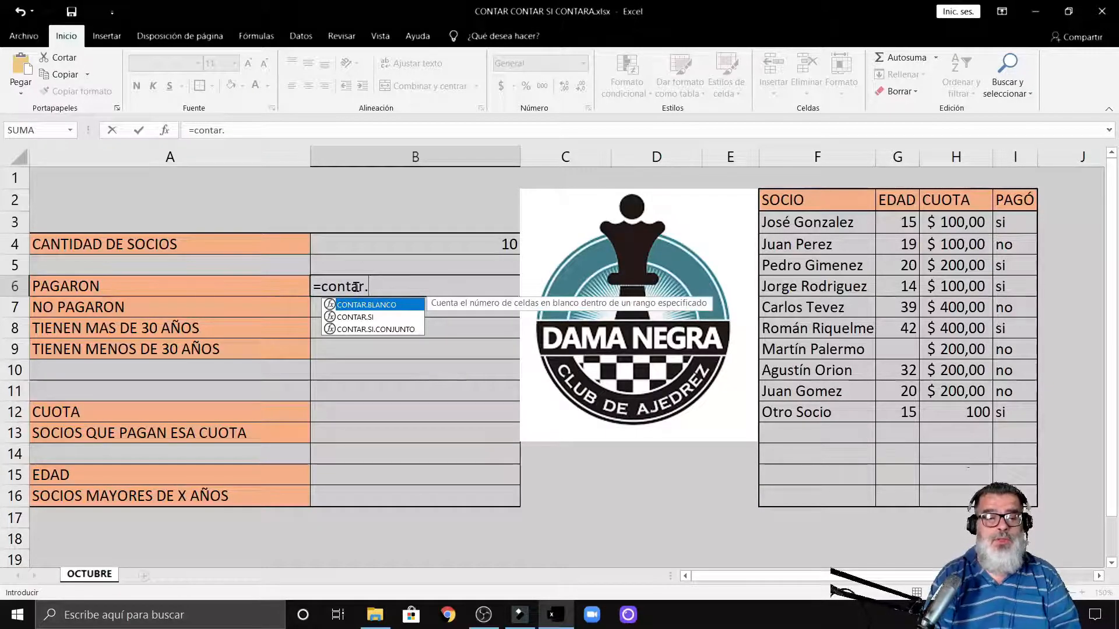
type("si")
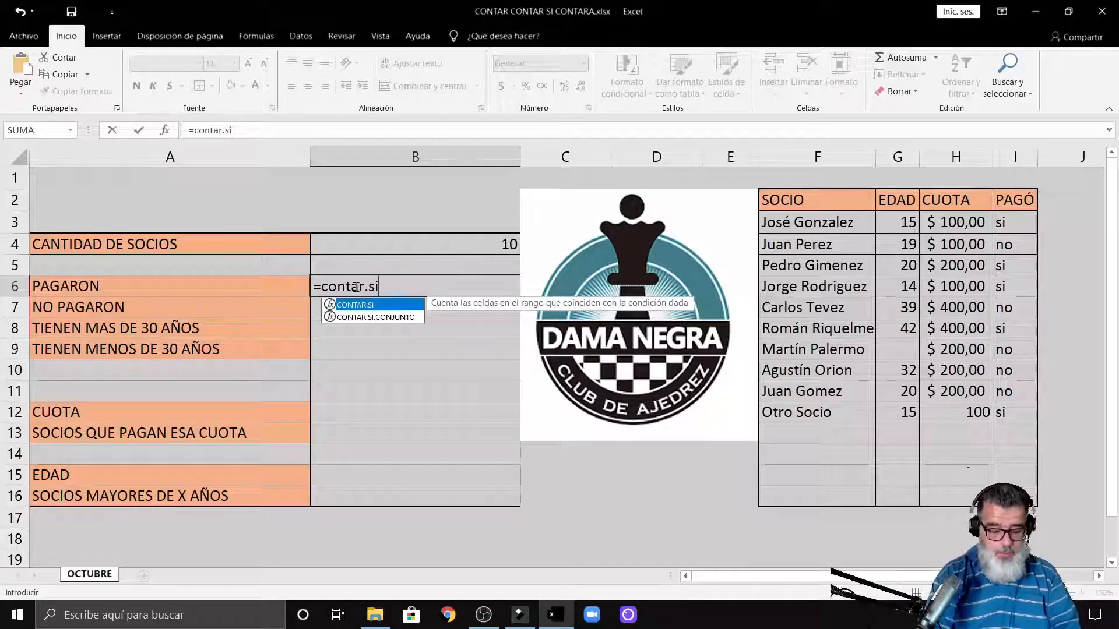
type("/")
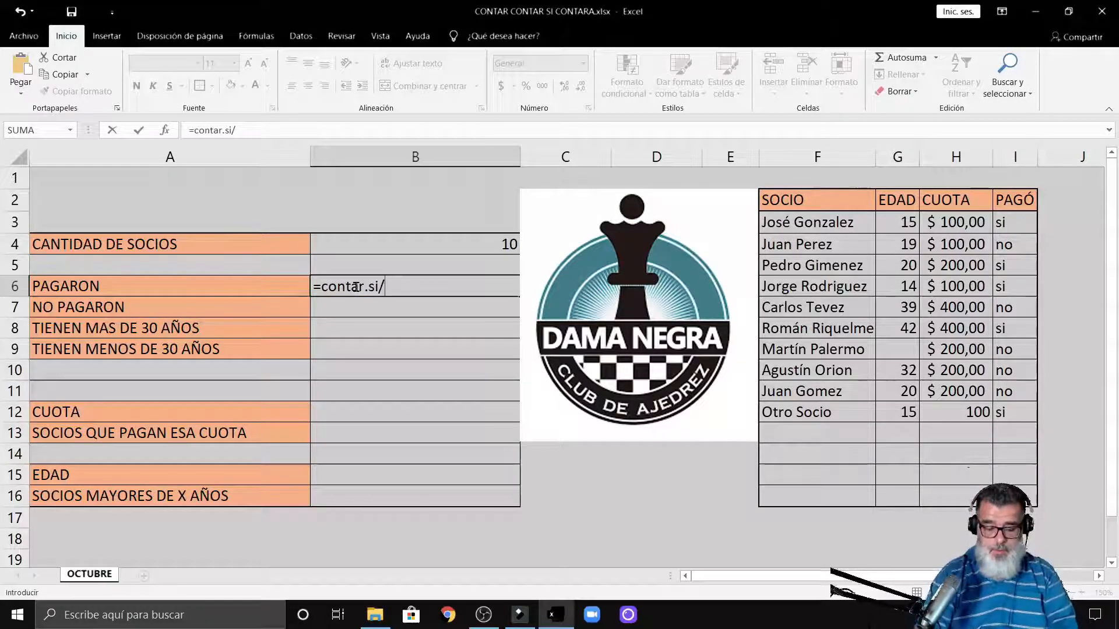
key("BackSpace")
type("(")
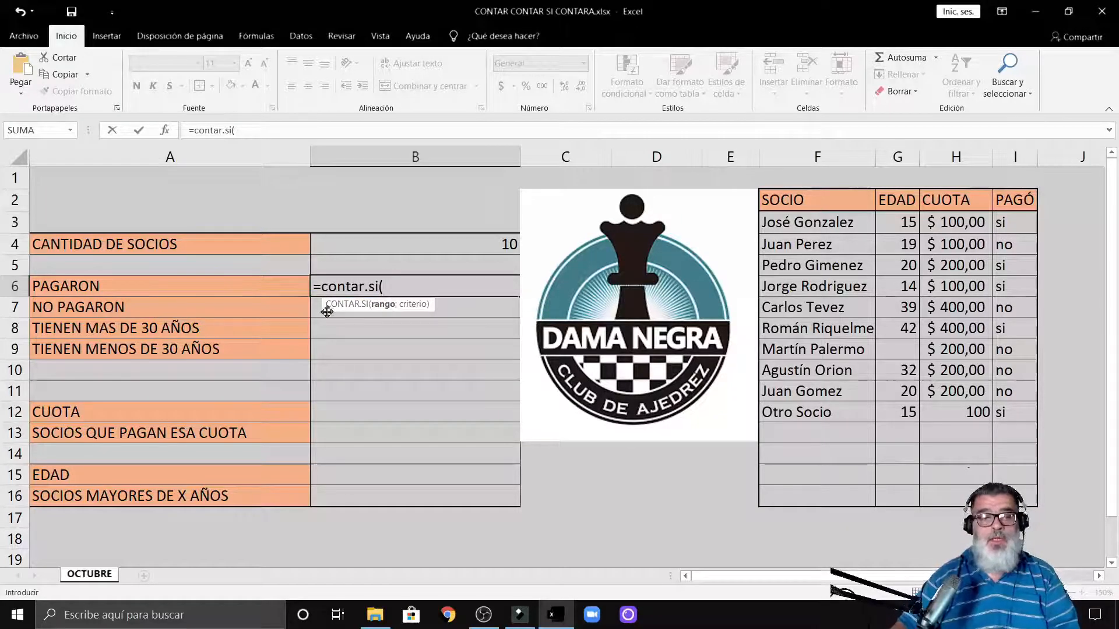
left_click(1010, 158)
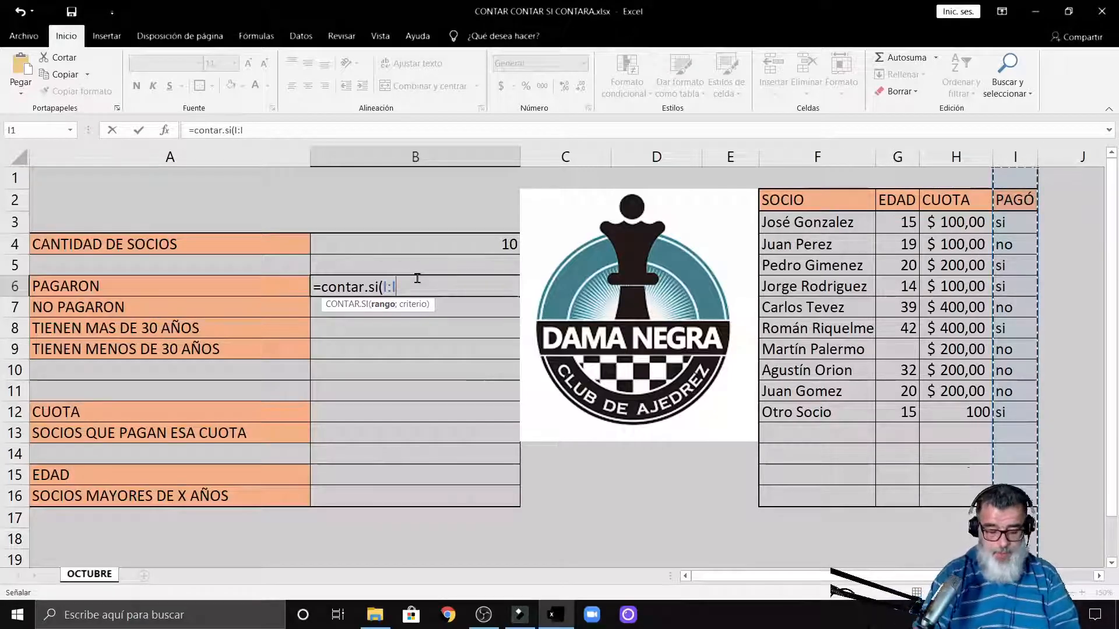
- Complete the B6 formula with the criterion "=si", giving =CONTAR.SI(I:I;"=si")
type(";")
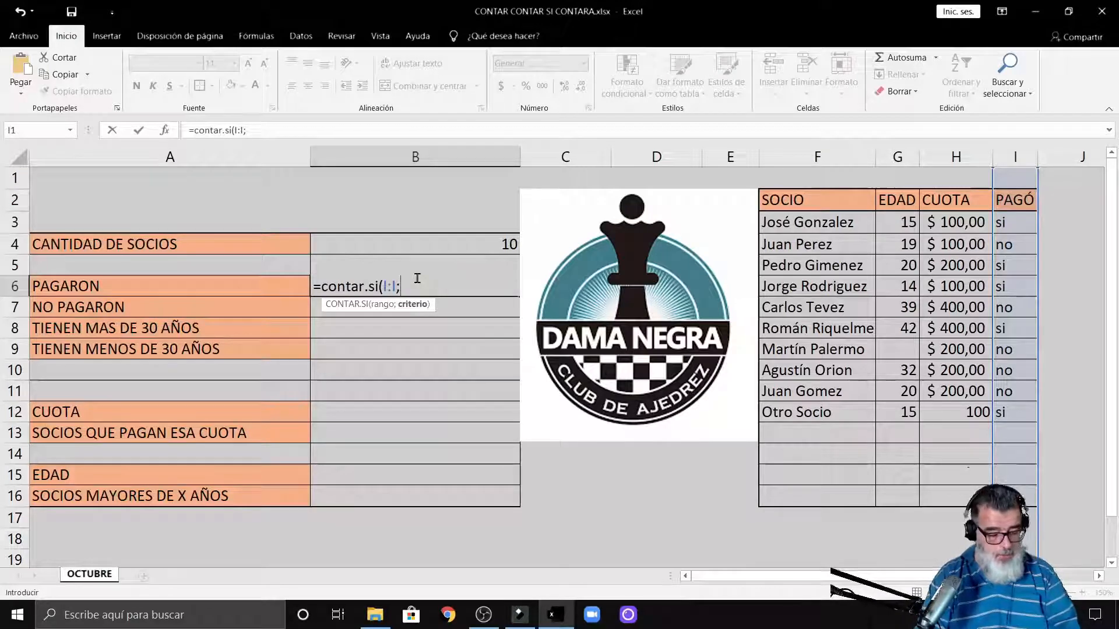
type("\"")
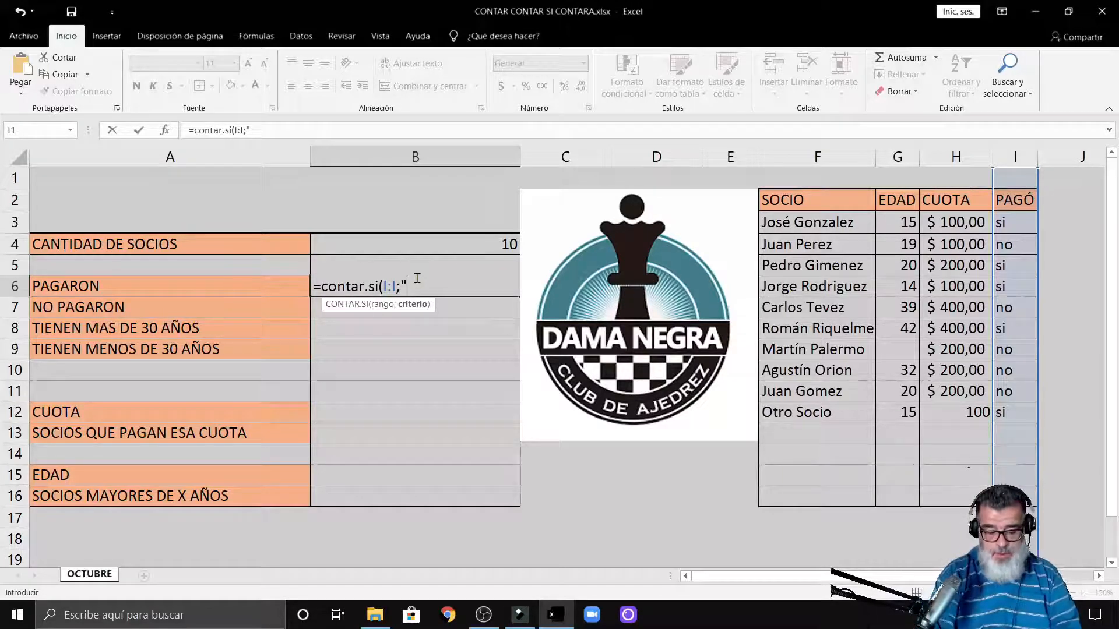
type("=")
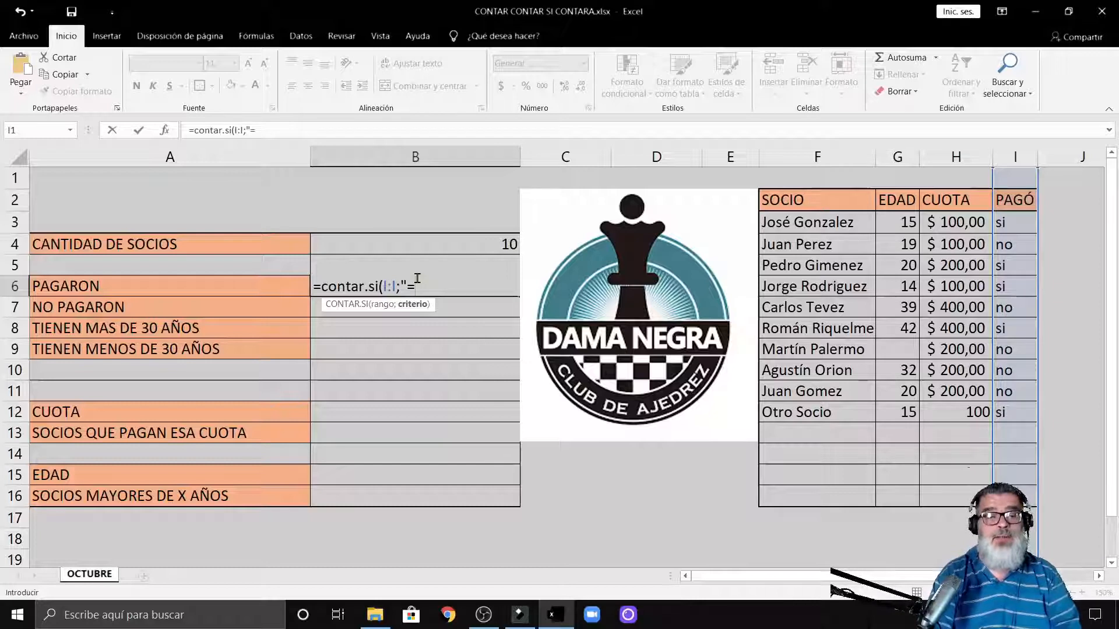
type("si")
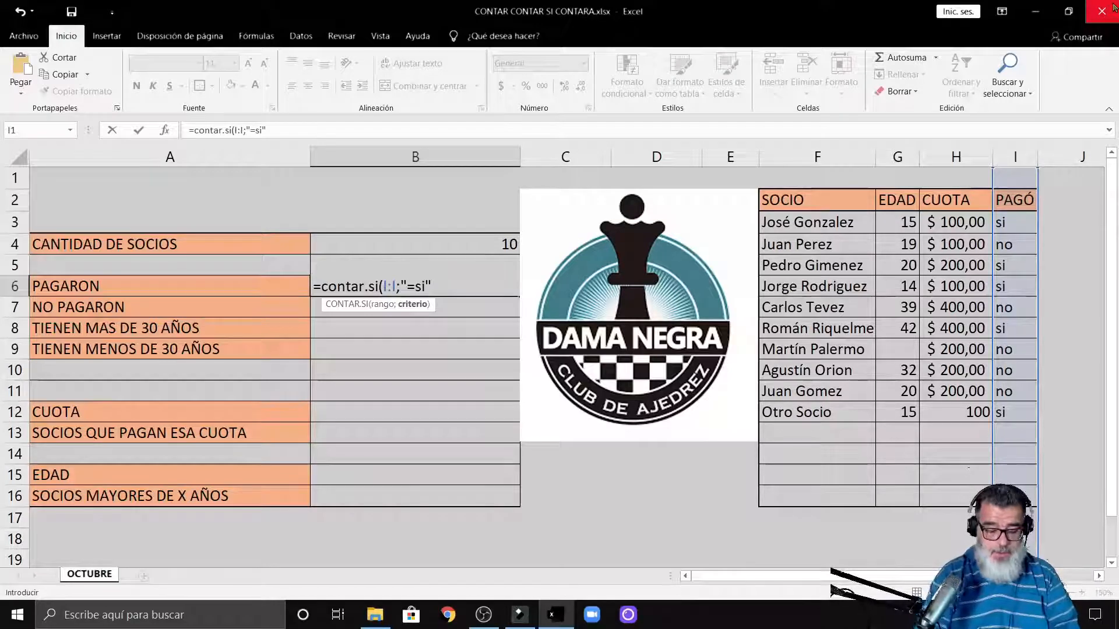
key("BackSpace")
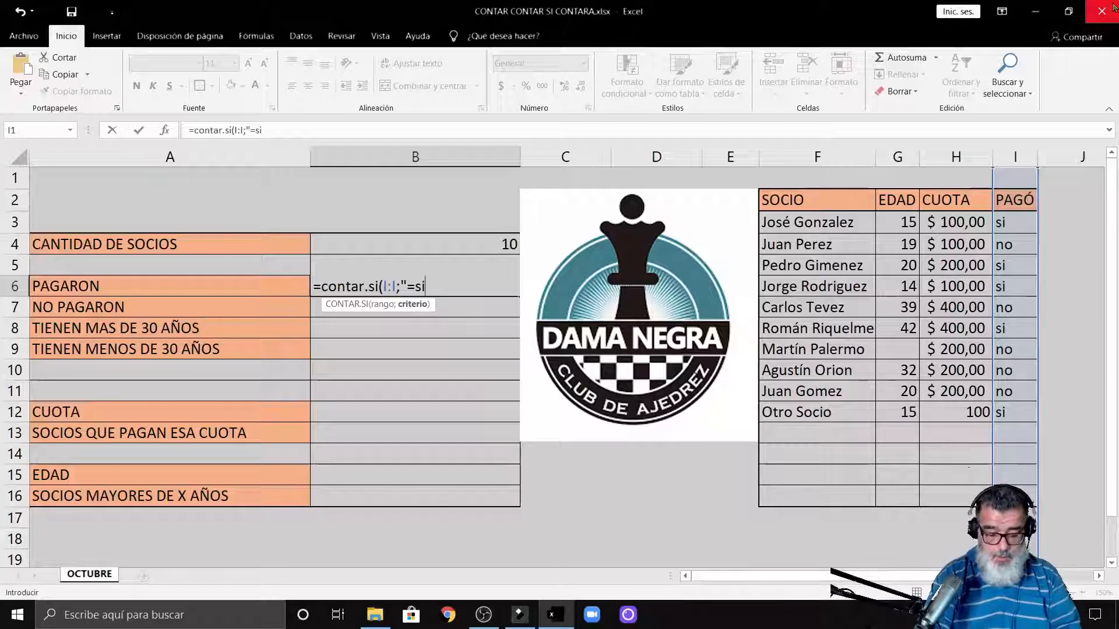
type("\")")
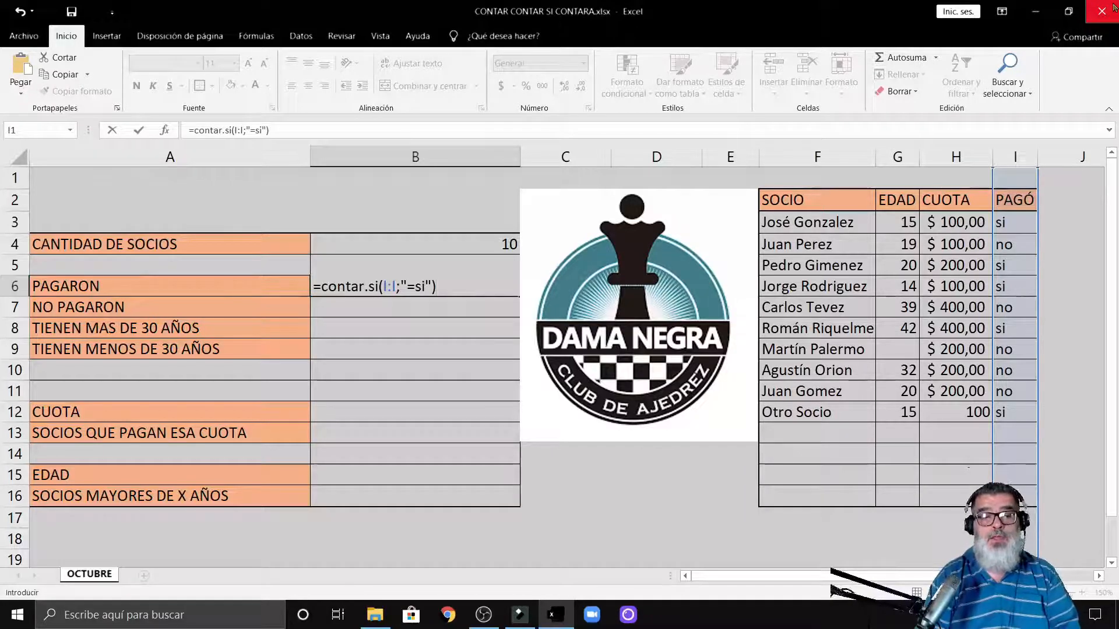
key("Return")
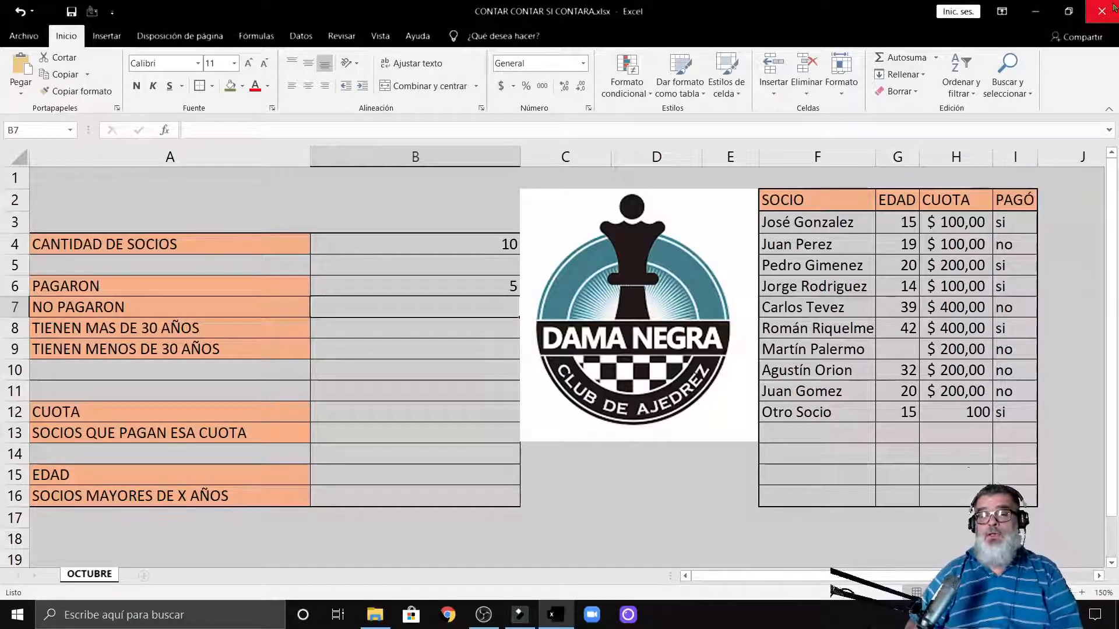
- Check the paid count in B6 against each "si" entry in the PAGÓ column
left_click(1010, 224)
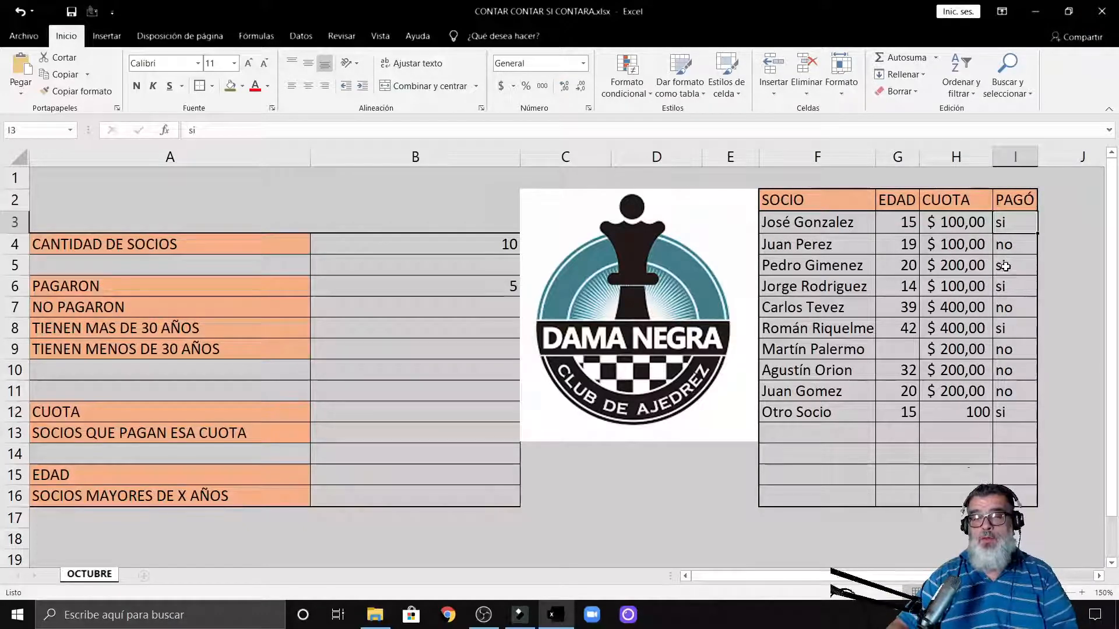
left_click(1005, 268)
left_click(1006, 290)
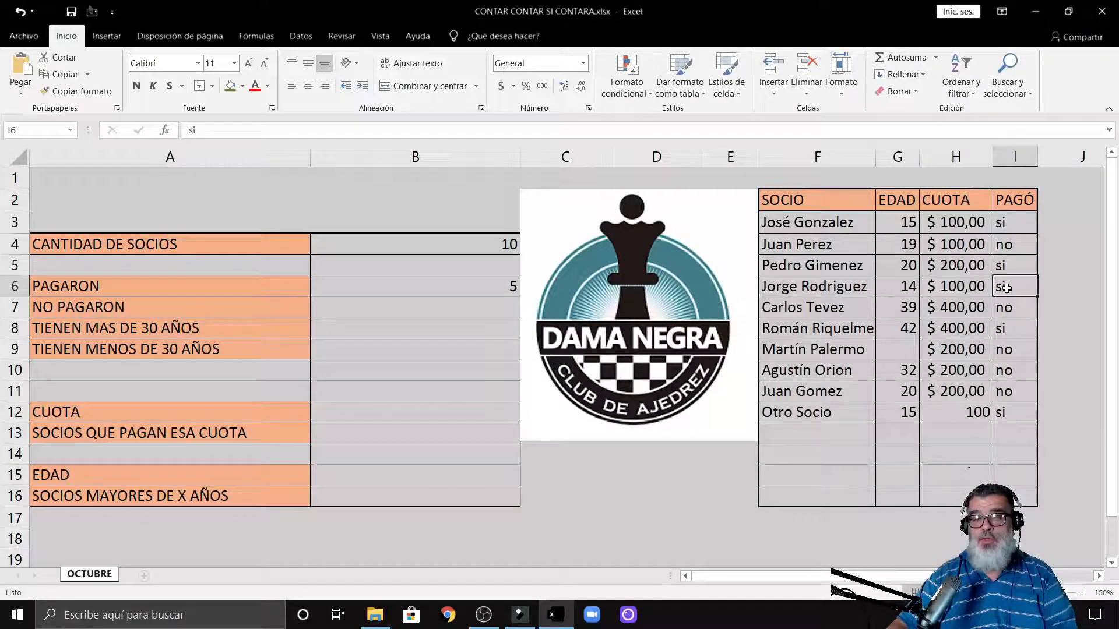
left_click(1013, 333)
left_click(1005, 414)
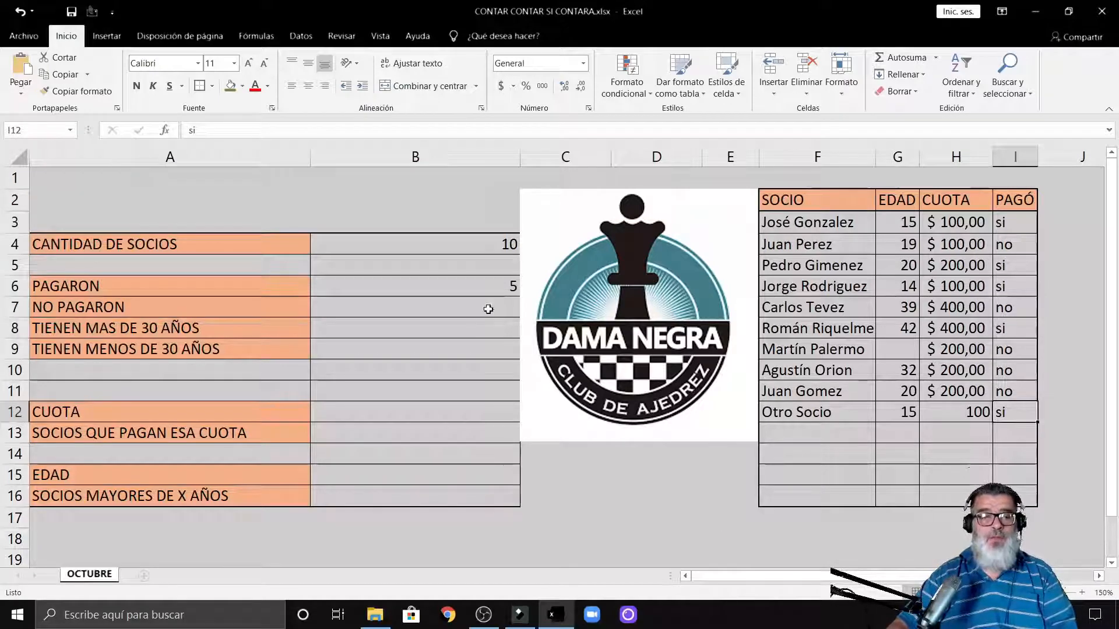
- Remove the equals sign from the criterion in B6, giving =CONTAR.SI(I:I;"si")
double_click(510, 286)
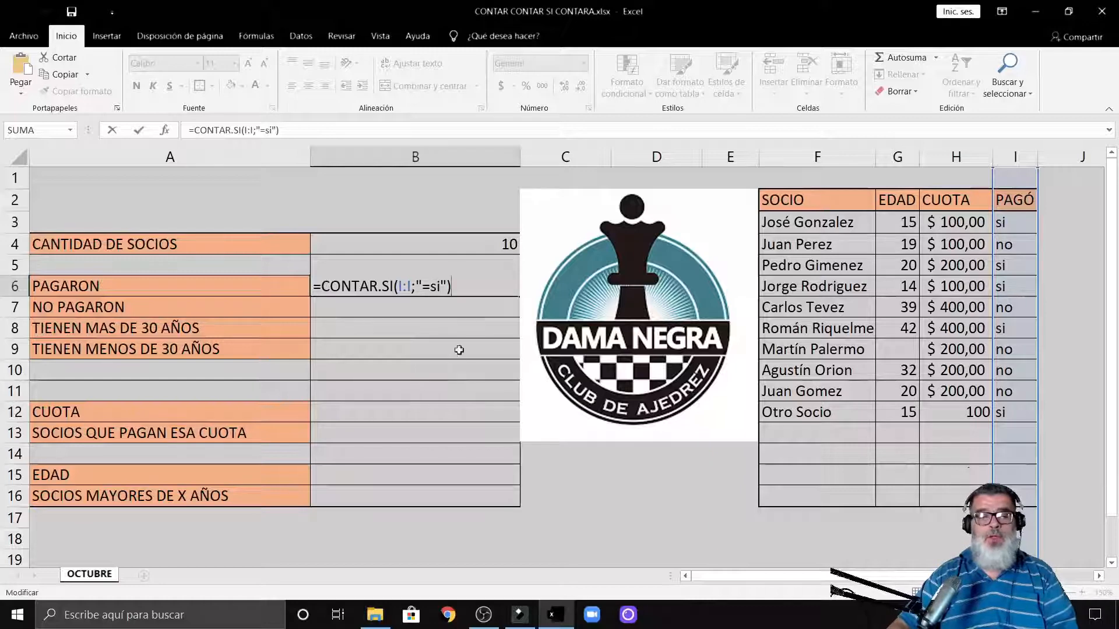
left_click(432, 286)
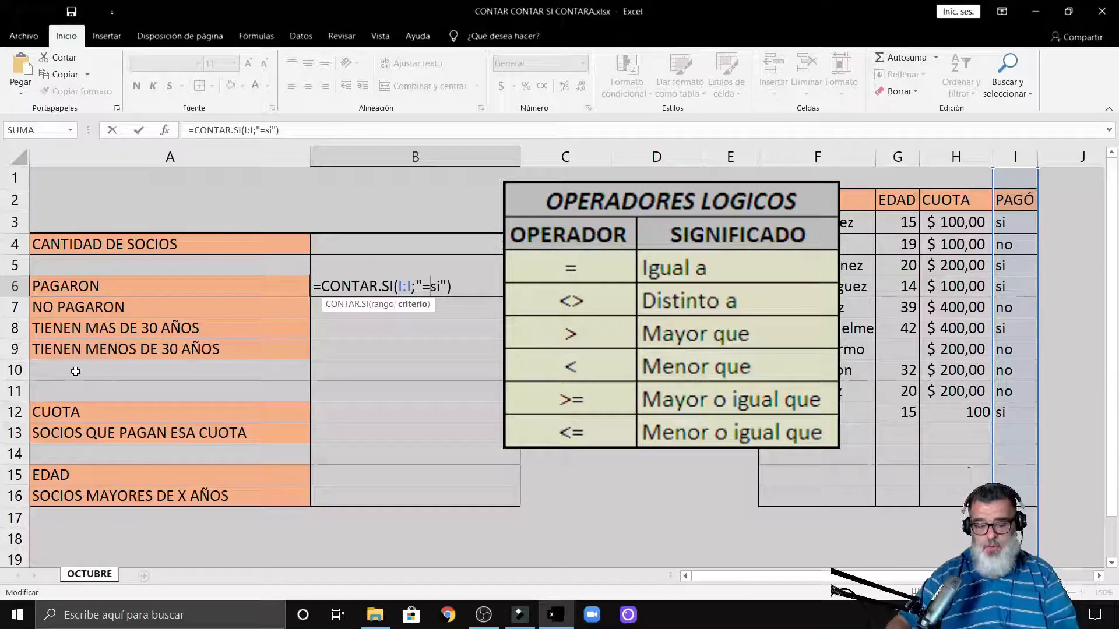
key("BackSpace")
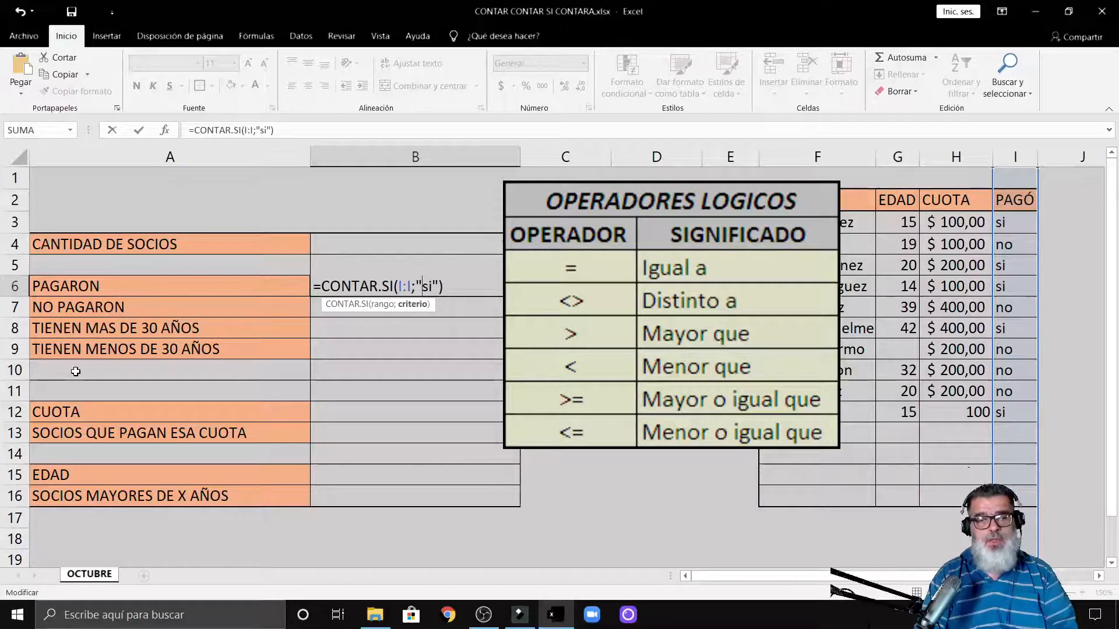
key("Return")
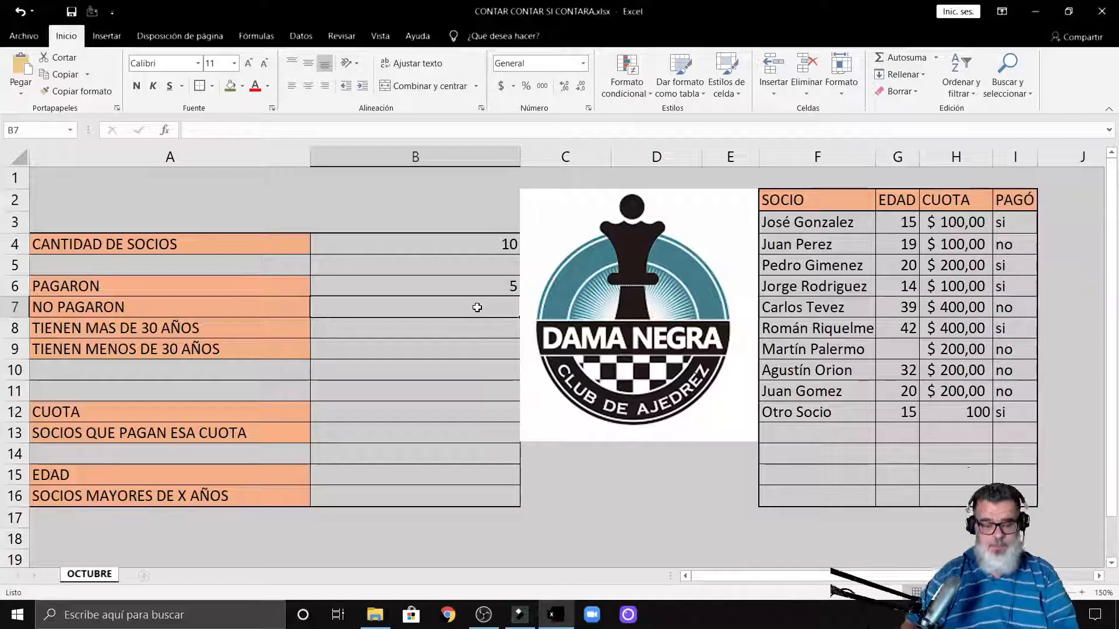
- Count the unpaid members in B7 with =CONTAR.SI(I:I;"no") and check it against the PAGÓ column
type("=")
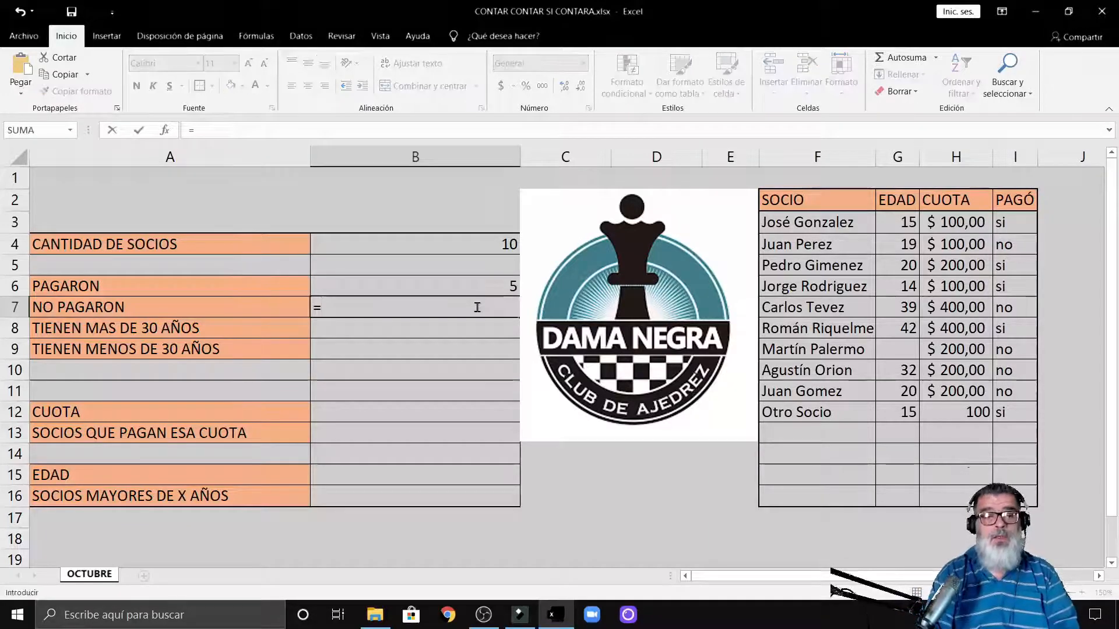
type("contar.")
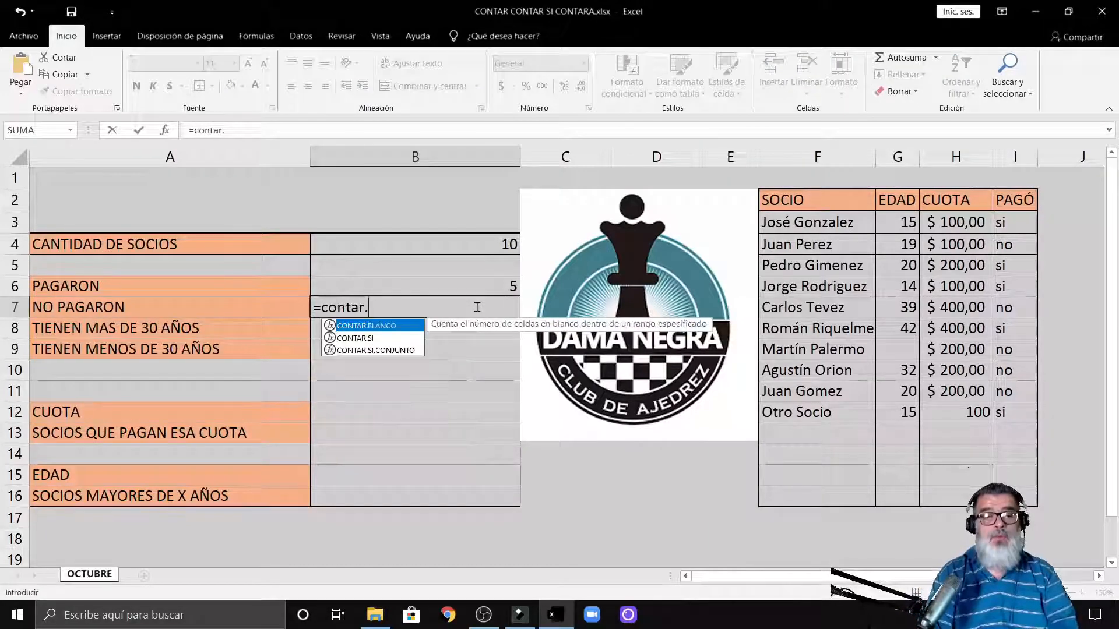
type("si")
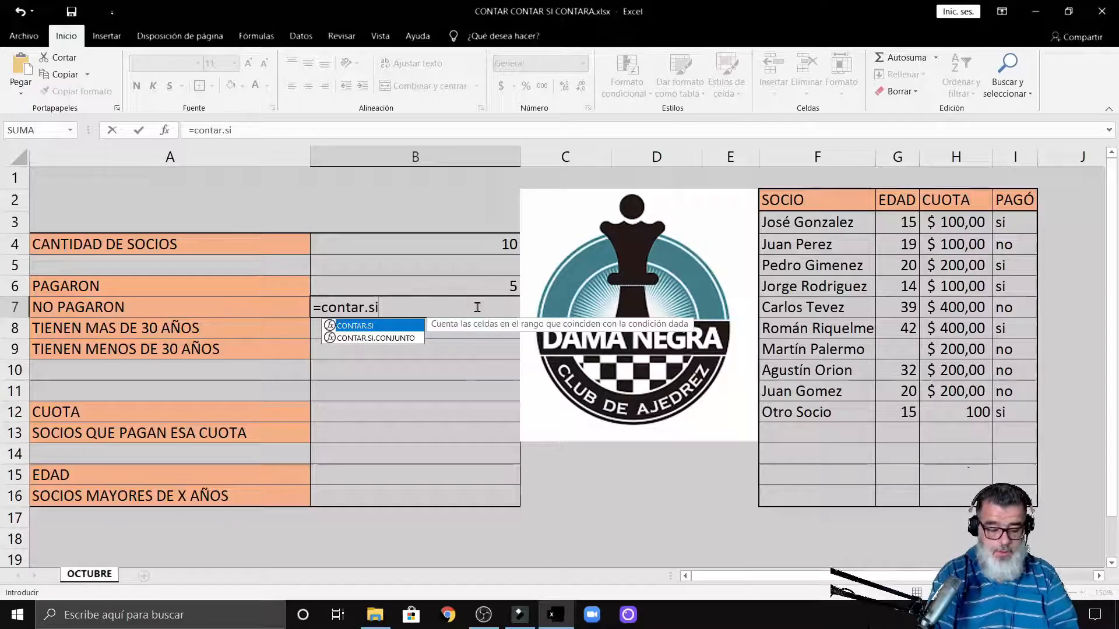
type("(")
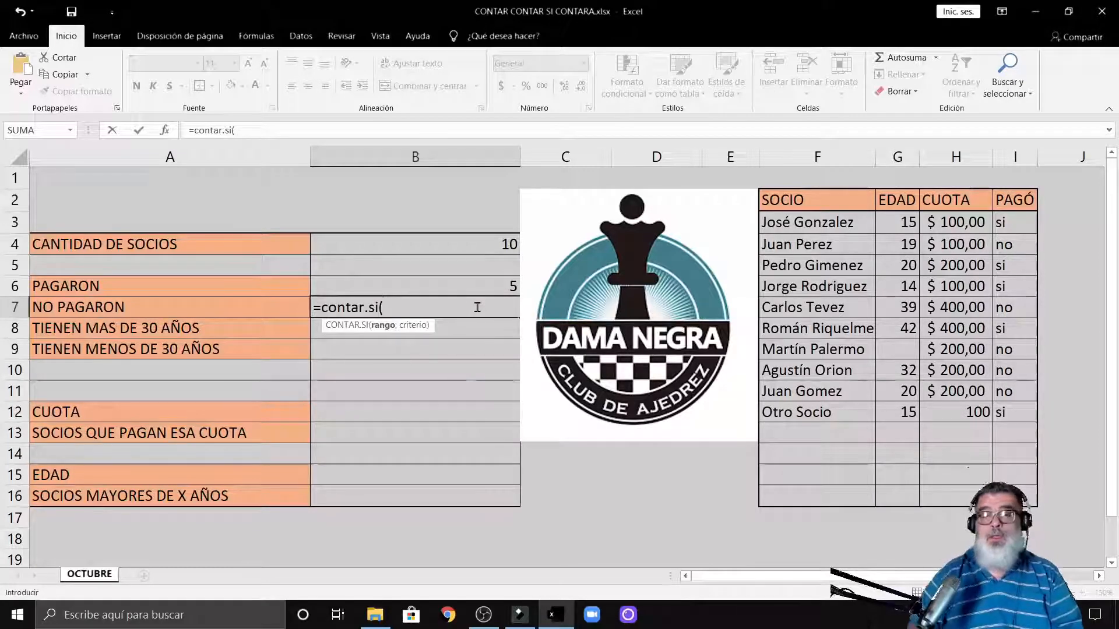
left_click(1020, 156)
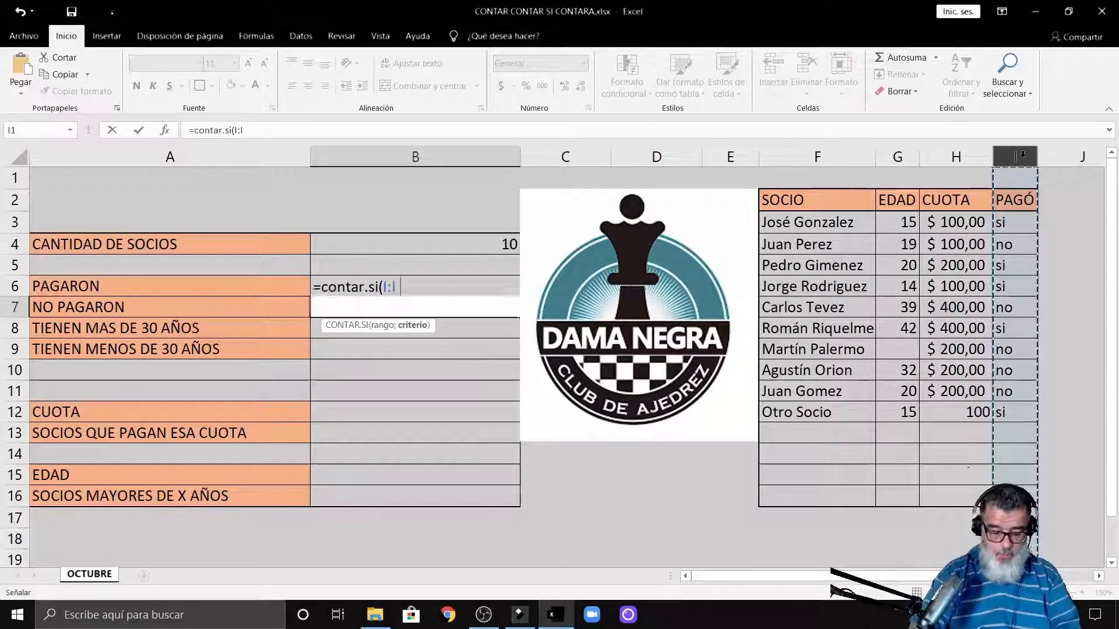
type(";\"")
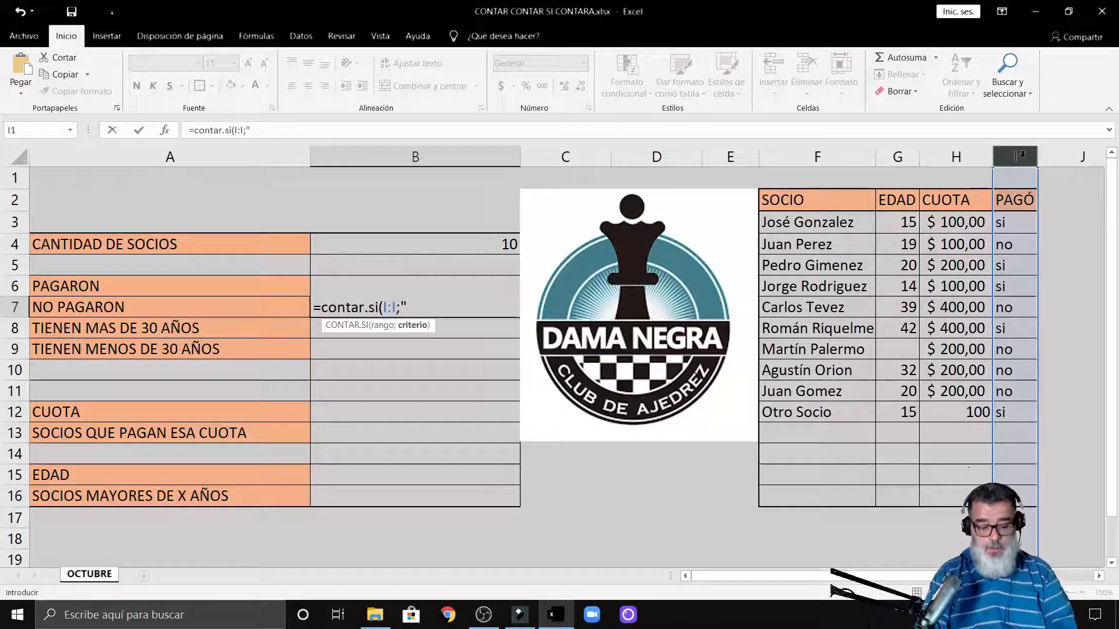
type("no")
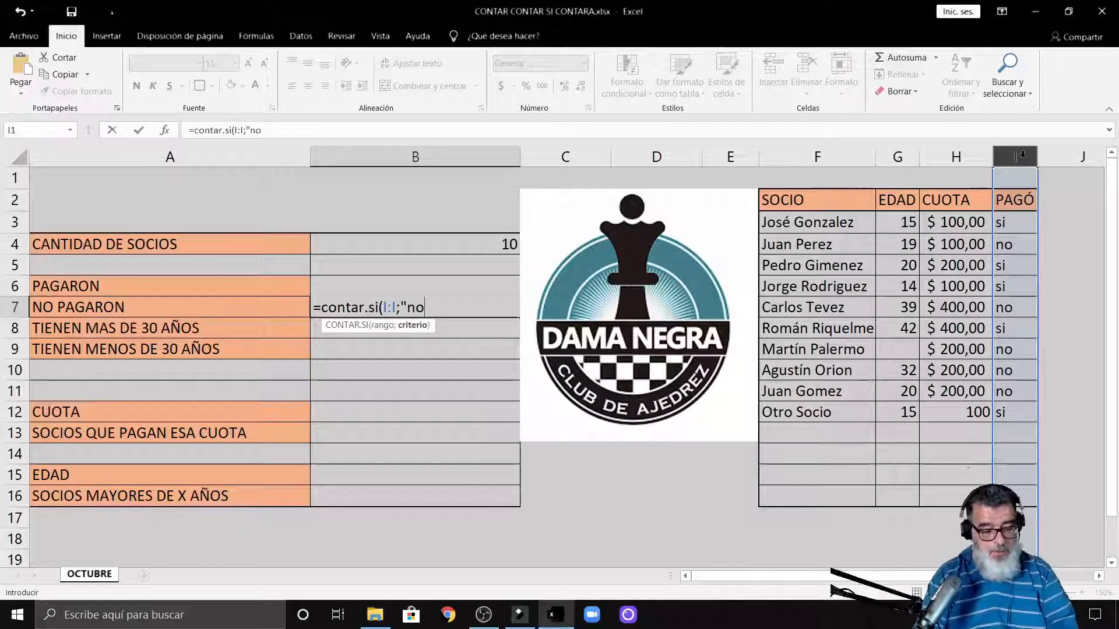
type("\"")
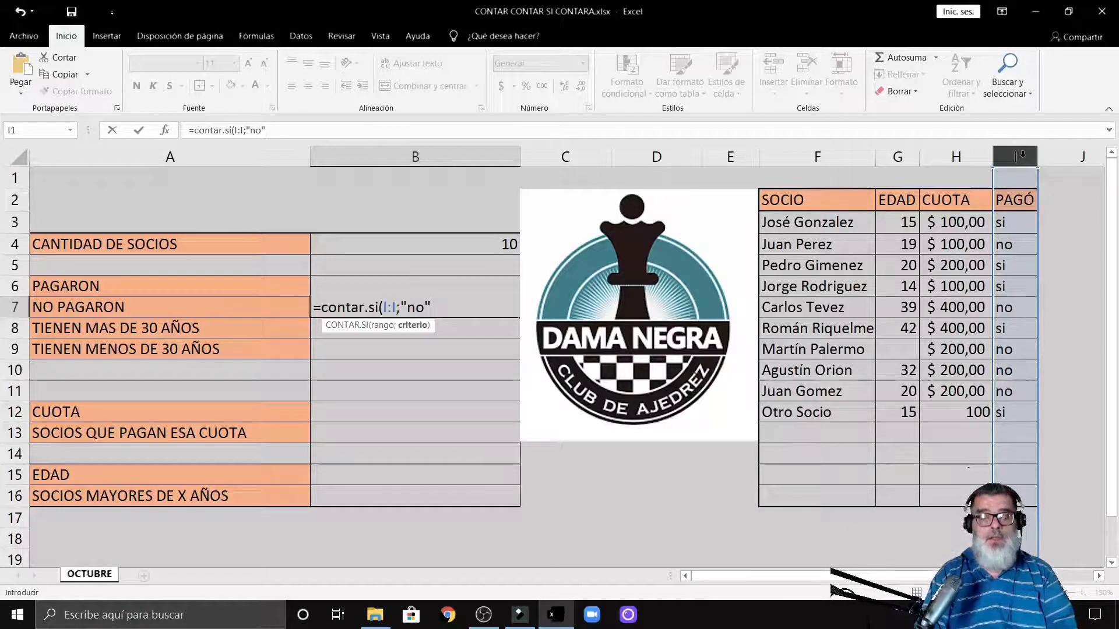
type(")")
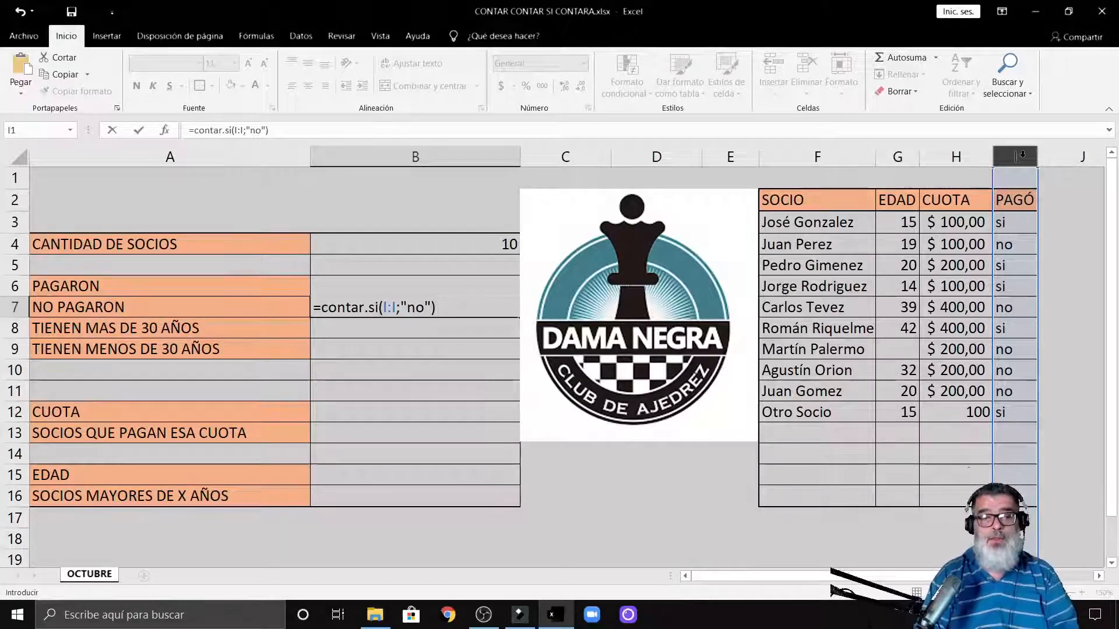
key("Return")
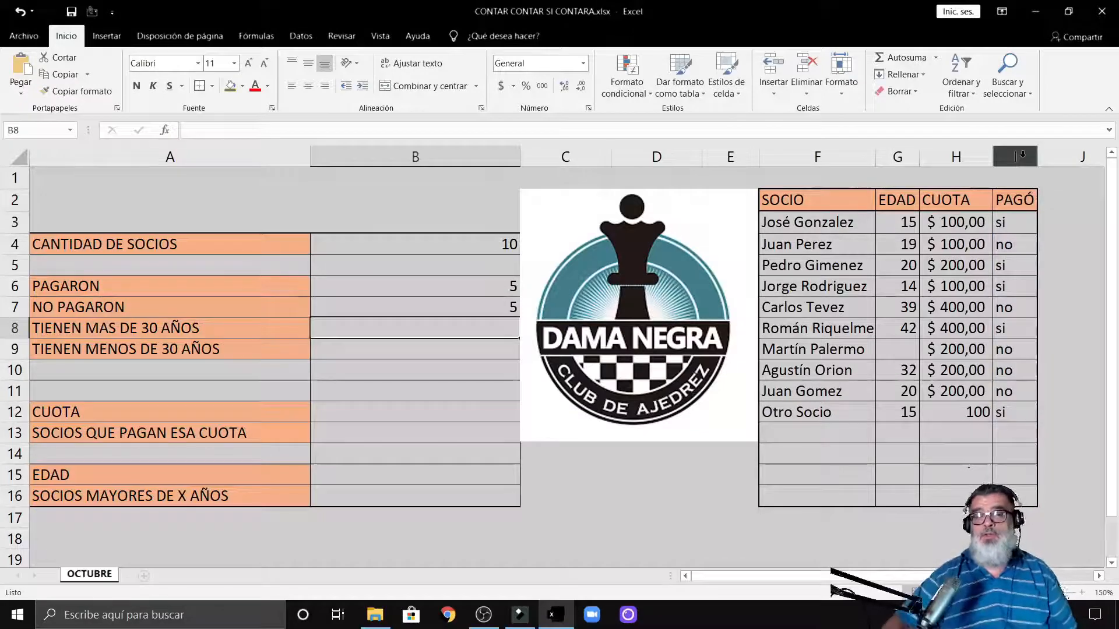
left_click(1013, 251)
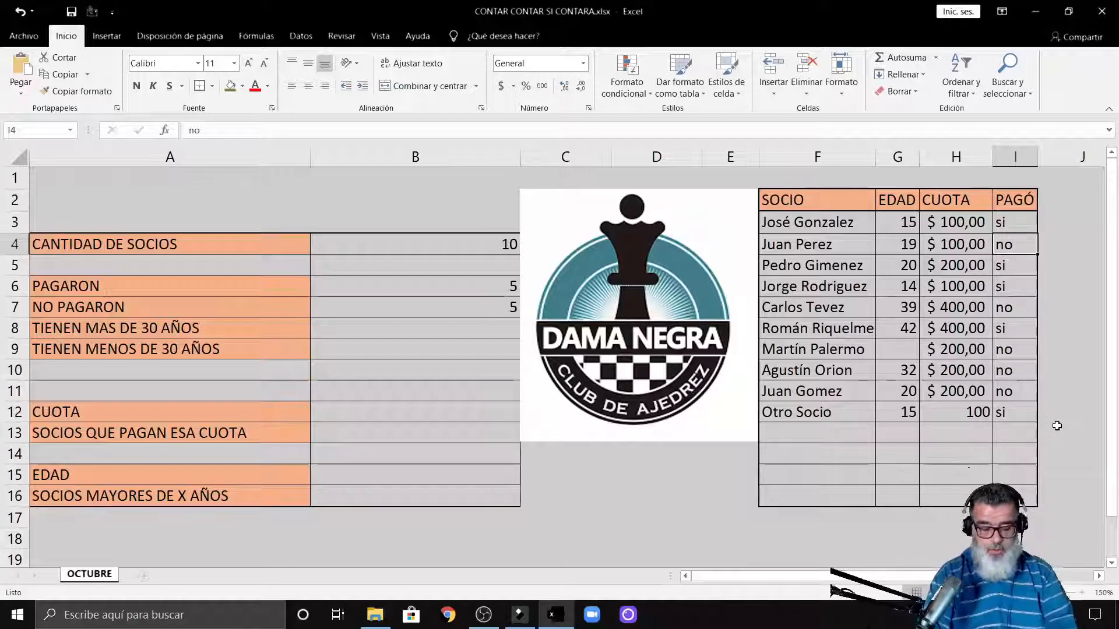
- Enter "NO" in uppercase in PAGÓ cells I4 and I5, and check the unpaid and paid counts in B7 and B6
type("NO")
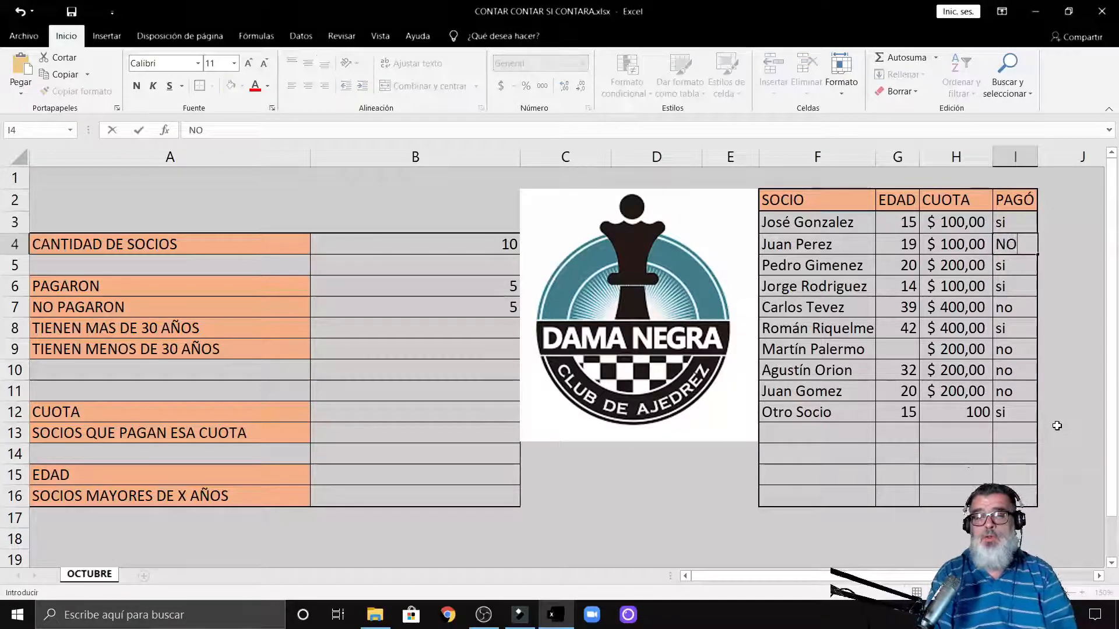
key("Return")
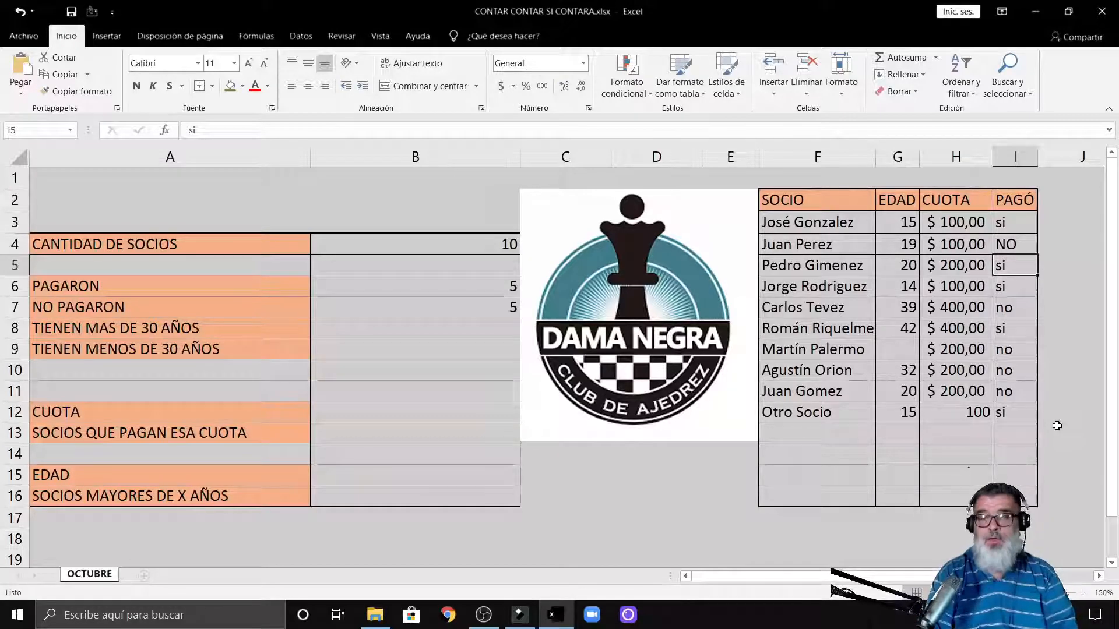
type("NO")
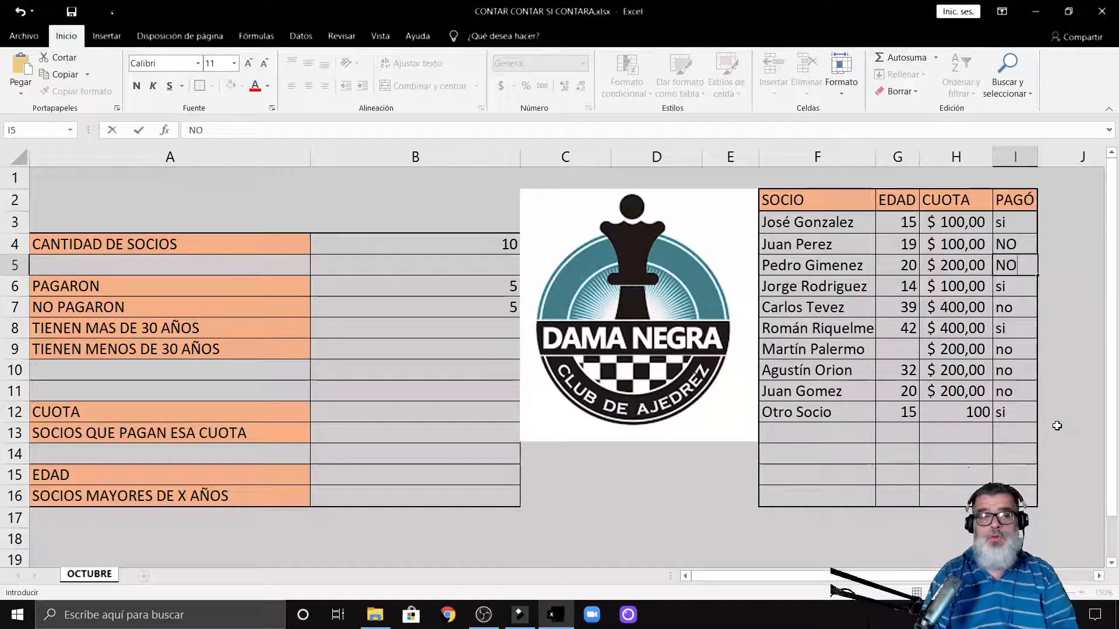
key("Return")
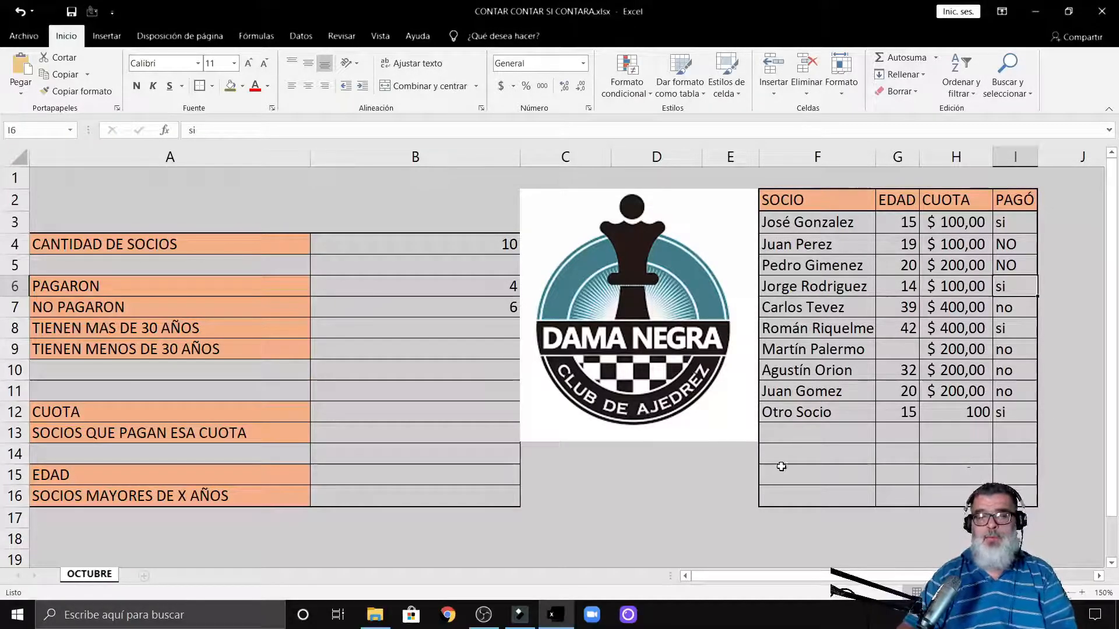
left_click(503, 309)
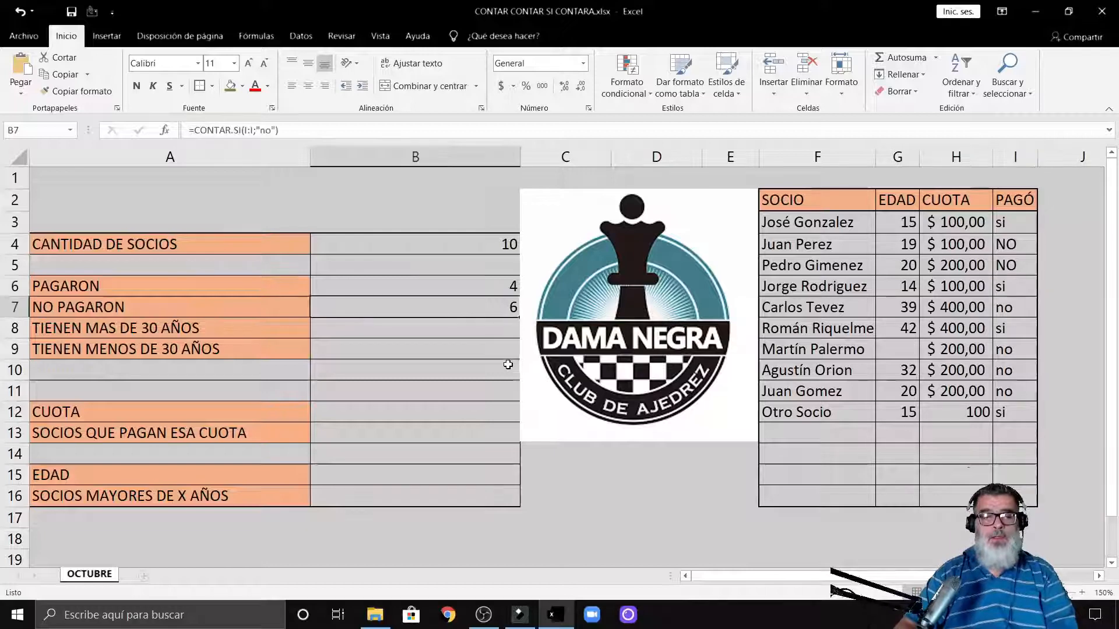
left_click(503, 286)
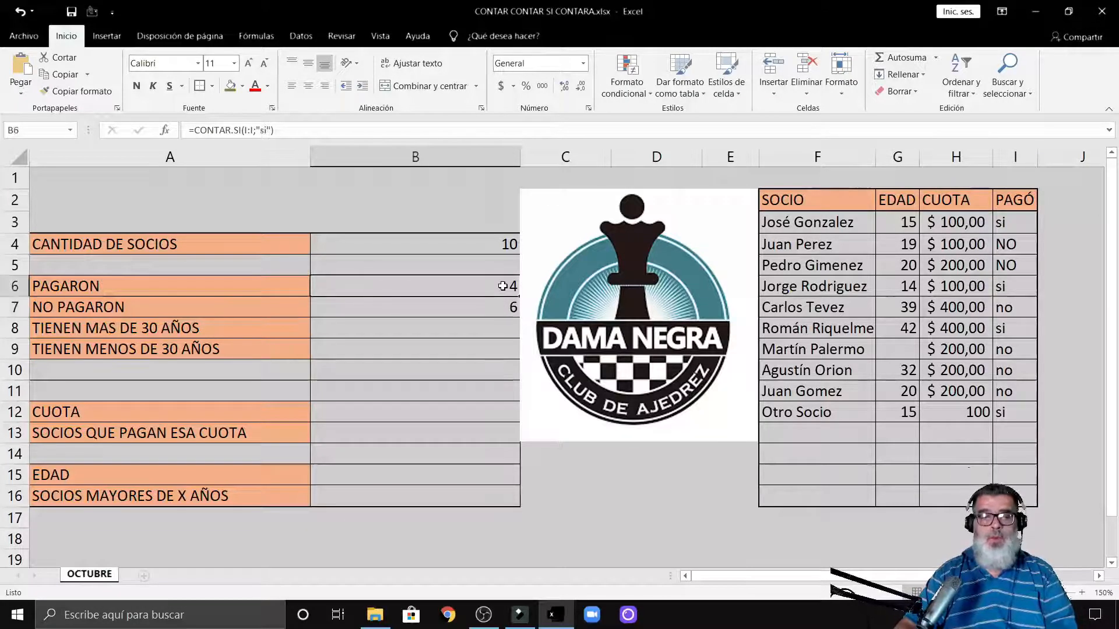
- Change the PAGÓ entry in I3 to the accented "sí" and check its effect on the paid count in B6
left_click(1019, 223)
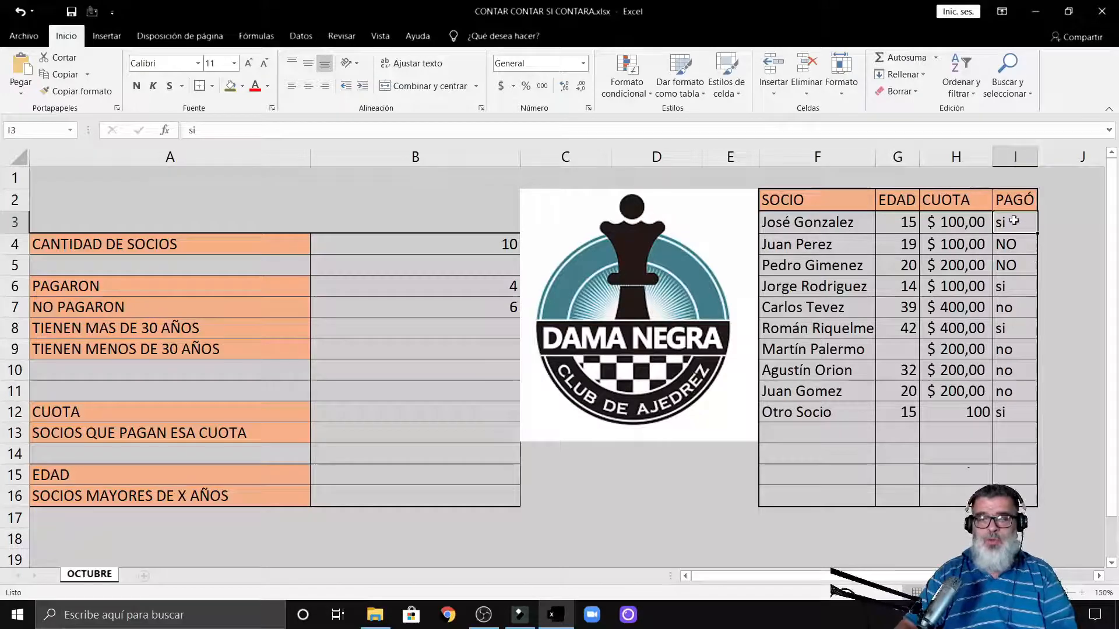
double_click(1014, 222)
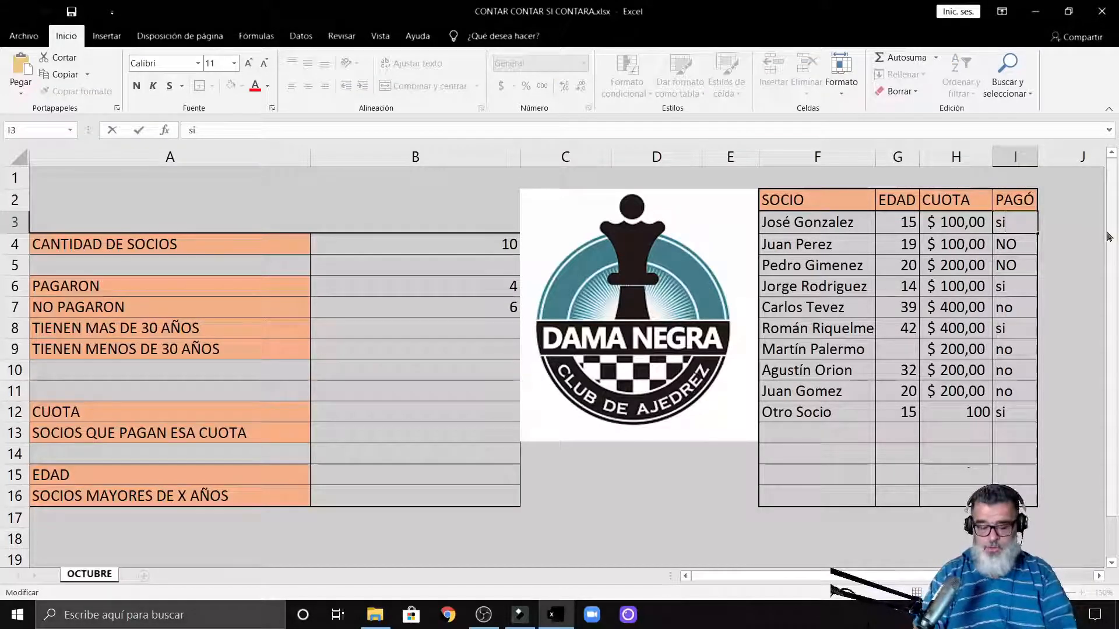
key("BackSpace")
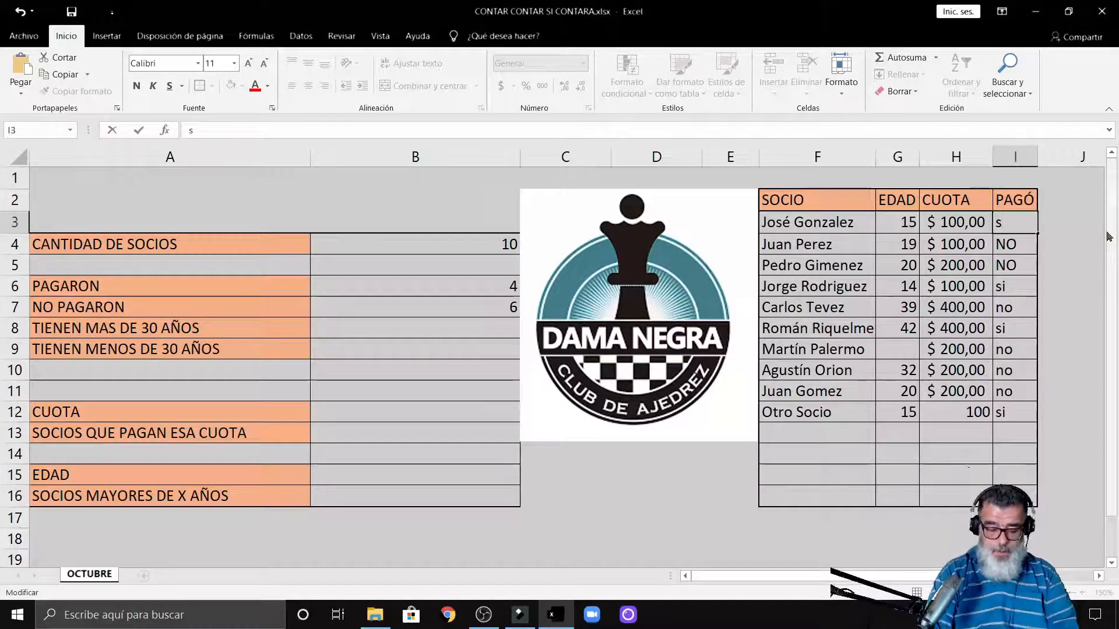
type("í")
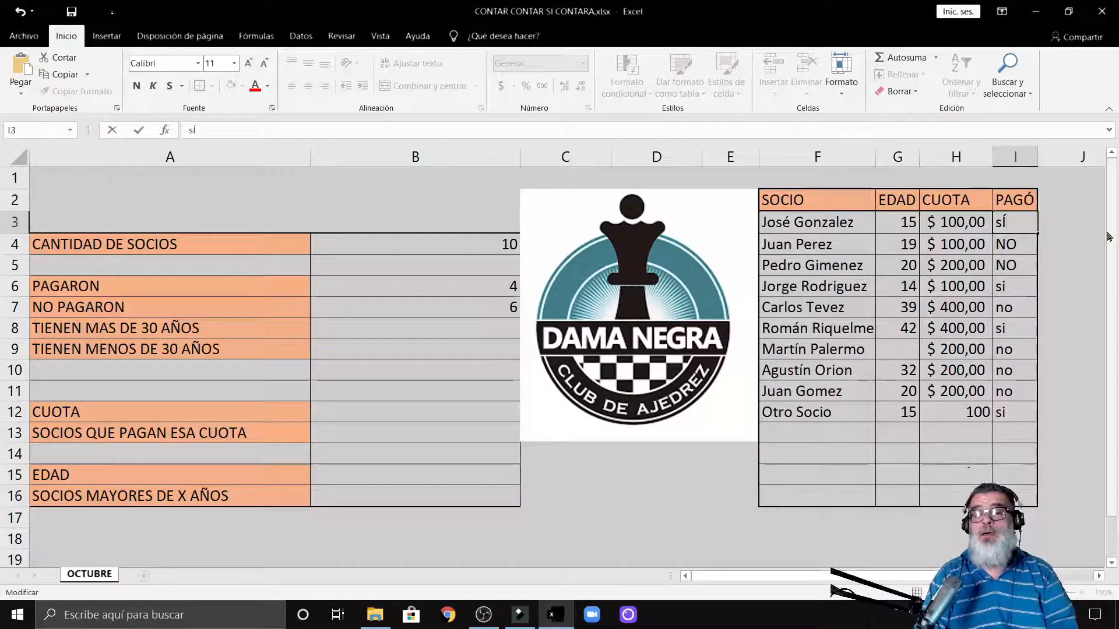
key("BackSpace")
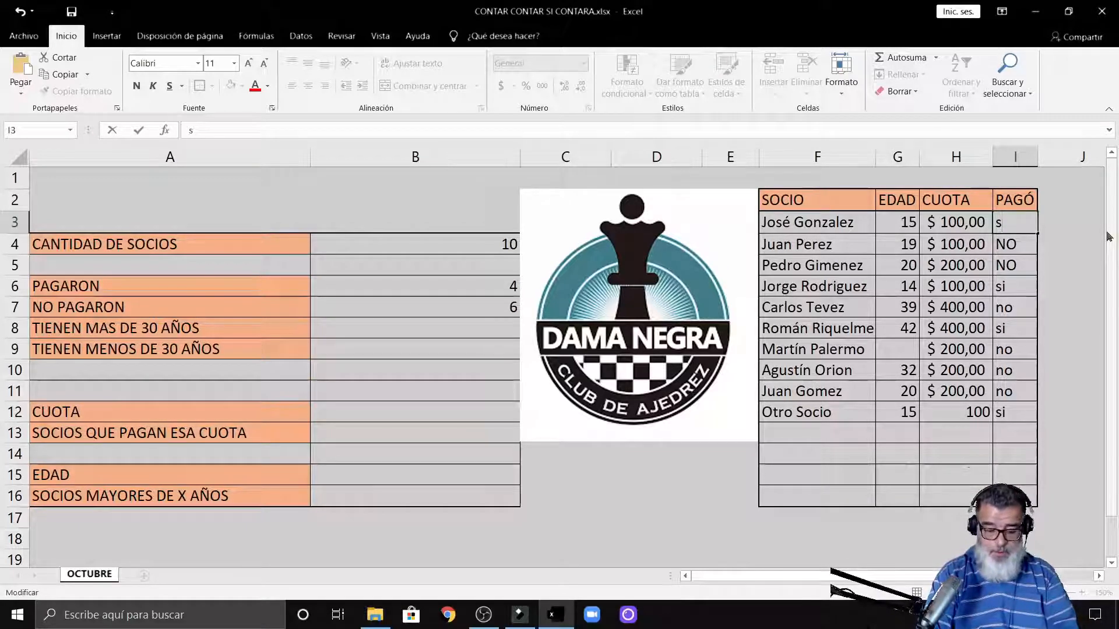
type("í")
key("Return")
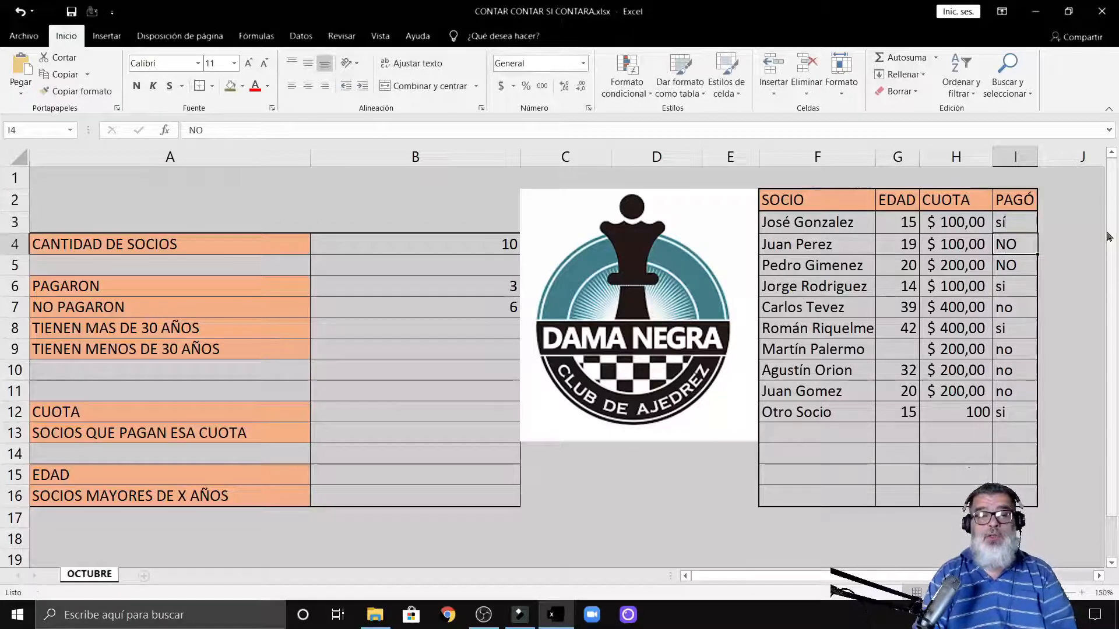
left_click(512, 286)
left_click(1003, 220)
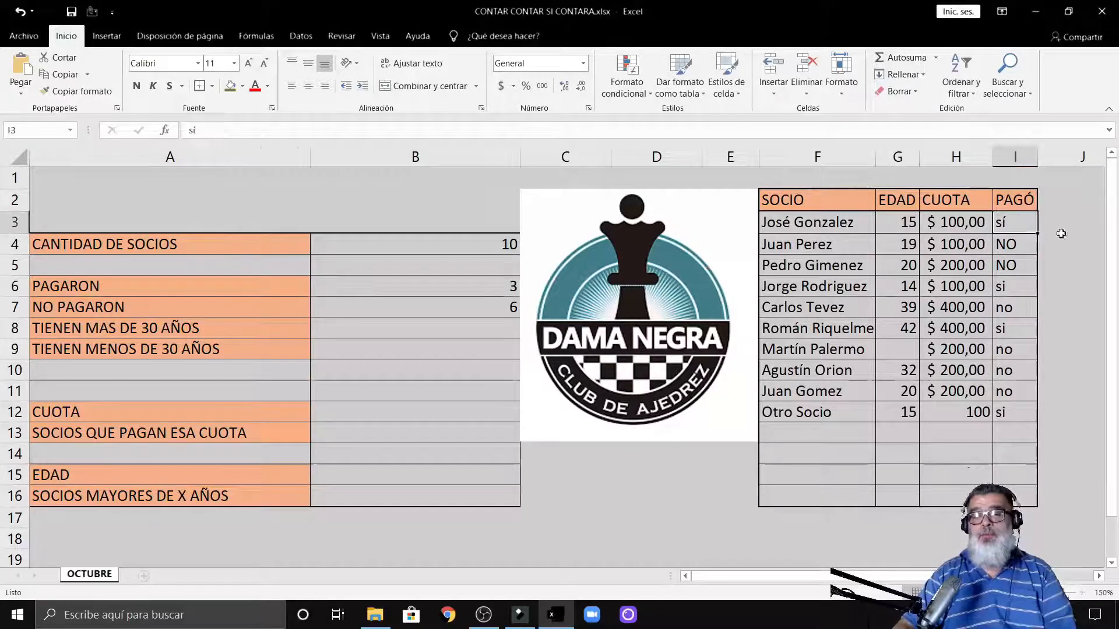
- Restore the PAGÓ entry in I3 to the unaccented "si"
double_click(1019, 226)
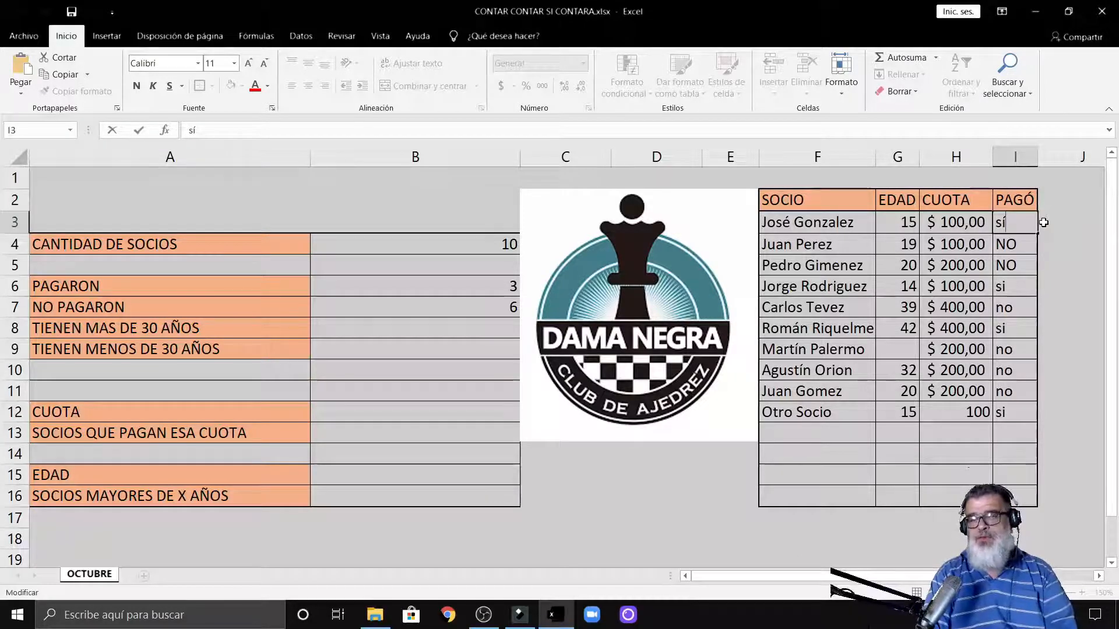
key("BackSpace")
key("BackSpace")
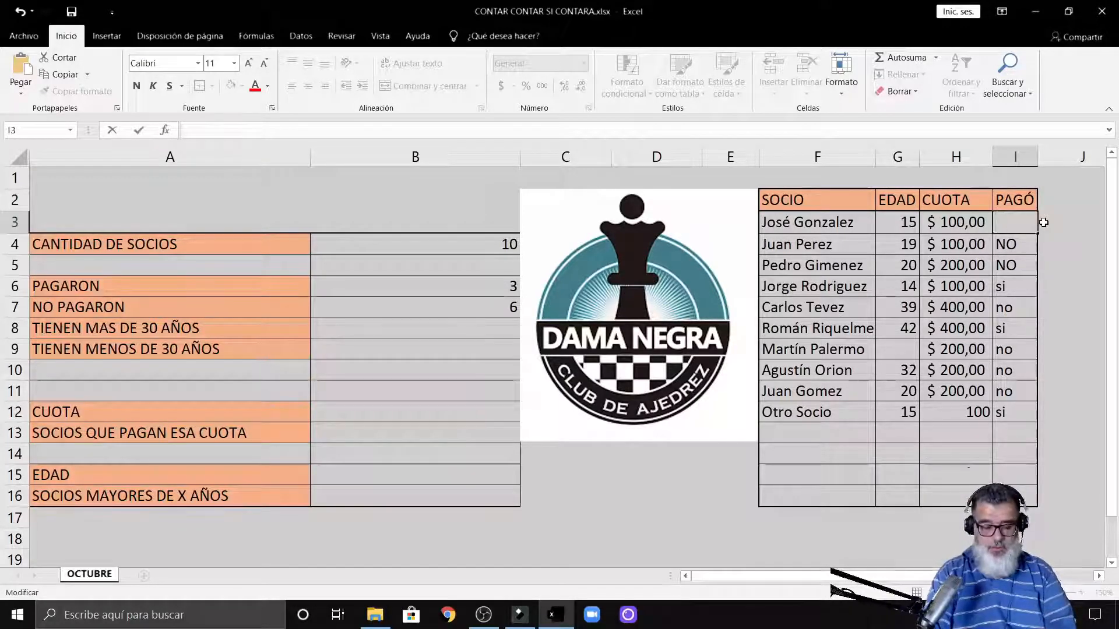
type("soi")
key("BackSpace")
key("BackSpace")
key("BackSpace")
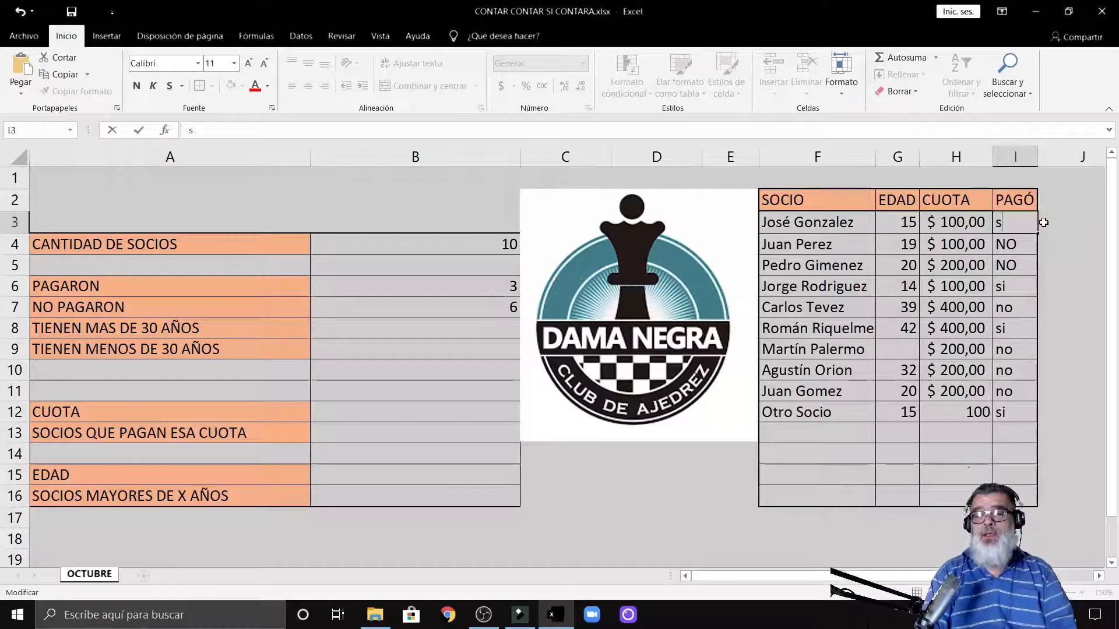
type("si")
key("Return")
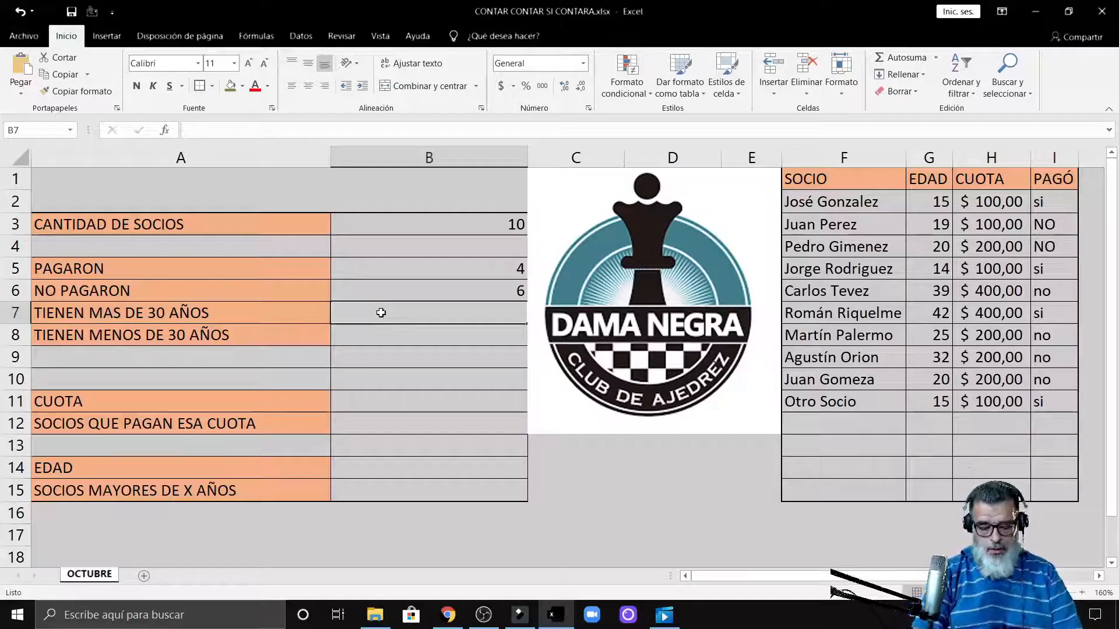
- Count the members over 30 in B7 with =CONTAR.SI(G:G;">30") and check it against the EDAD column
type("=")
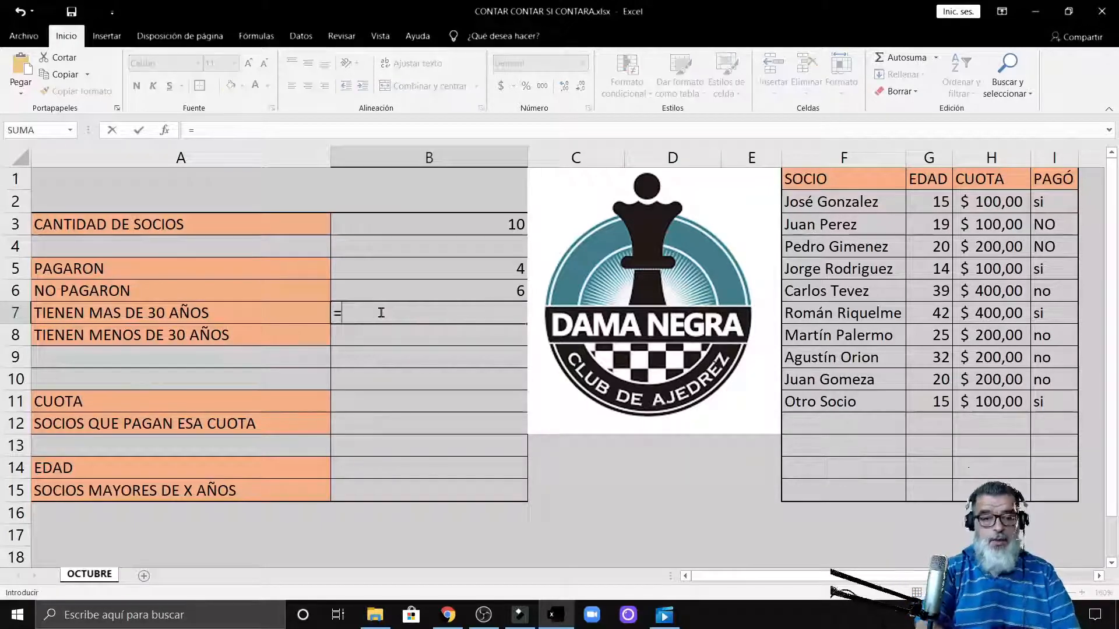
type("CONTAR.")
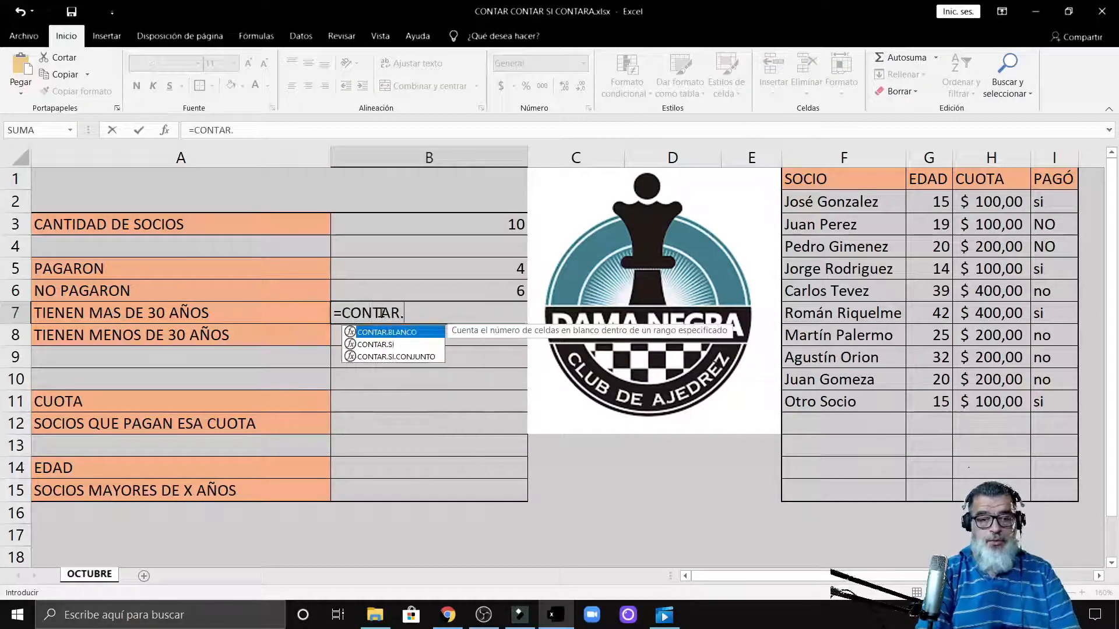
type("SI(")
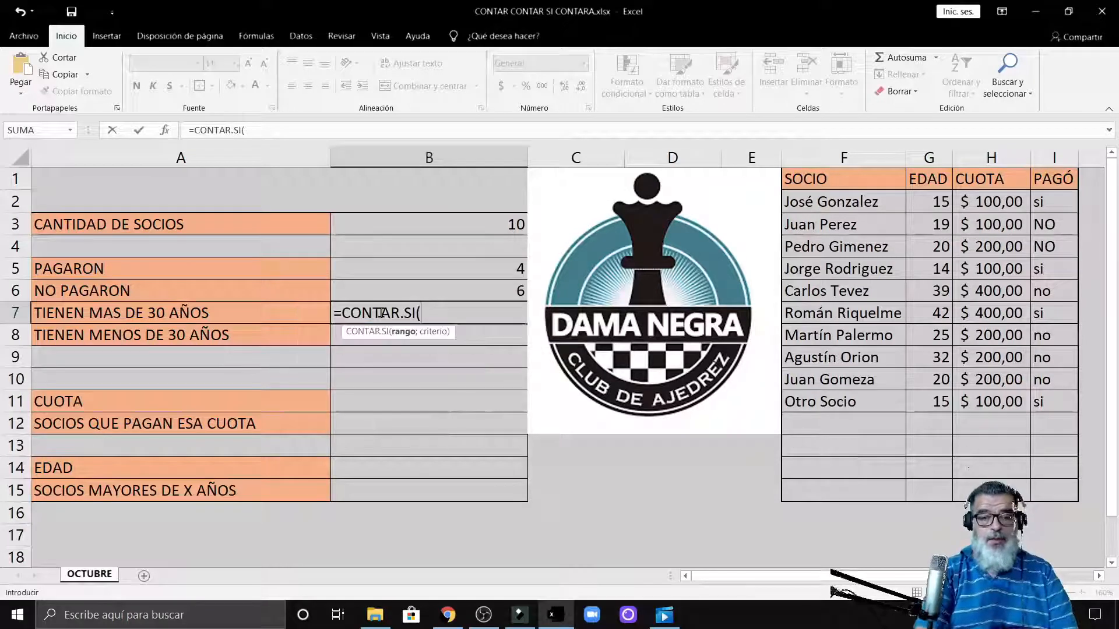
left_click(930, 149)
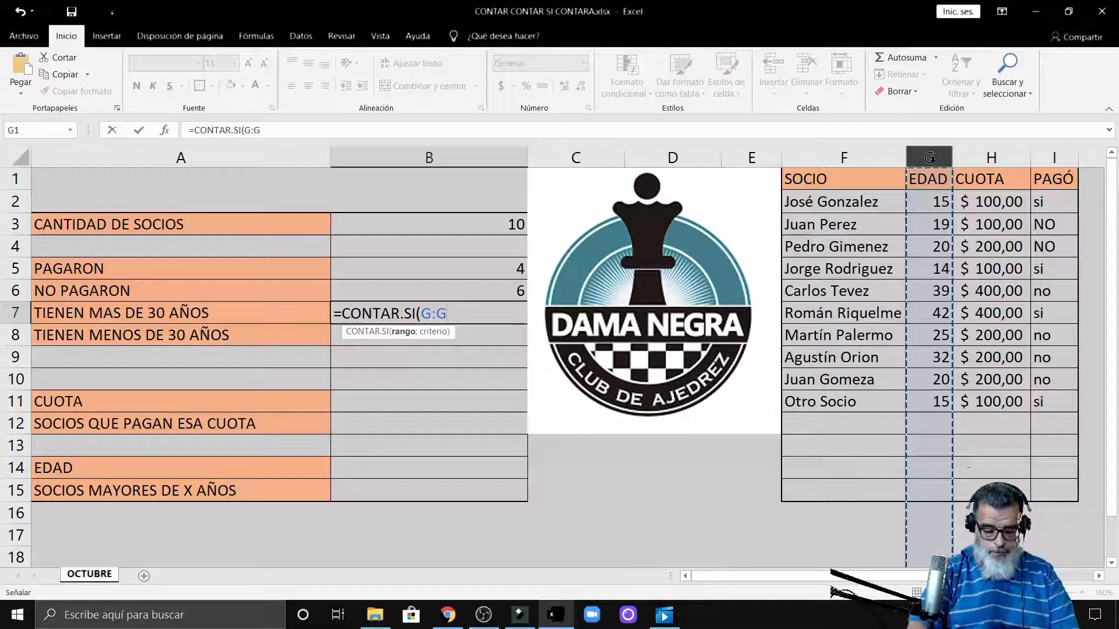
type(";")
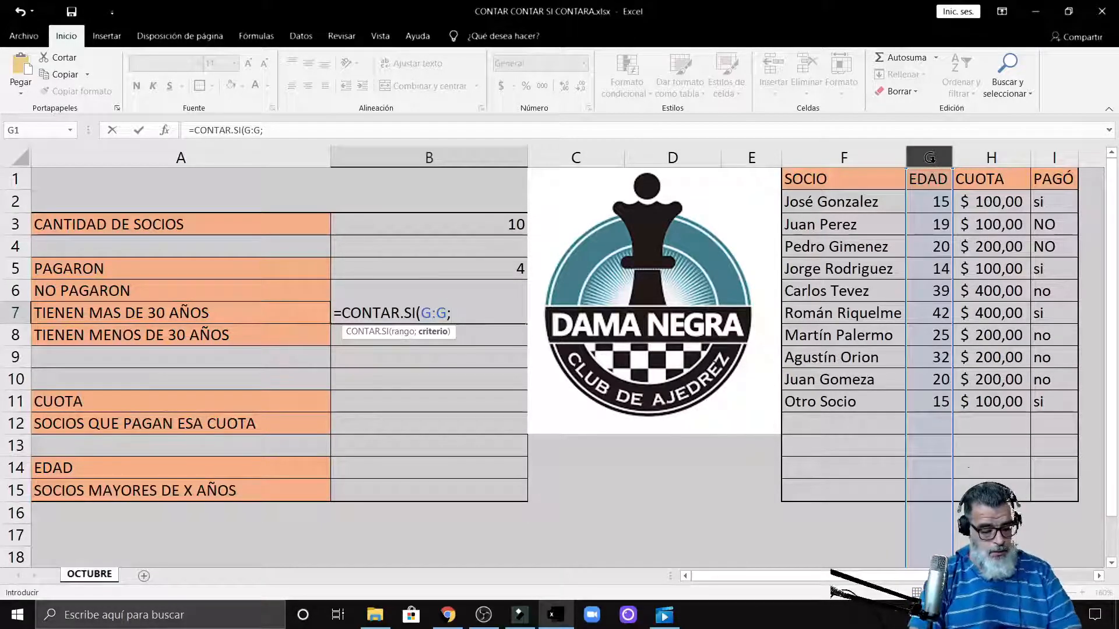
type("\"")
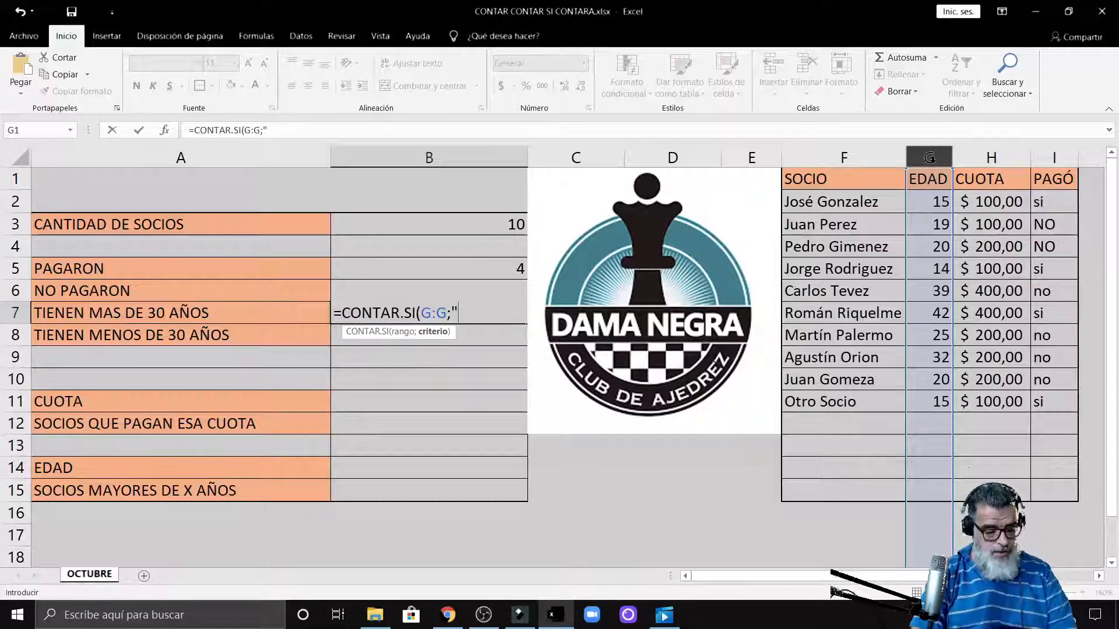
type(">2")
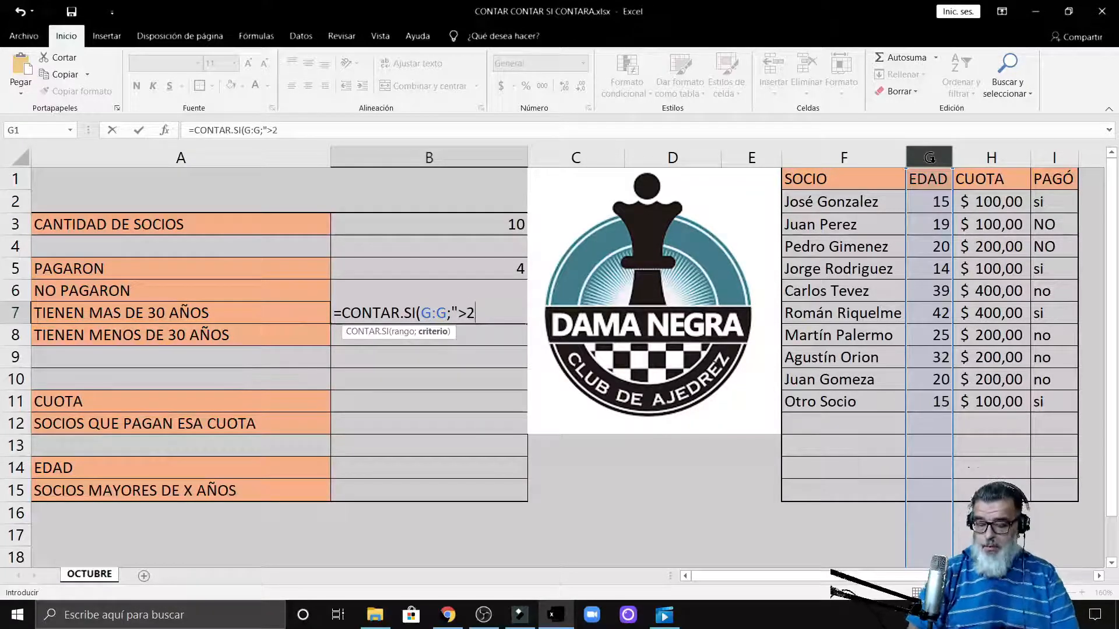
key("BackSpace")
type("30")
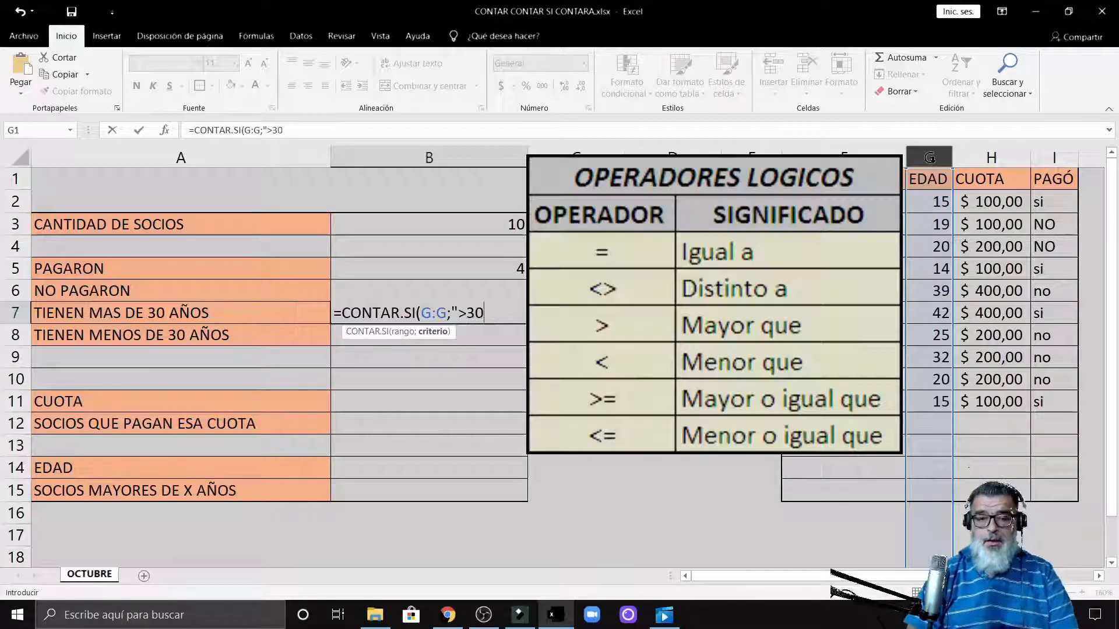
type("\"")
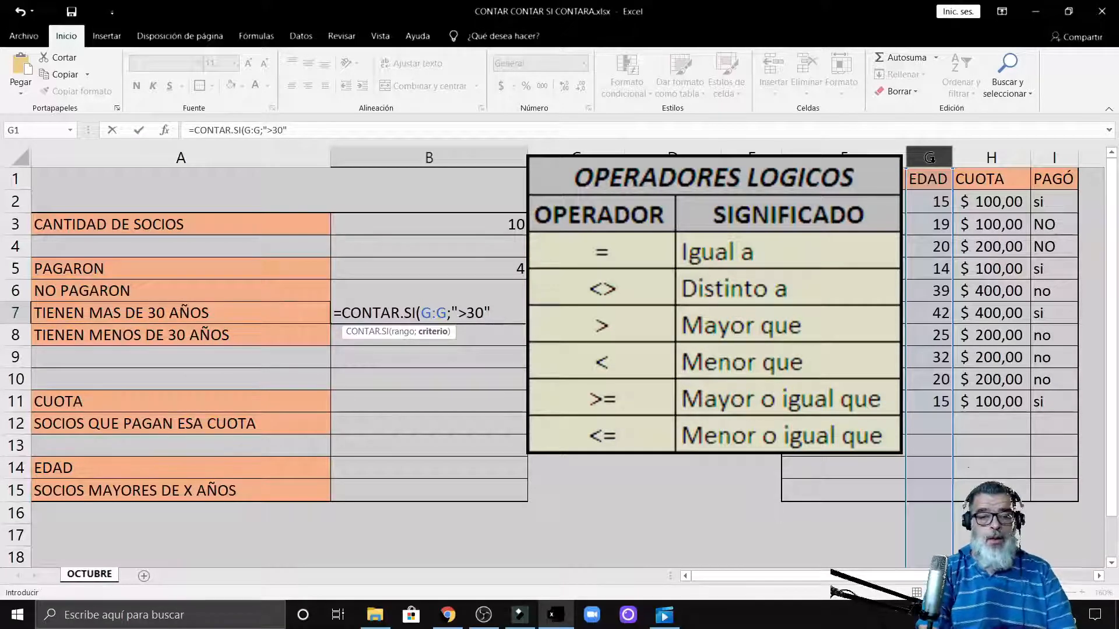
type(")")
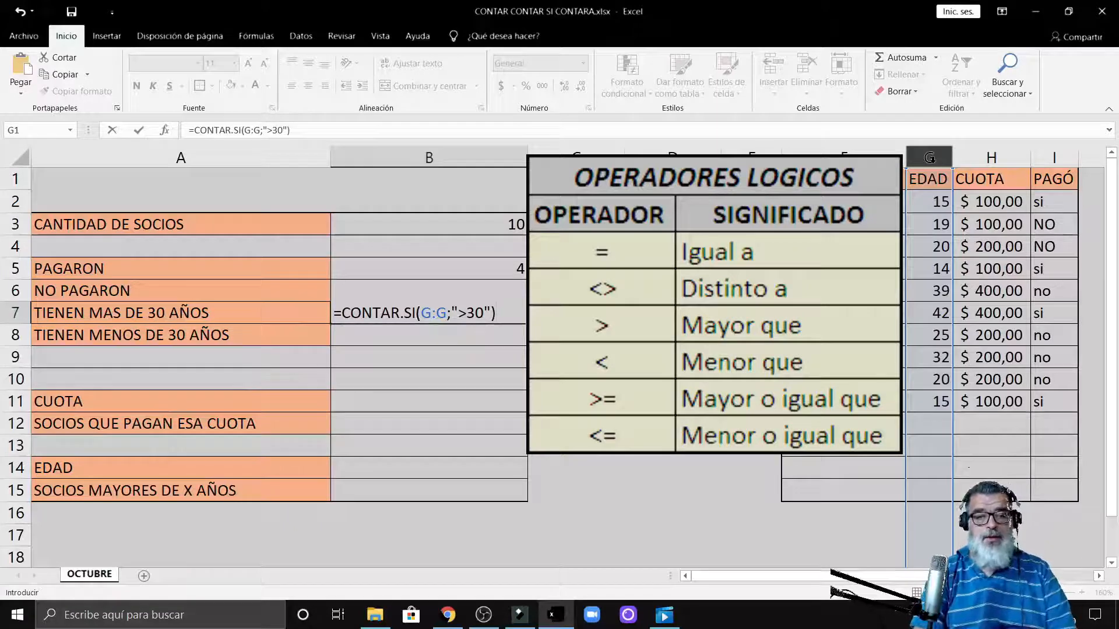
key("Return")
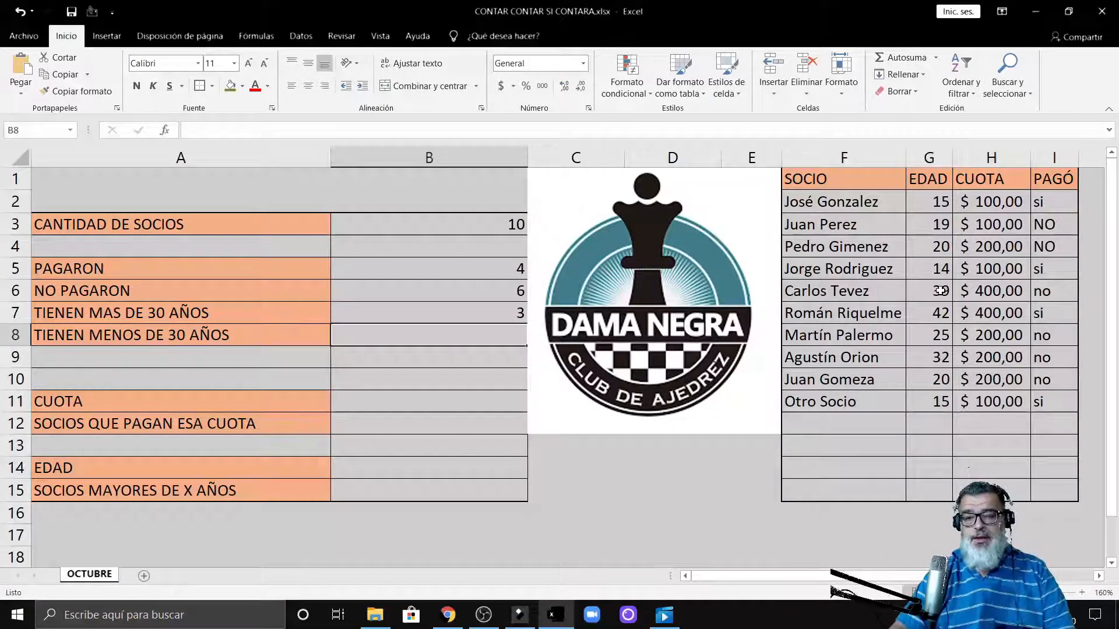
left_click(945, 318)
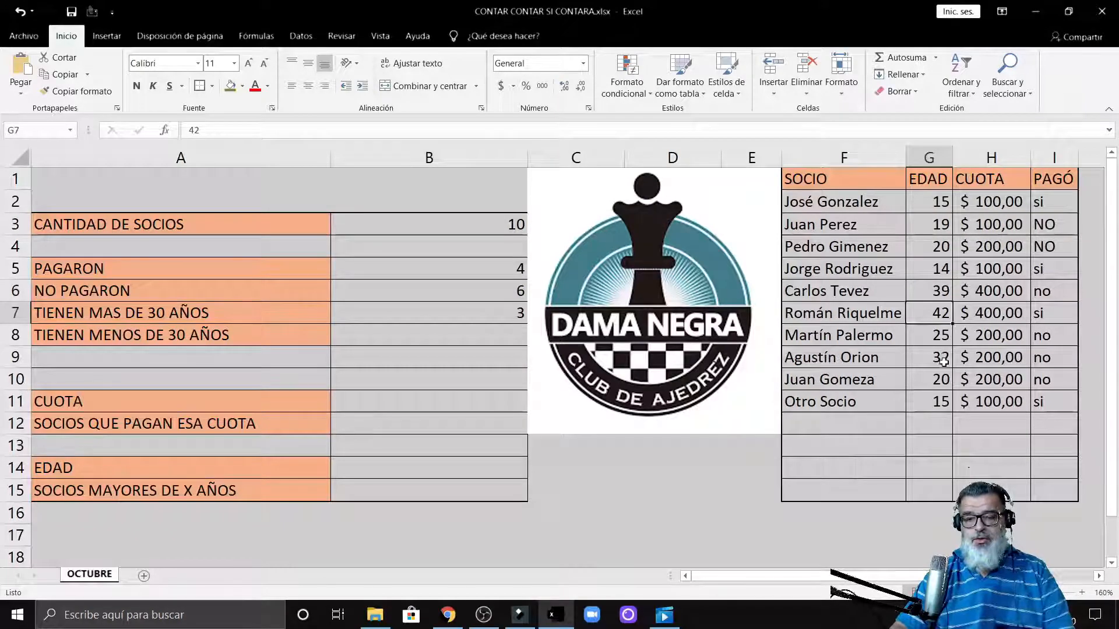
- Count the members under 30 in B8 with =CONTAR.SI(G:G;"<30")
left_click(445, 343)
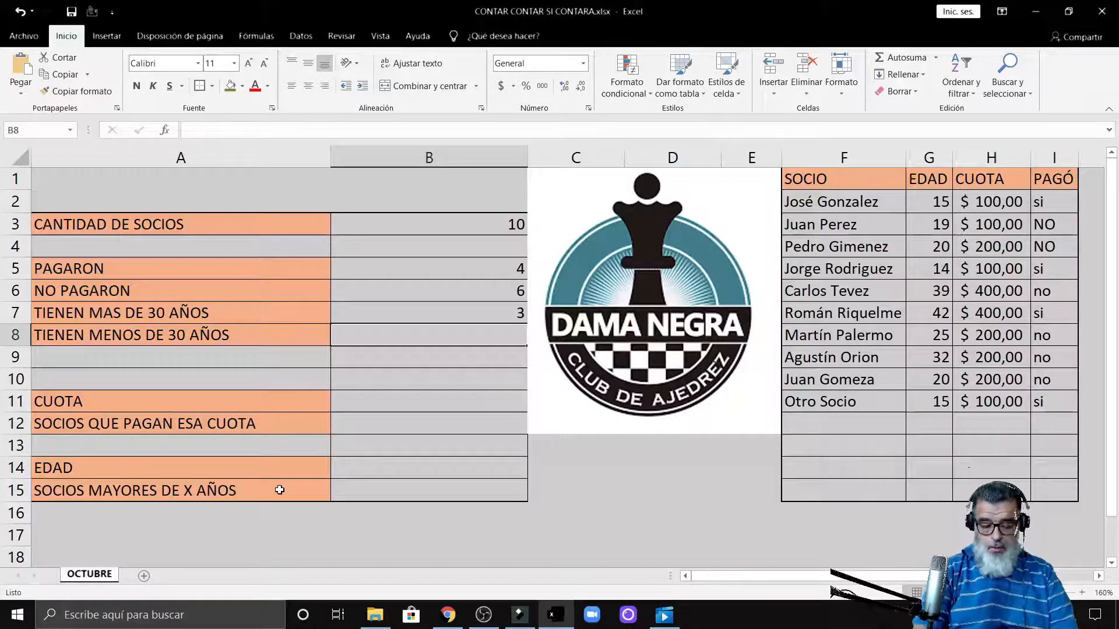
type("=")
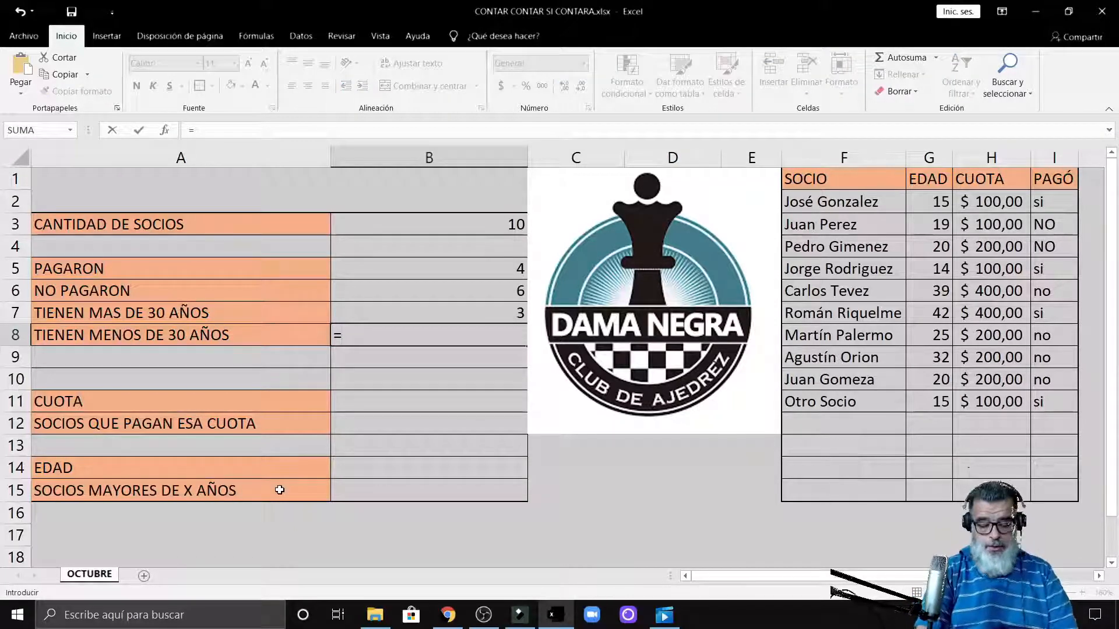
type("CONTAR.SI(")
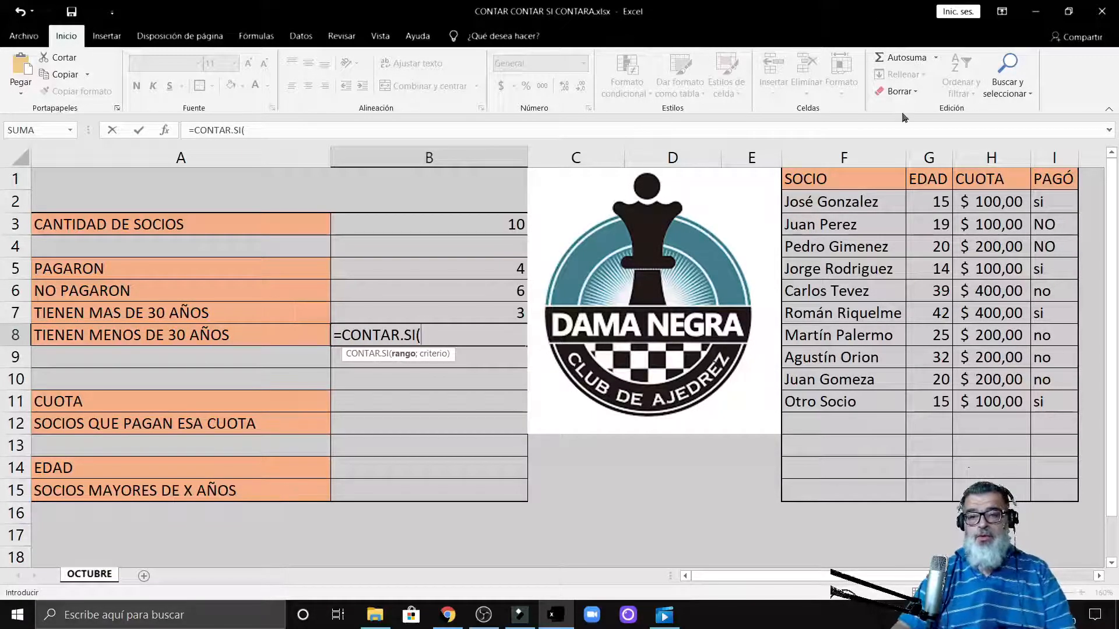
left_click(931, 152)
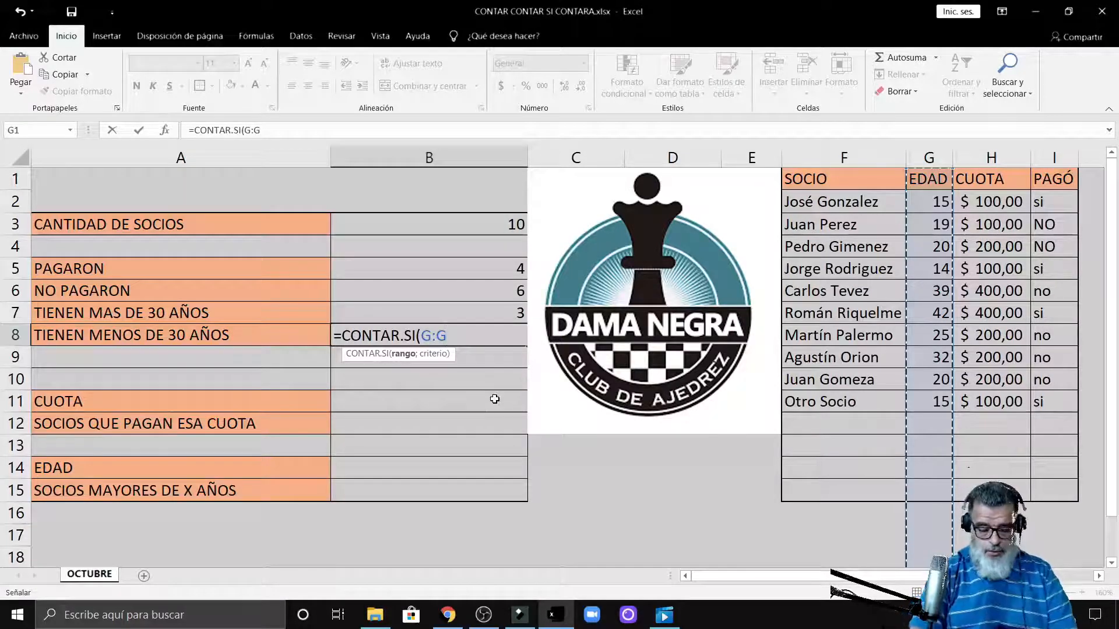
type(";")
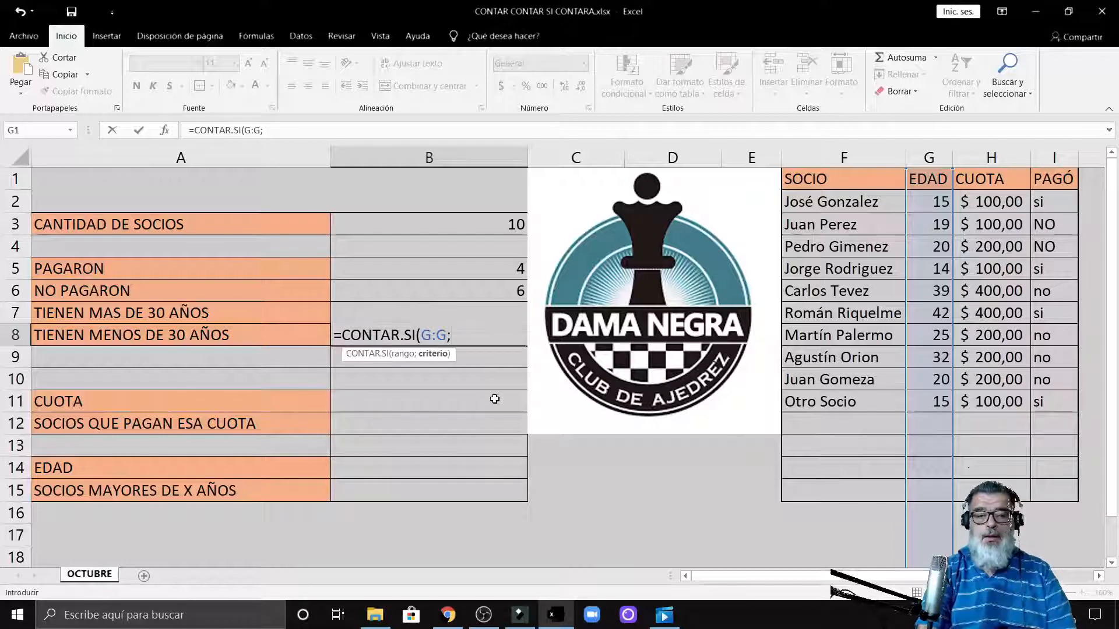
type("\"")
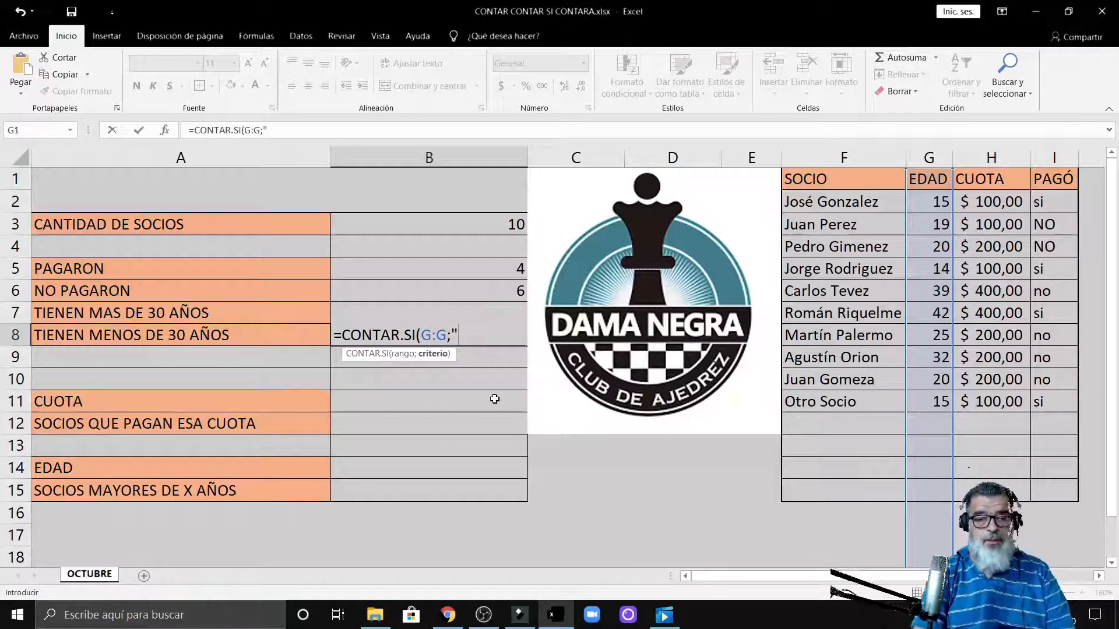
type(">")
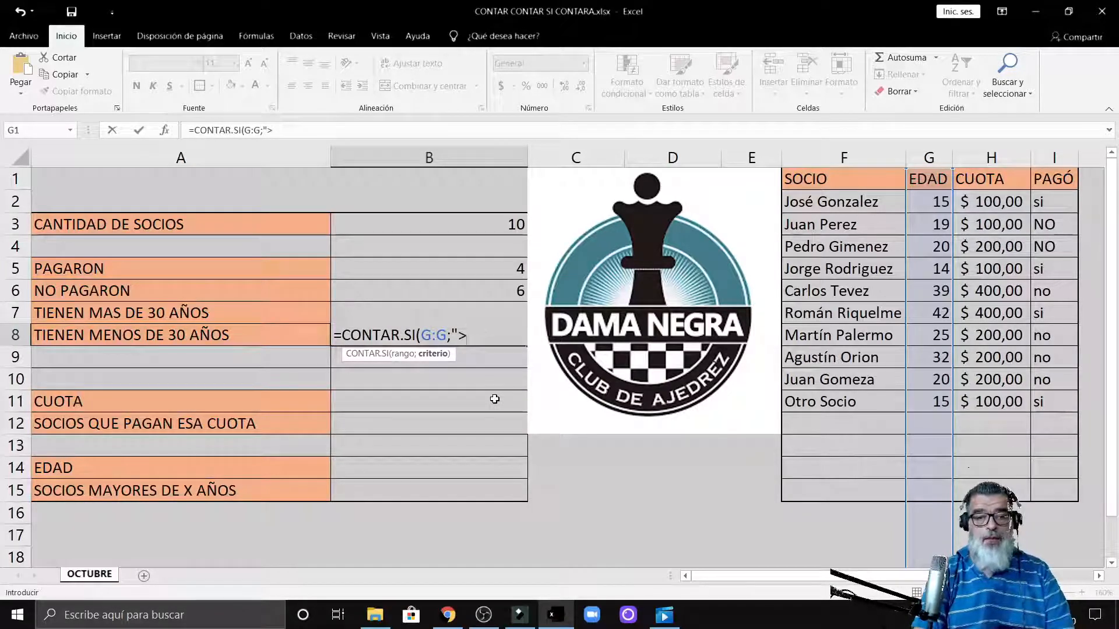
key("BackSpace")
type("<")
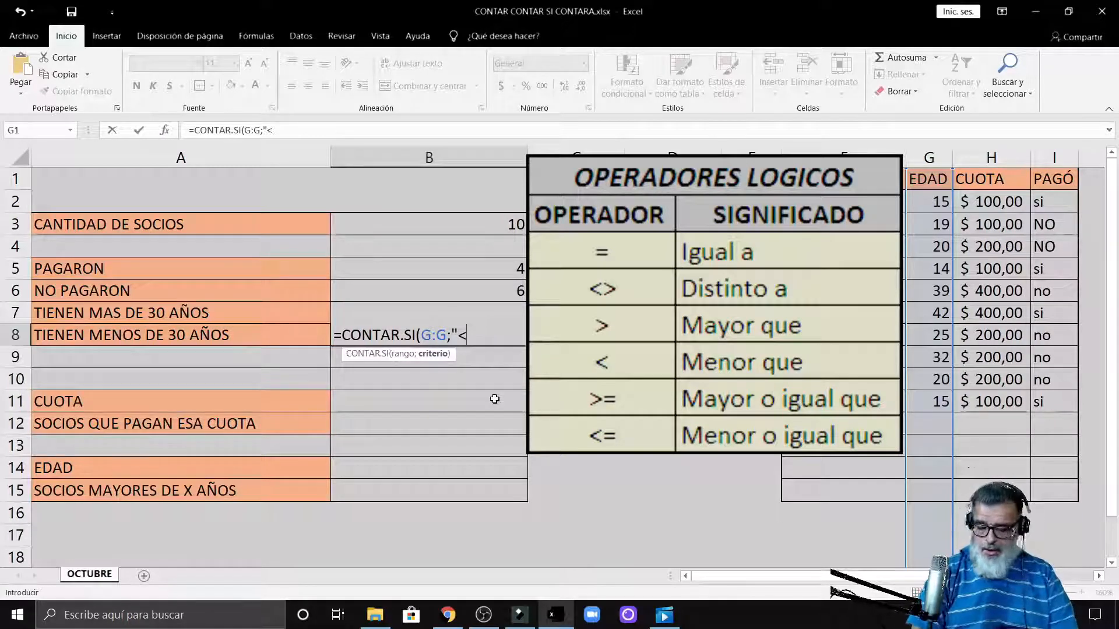
type("30")
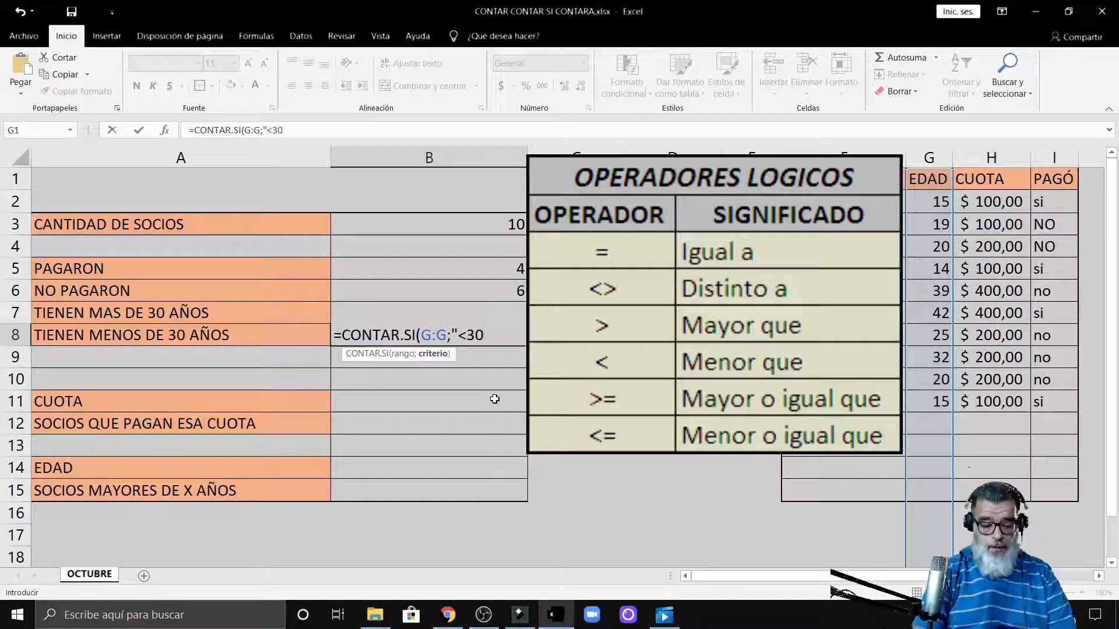
type("\"")
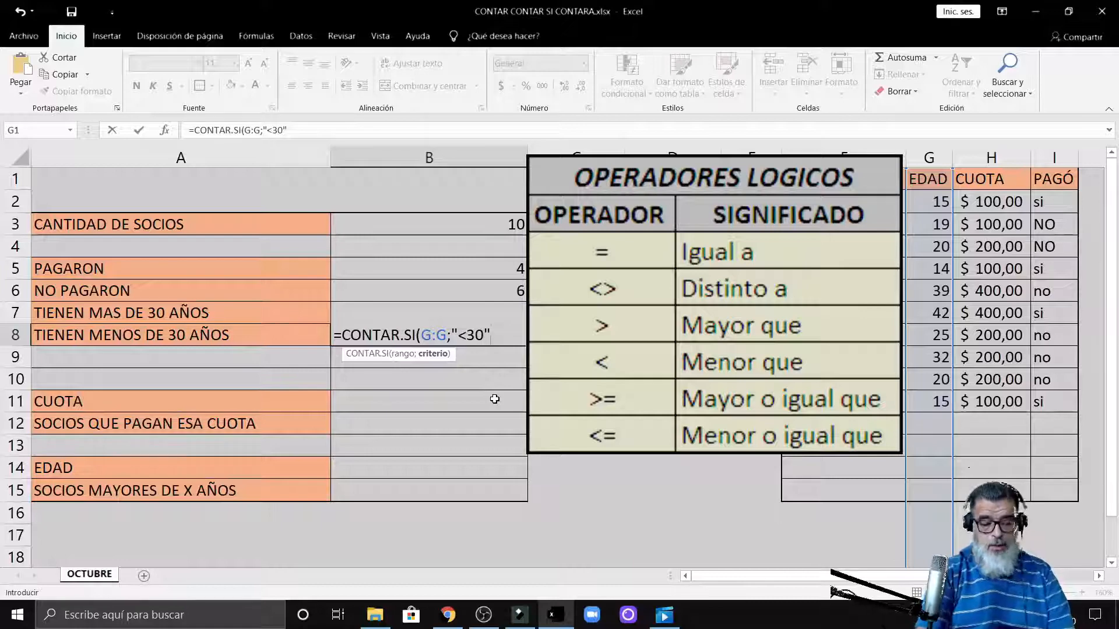
type(")")
key("Return")
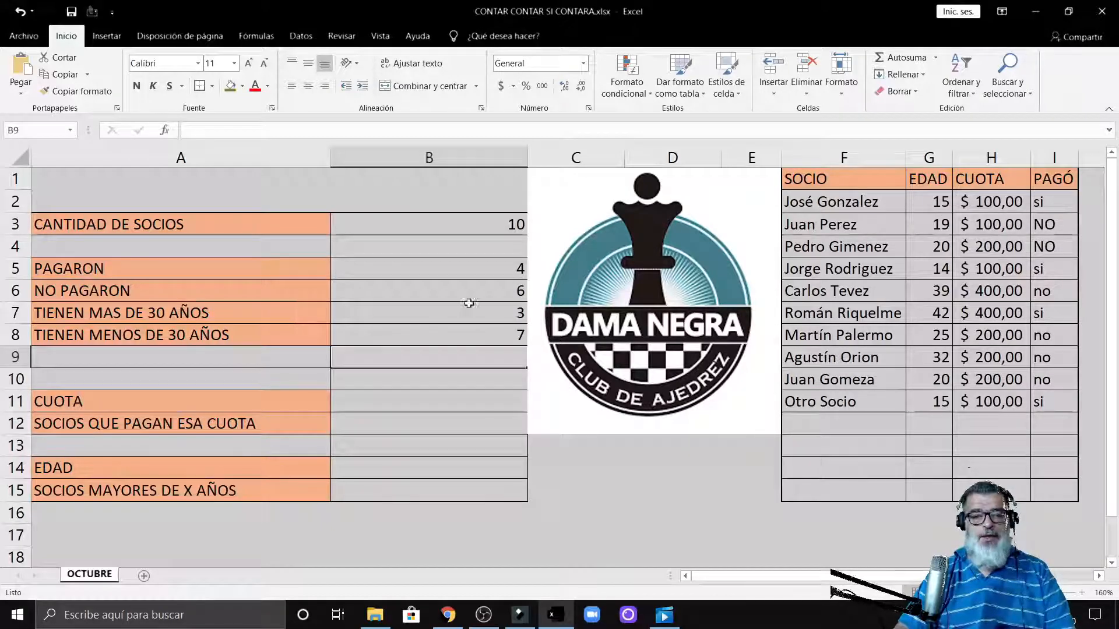
- Set the first member's EDAD in G2 to 30 and check the effect on the counts in B7 and B8
left_click(944, 200)
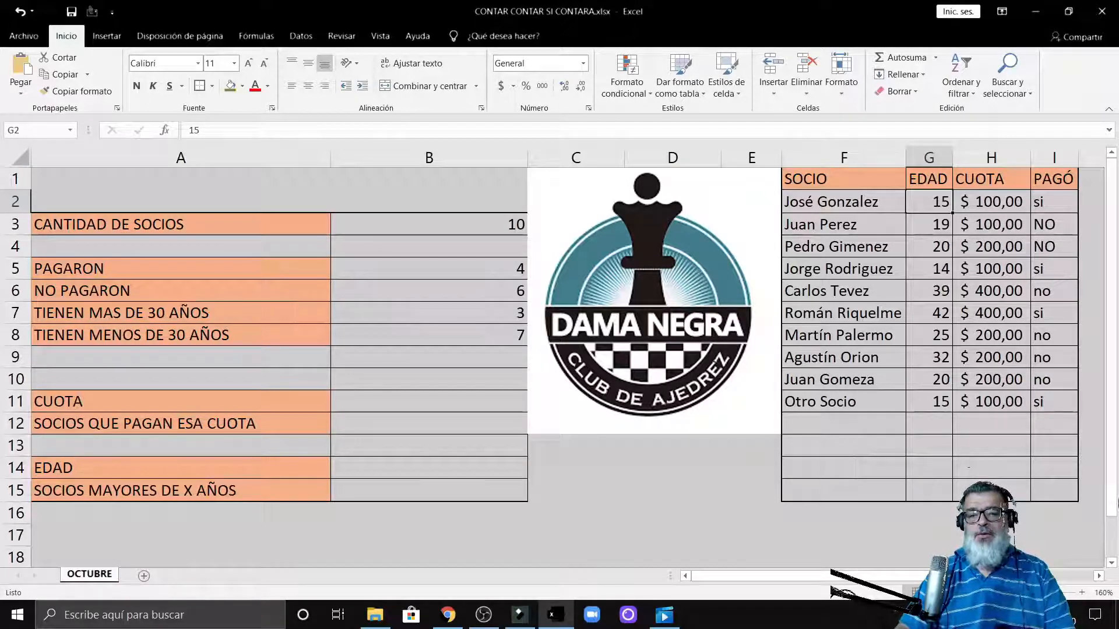
type("30")
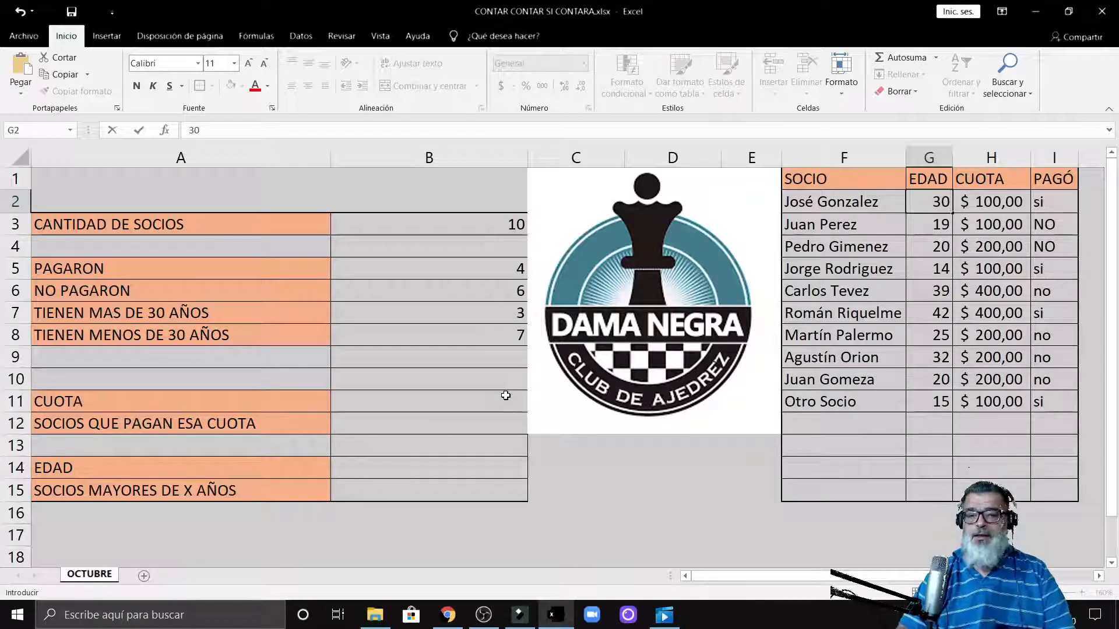
key("Return")
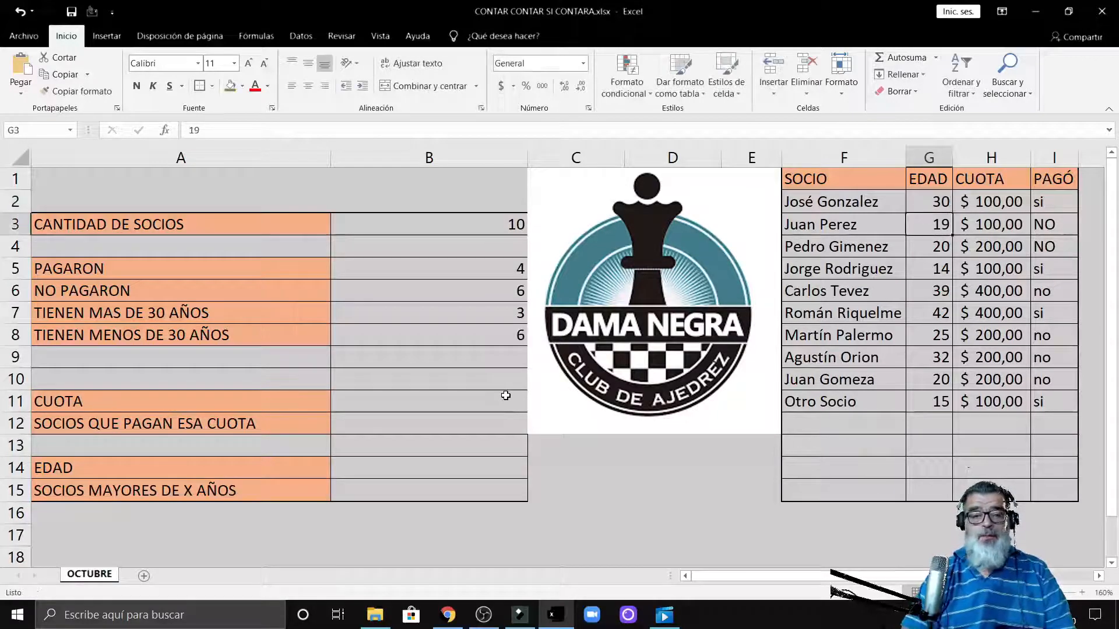
left_click(502, 314)
left_click(503, 336)
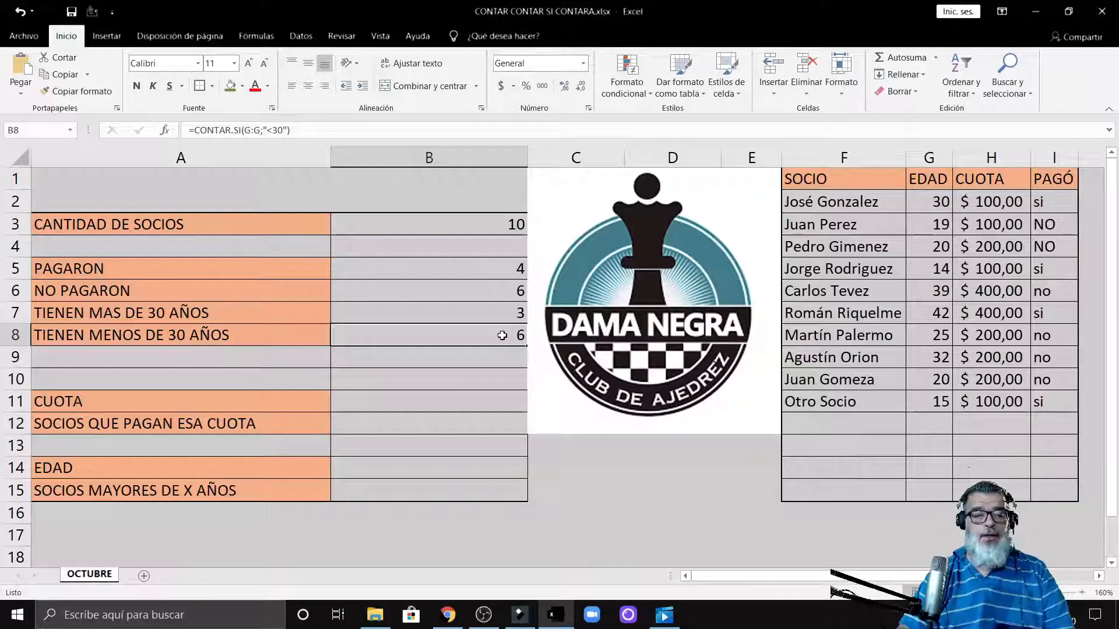
left_click(508, 315)
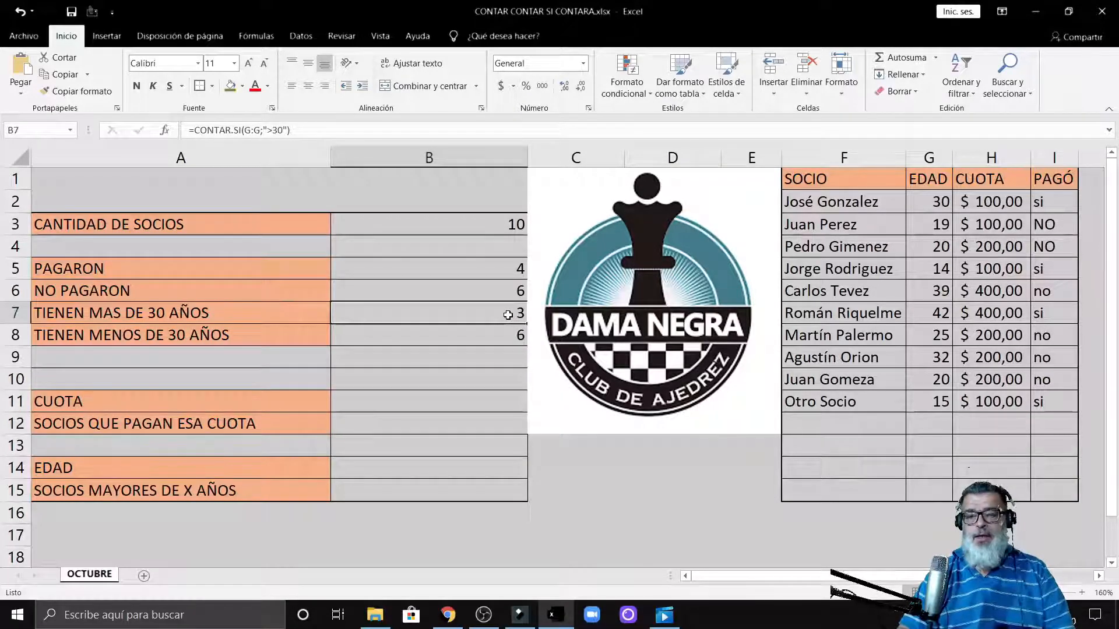
left_click(505, 336)
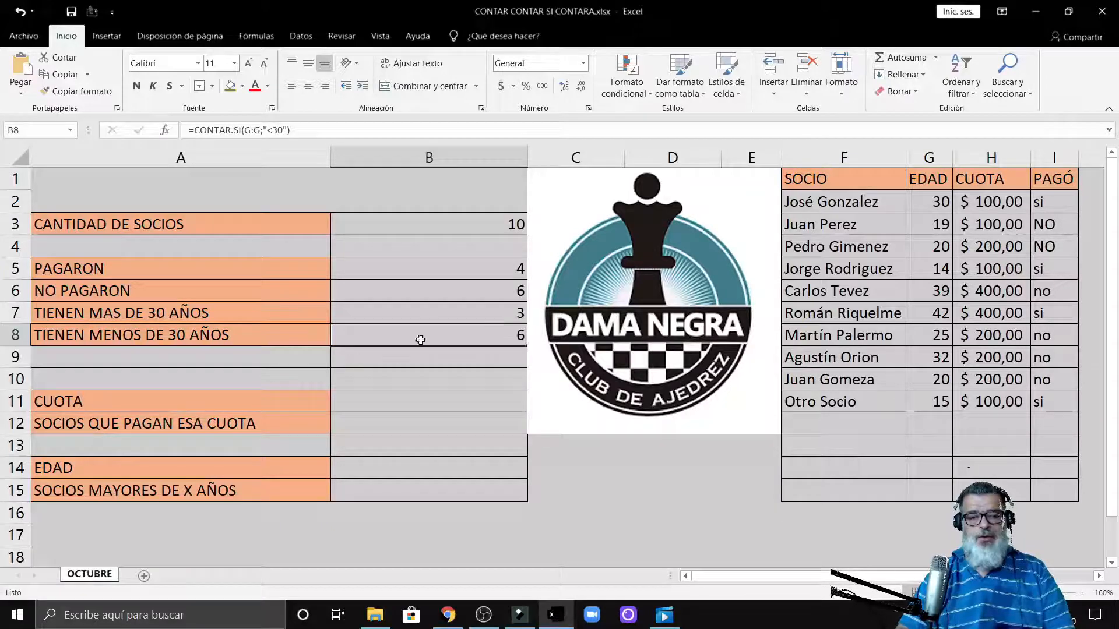
- Change the criterion in B7's CONTAR.SI formula to ">=30" and check the counts in B7 and B8
left_click(508, 312)
double_click(513, 312)
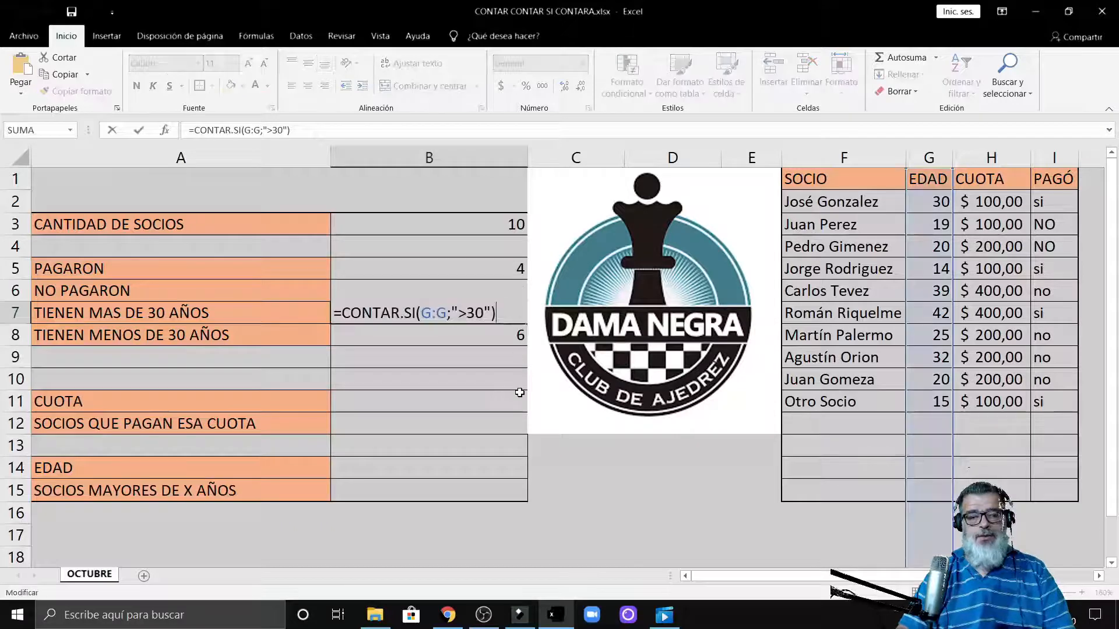
left_click(467, 317)
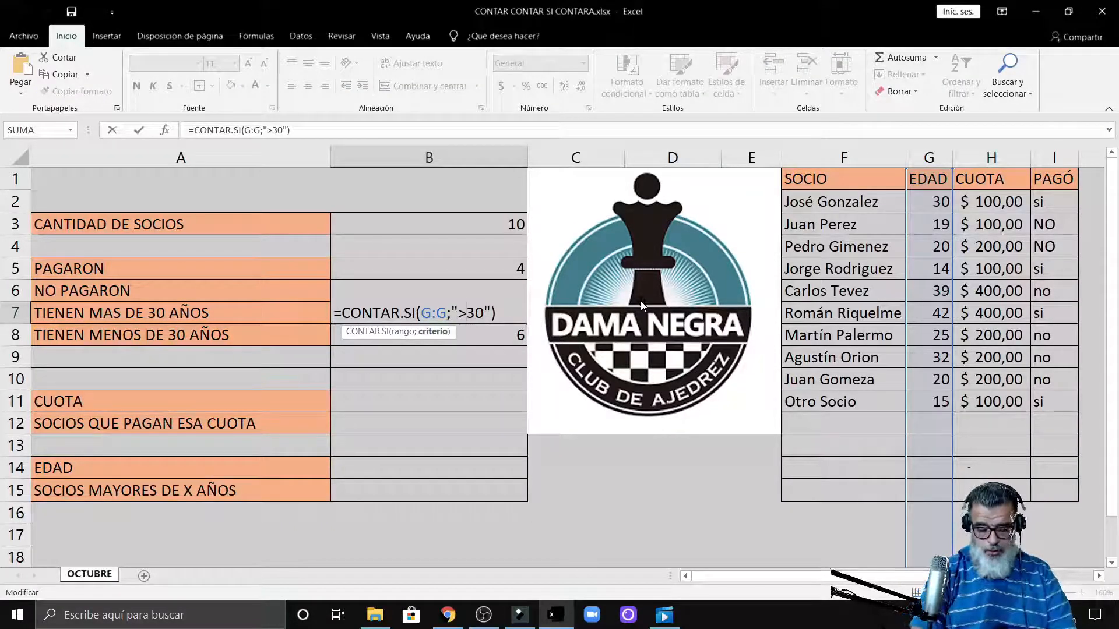
type("=")
key("Return")
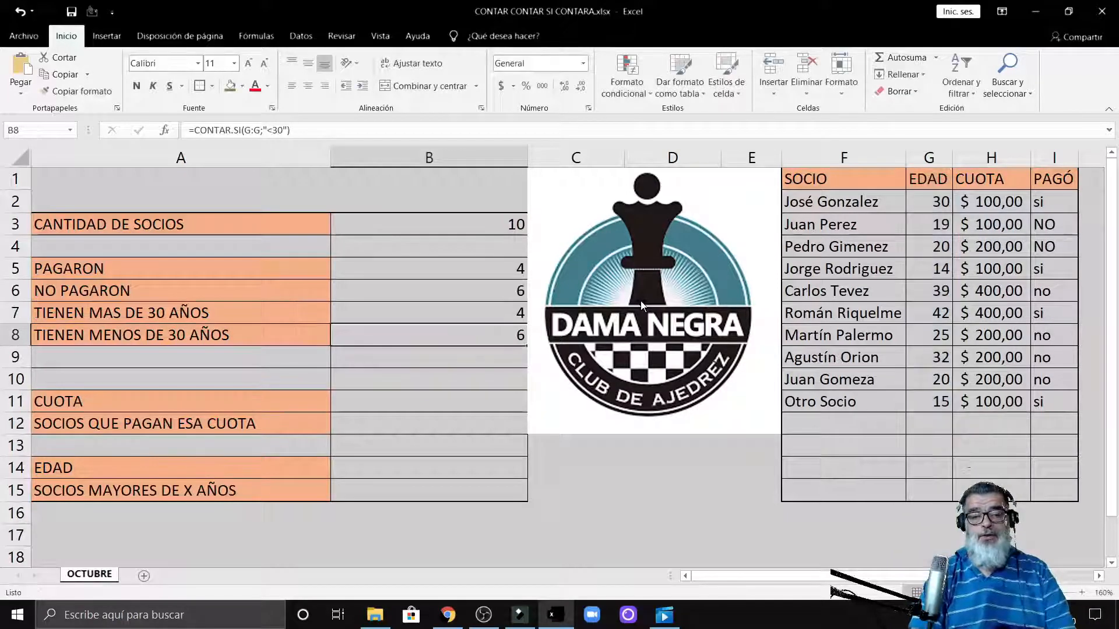
left_click(520, 315)
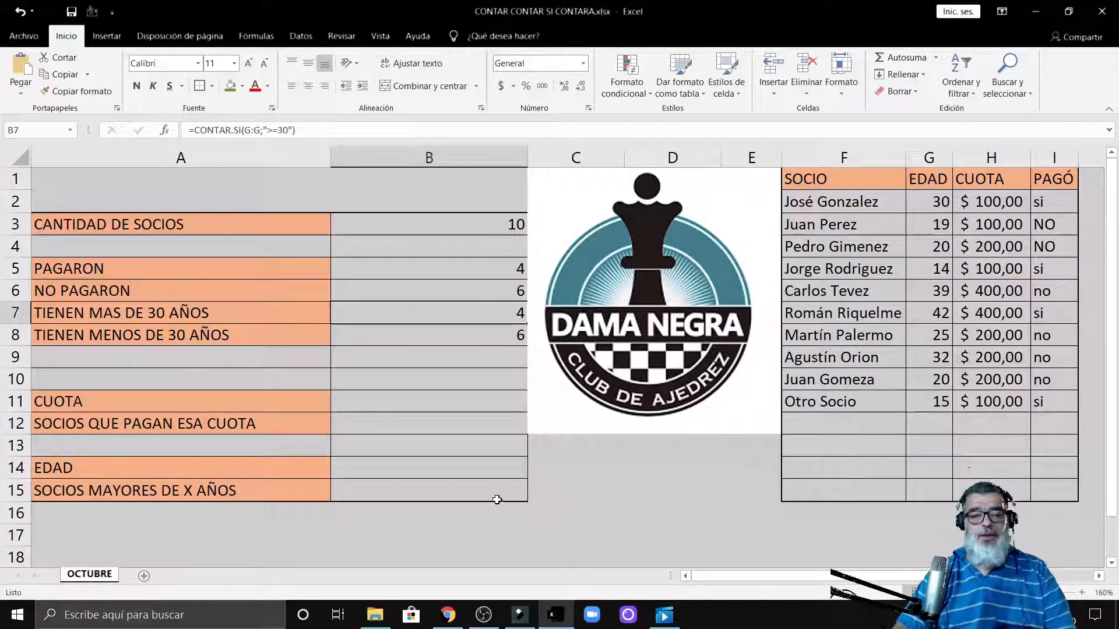
left_click(519, 341)
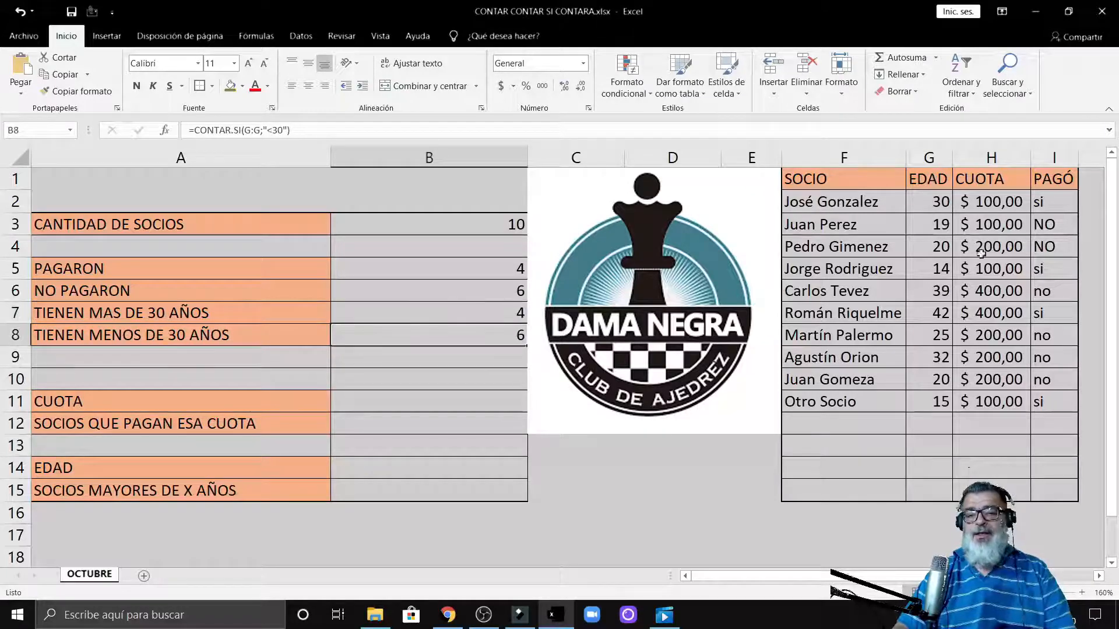
left_click(116, 318)
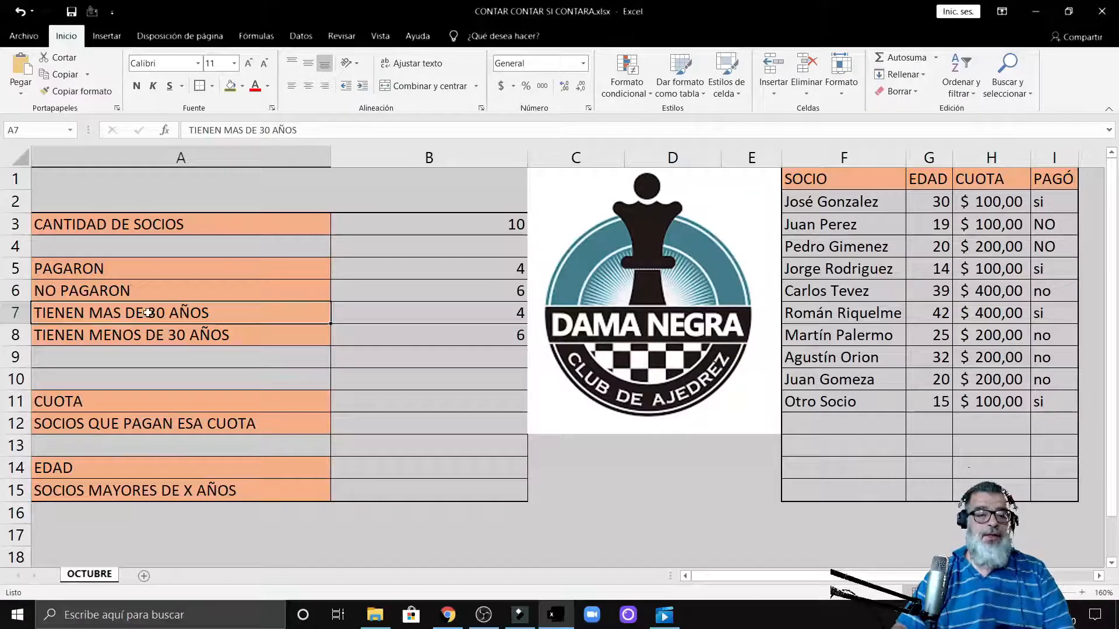
- Review the formulas behind the member counts in B3, B5, B6, B7 and B8
left_click(501, 402)
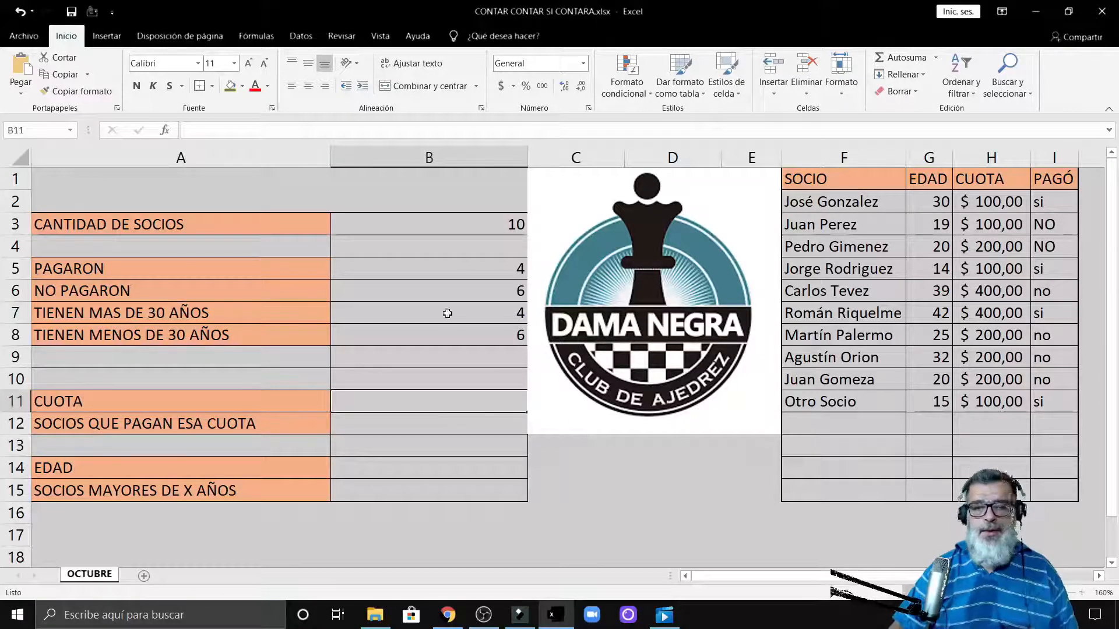
left_click(413, 228)
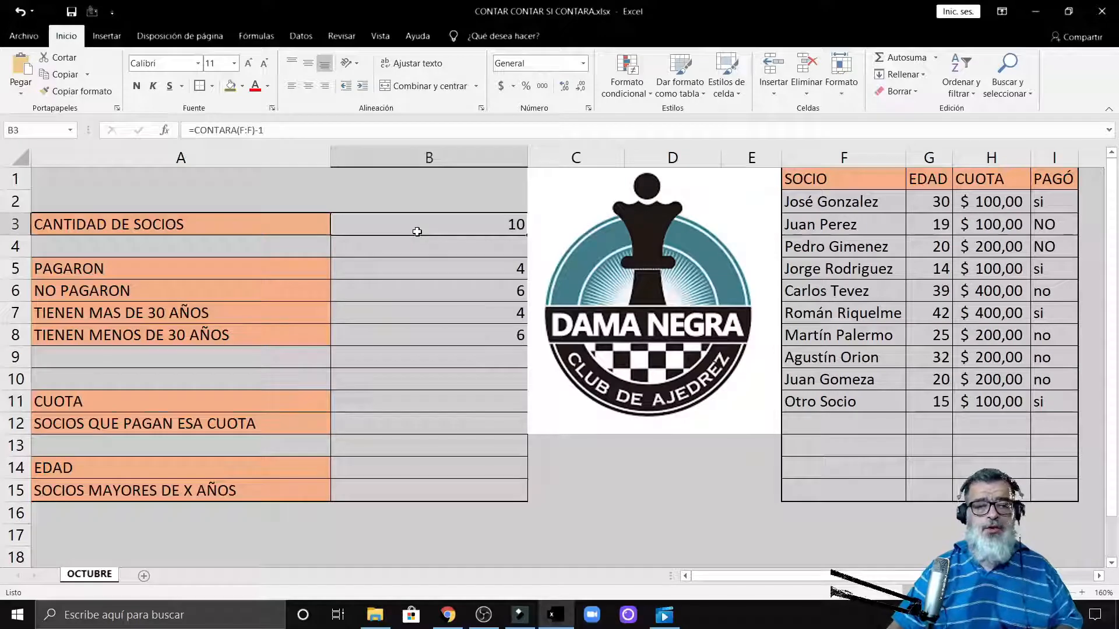
left_click(477, 268)
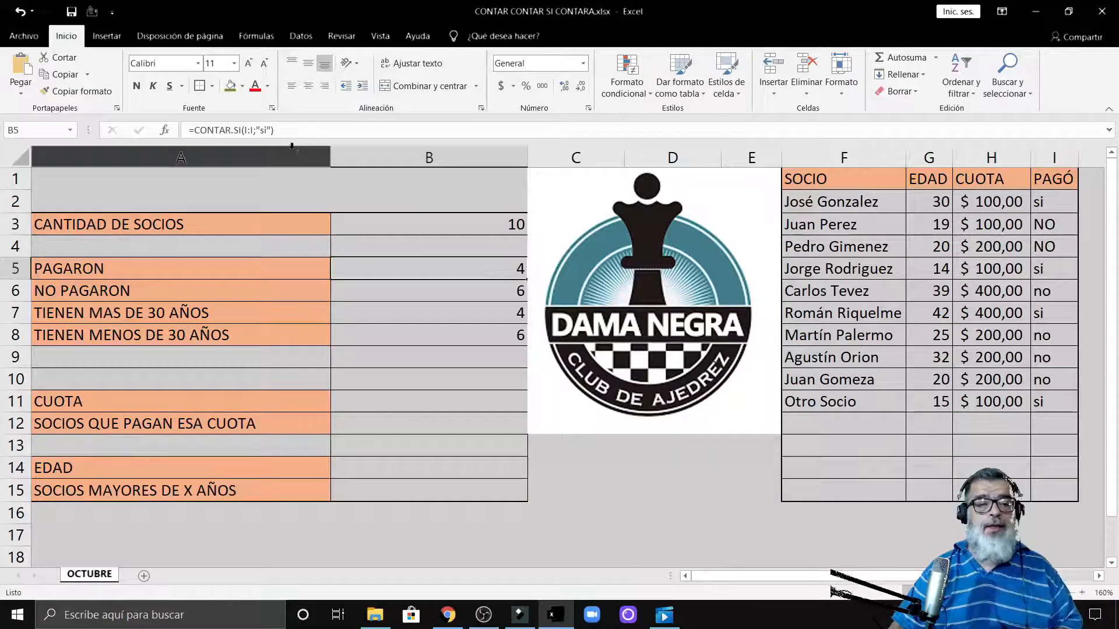
double_click(496, 294)
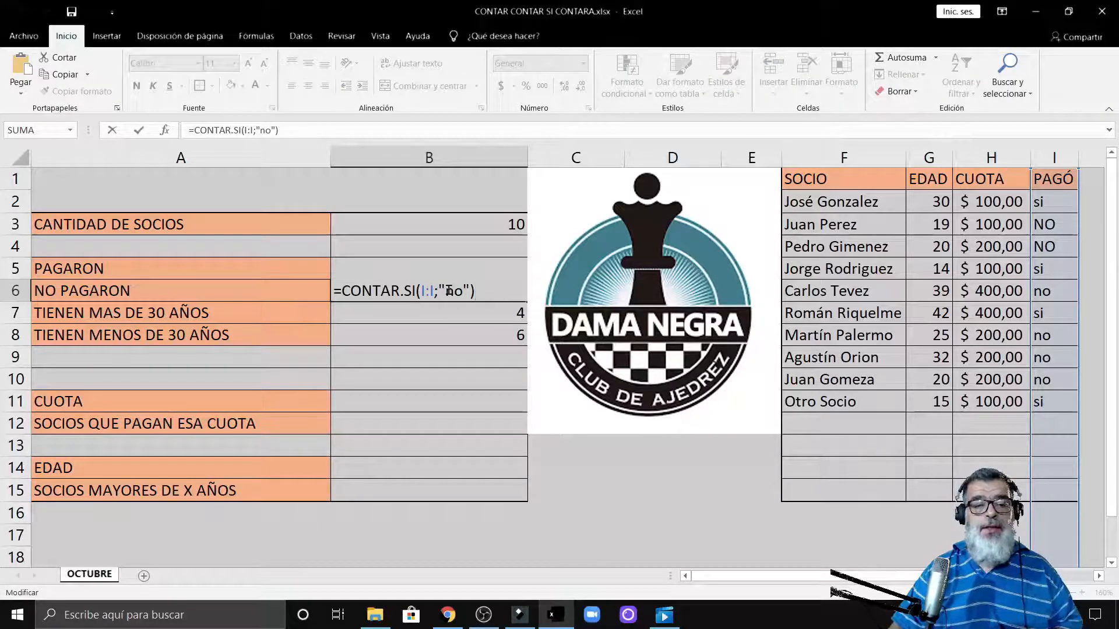
key("Escape")
double_click(491, 315)
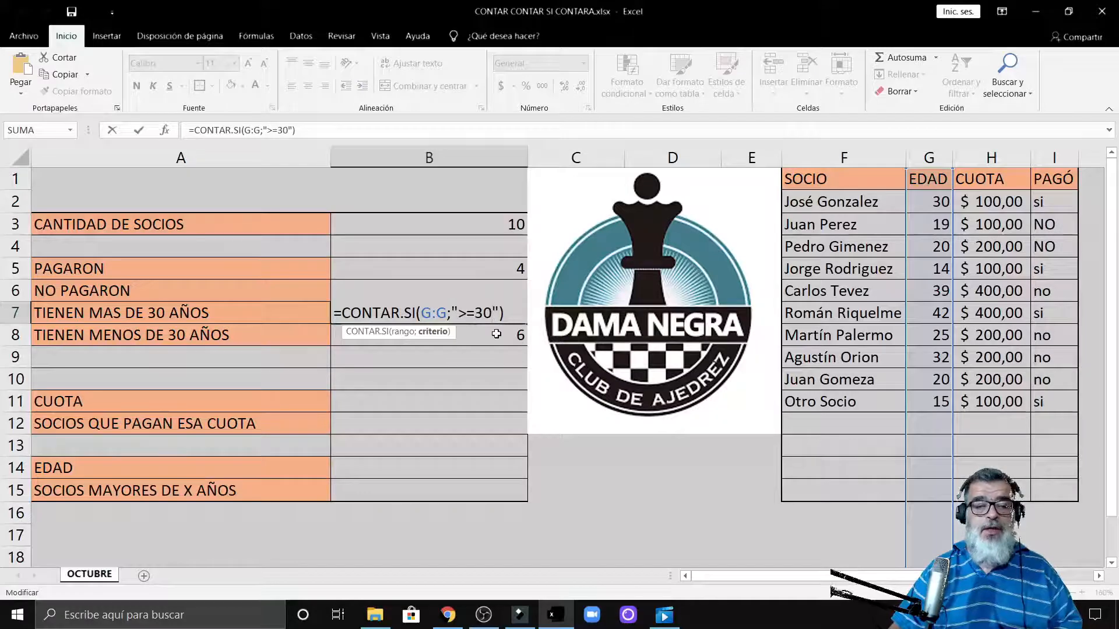
key("Escape")
double_click(497, 335)
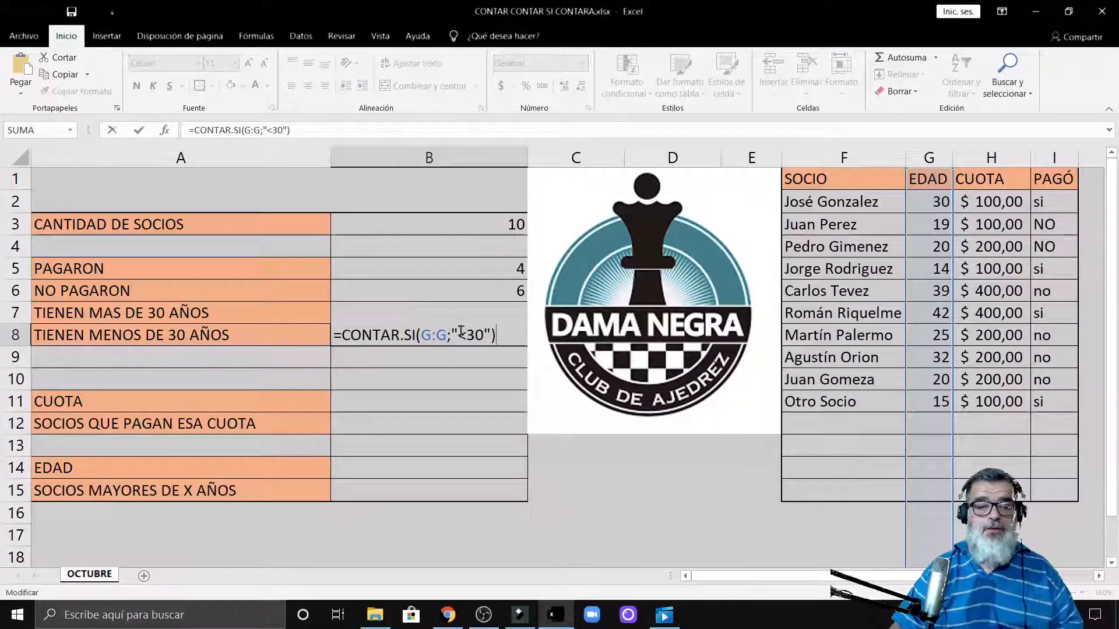
- Enter 100 as the CUOTA value in B11
left_click(409, 399)
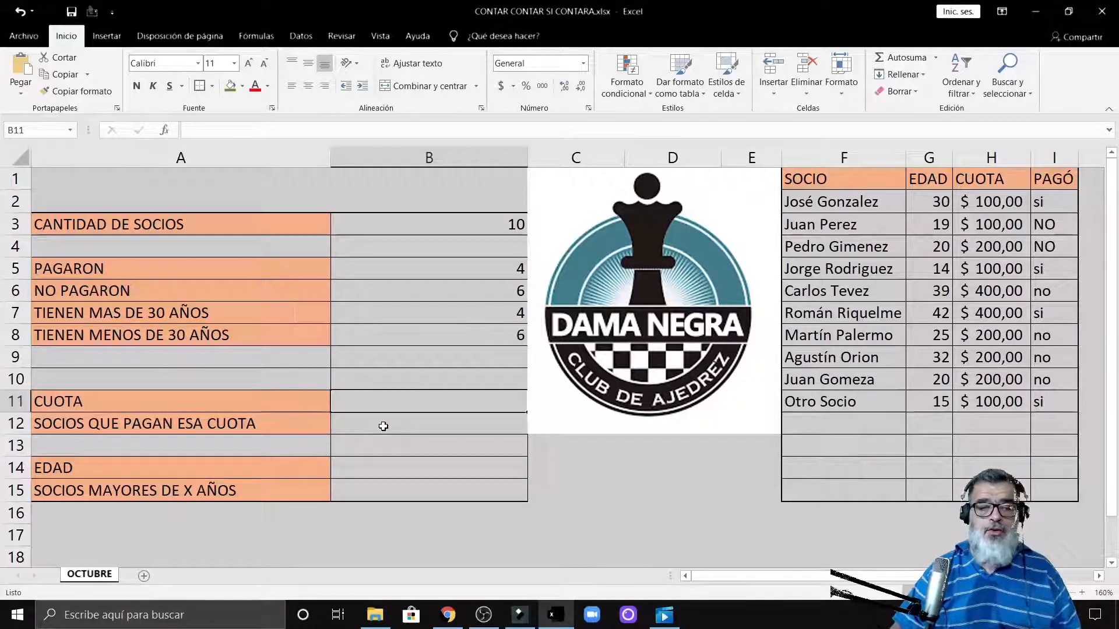
type("100")
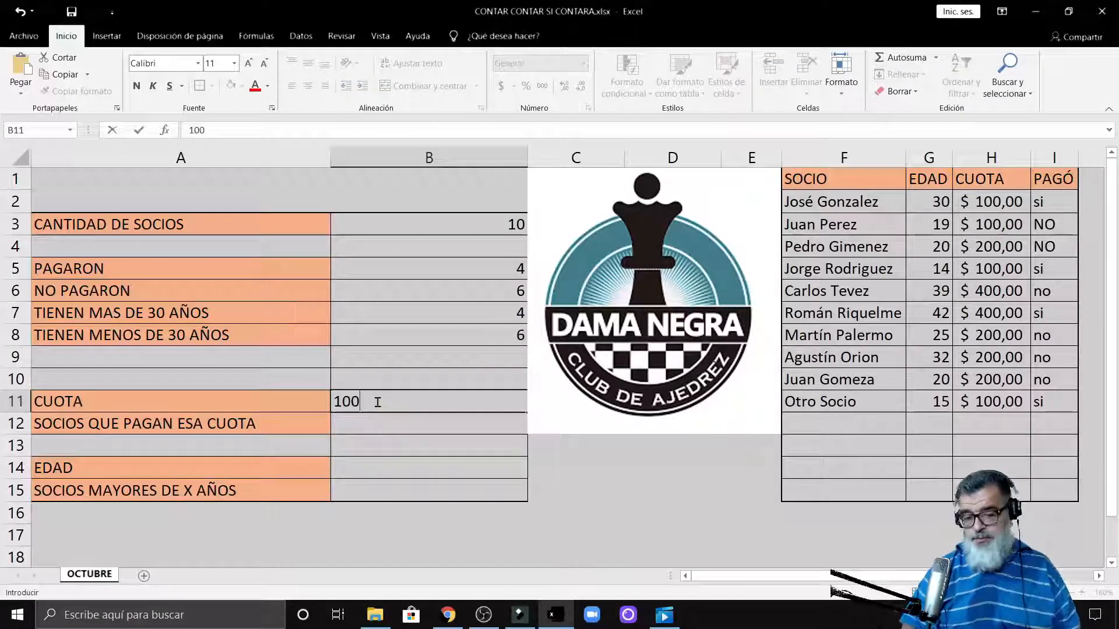
key("Return")
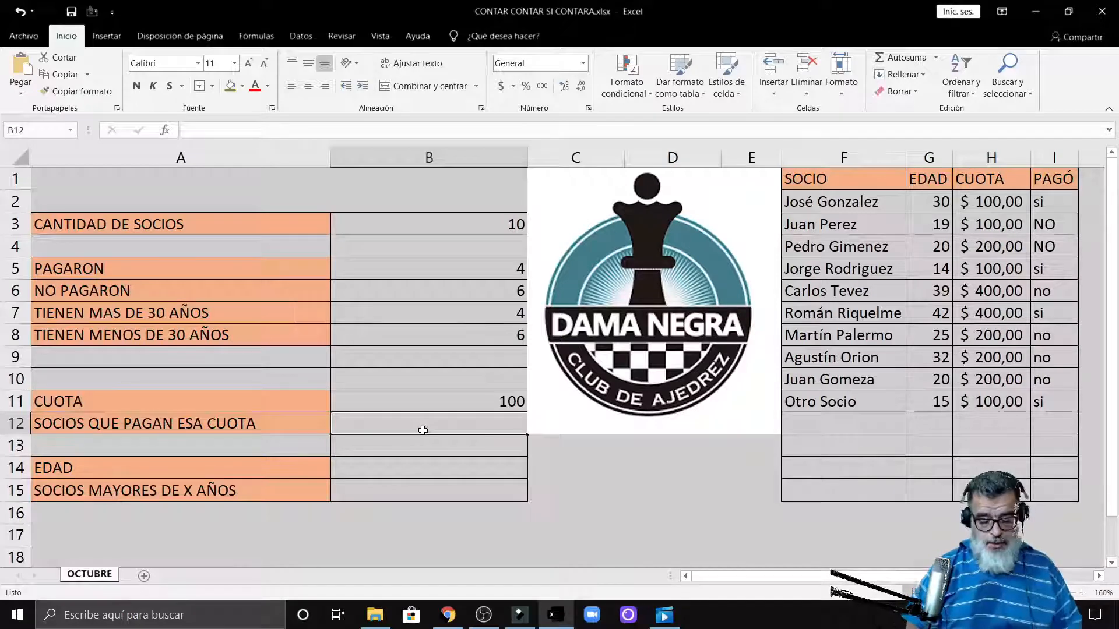
- Enter the formula =CONTAR.SI(H:H;"B11") in B12 to count the members who pay the given fee
type("=")
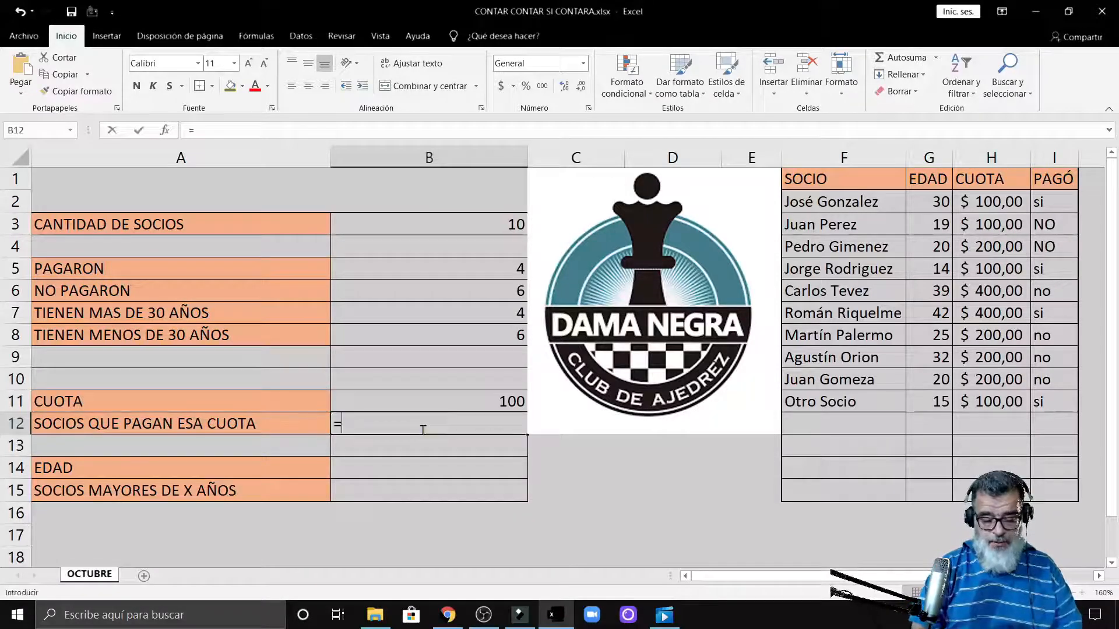
type("CONT")
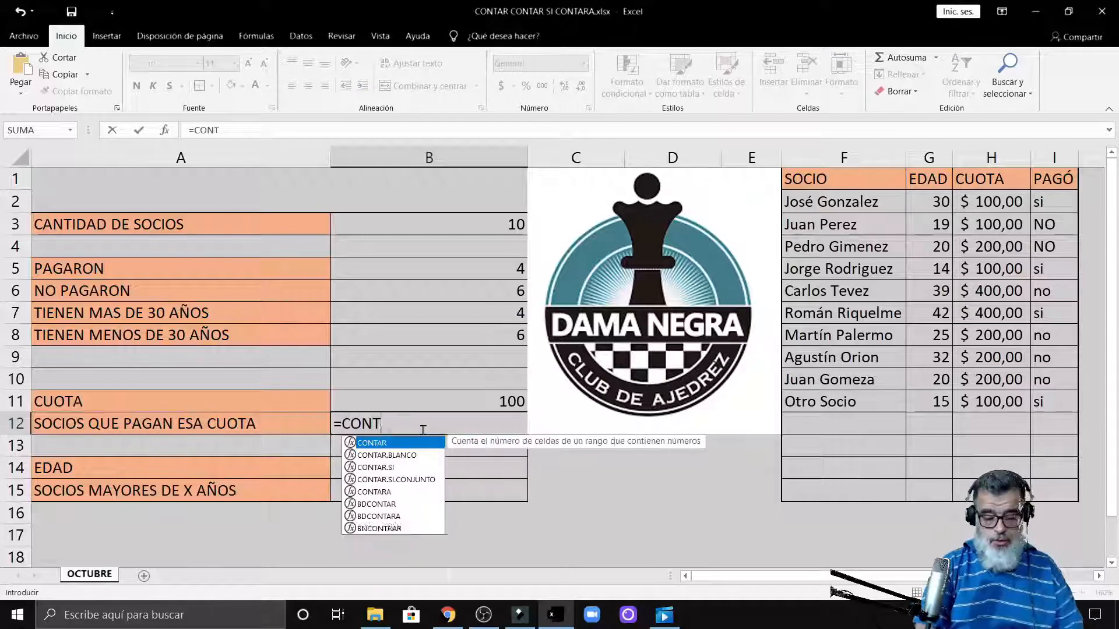
type("AR.SI")
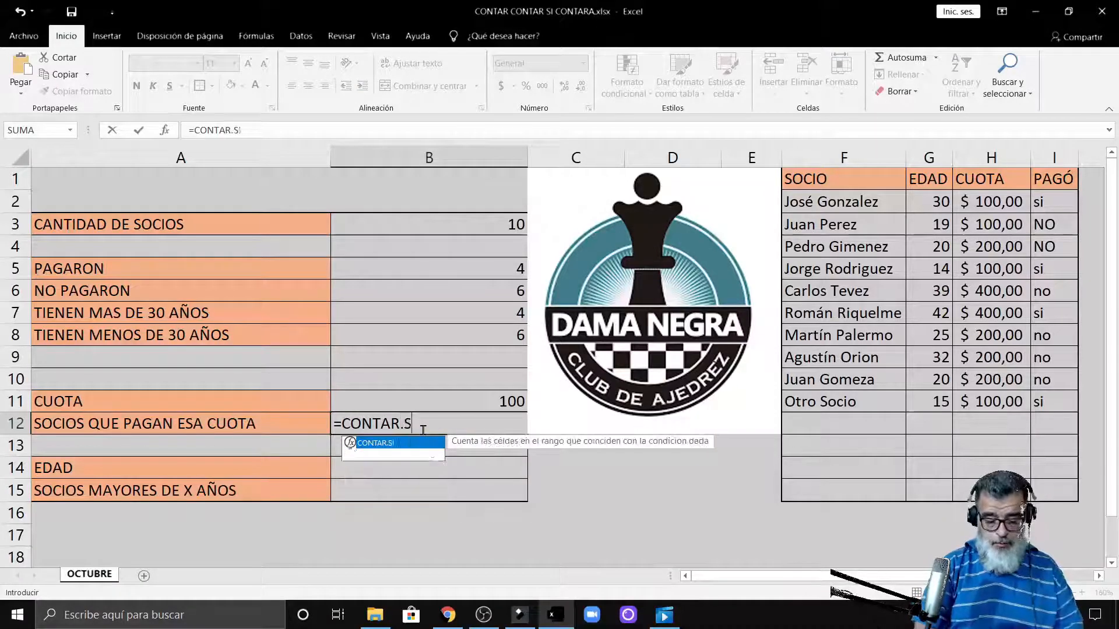
type("(")
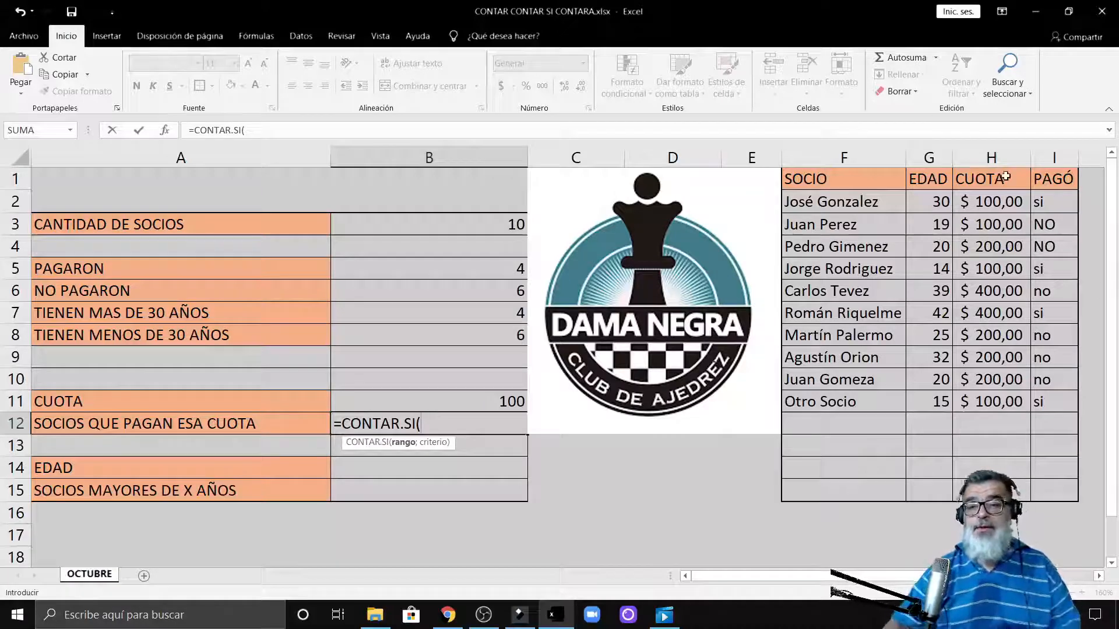
left_click(991, 156)
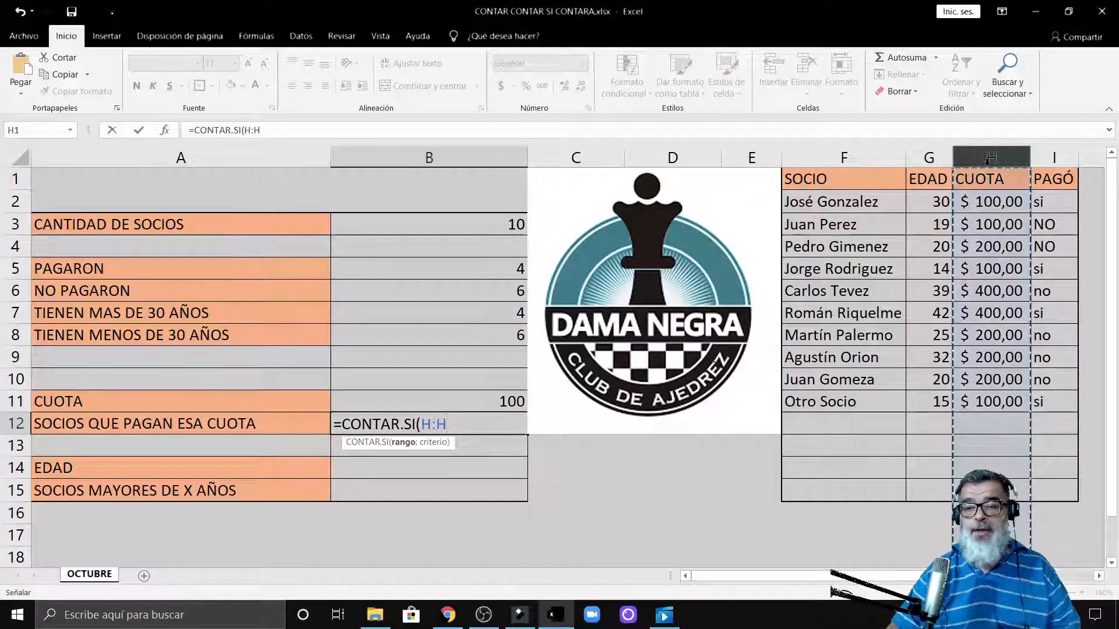
type(";")
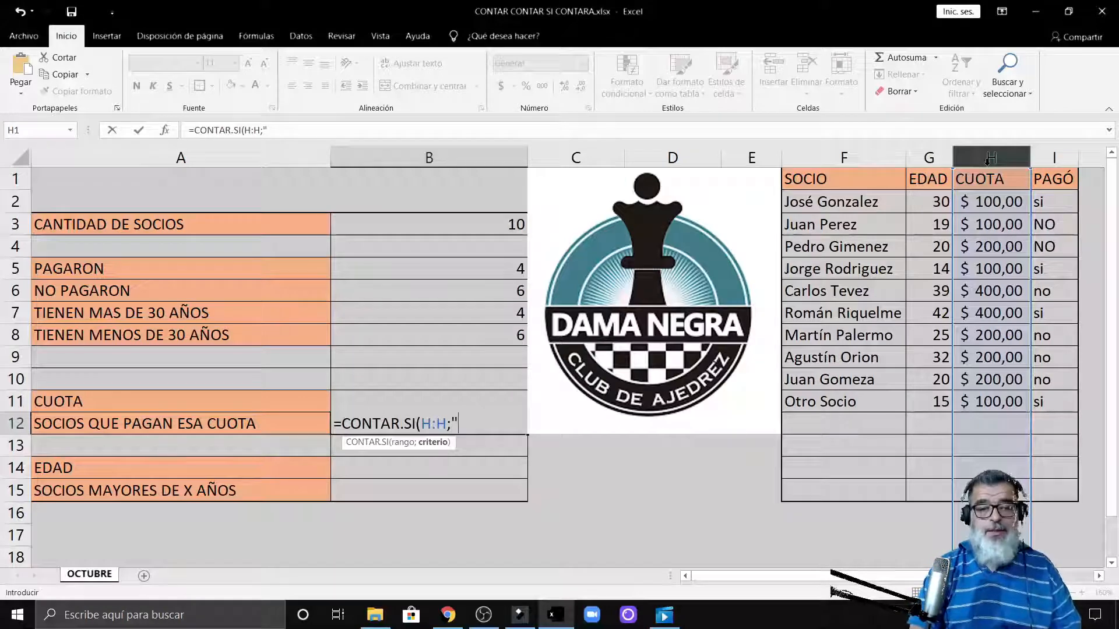
type("\"B")
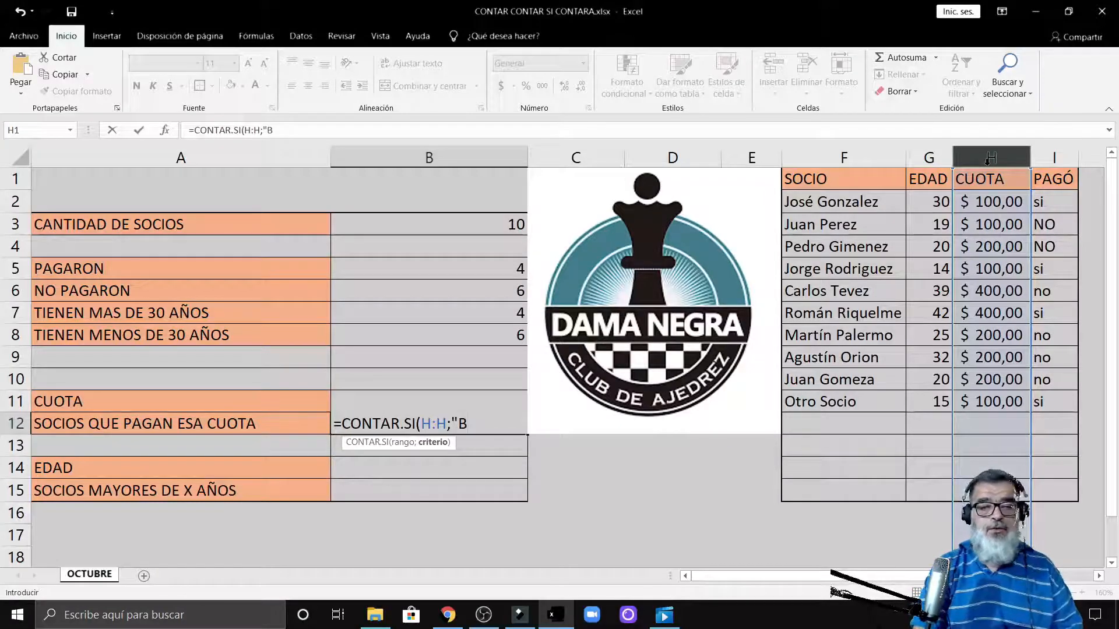
type("11\"")
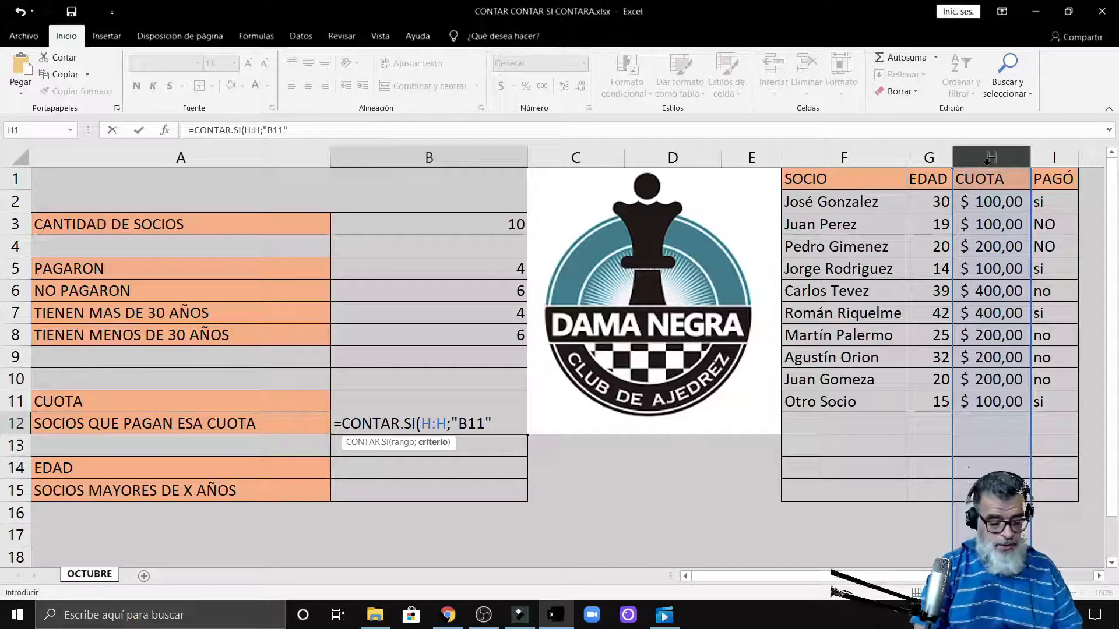
type(")")
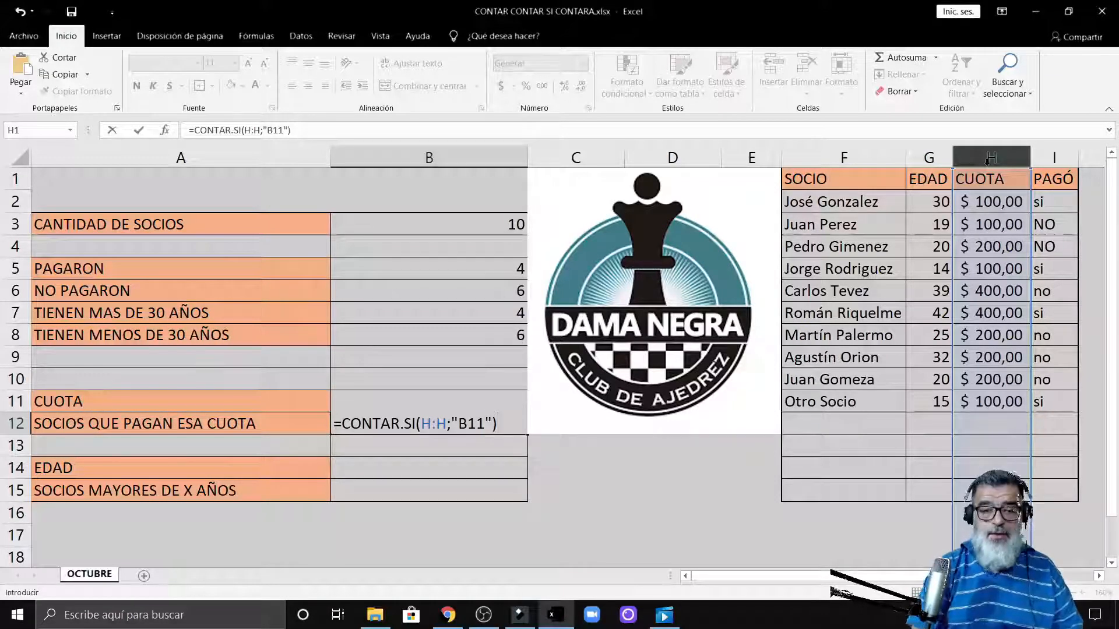
key("Return")
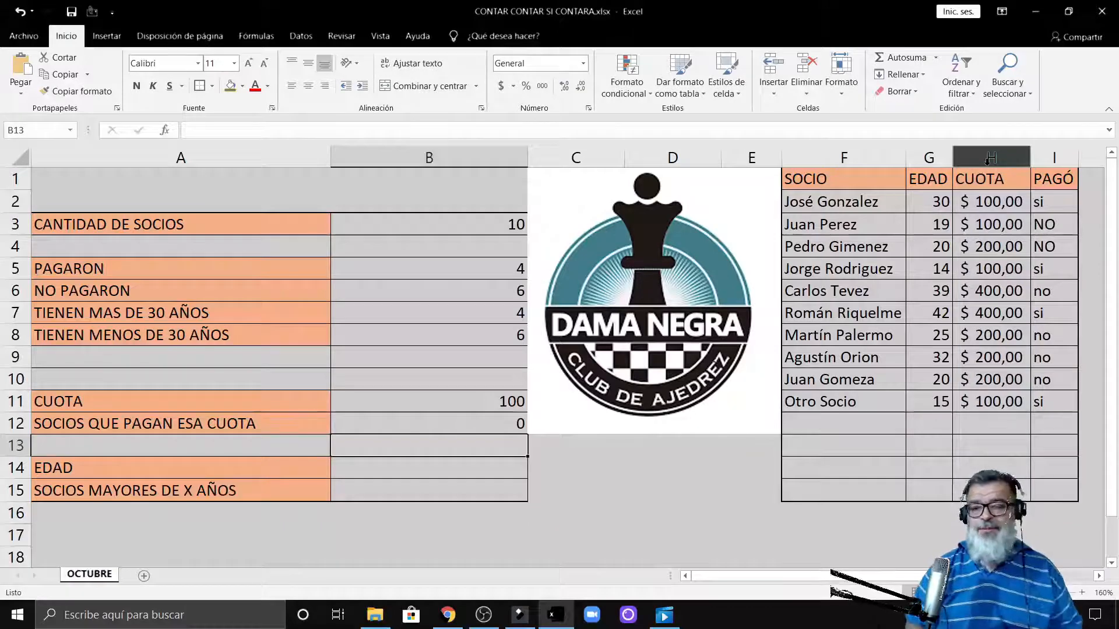
- Remove the quotation marks around B11 in B12's CONTAR.SI formula so the criterion refers to the cell
left_click(522, 425)
double_click(513, 424)
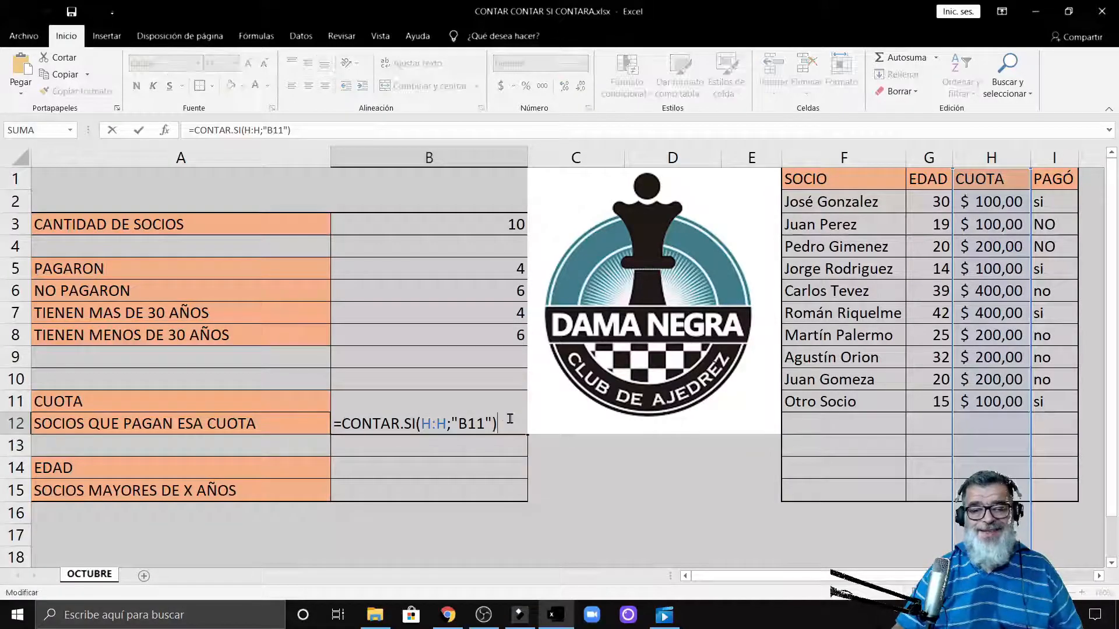
left_click(471, 425)
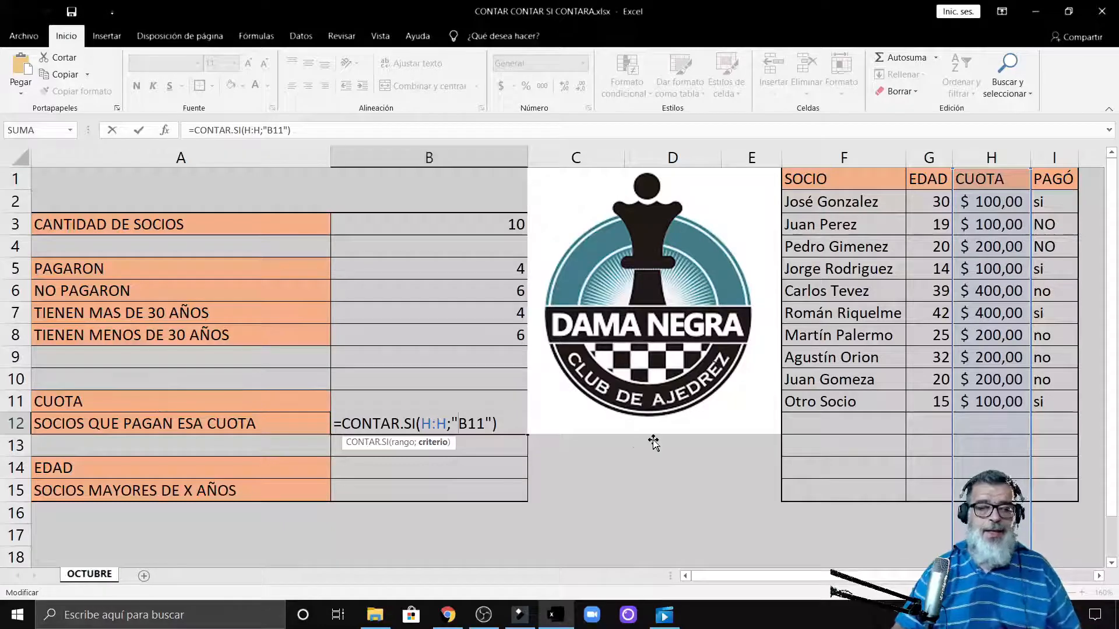
key("Delete")
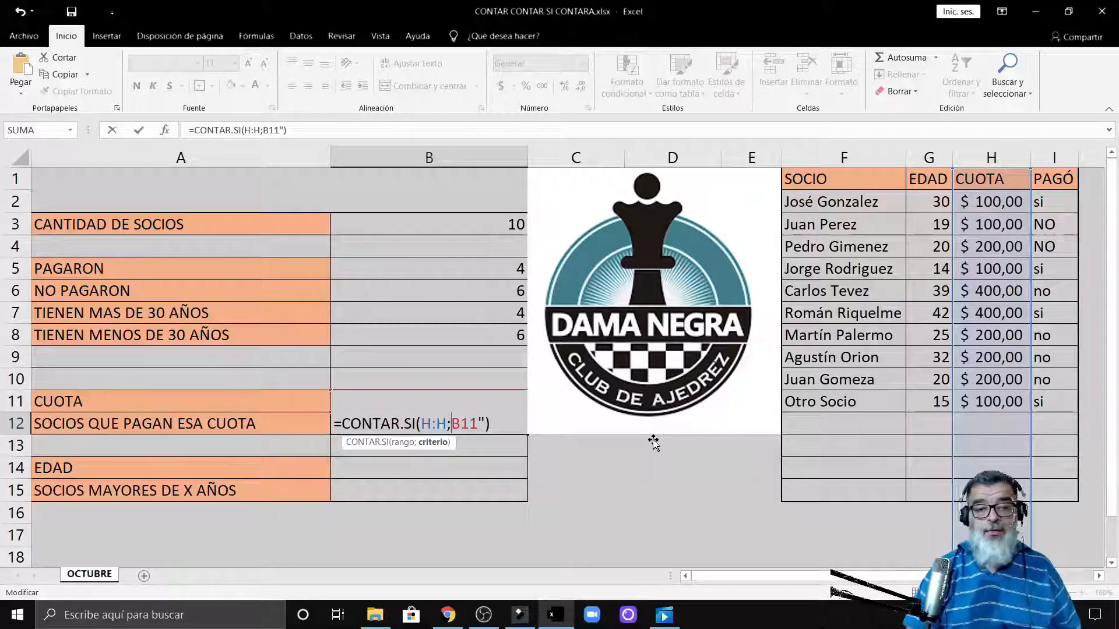
key("Right")
key("Right")
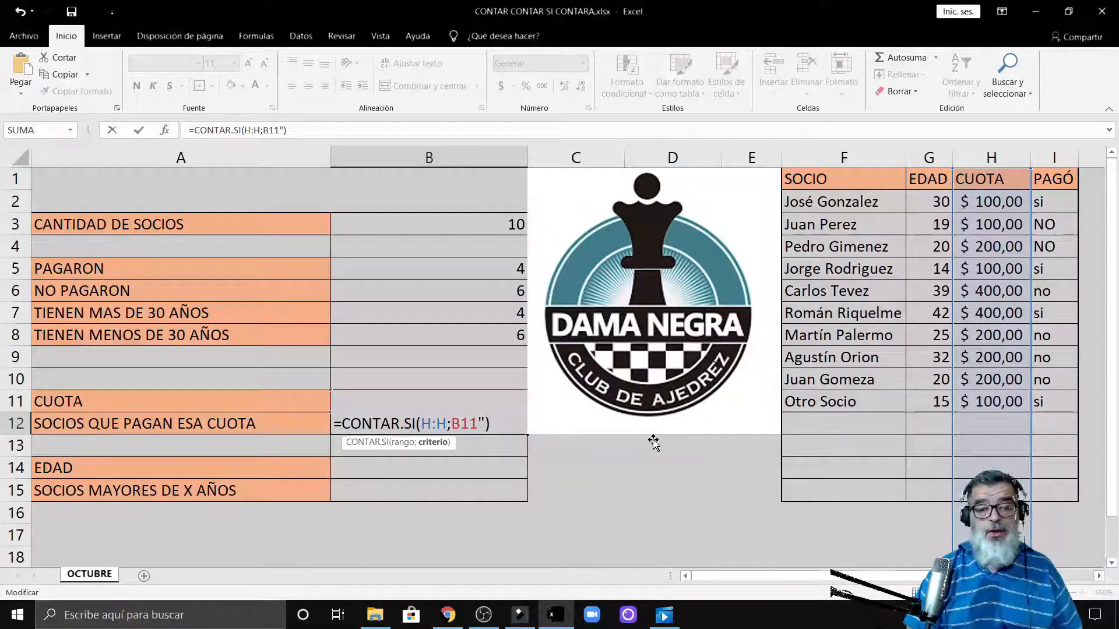
key("Delete")
key("Return")
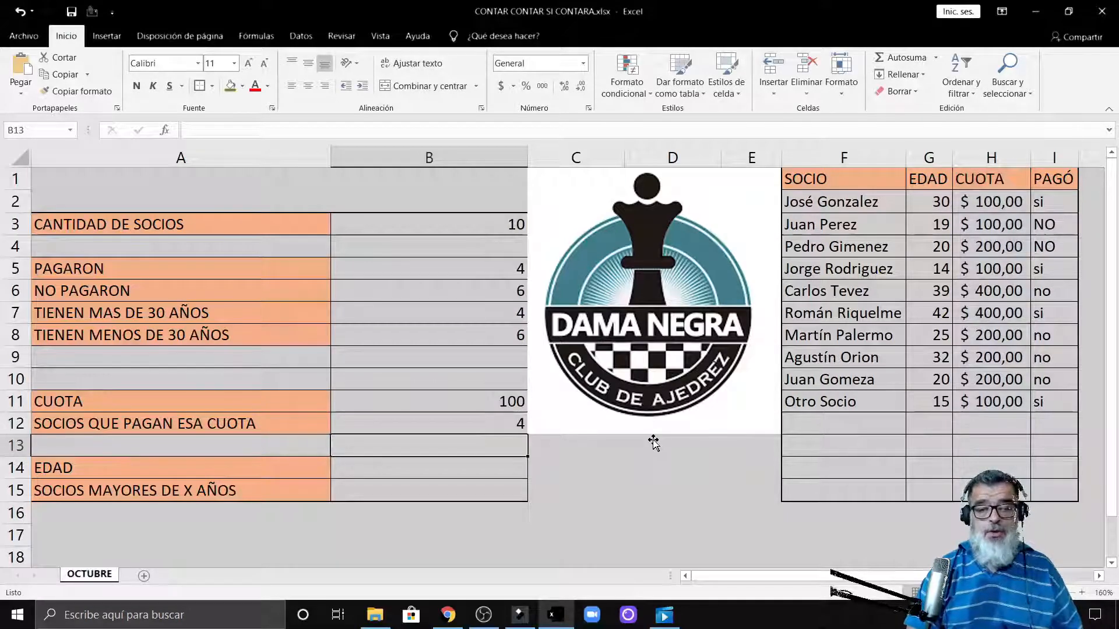
- Check B12's count against the 100 fees in the CUOTA column: H2, H3, H5 and H11
left_click(1007, 195)
left_click(1000, 229)
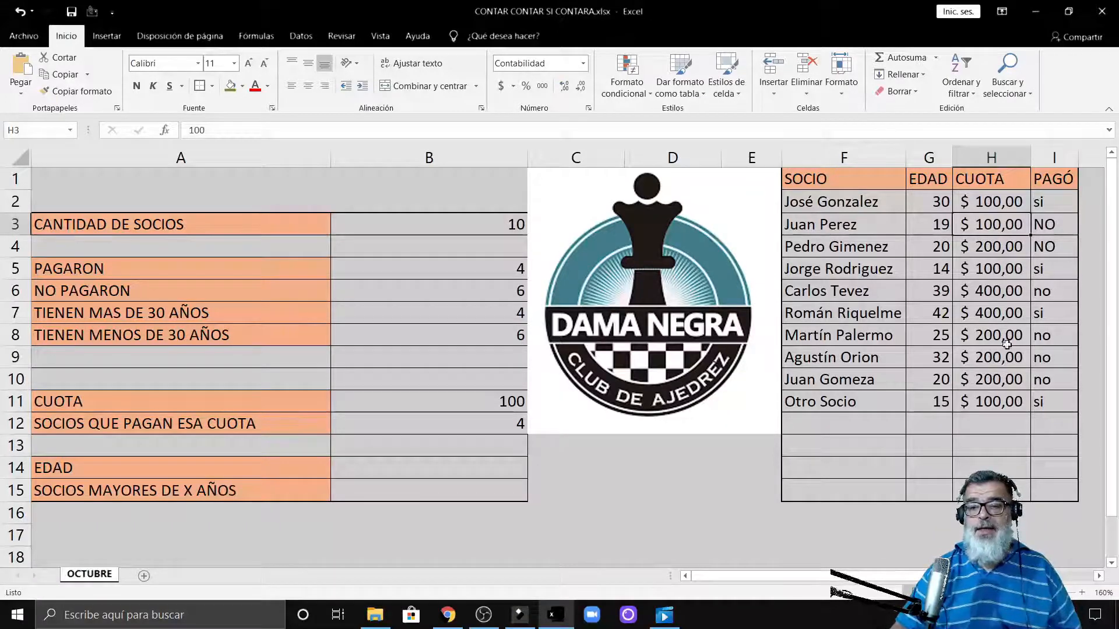
left_click(1001, 273)
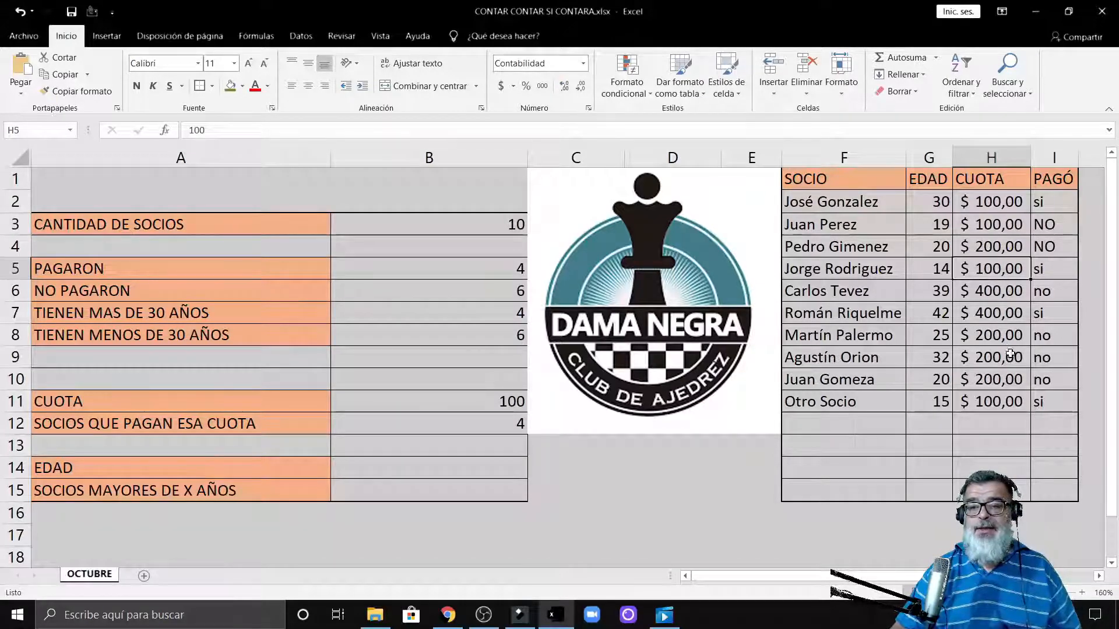
left_click(1003, 406)
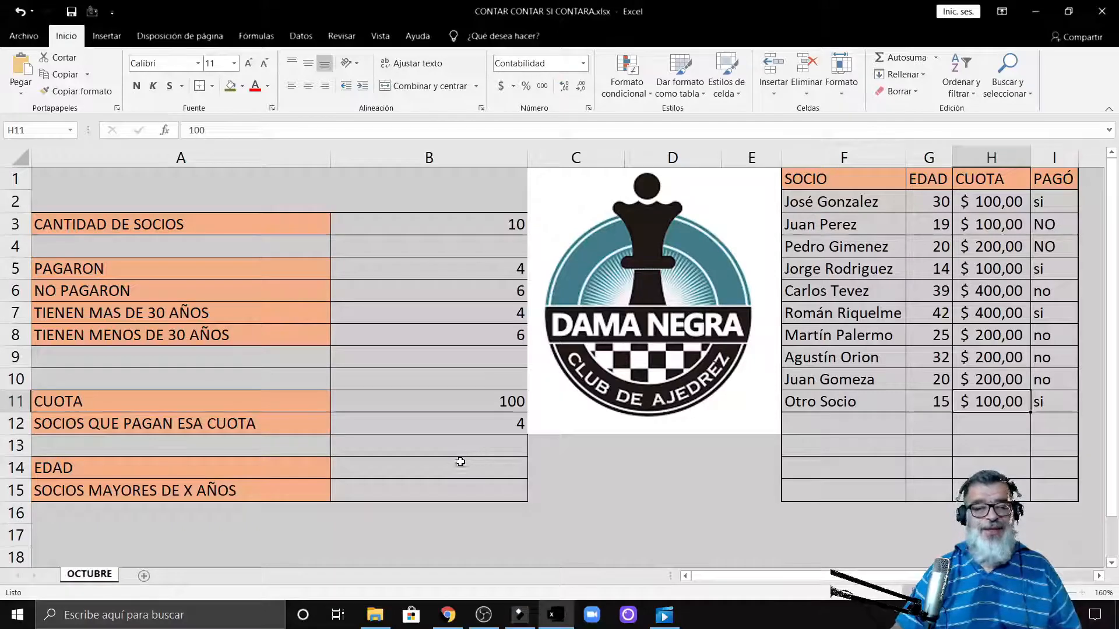
- Set the CUOTA value in B11 to 200 and check B12's count against the matching fees in column H
left_click(486, 400)
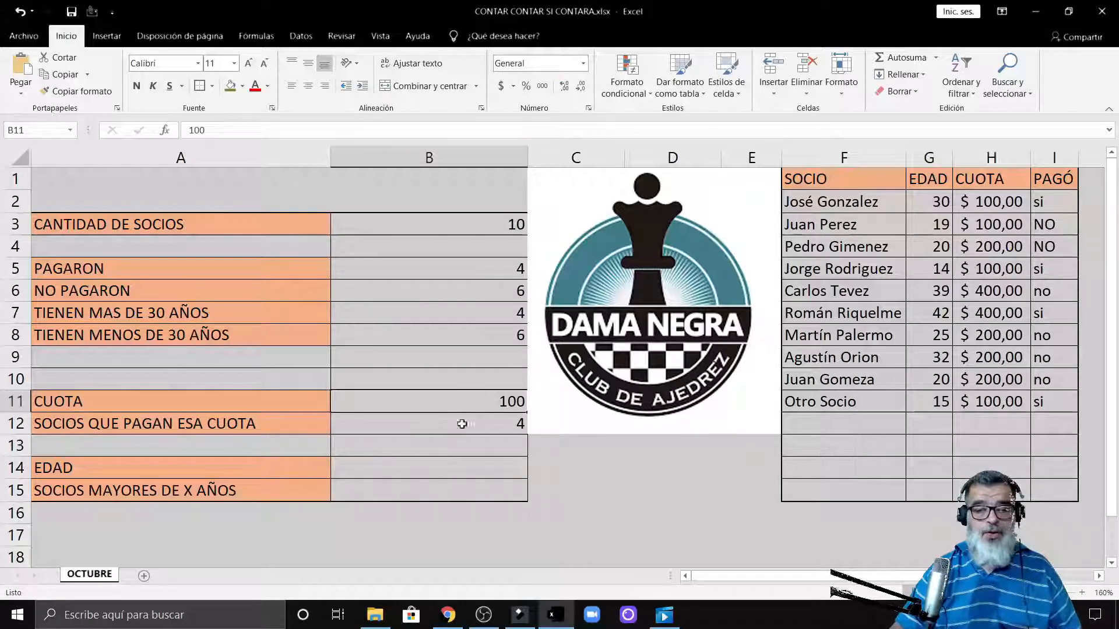
double_click(489, 402)
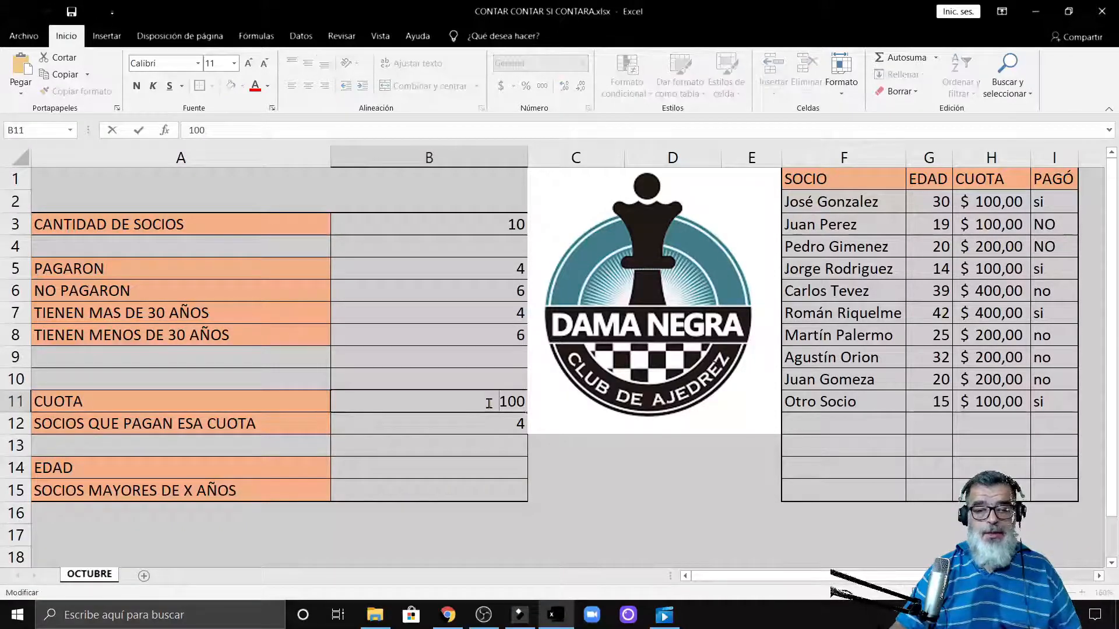
key("BackSpace")
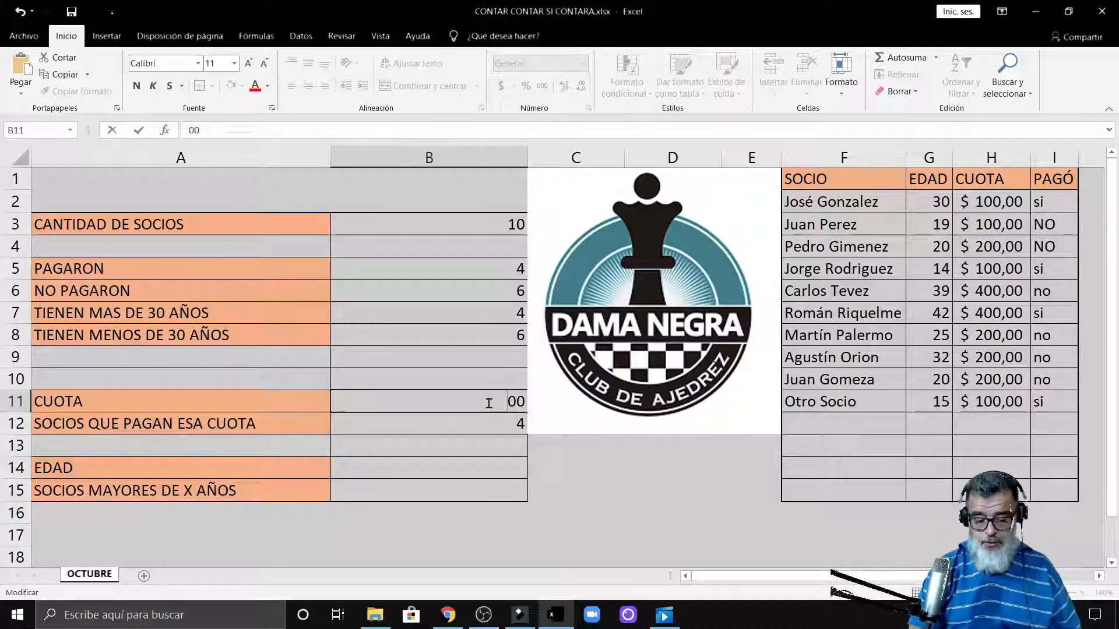
type("2")
key("Return")
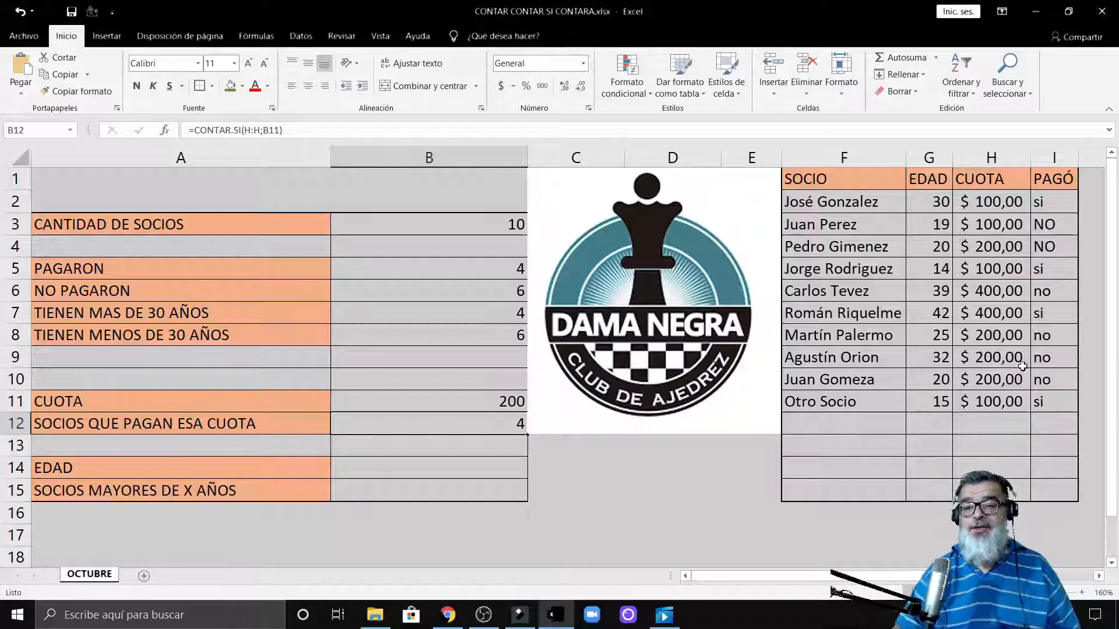
left_click(1010, 249)
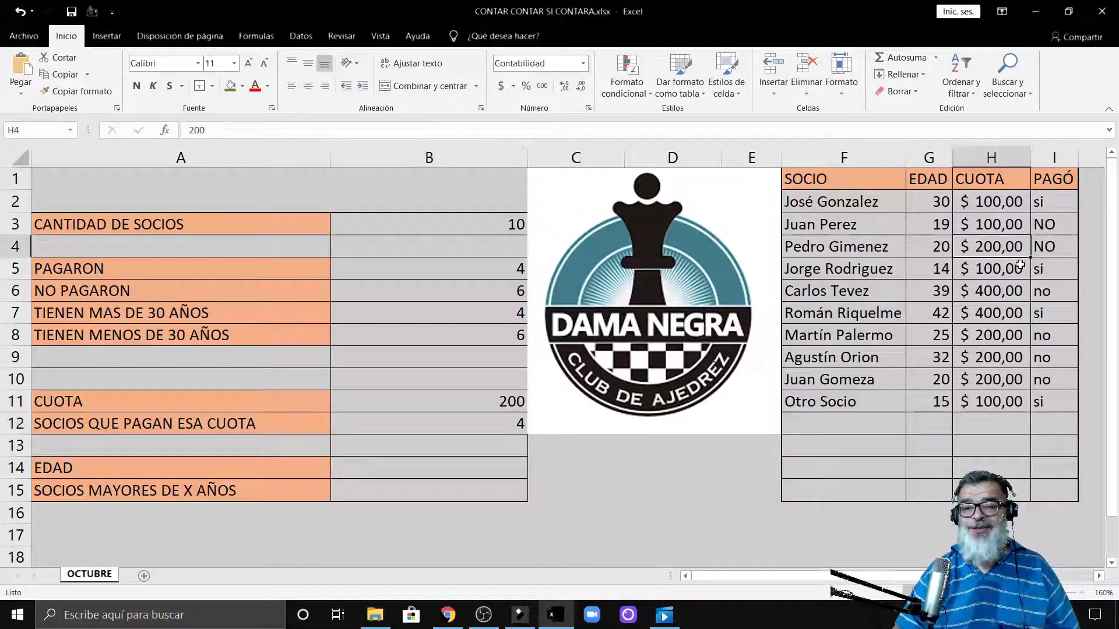
left_click(1007, 344)
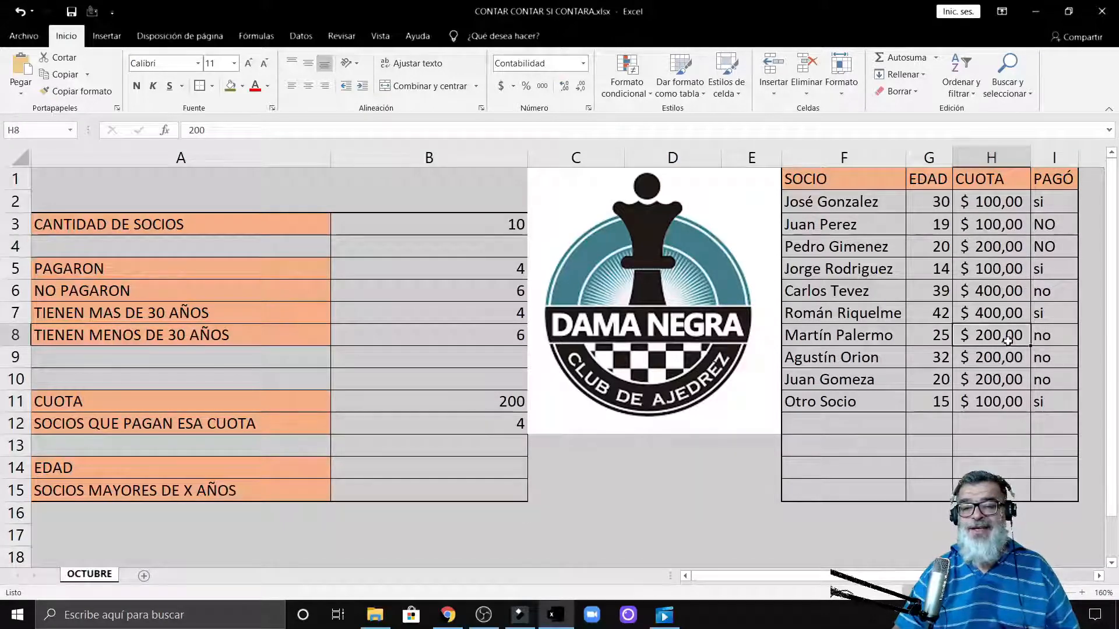
left_click(1012, 357)
left_click(1000, 387)
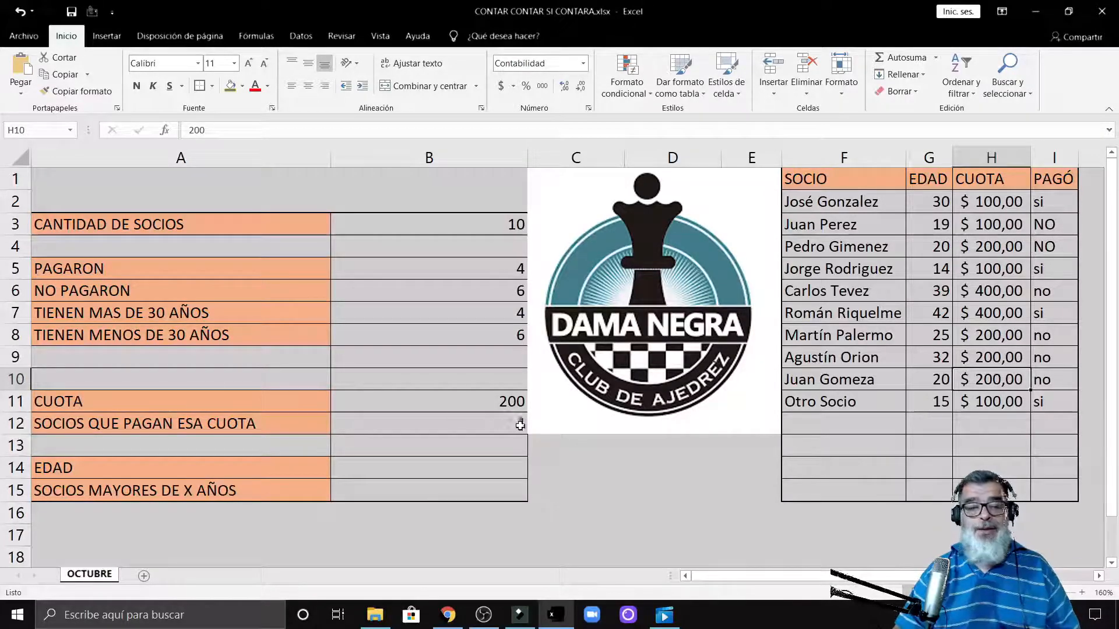
- Set the CUOTA value in B11 to 400
left_click(514, 404)
double_click(514, 404)
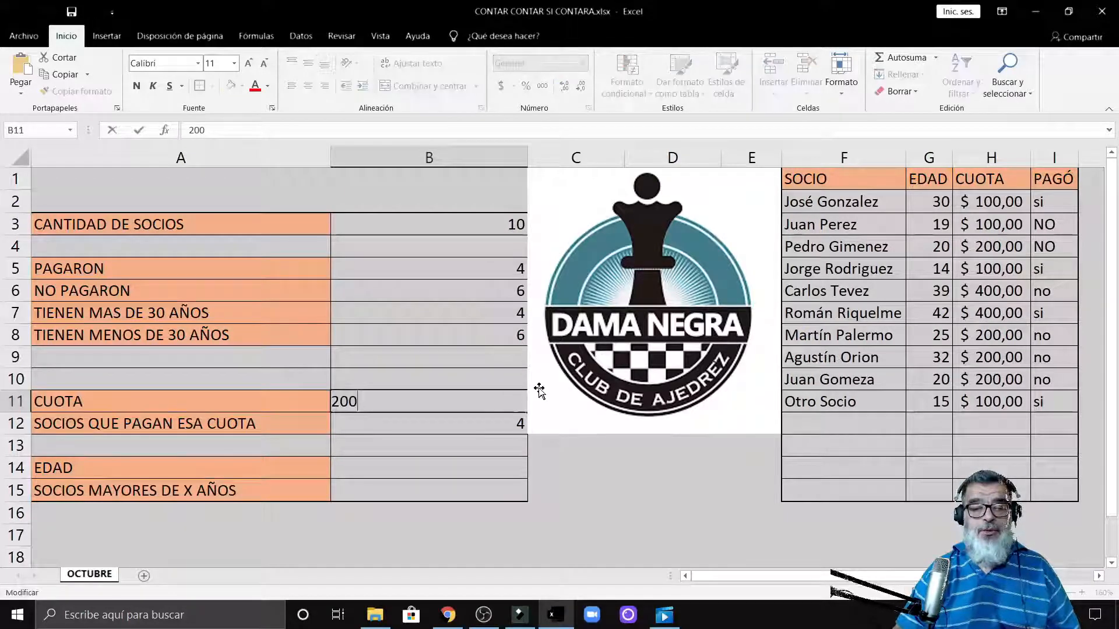
key("BackSpace")
key("BackSpace")
key("BackSpace")
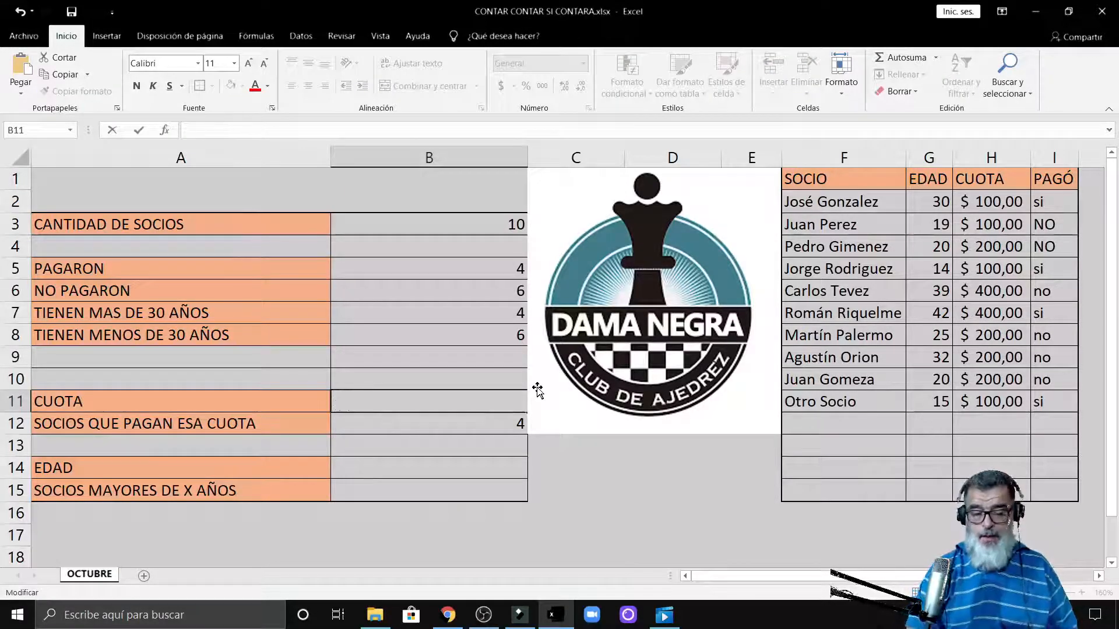
type("400")
key("Return")
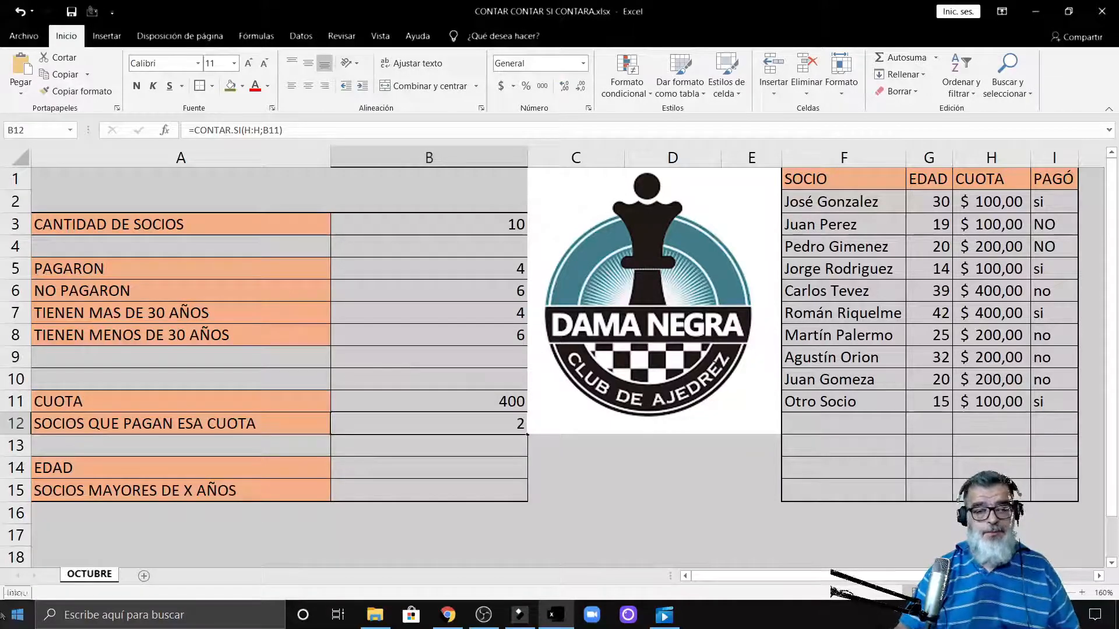
- Enter 20 as the EDAD value in B14
double_click(405, 466)
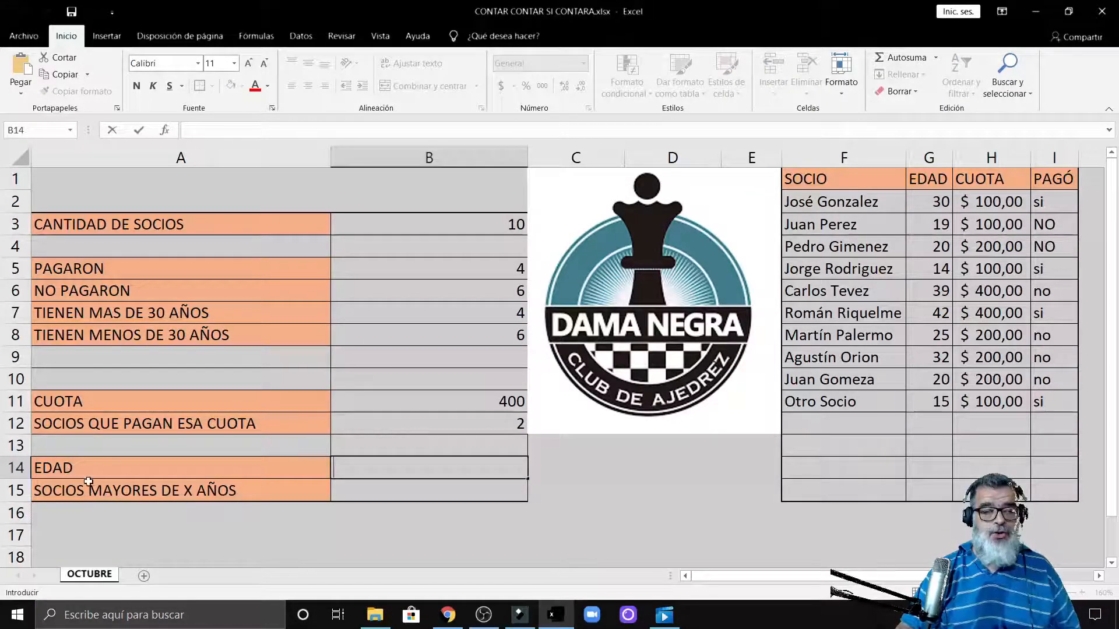
left_click(424, 466)
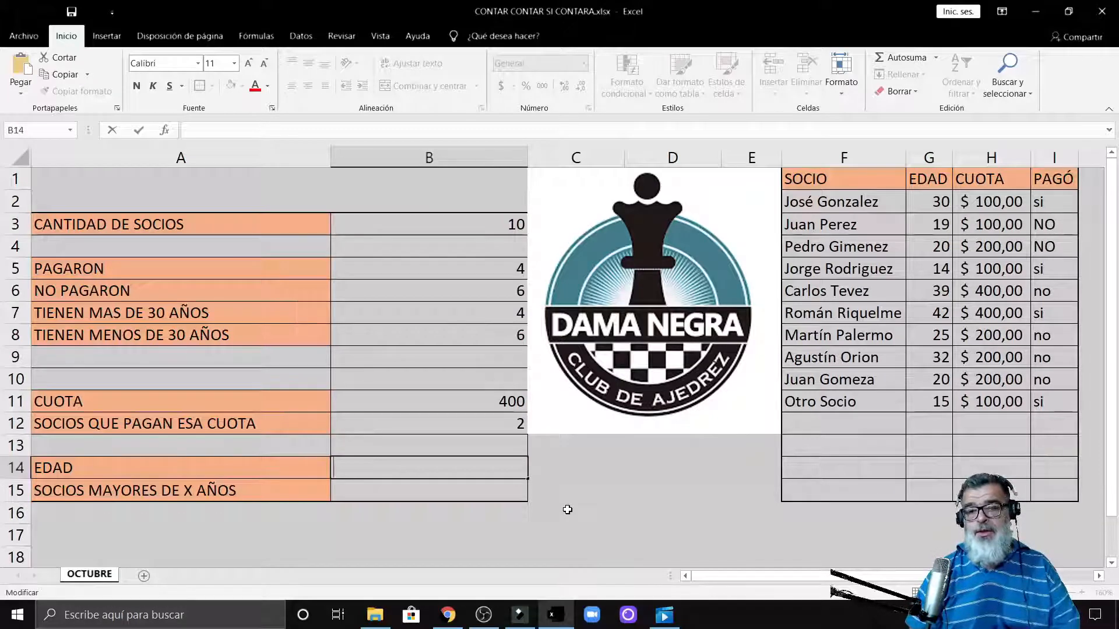
type("20")
key("Return")
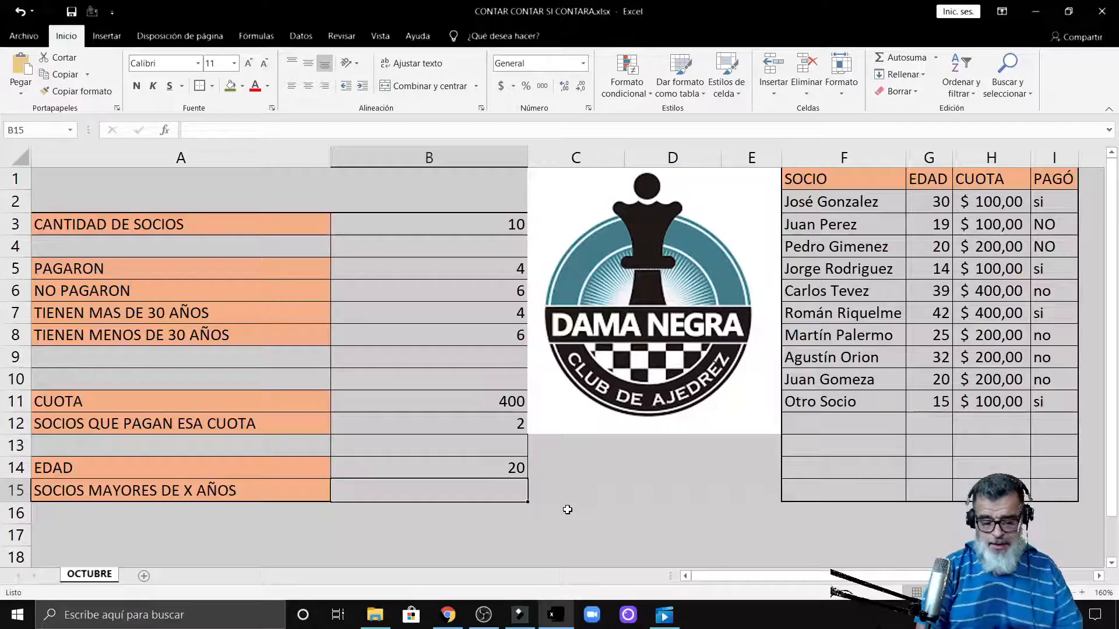
- Try to count the members older than the B14 age in B15 with =CONTAR.SI(G:G;>B14)
type("=")
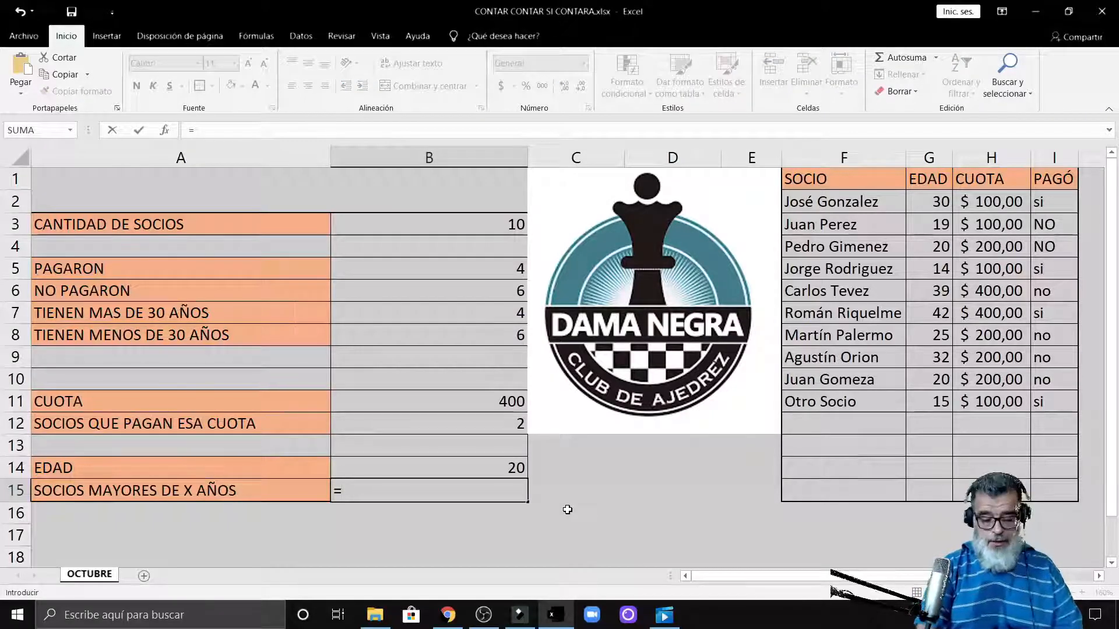
type("CONTAR.S")
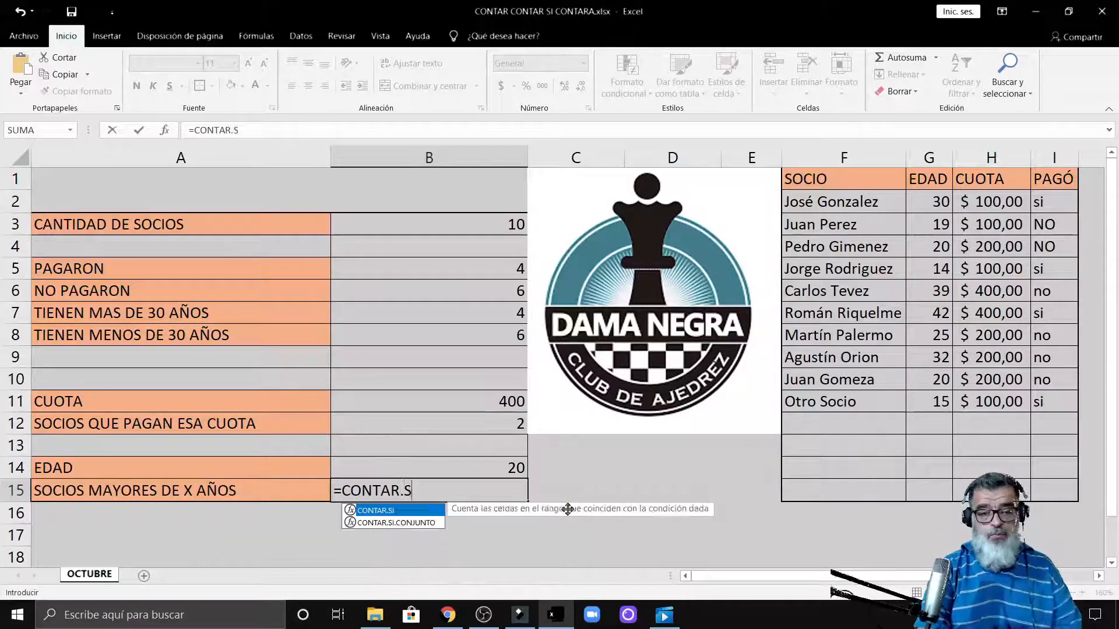
type("I(")
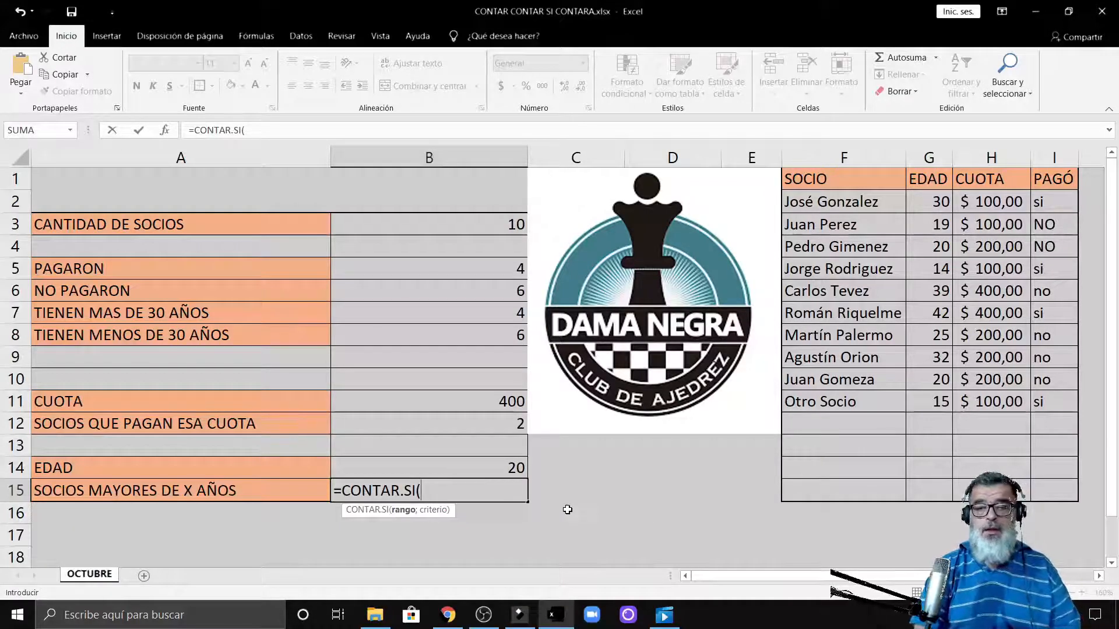
left_click(932, 154)
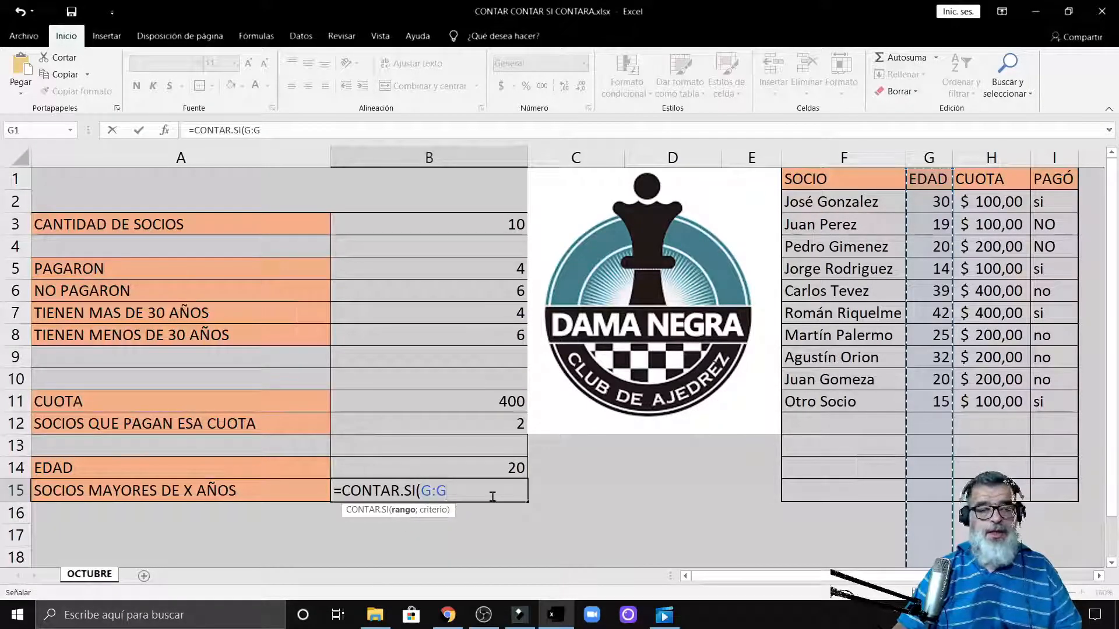
type(";")
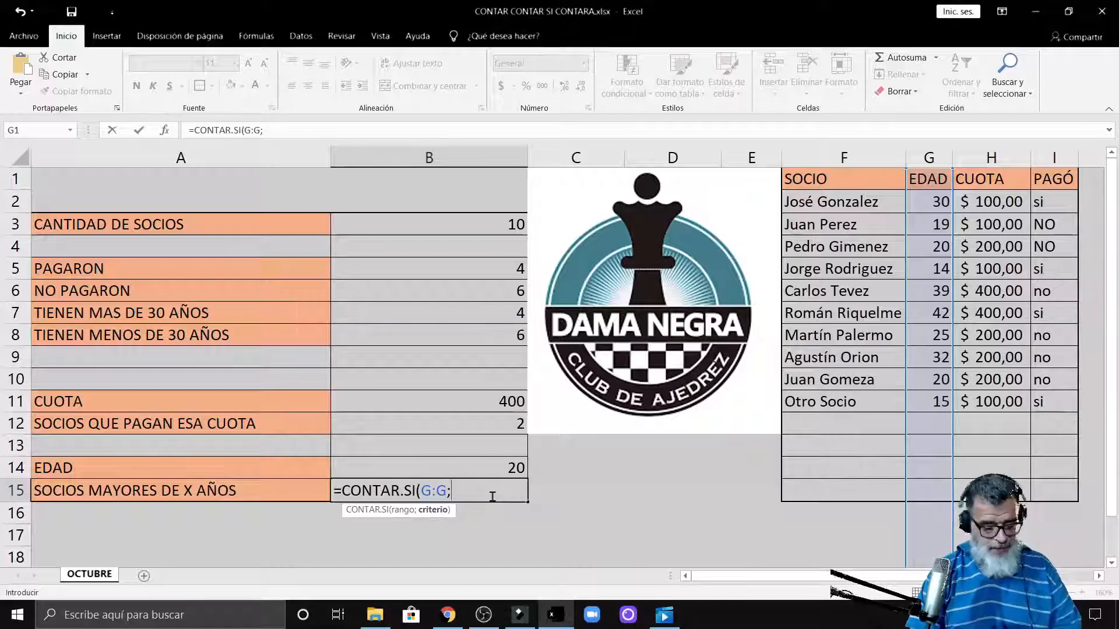
type(">")
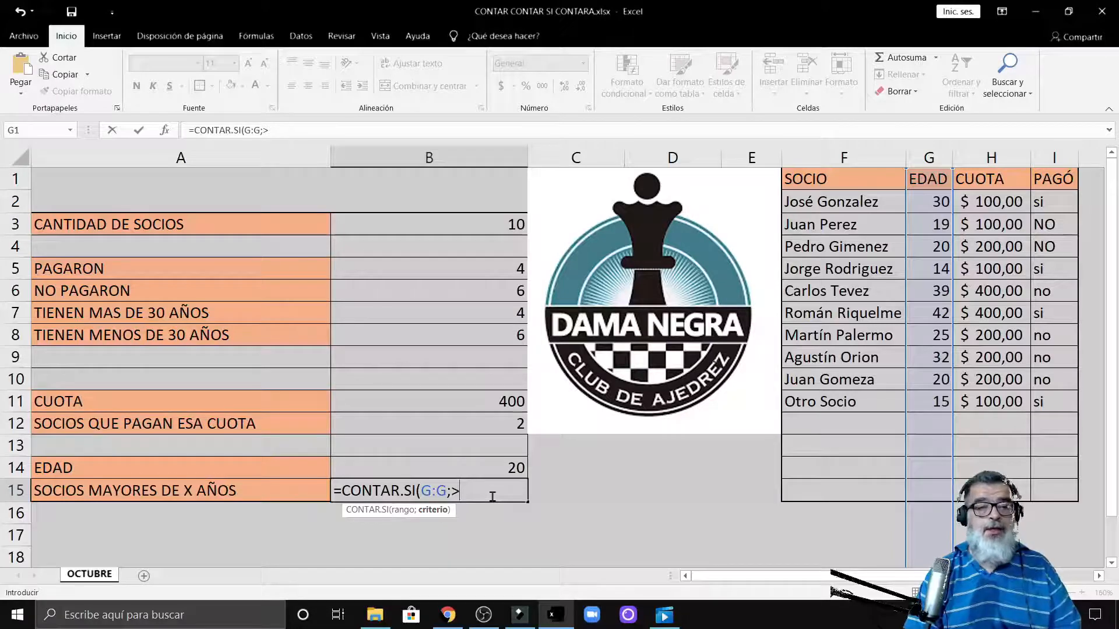
type("B")
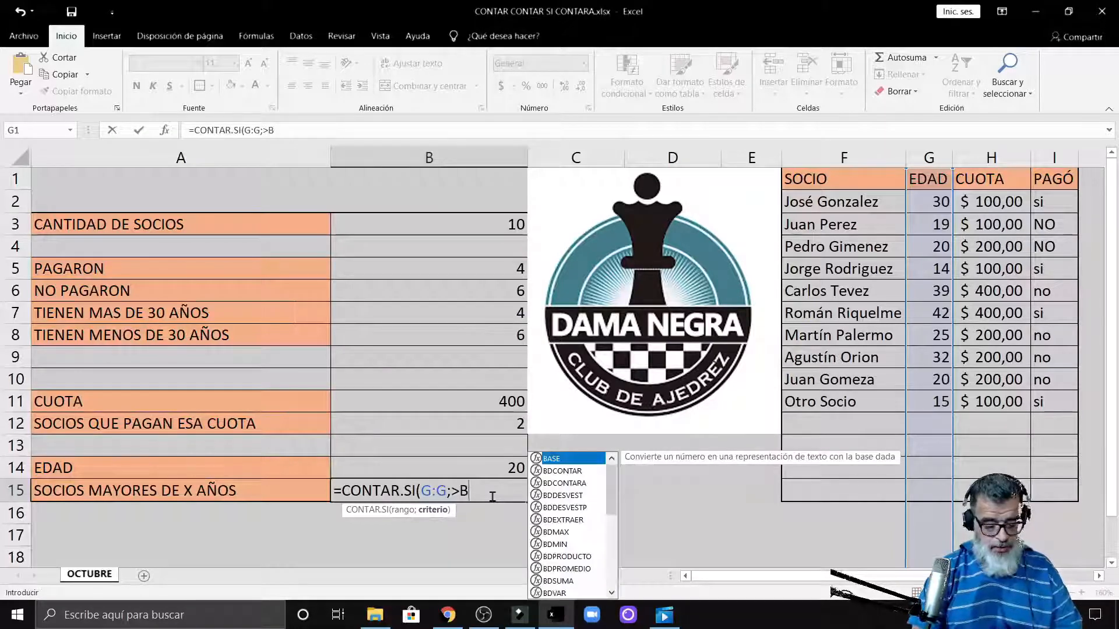
type("14)")
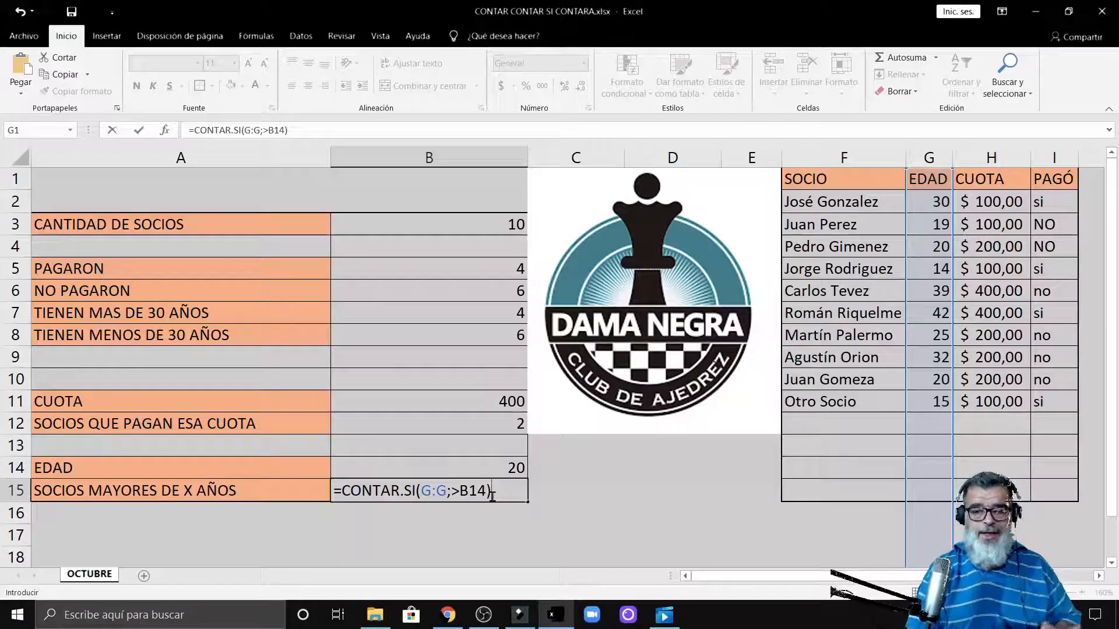
key("Return")
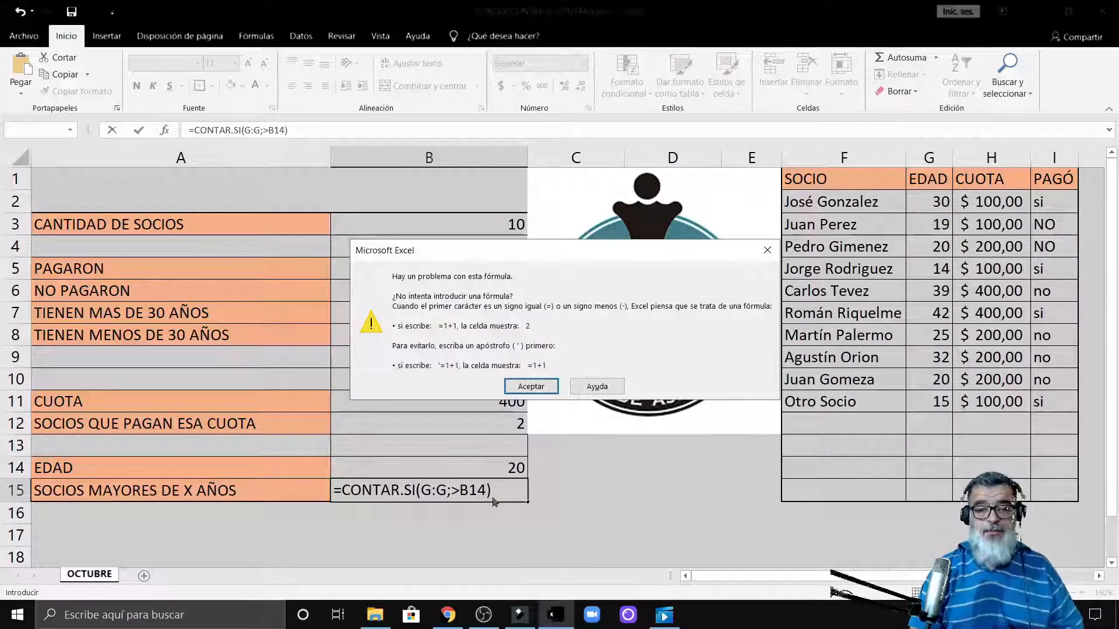
left_click(536, 388)
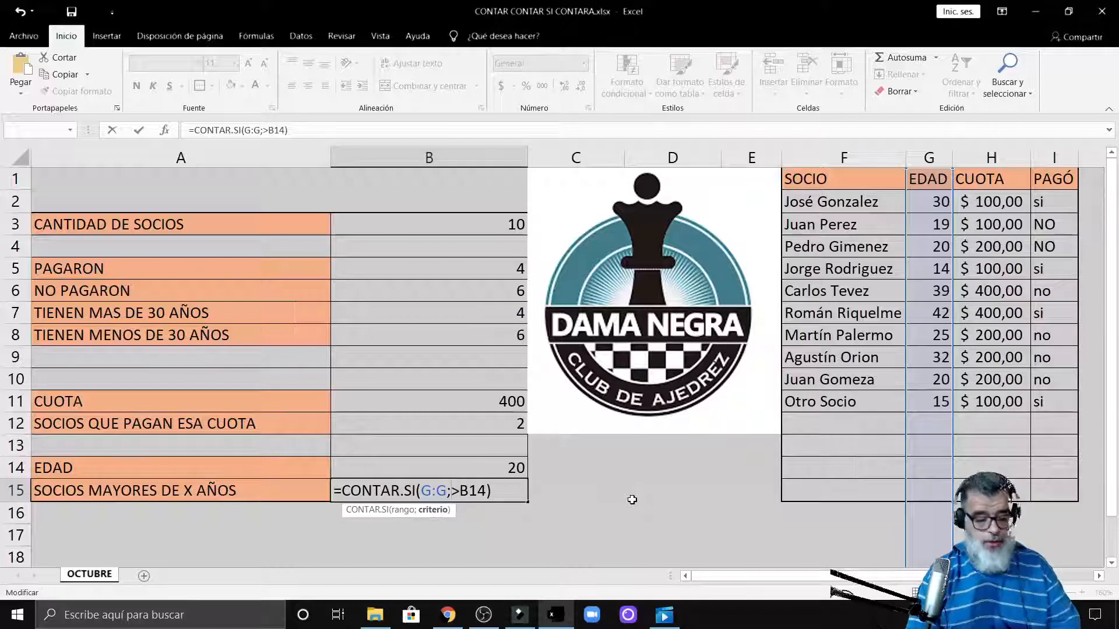
- Correct the criterion in B15 by quoting the operator and joining the reference, giving =CONTAR.SI(G:G;">"&B14)
type("\"")
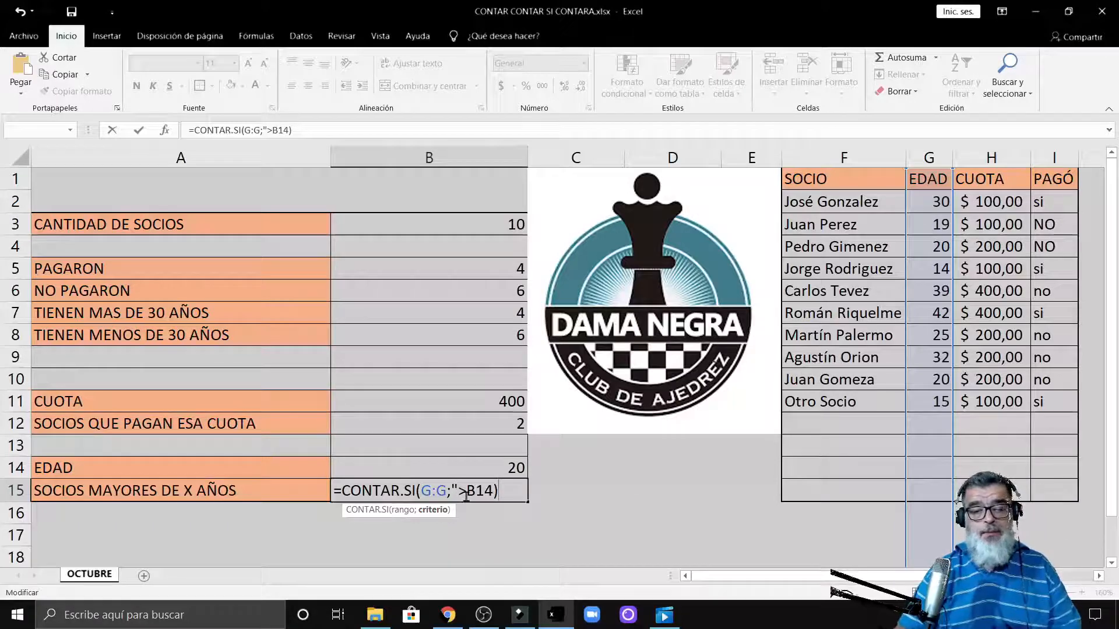
type("\"")
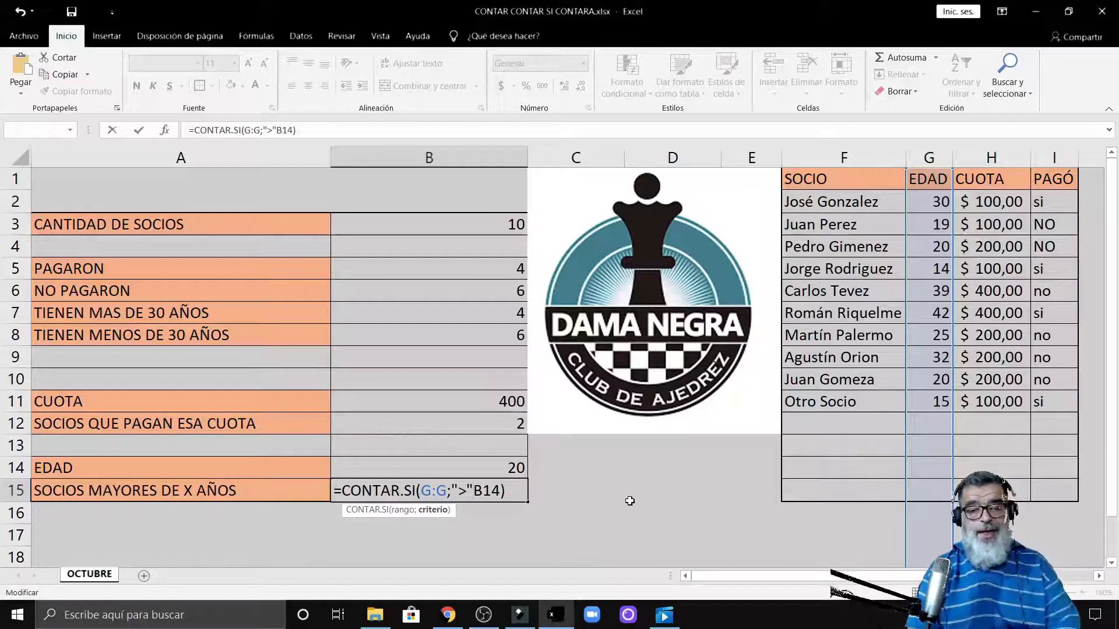
type("&")
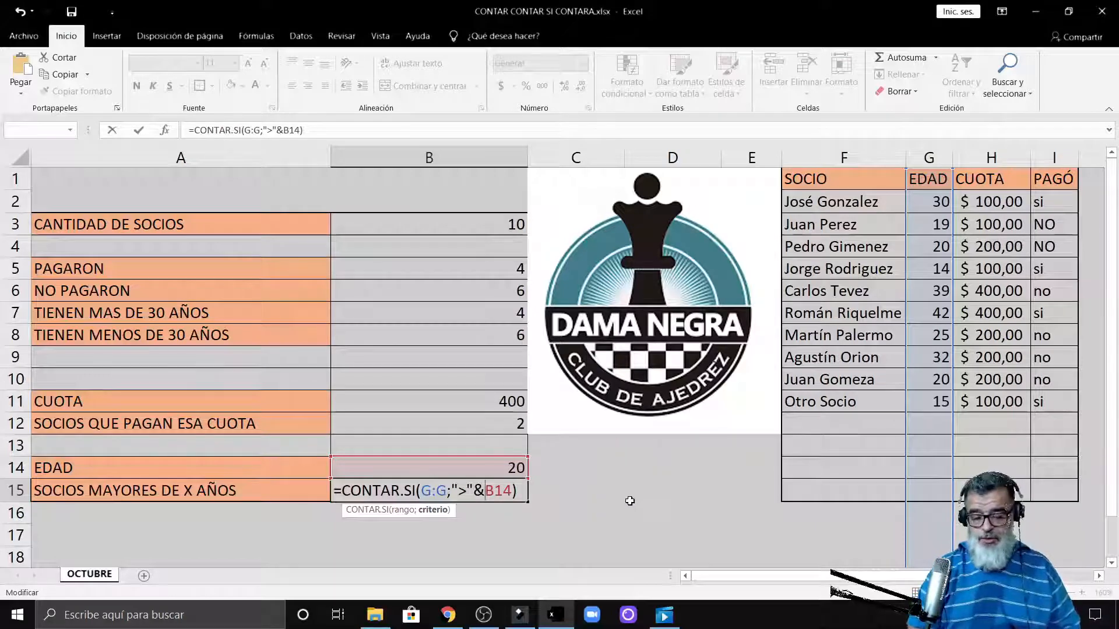
key("Return")
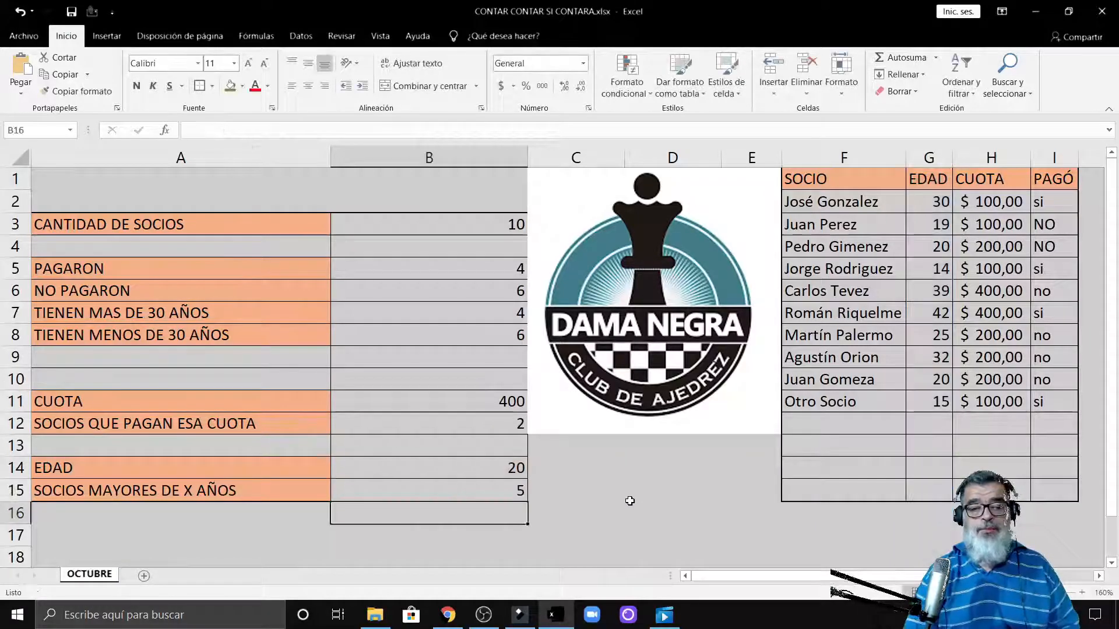
key("ctrl+z")
left_click(629, 500)
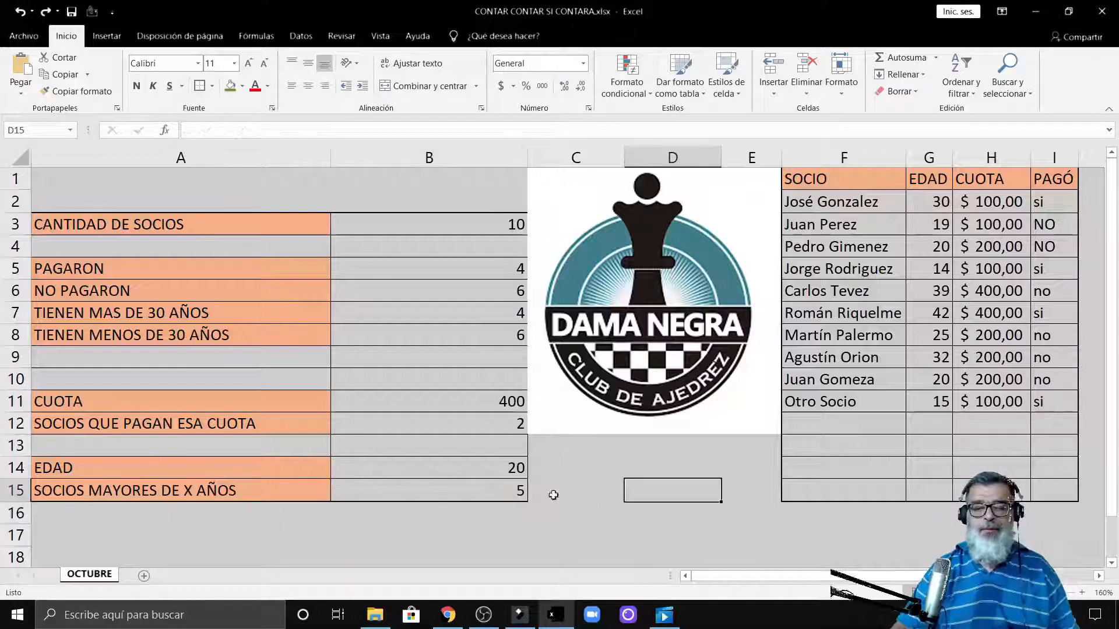
- Check B15's count against the ages over 20 in the EDAD column, including G2, G6, G7 and G8
left_click(519, 492)
mouse_move(555, 614)
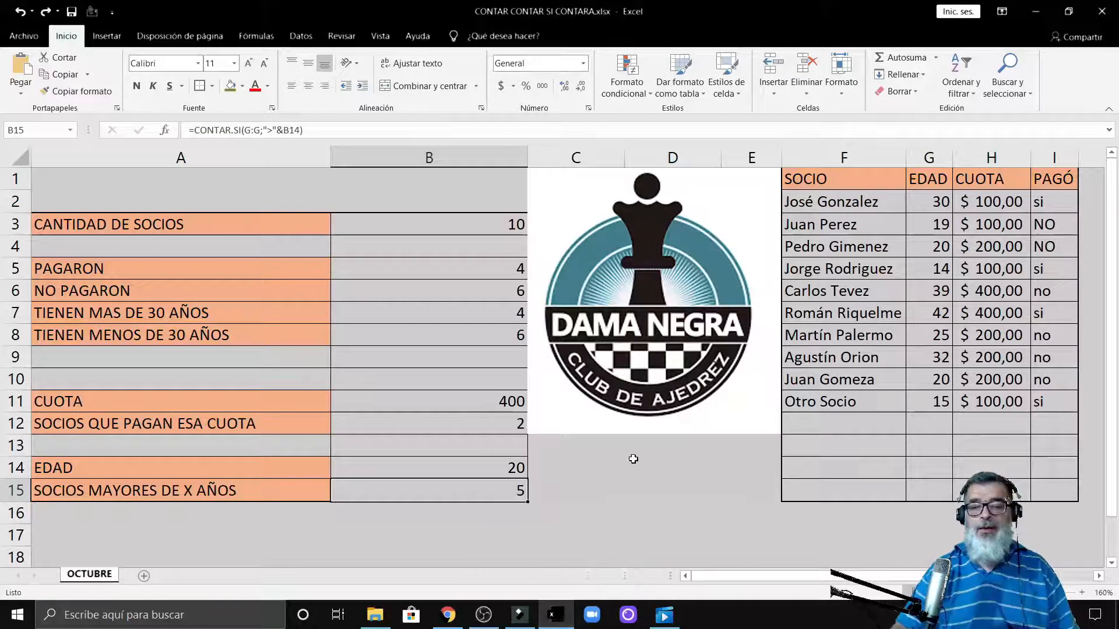
left_click(937, 209)
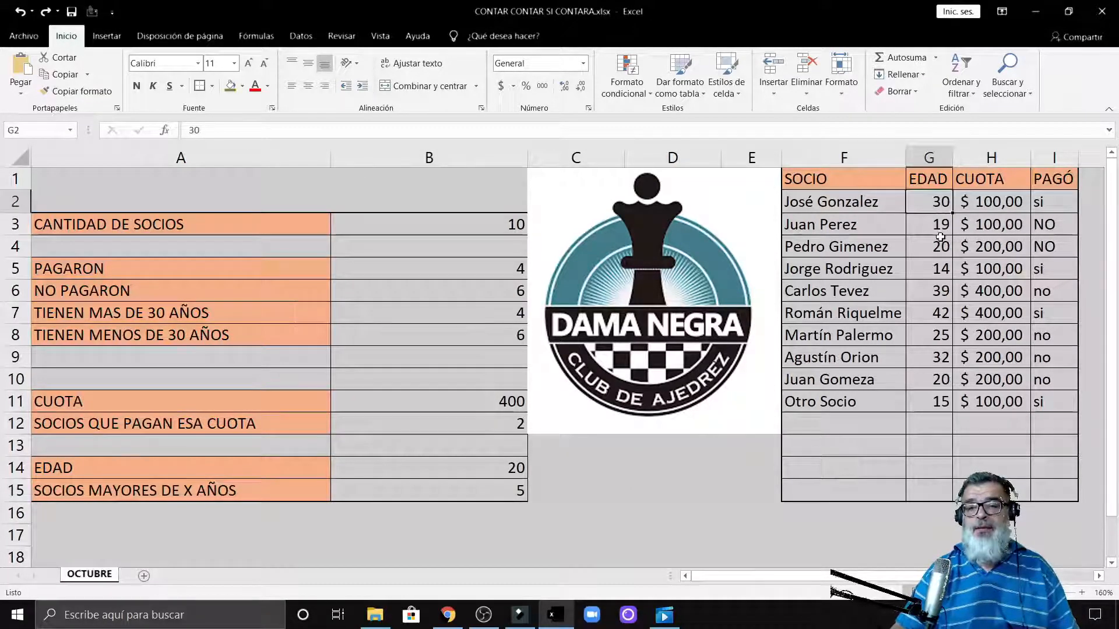
left_click(944, 287)
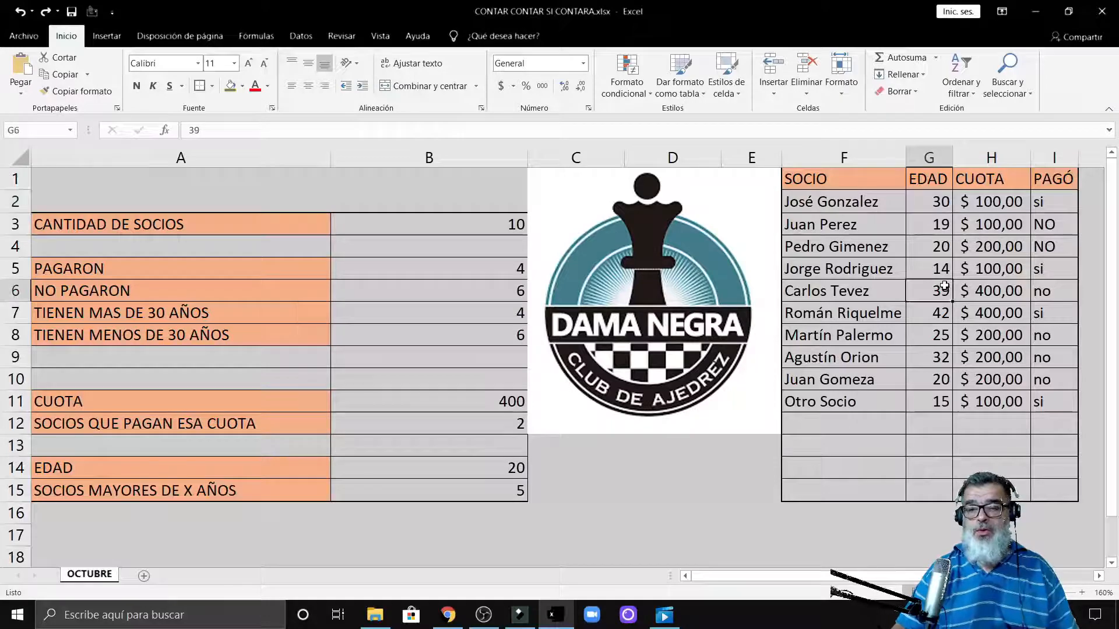
left_click(941, 317)
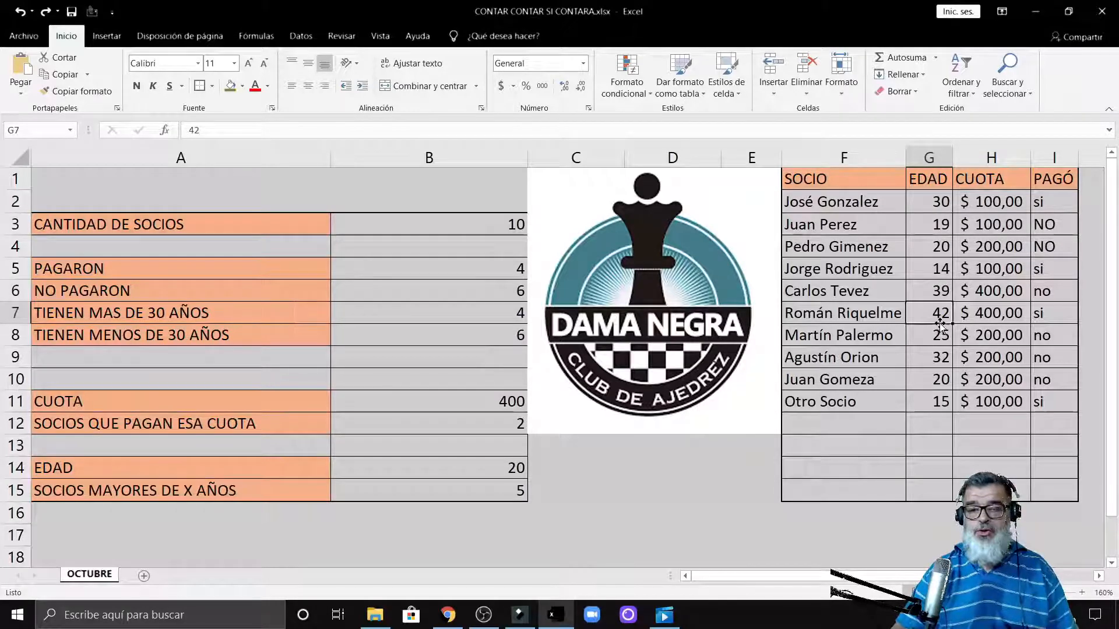
left_click(942, 337)
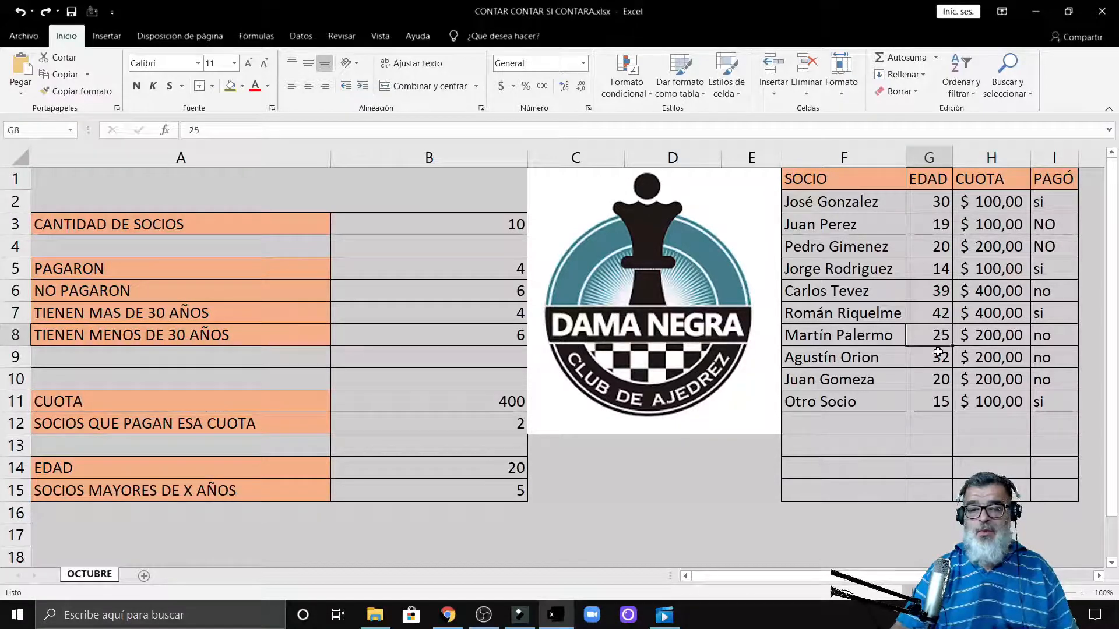
- Set the EDAD value in B14 to 30 and open B15's formula to review its & operator
left_click(533, 514)
left_click(526, 469)
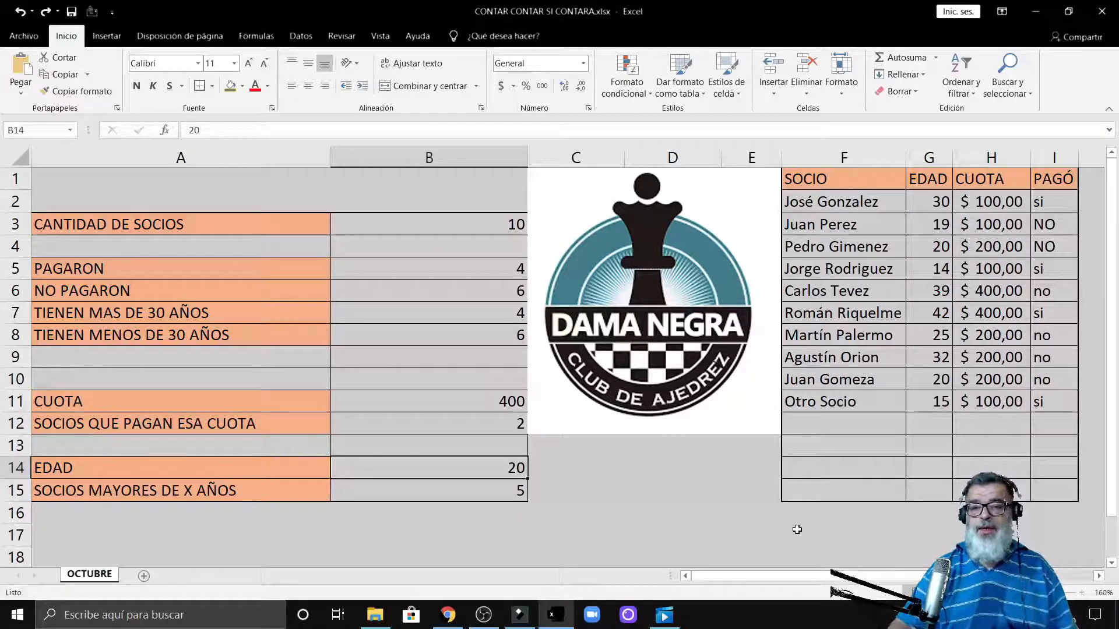
type("30")
key("Return")
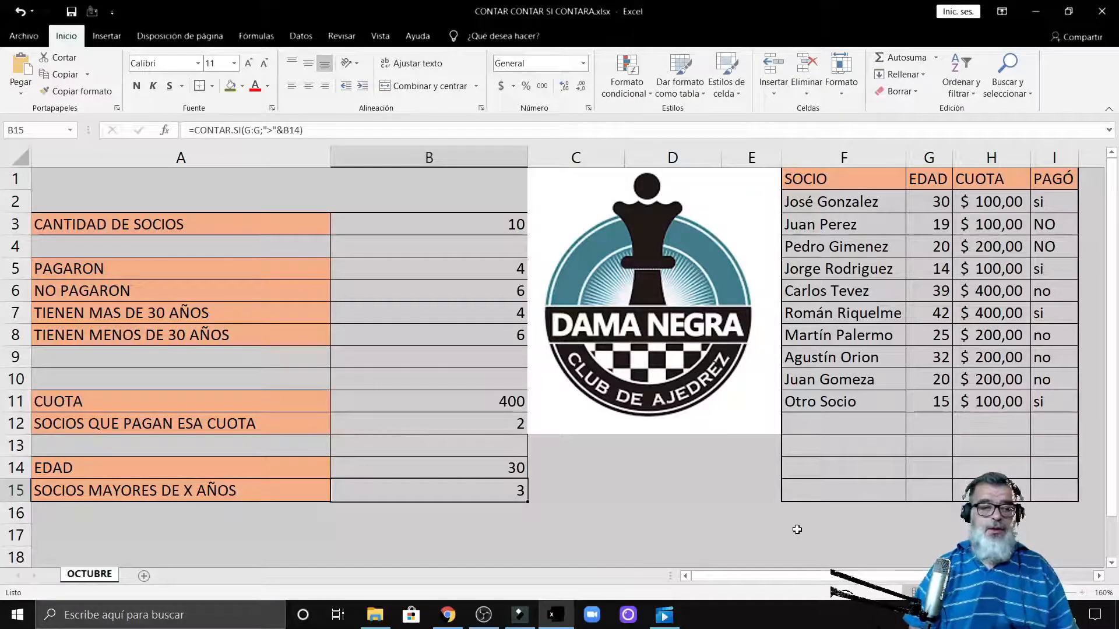
double_click(516, 493)
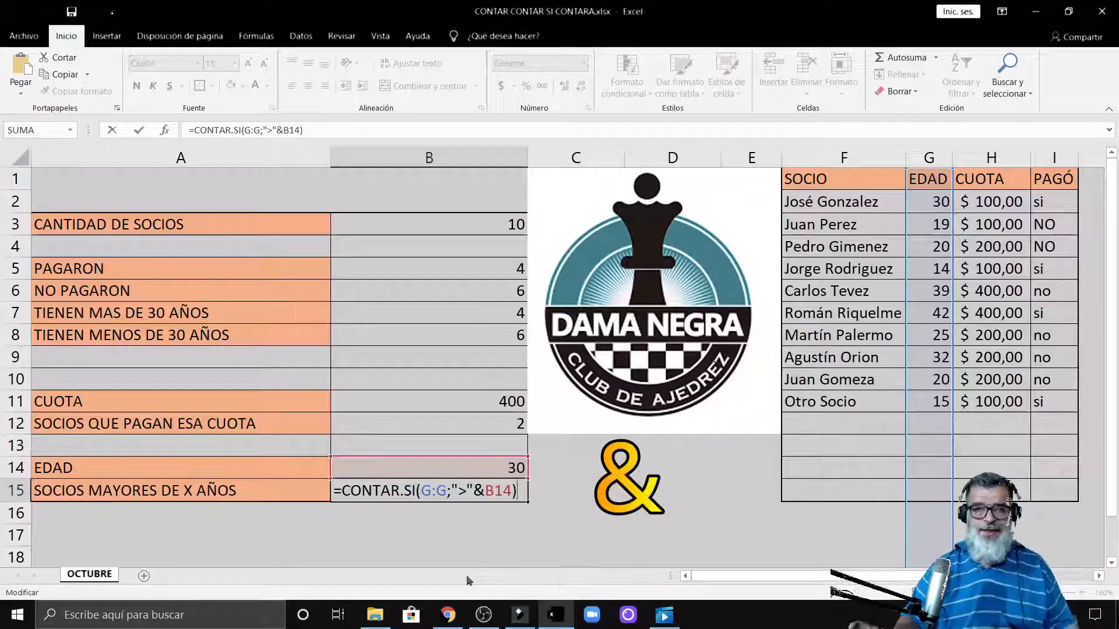
- Turn the label in A15 into a formula that starts with the quoted text ="SOCIOS MAYORES DE "
left_click(106, 496)
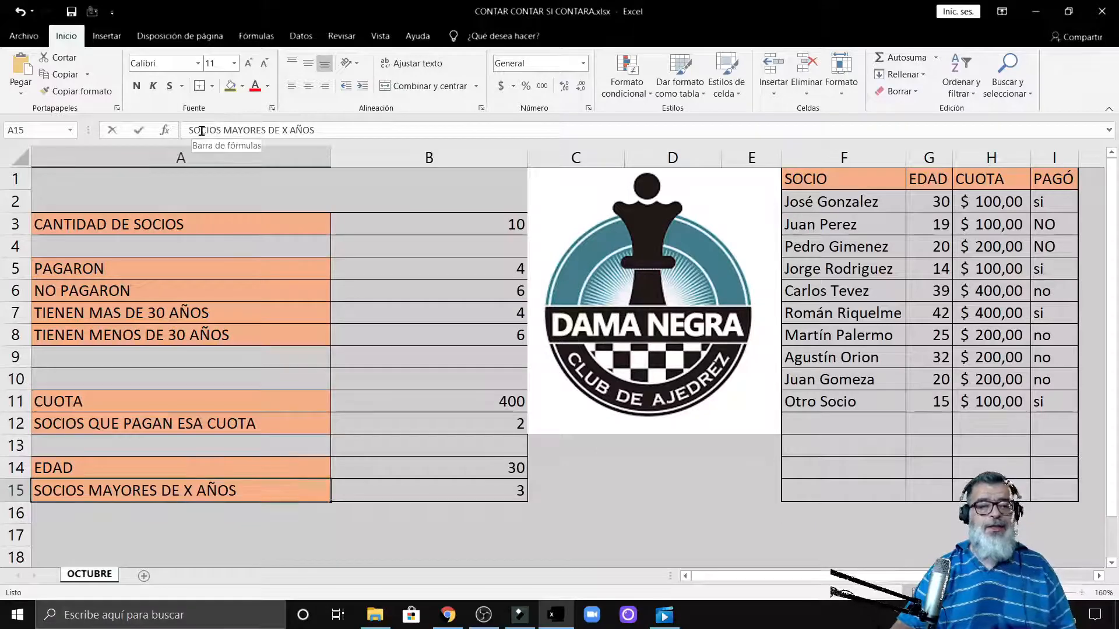
left_click(250, 131)
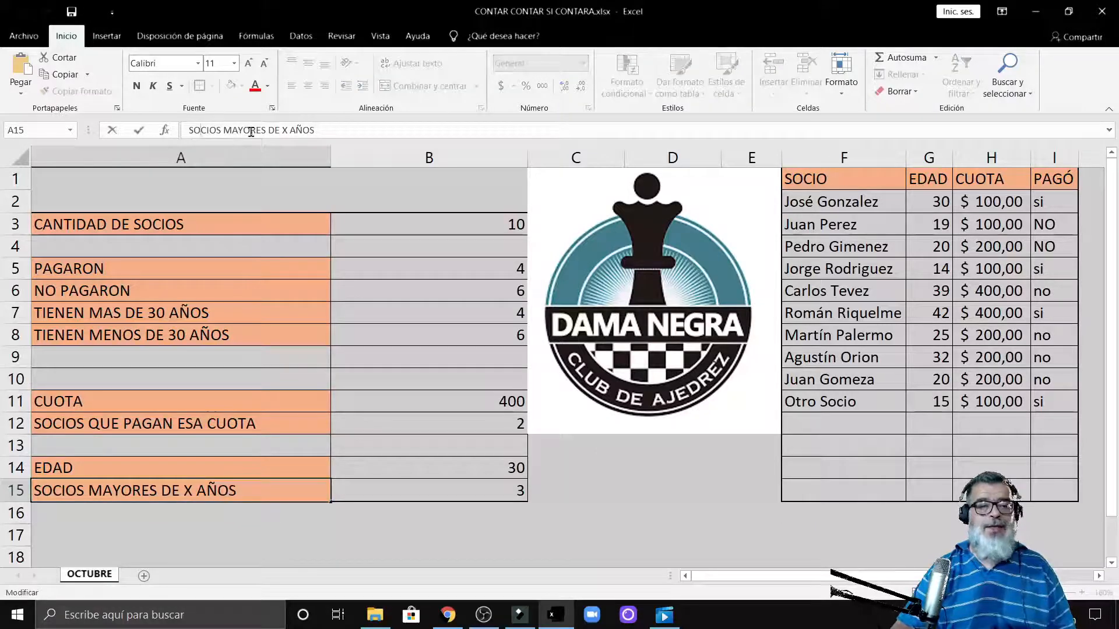
left_click(193, 492)
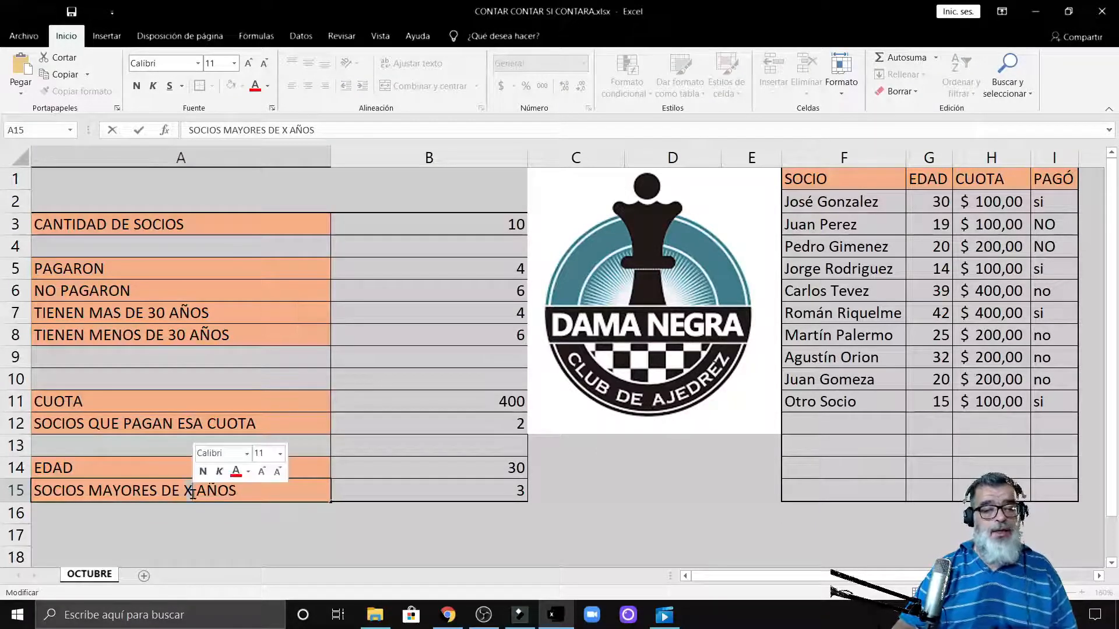
double_click(62, 493)
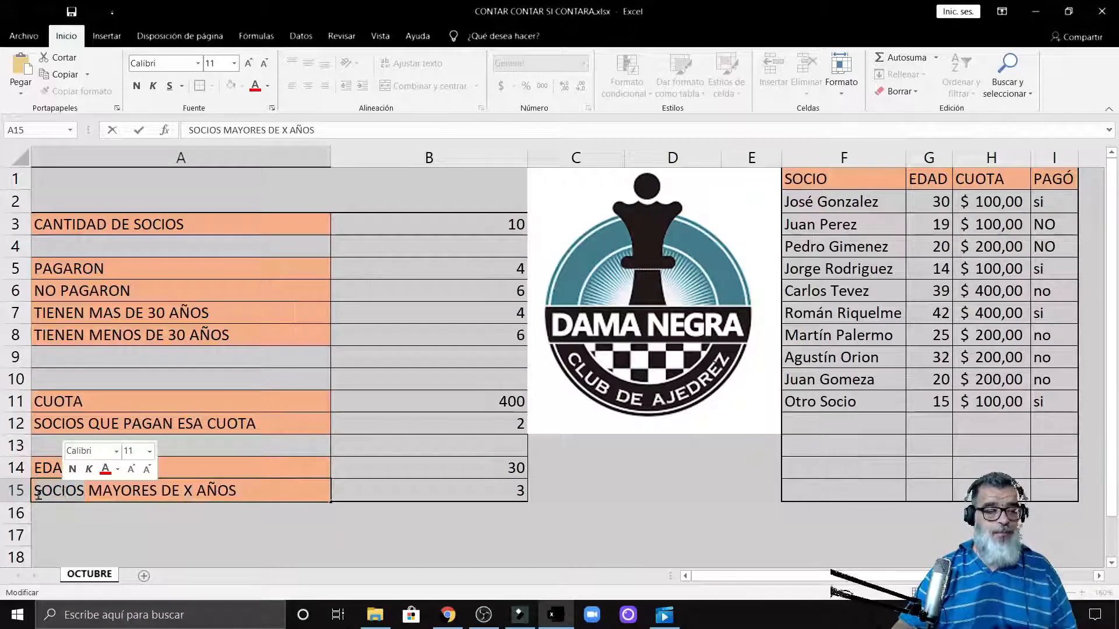
left_click(35, 493)
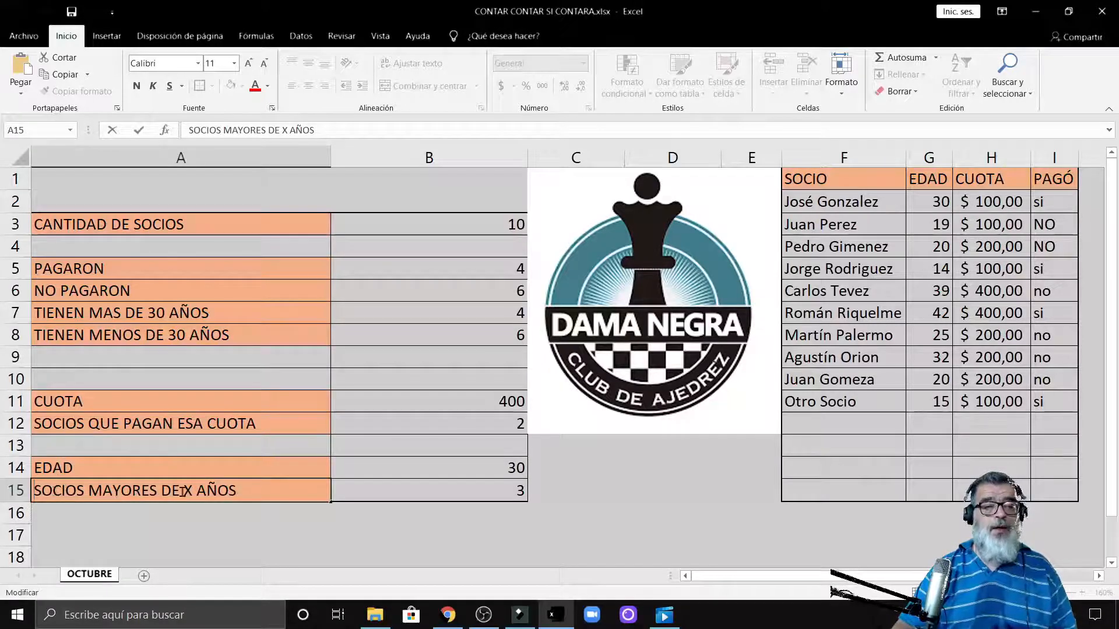
type("=")
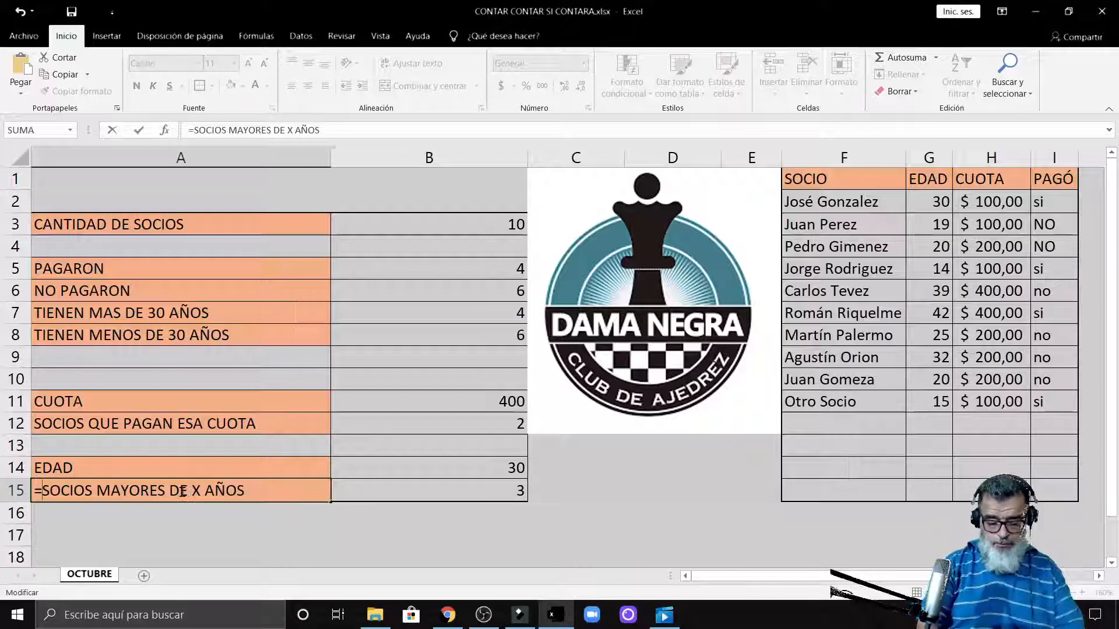
type("\"")
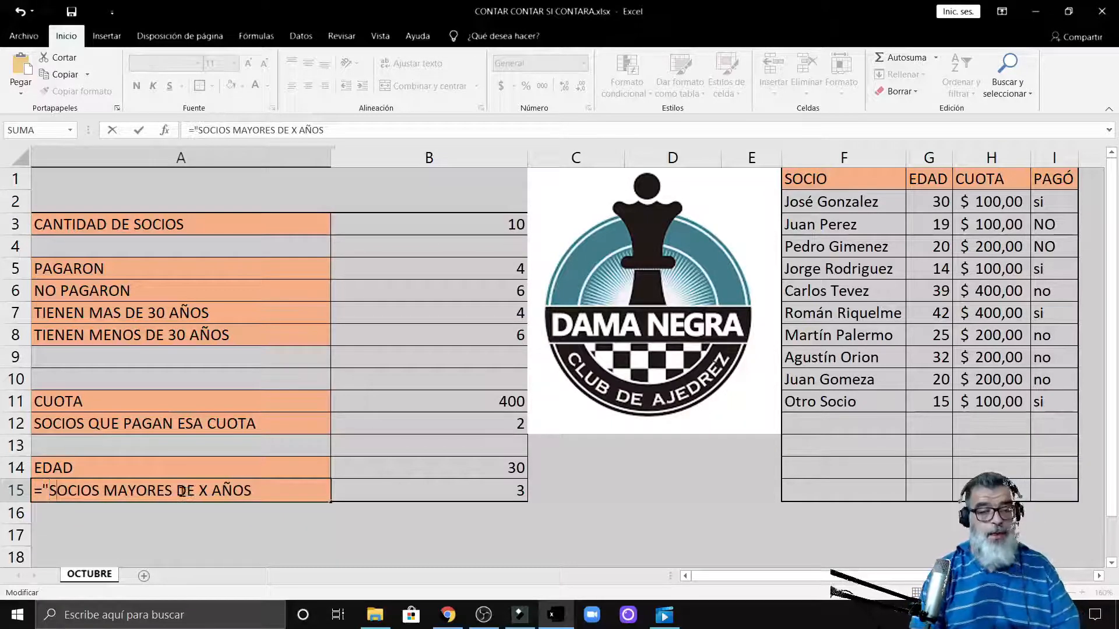
key("Right")
key("Right")
key("Right")
key("Right")
key("Right")
key("Right")
key("Right")
key("Right")
key("Right")
key("Right")
key("Right")
key("Right")
key("Right")
key("Right")
key("Right")
key("Right")
key("Right")
key("Right")
key("Right")
key("Left")
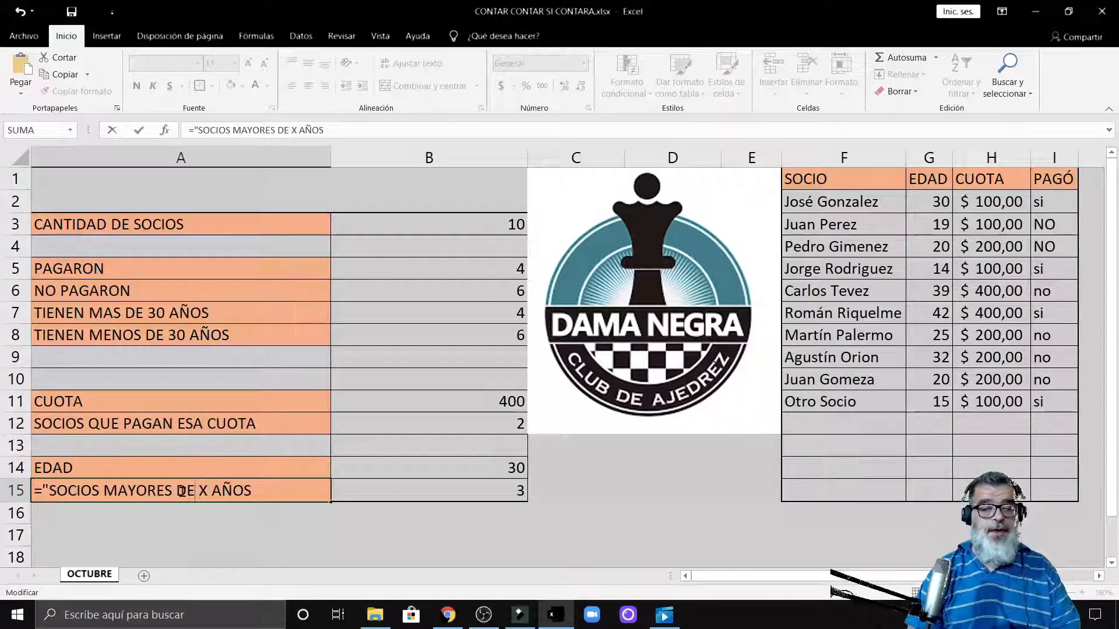
type("\"")
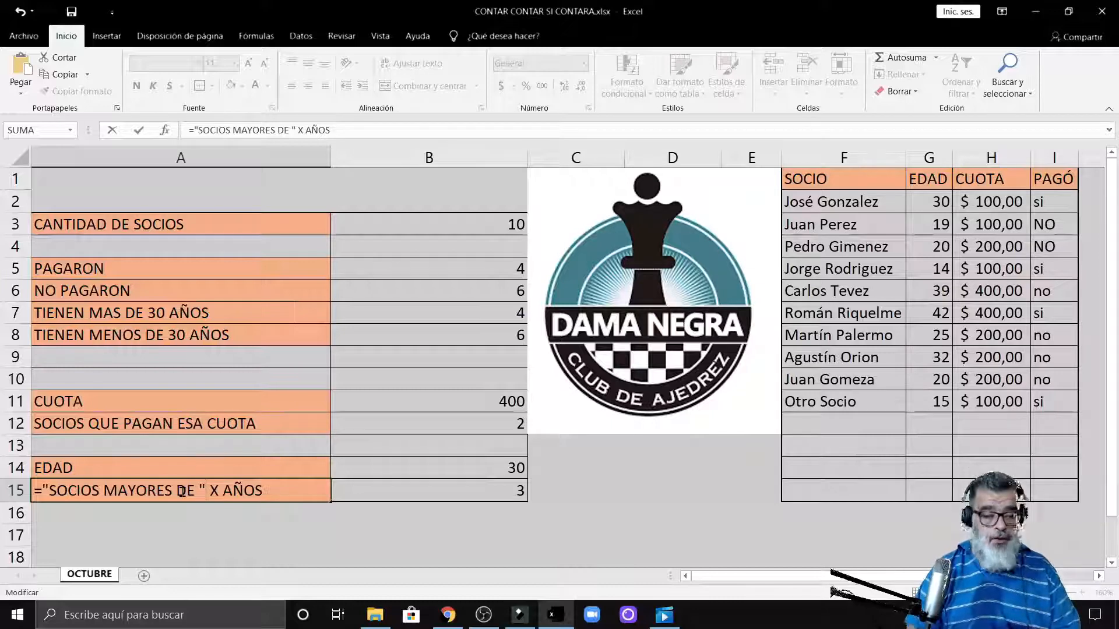
- Join the B14 reference to the quoted text in A15's label formula with & operators on both sides, replacing the X placeholder
type("%")
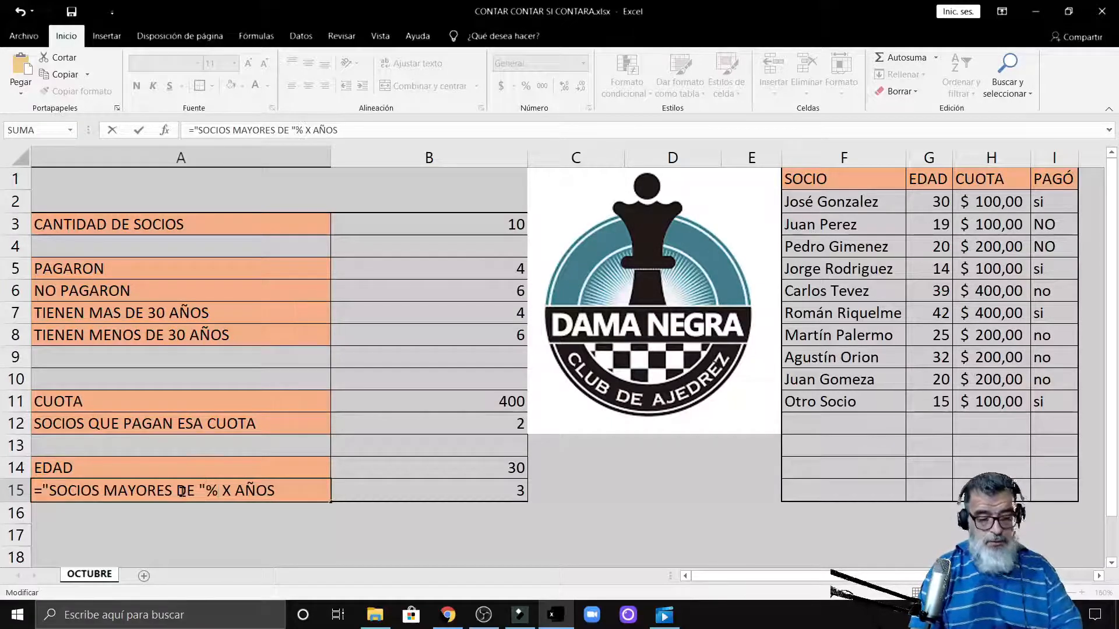
key("BackSpace")
key("Delete")
key("Delete")
type("&B")
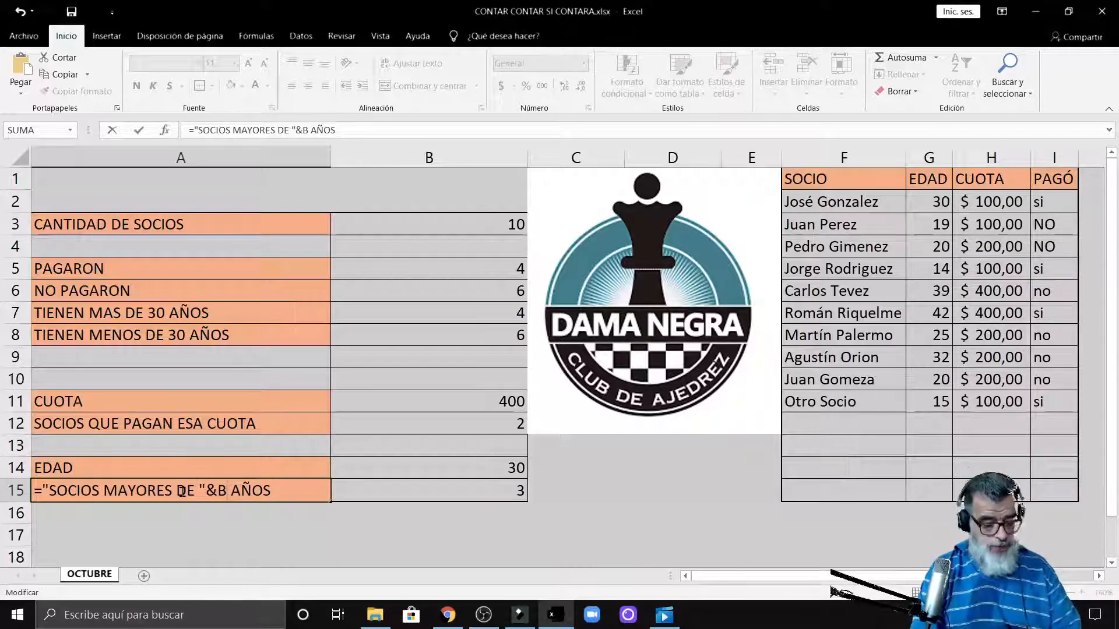
type("14 6&")
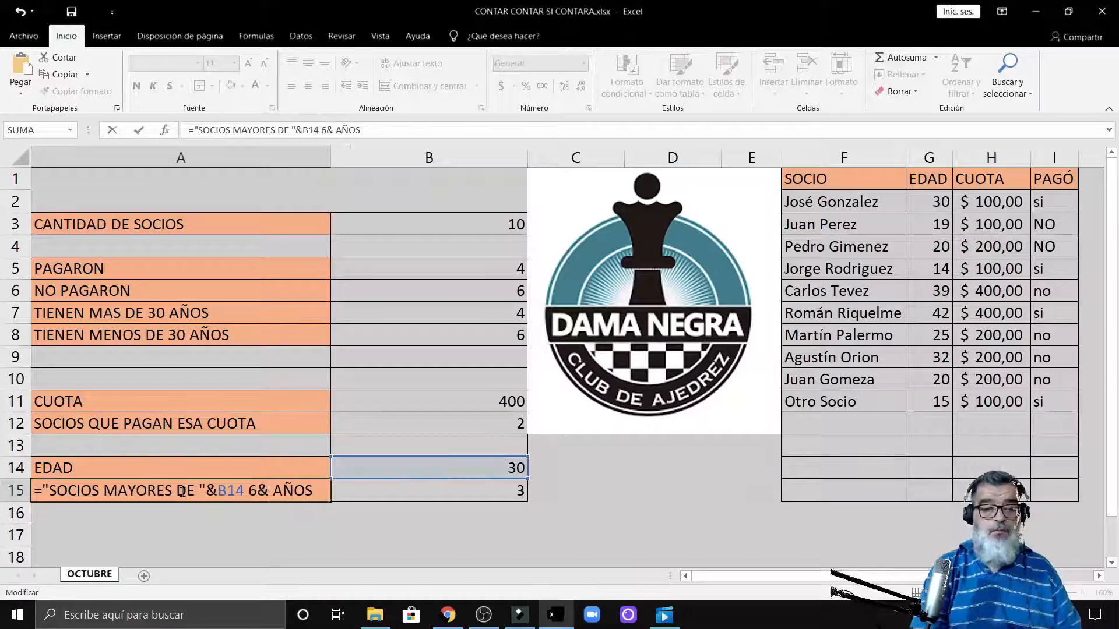
key("Left")
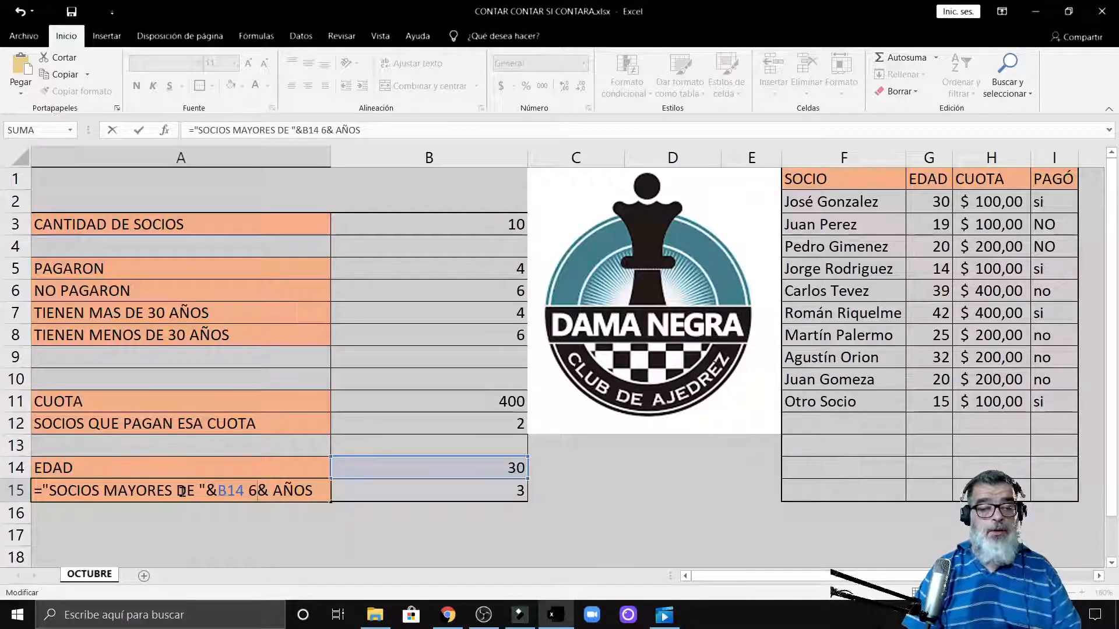
key("BackSpace")
key("BackSpace")
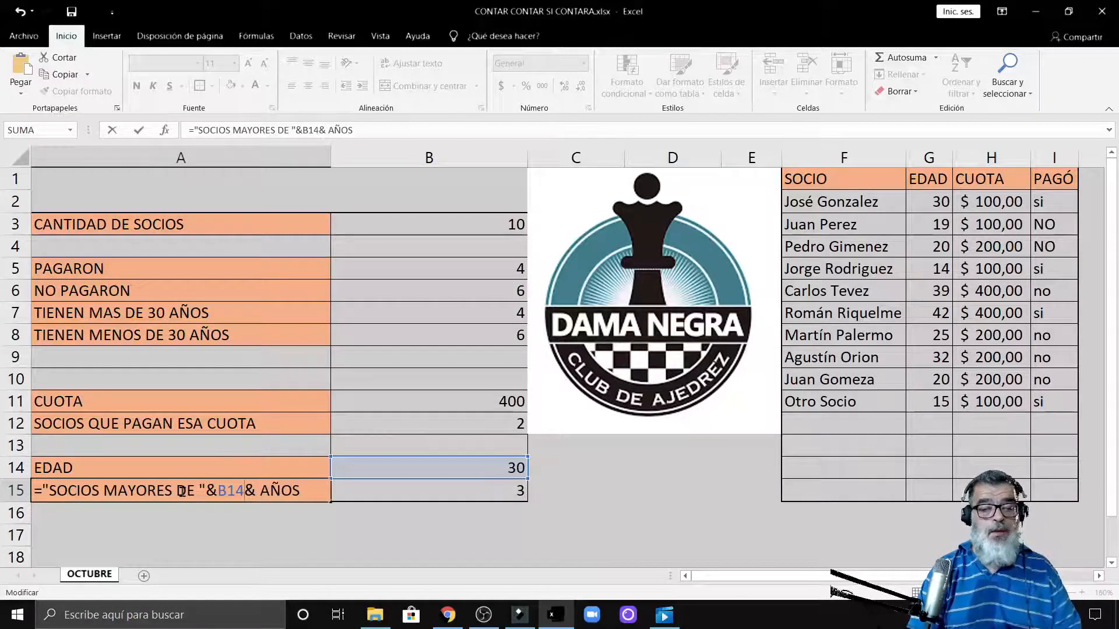
- Finish A15's label by quoting the ending with its leading space, giving ="SOCIOS MAYORES DE "&B14&" AÑOS"
key("Right")
key("Right")
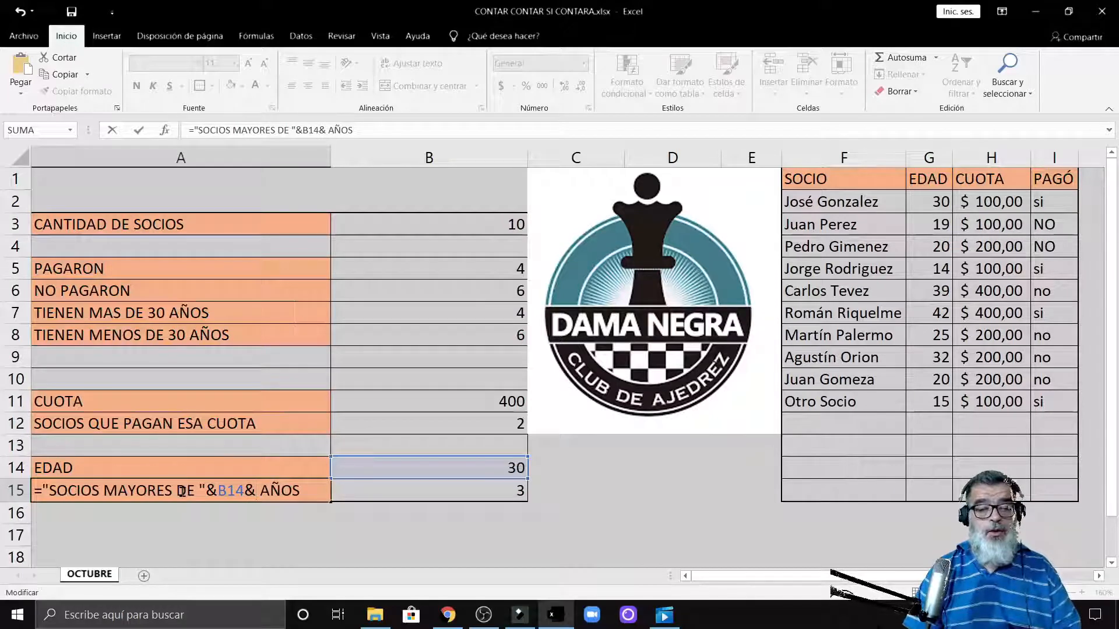
type("\"")
key("Left")
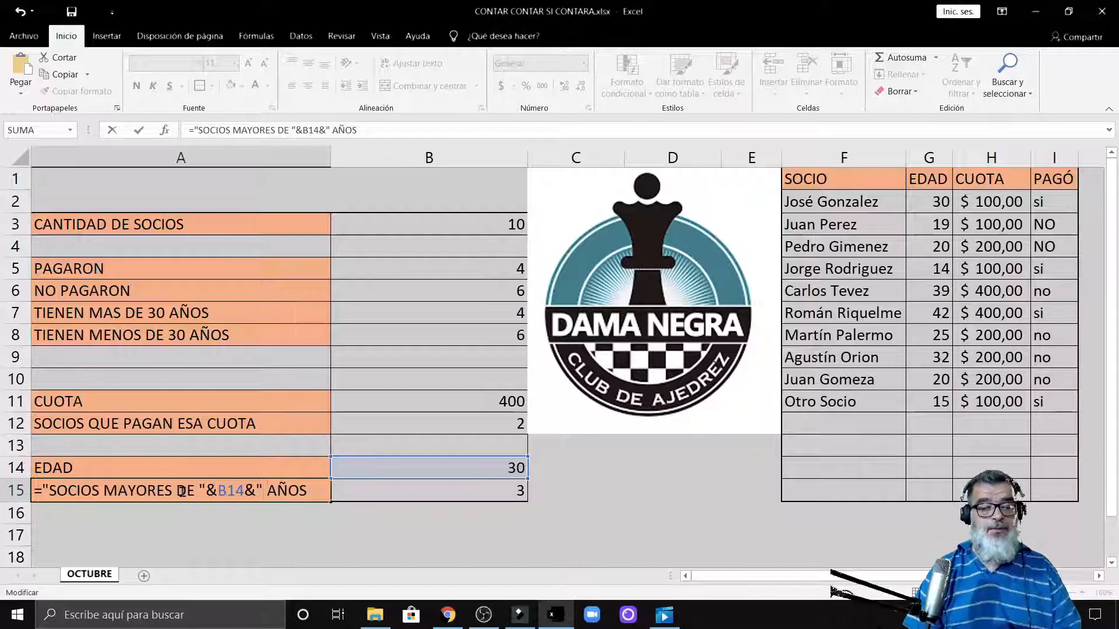
key("Right")
key("Right")
key("Right")
key("Right")
key("Right")
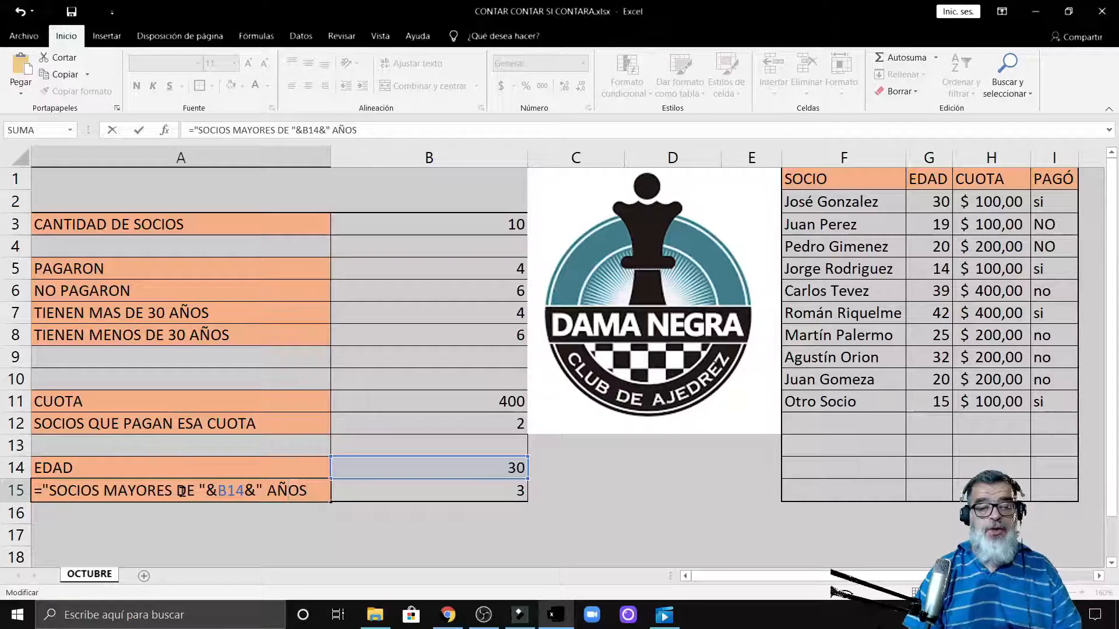
type("\"")
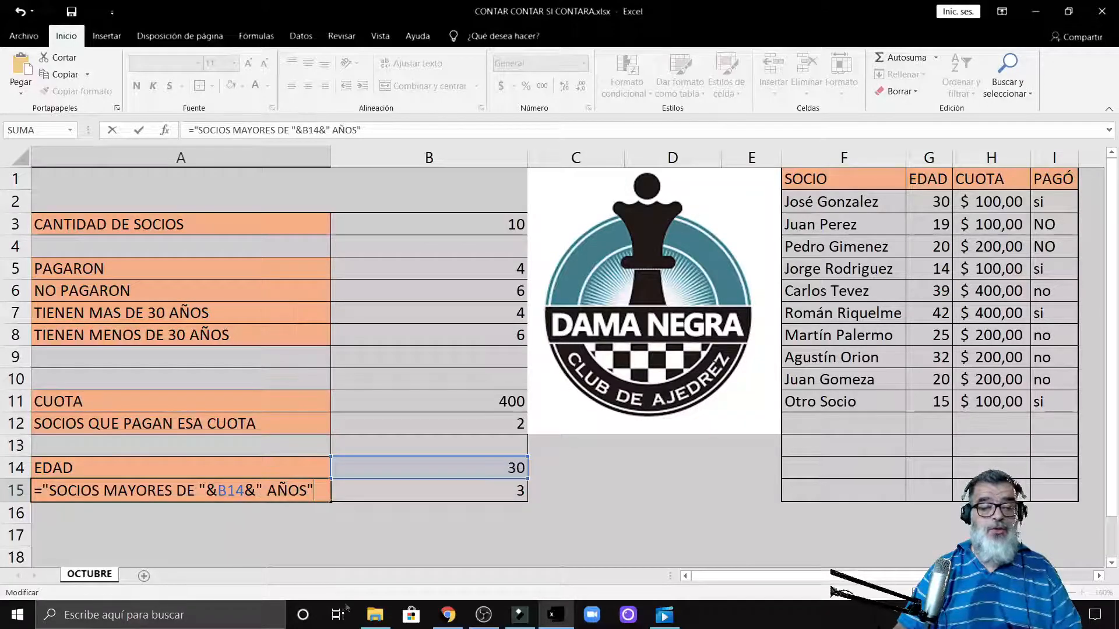
key("Return")
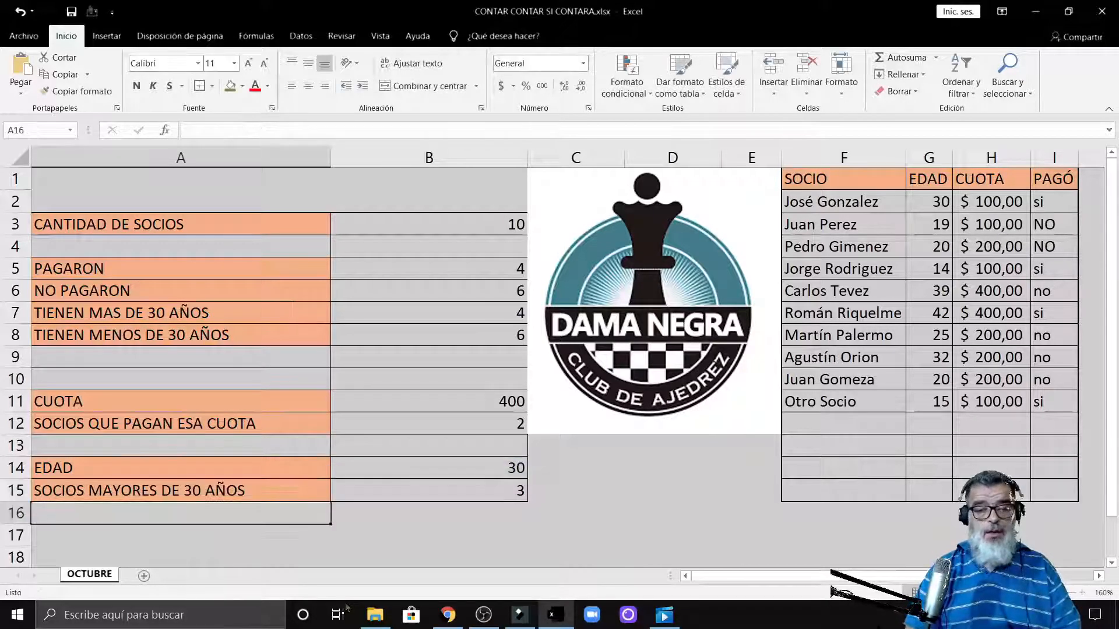
- Set the EDAD value in B14 to 20 to test the dynamic label in A15
left_click(102, 491)
left_click(520, 469)
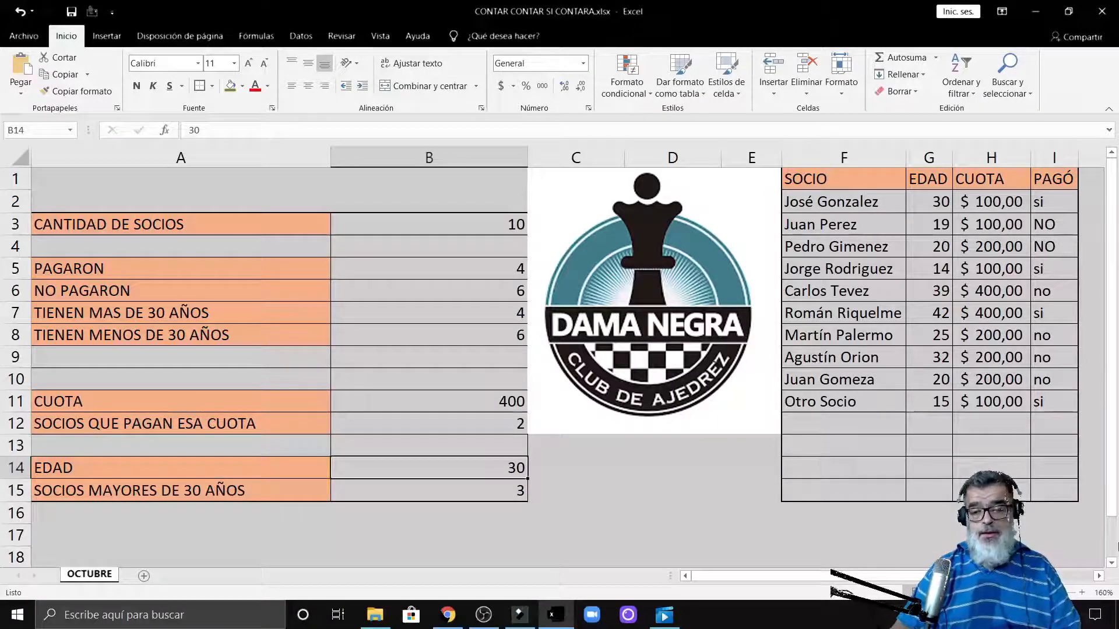
type("20")
key("Return")
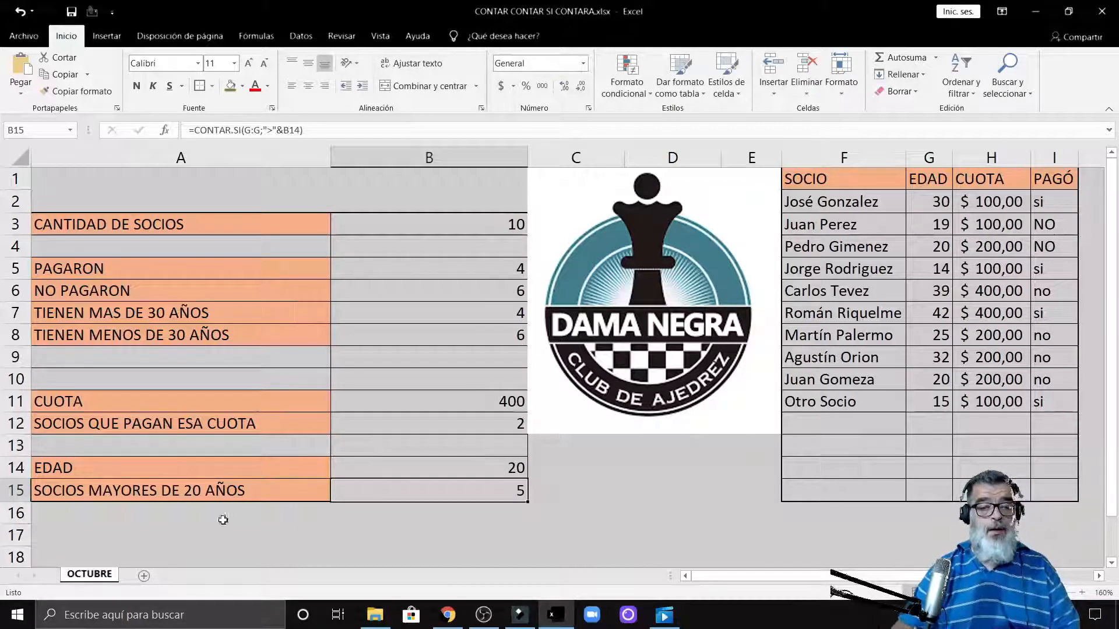
- Remove the spaces after DE and before AÑOS inside the quoted texts of A15's formula
left_click(194, 494)
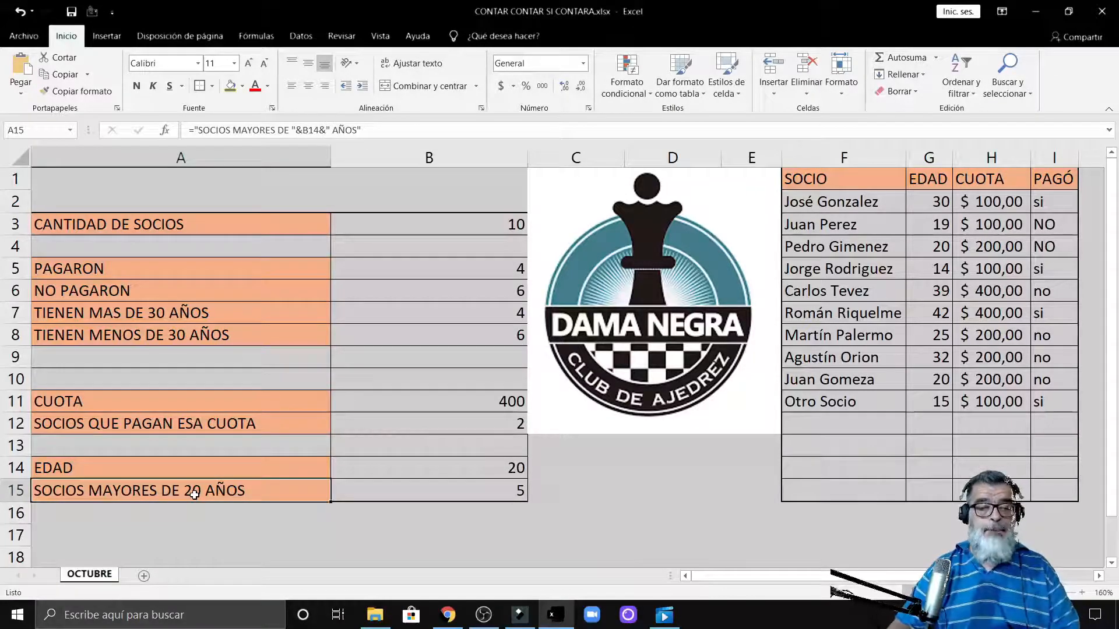
double_click(194, 494)
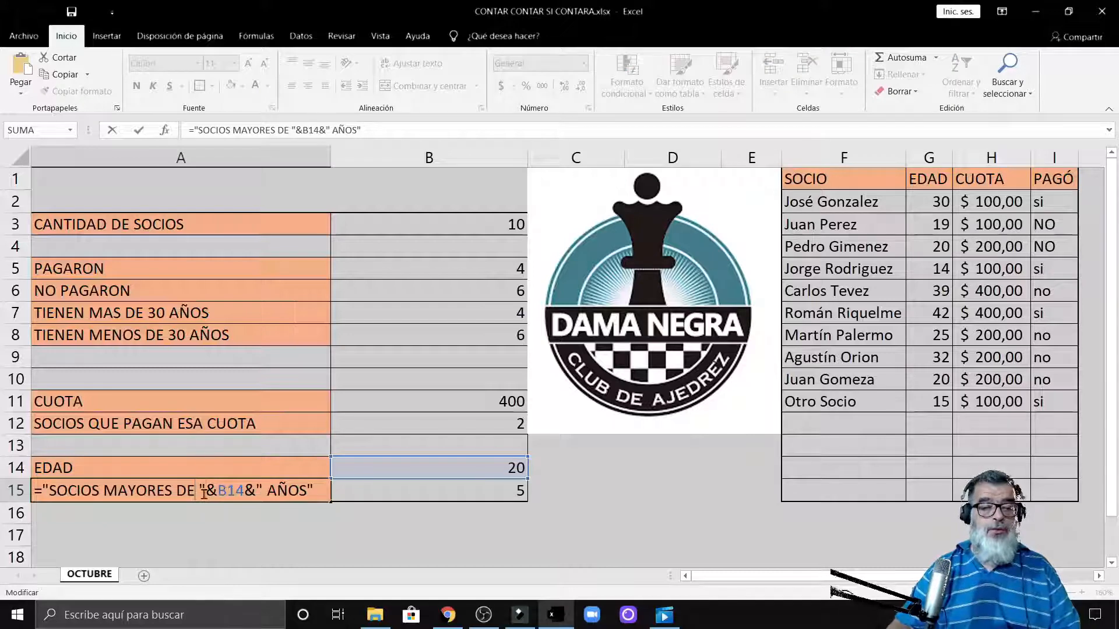
key("Left")
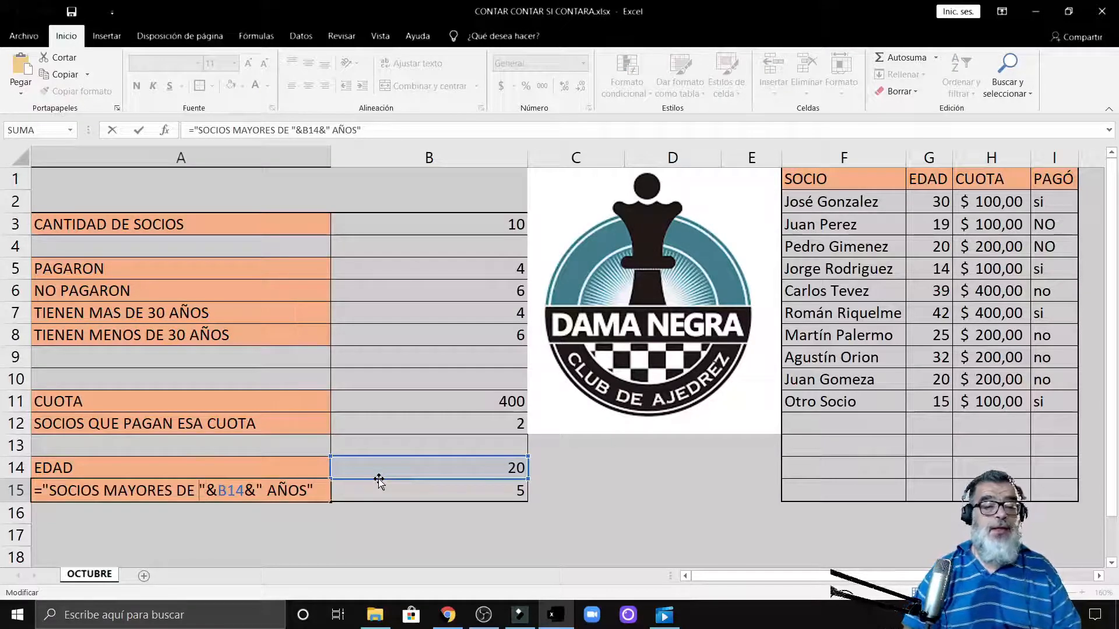
key("Delete")
key("Right")
key("Right")
key("Right")
key("Right")
key("Right")
key("Right")
key("Right")
key("Right")
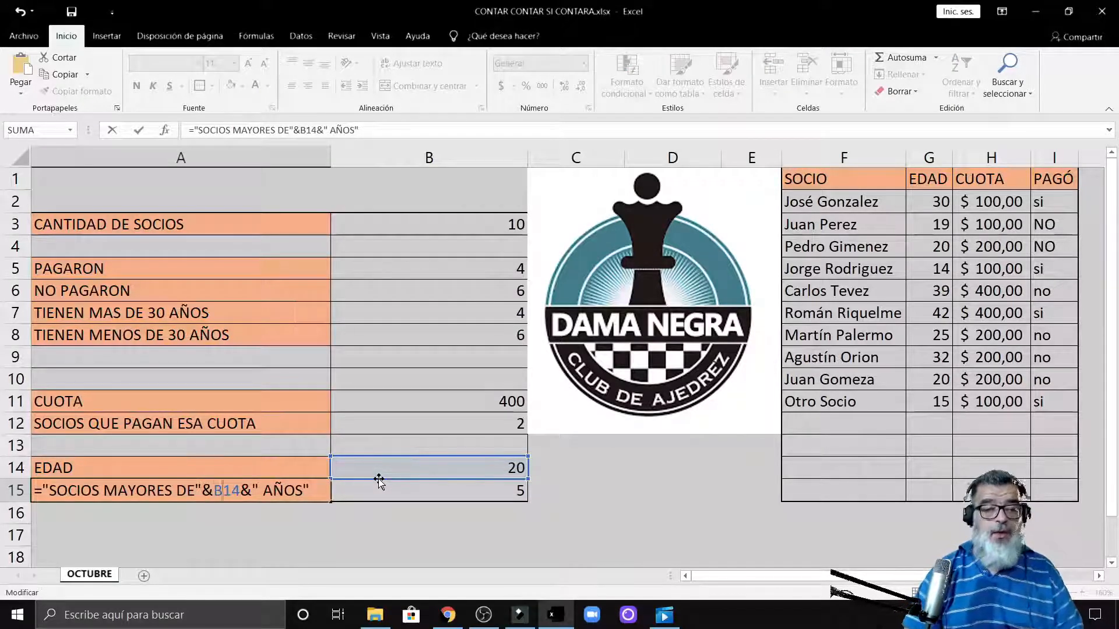
key("BackSpace")
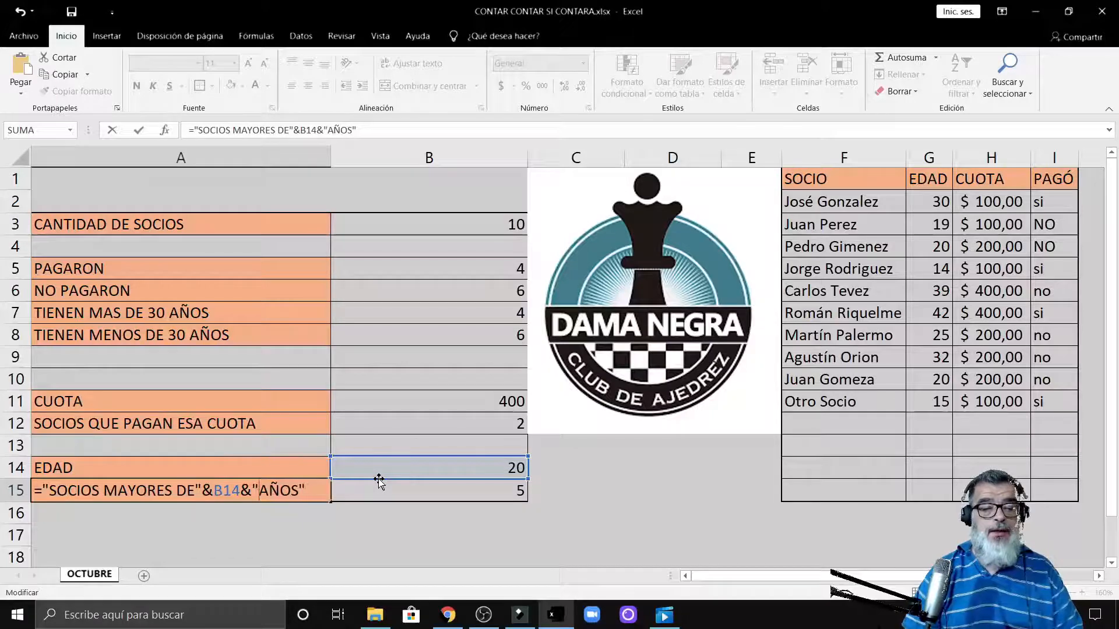
key("Return")
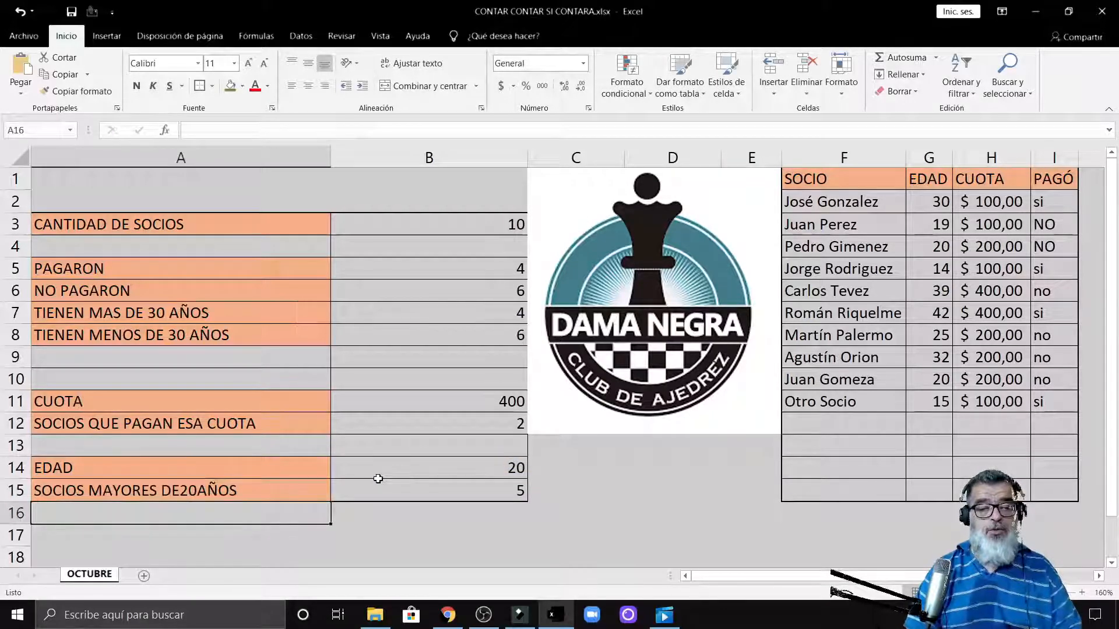
- Restore both spaces inside the quotes of A15's formula, giving ="SOCIOS MAYORES DE "&B14&" AÑOS"
double_click(201, 490)
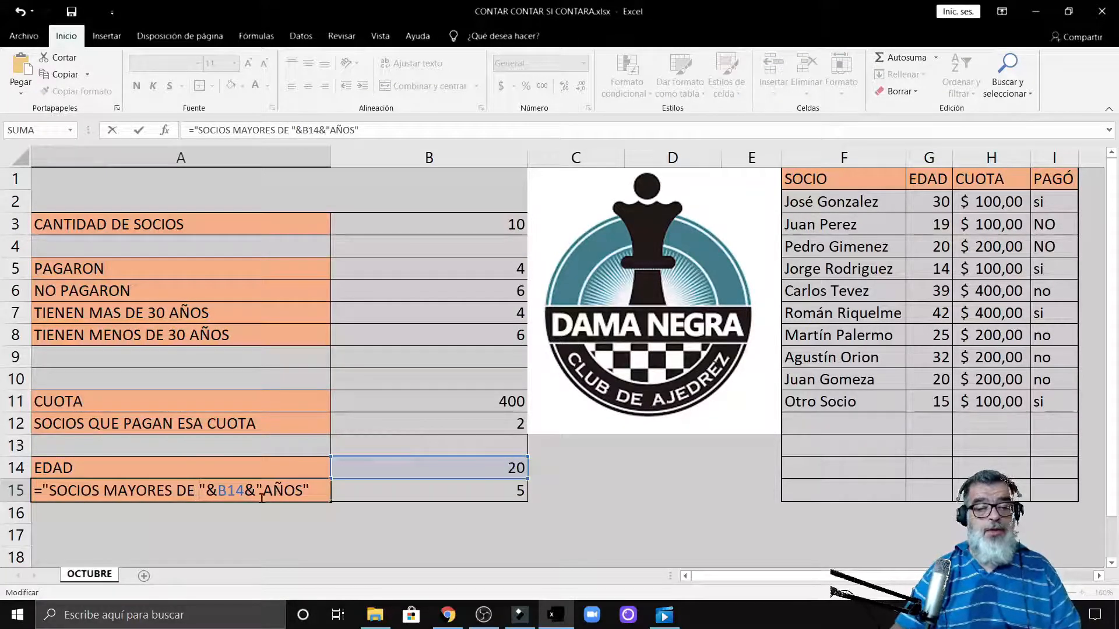
left_click(265, 486)
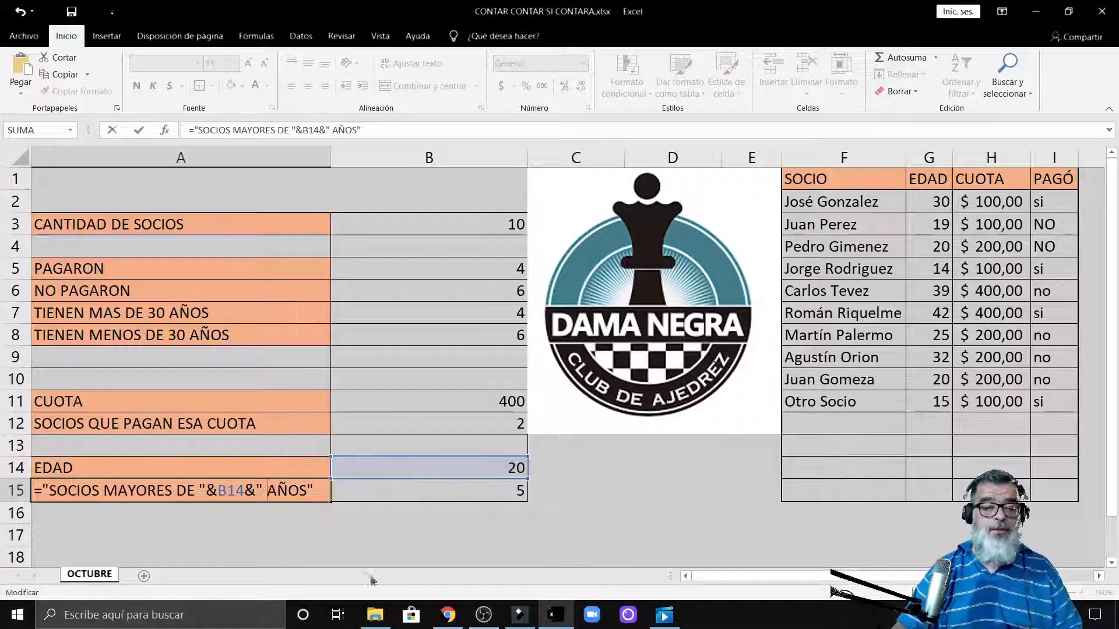
key("Return")
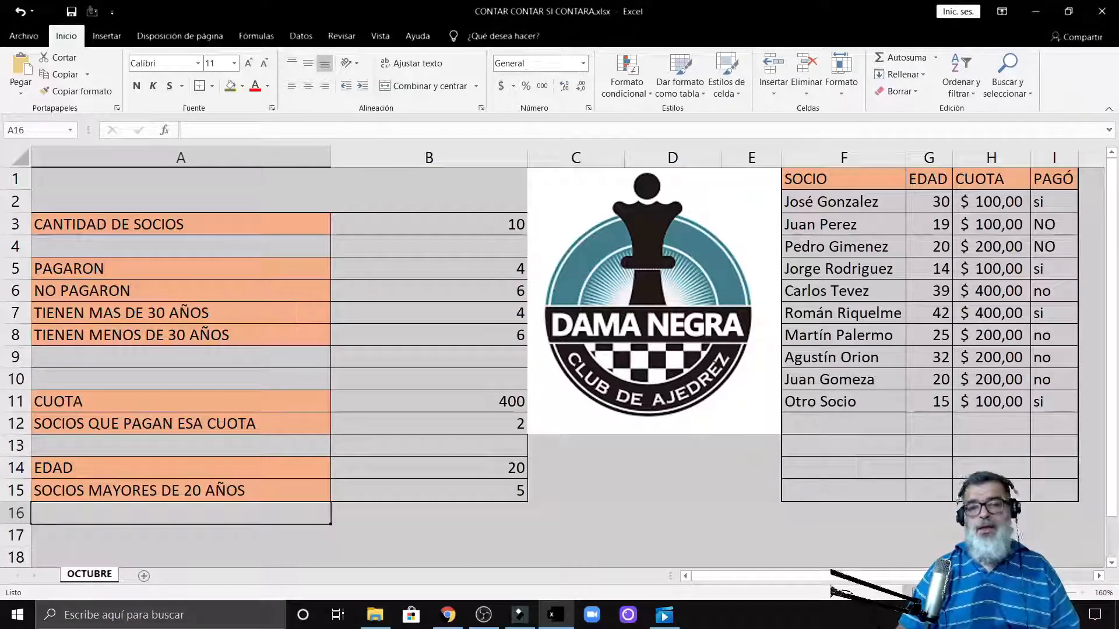
- Review the label formula in A15 and the CONTARA formula in B3 with its column F reference
left_click(65, 495)
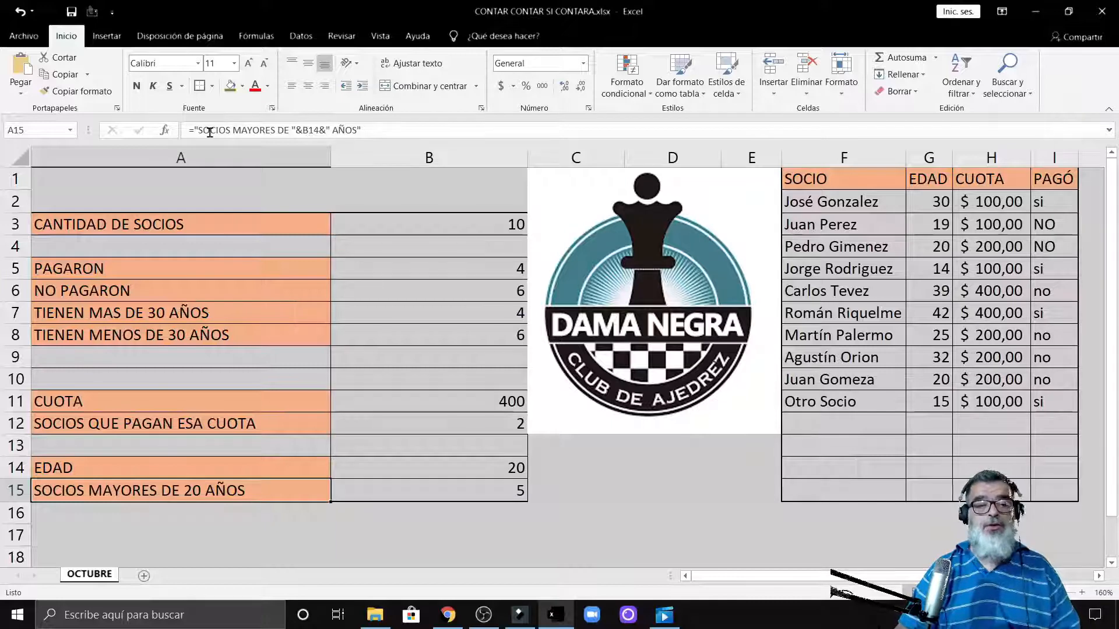
left_click_drag(190, 127, 389, 126)
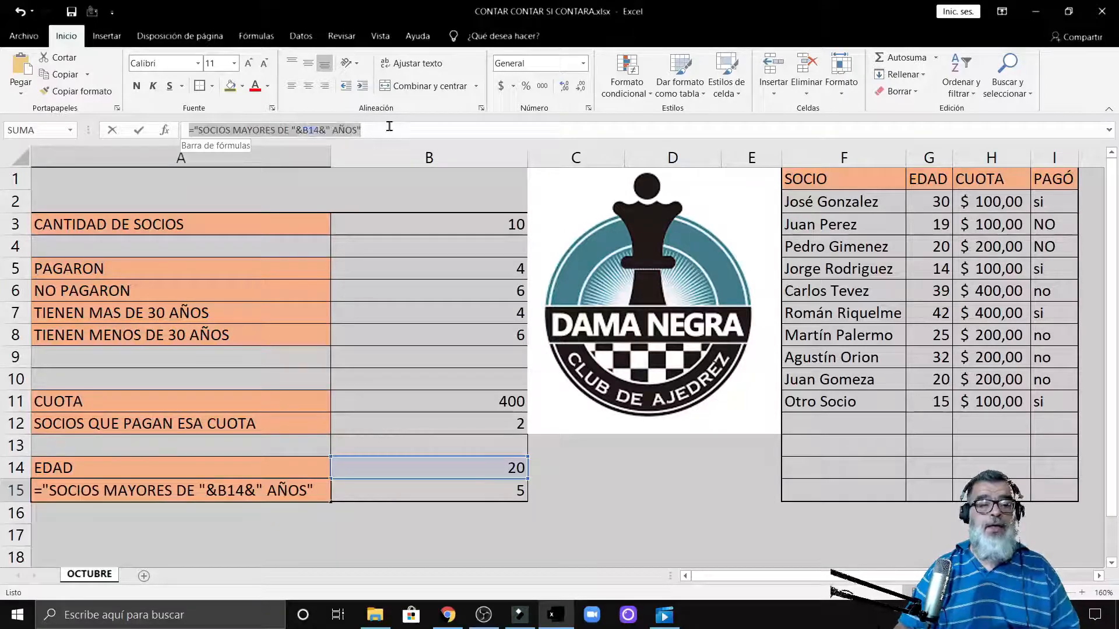
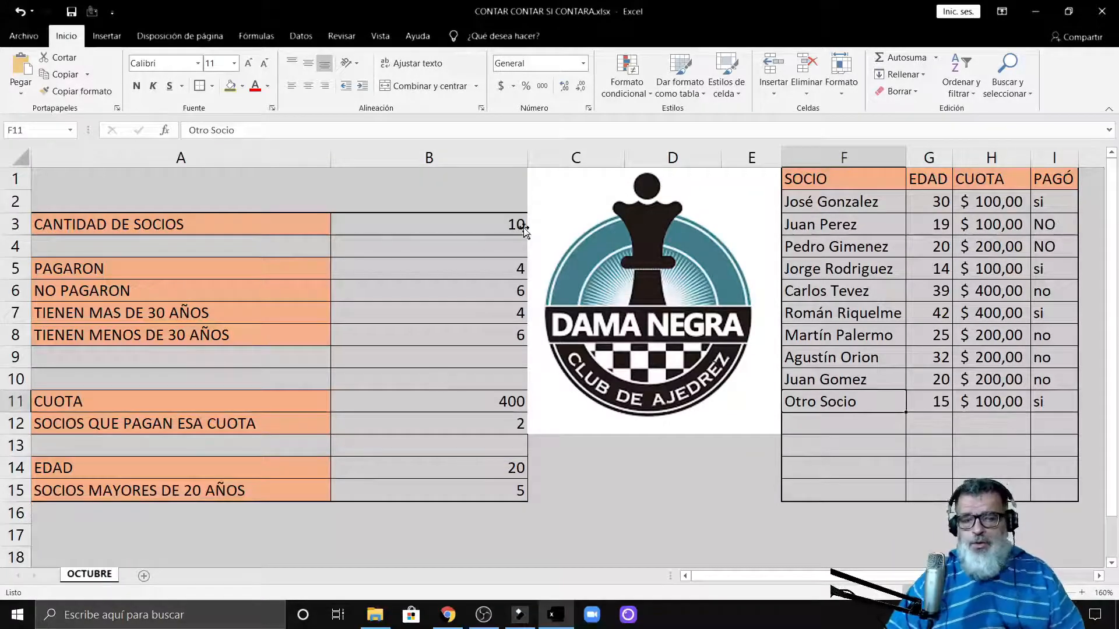
double_click(518, 225)
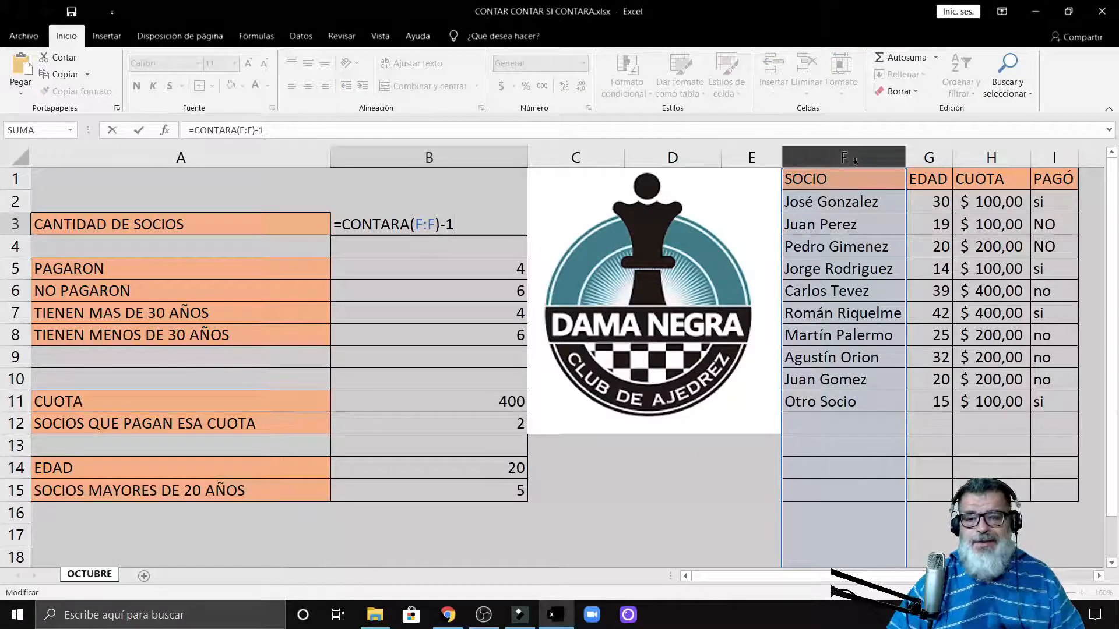
left_click(939, 287)
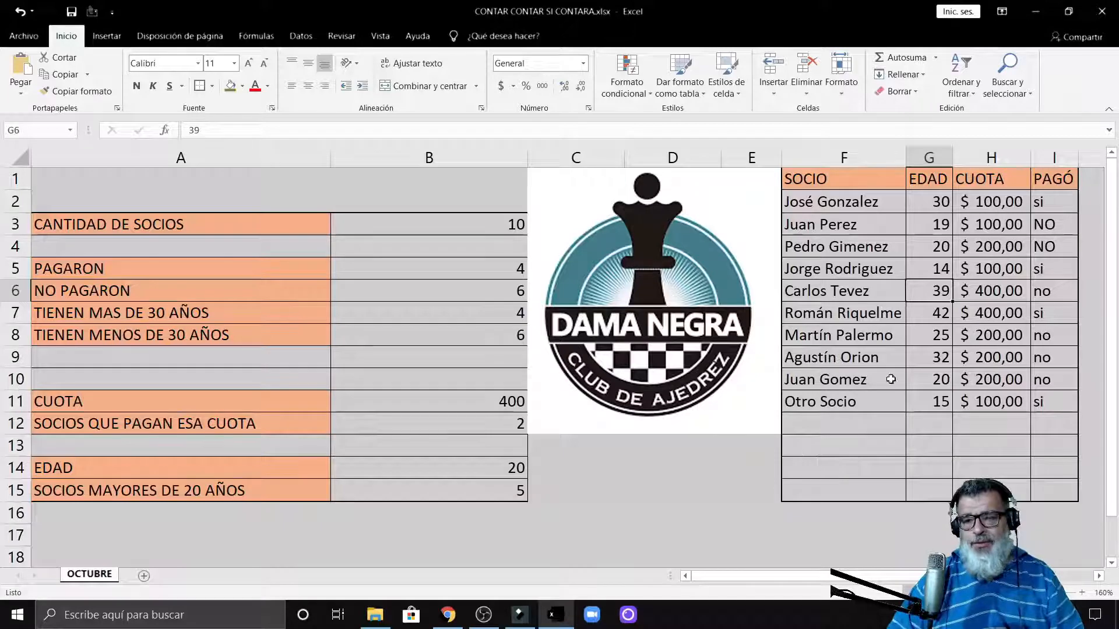
- Convert the member list in F1:I11 into a table with headers
left_click(848, 228)
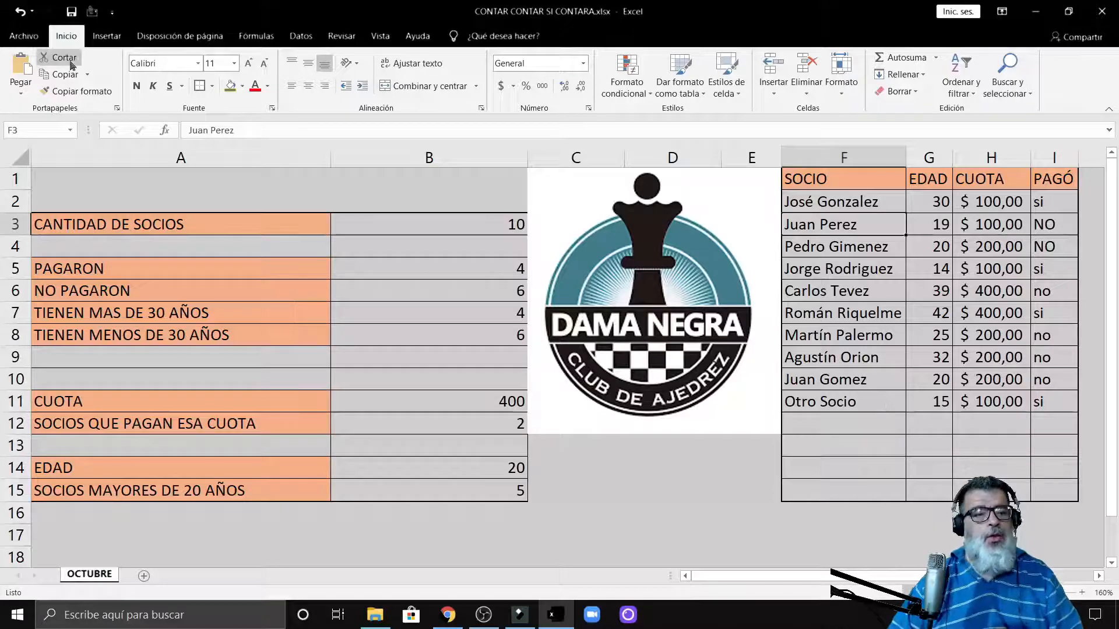
left_click(111, 36)
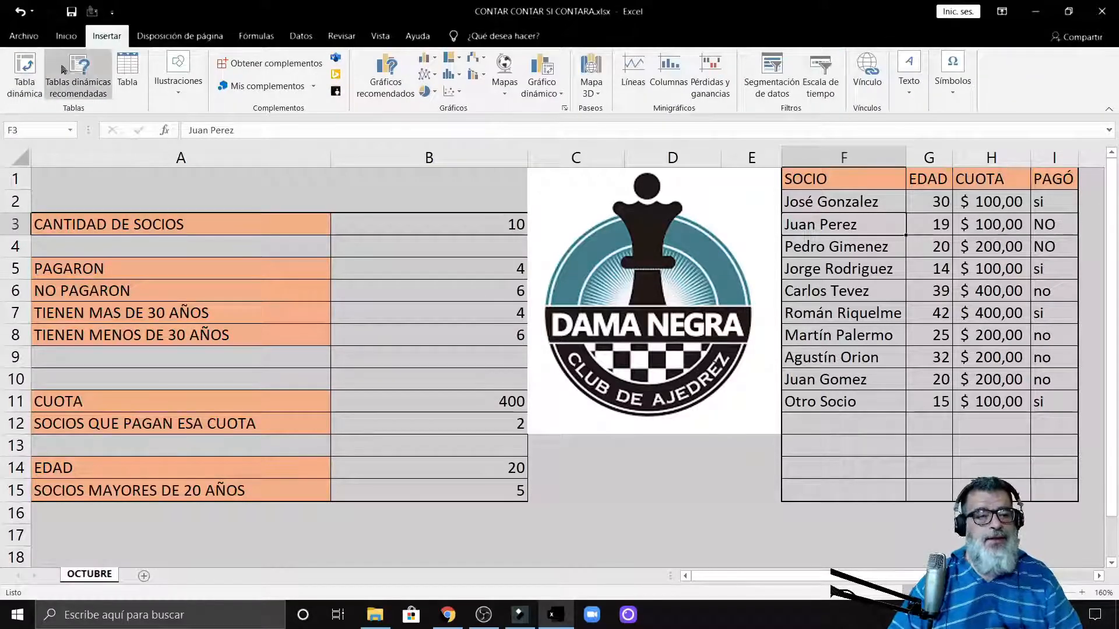
left_click(119, 69)
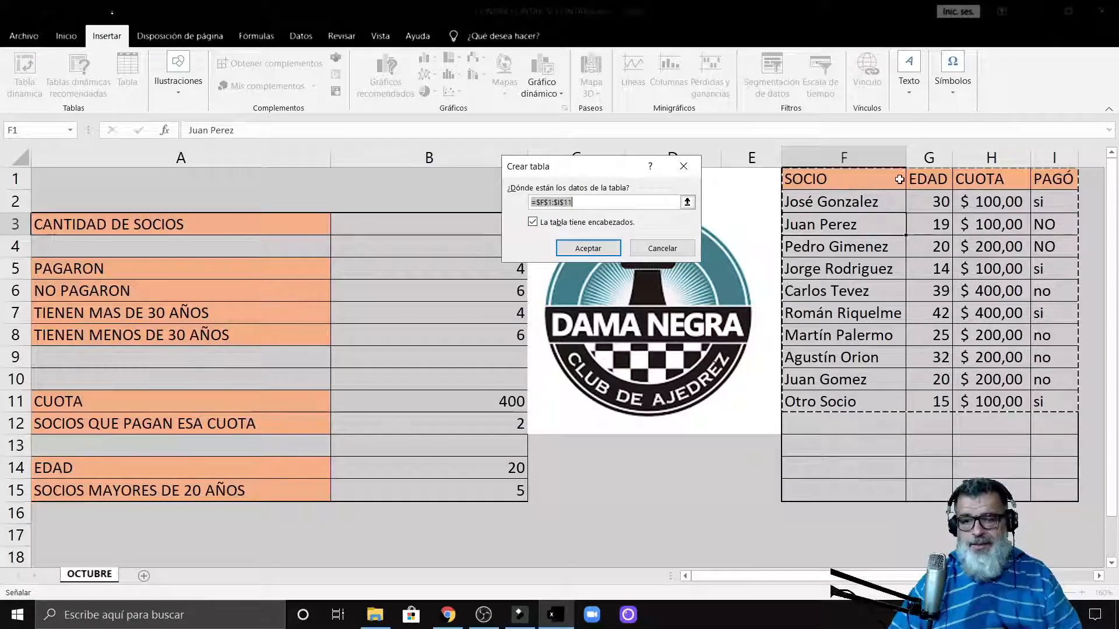
left_click(580, 250)
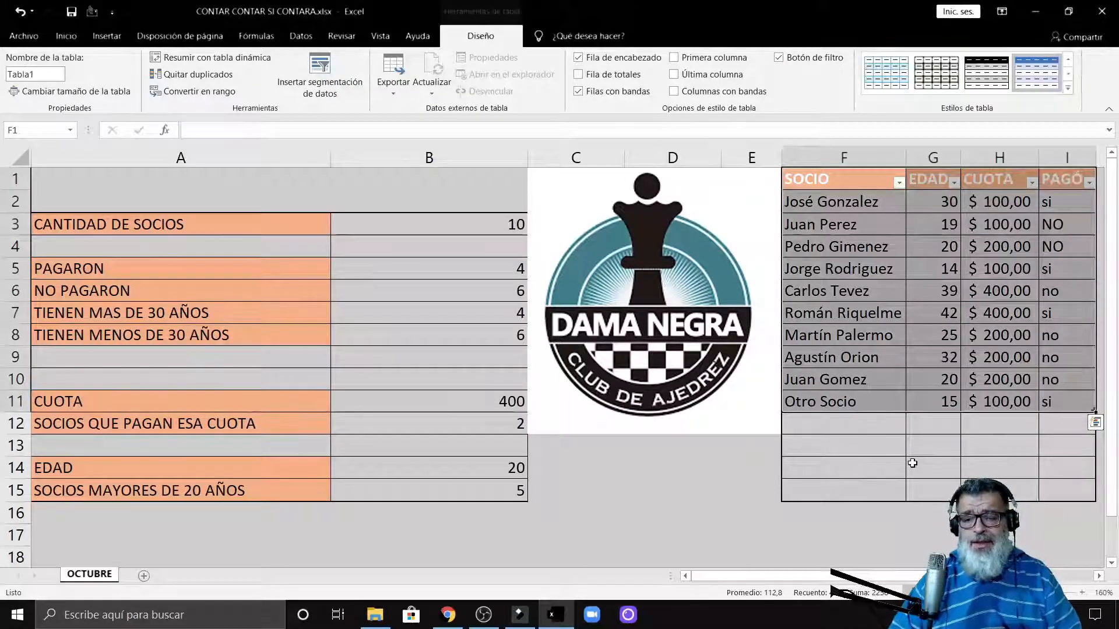
left_click(912, 464)
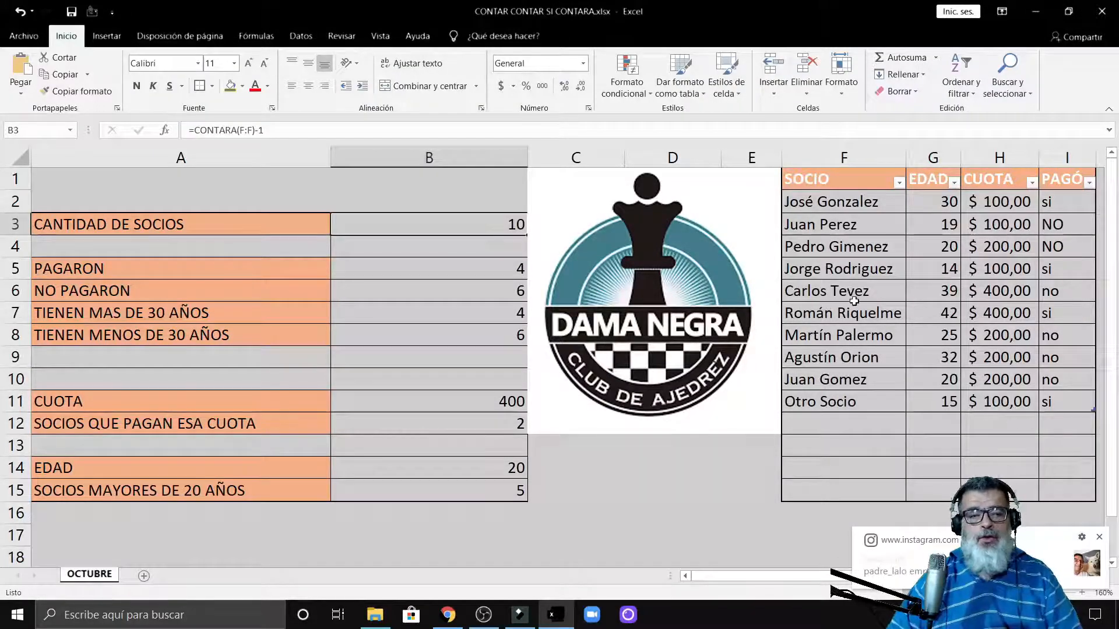
- Rename the member table as ListaSocios
left_click(868, 283)
key("ctrl+Up")
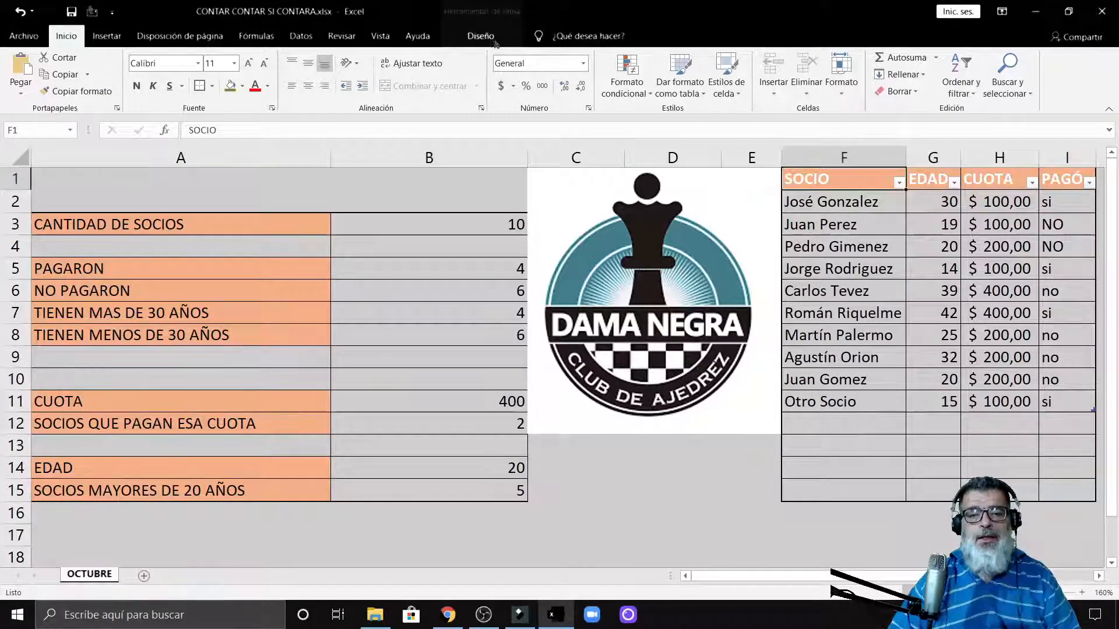
left_click(656, 500)
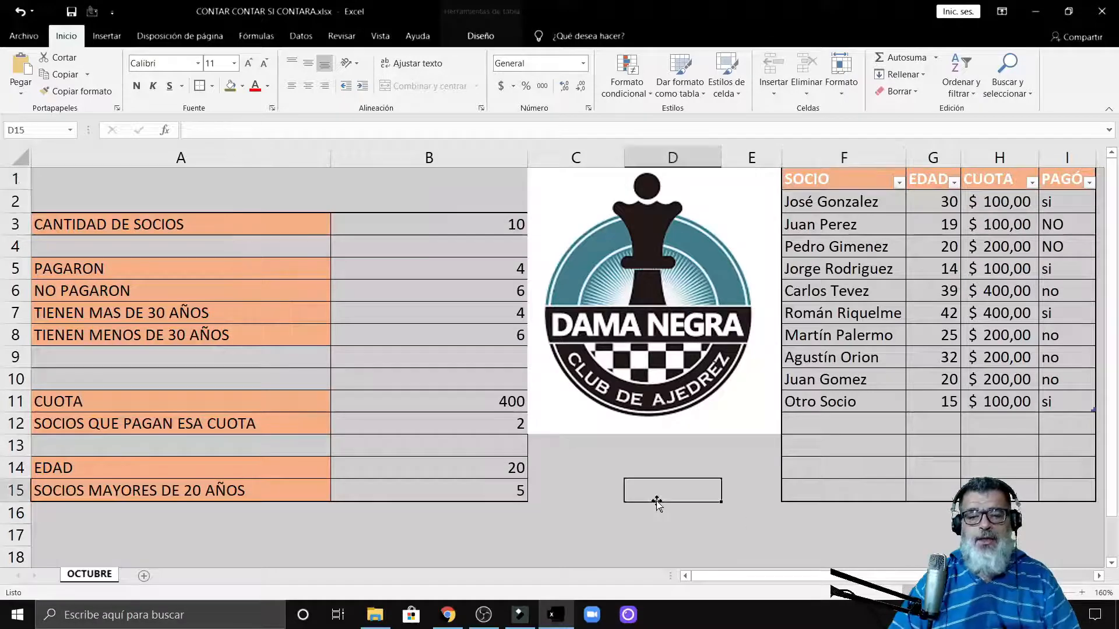
double_click(880, 310)
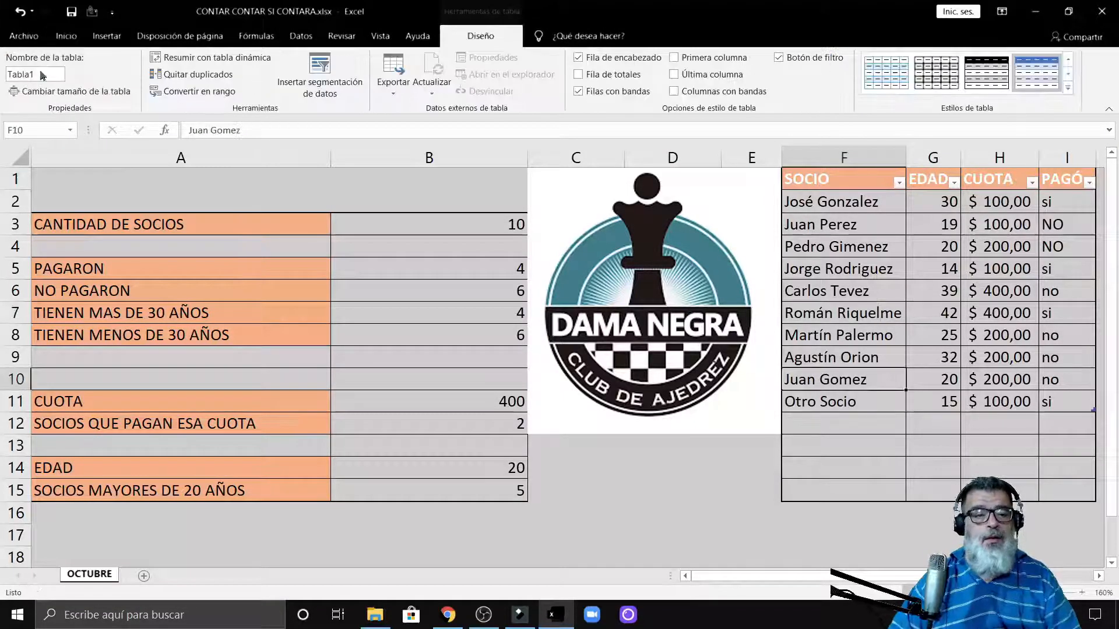
left_click(41, 74)
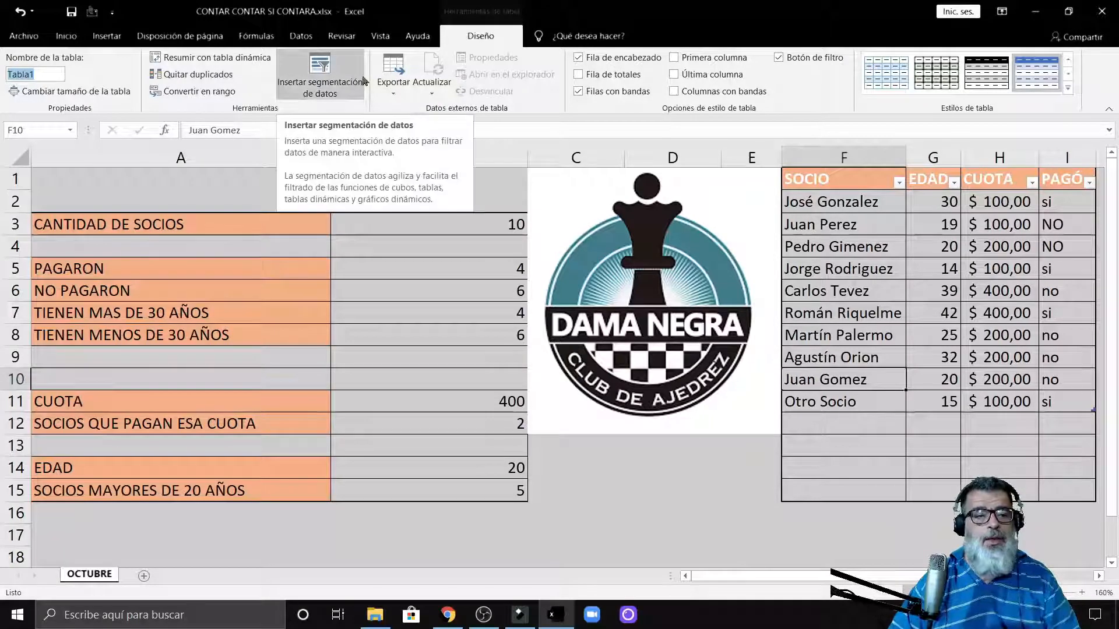
type("lIST")
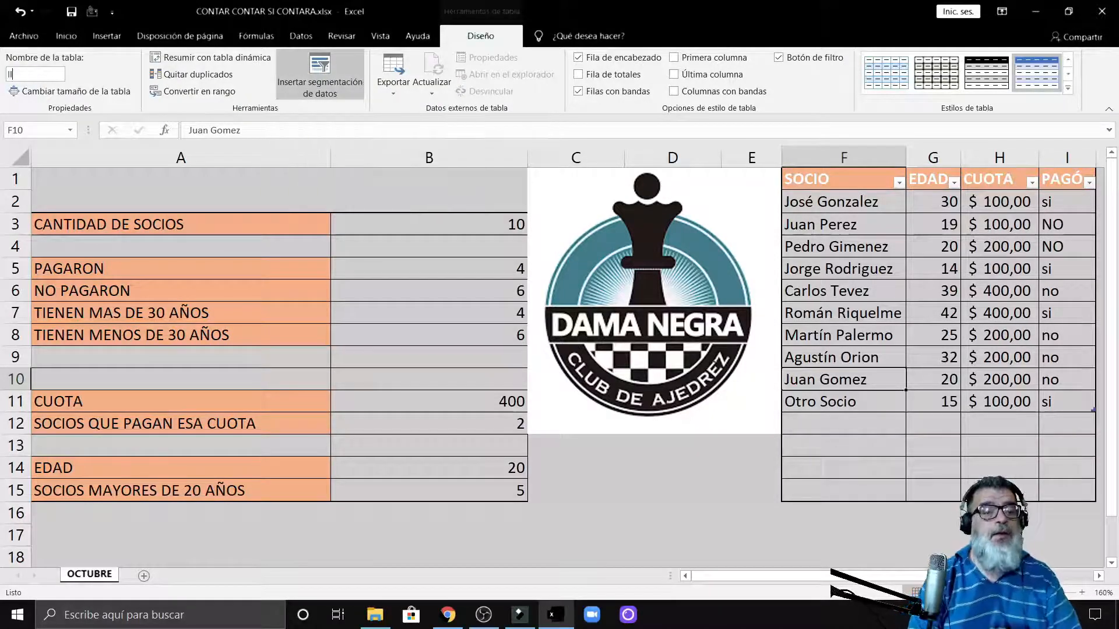
key("BackSpace")
key("BackSpace")
type("ListaSocios")
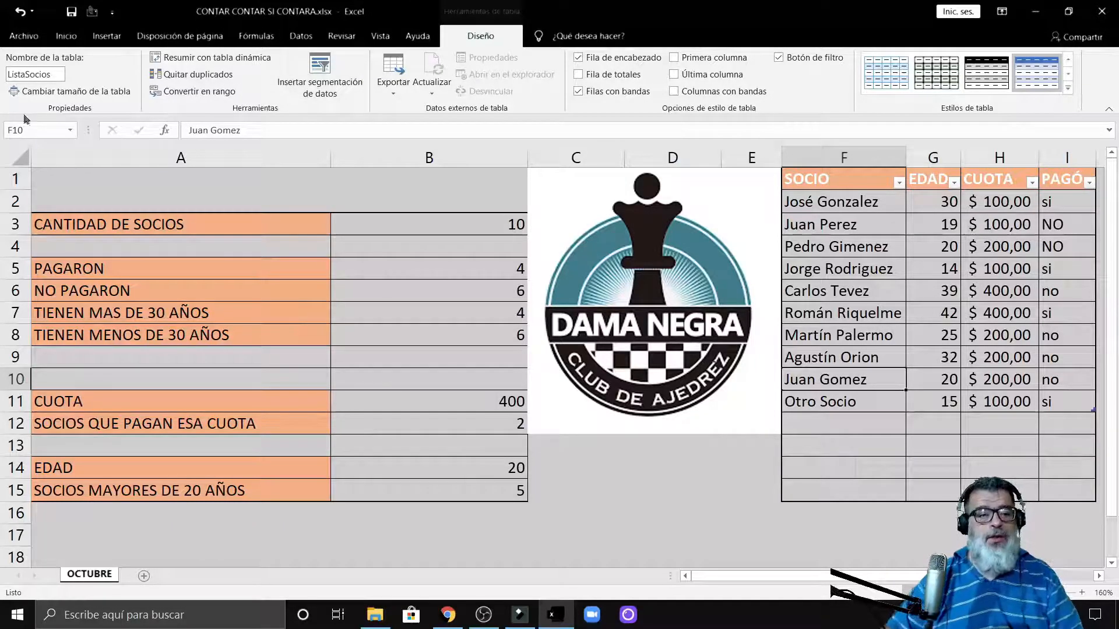
left_click(63, 75)
left_click(54, 74)
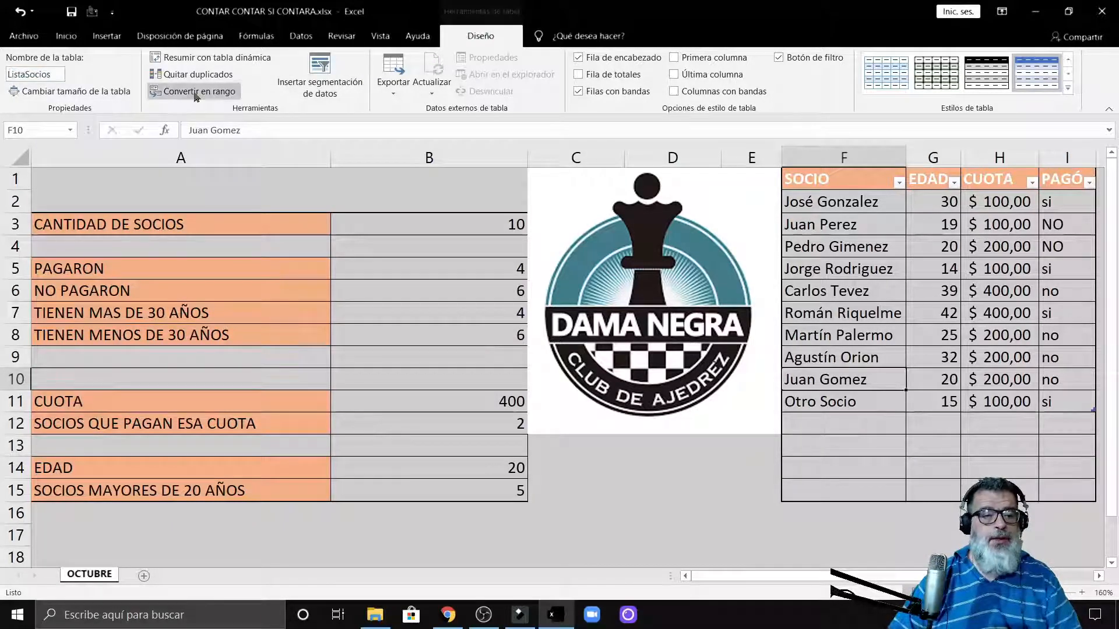
left_click(944, 285)
- Replace the column F reference in B3 with the table's SOCIO column, giving =CONTARA(ListaSocios[SOCIO])-1
double_click(507, 230)
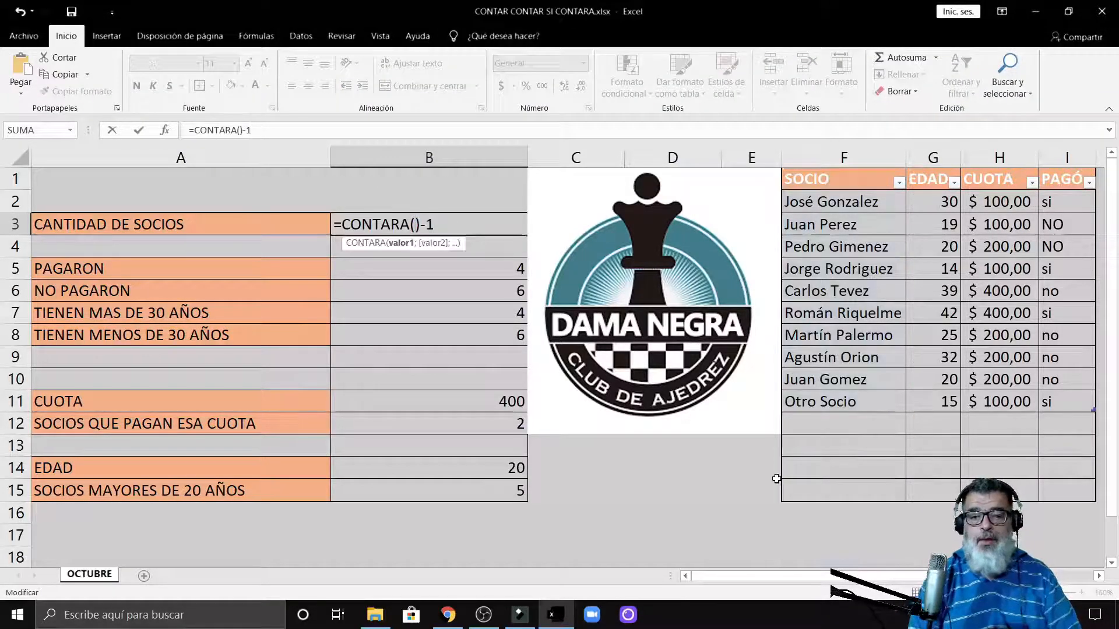
type("lis")
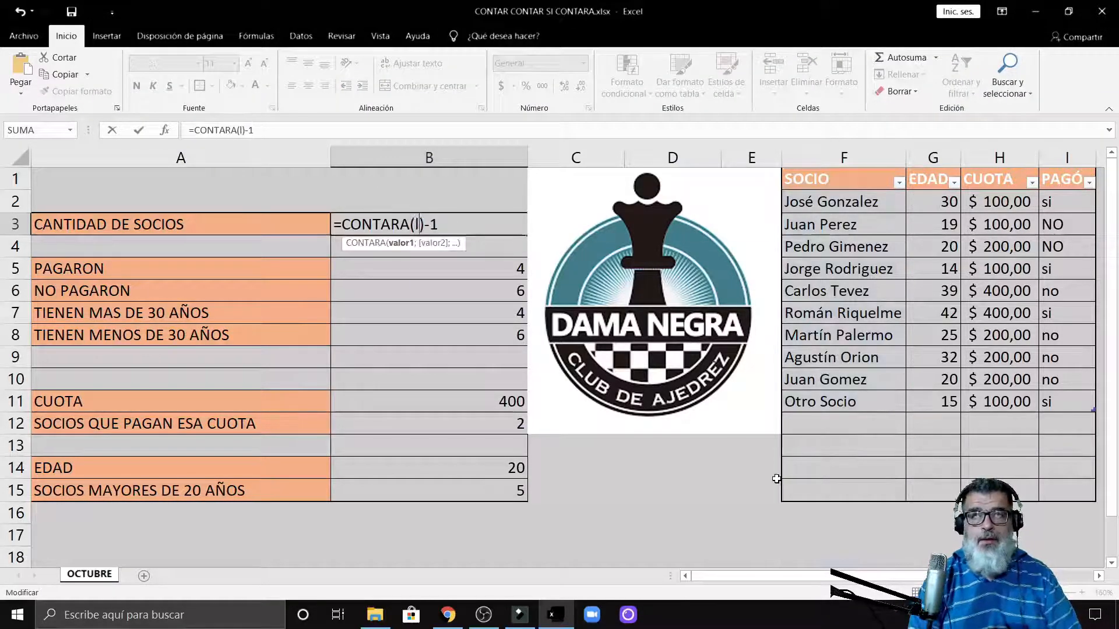
type("t")
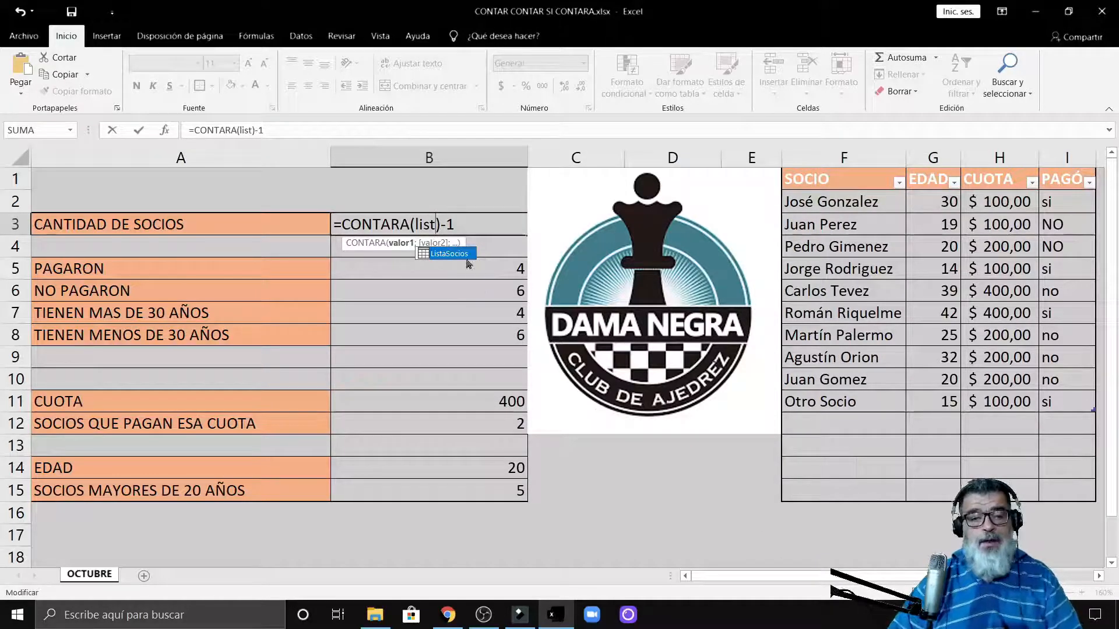
double_click(449, 254)
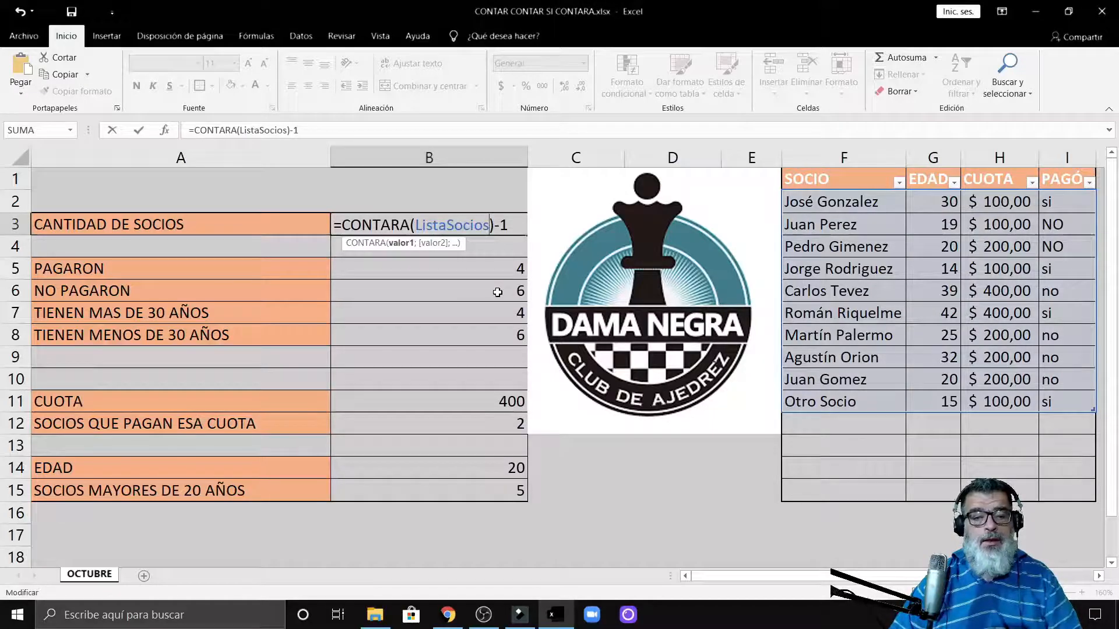
type("[")
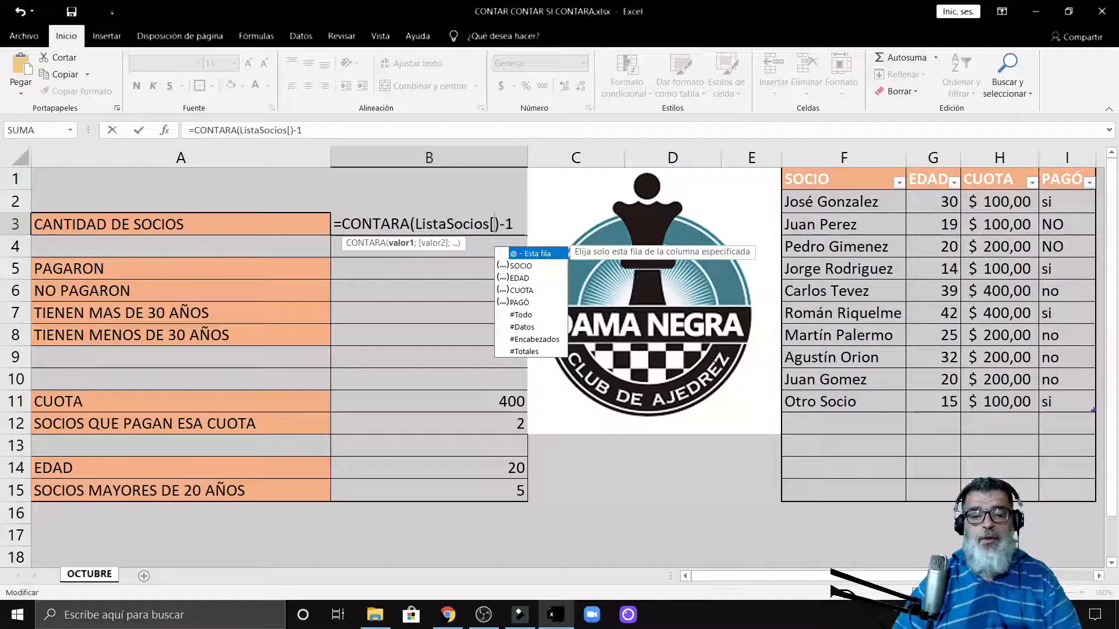
left_click(527, 268)
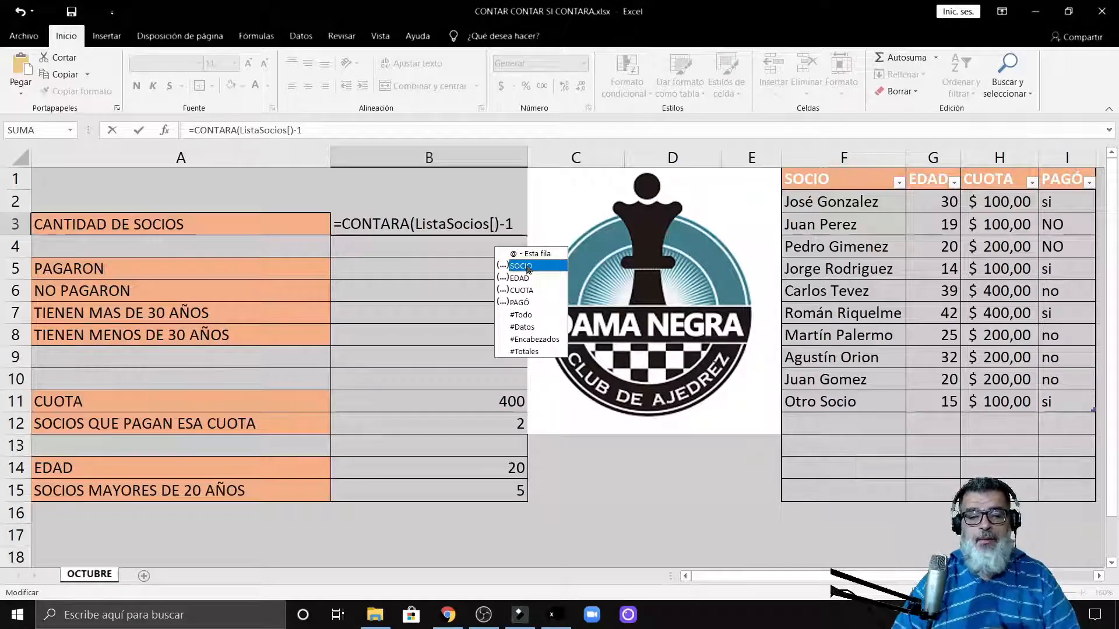
double_click(514, 266)
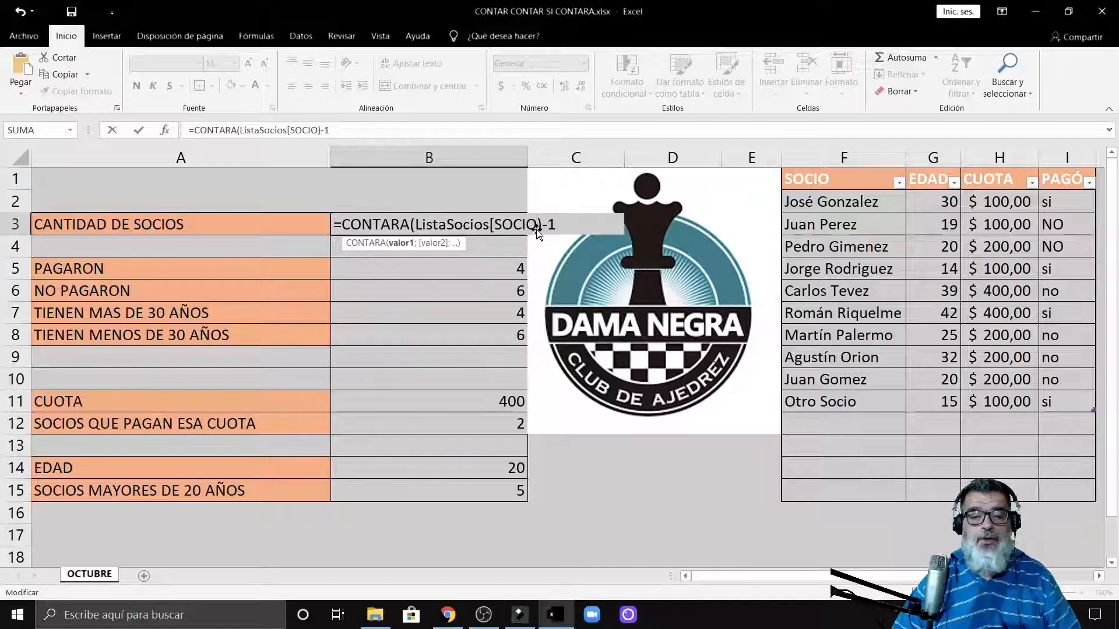
type("]")
key("Return")
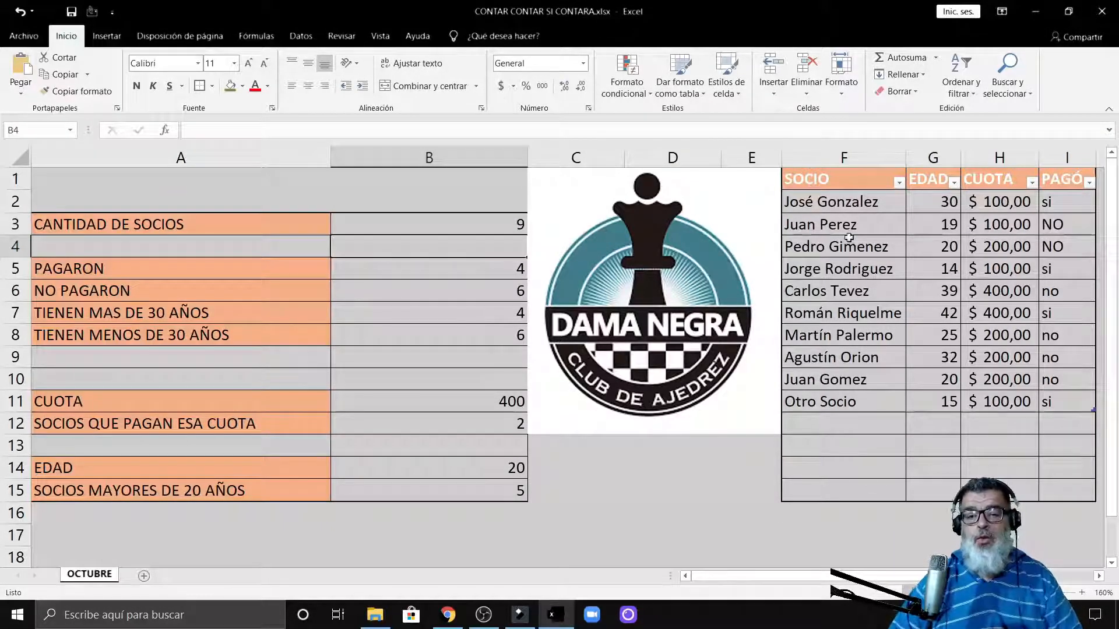
- Count the members one by one in the SOCIO column, from F2 to F11
left_click(859, 203)
left_click(859, 227)
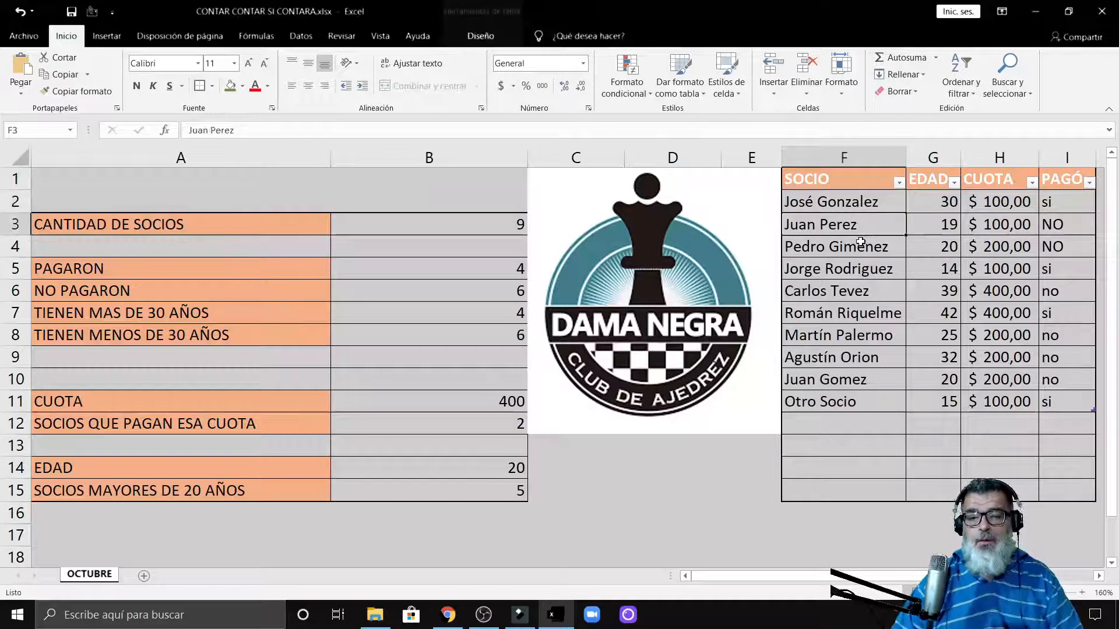
left_click(861, 248)
left_click(860, 270)
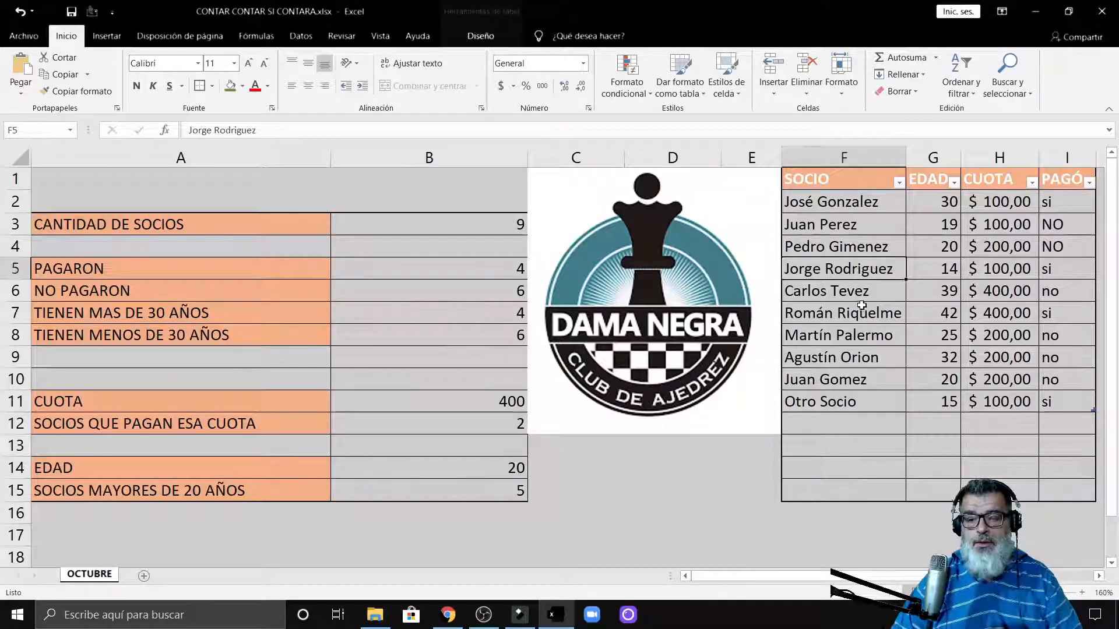
left_click(861, 292)
left_click(860, 315)
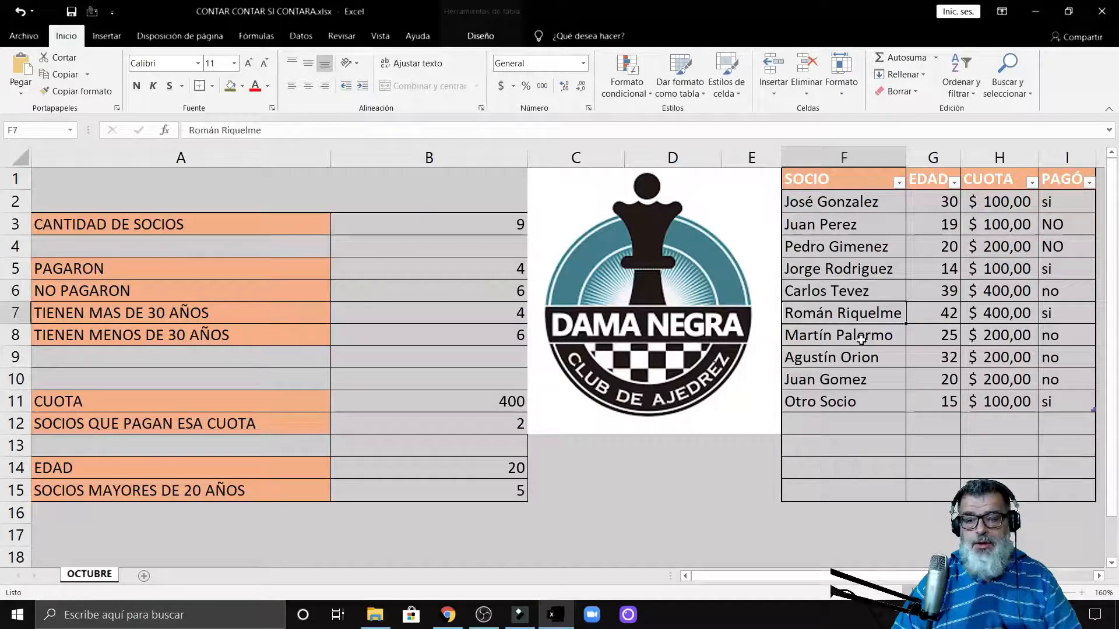
left_click(861, 337)
left_click(861, 358)
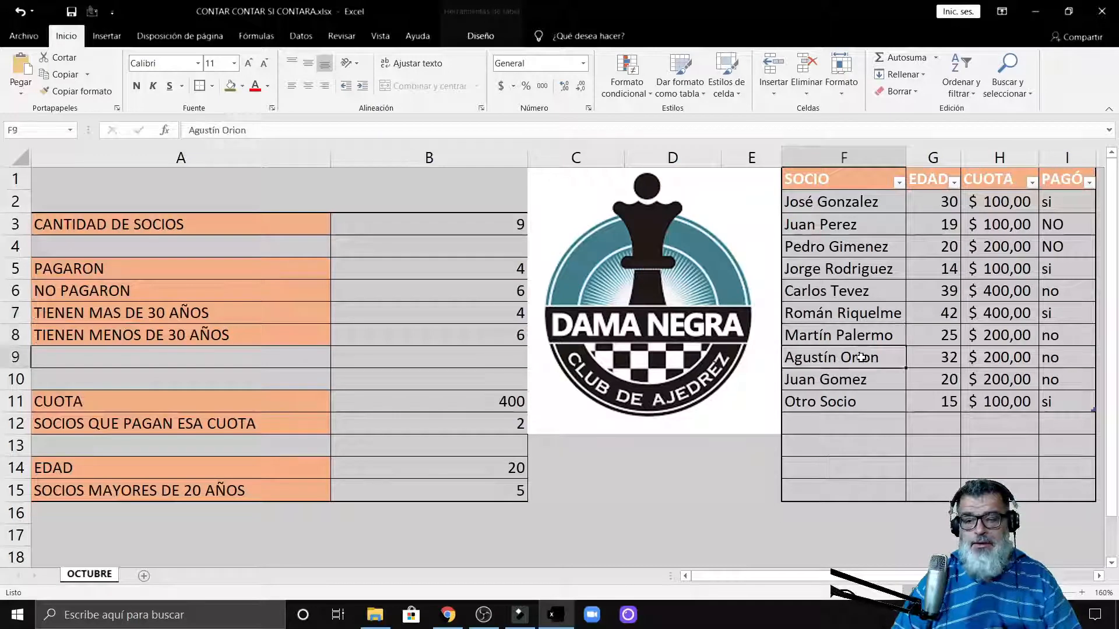
left_click(846, 383)
left_click(839, 399)
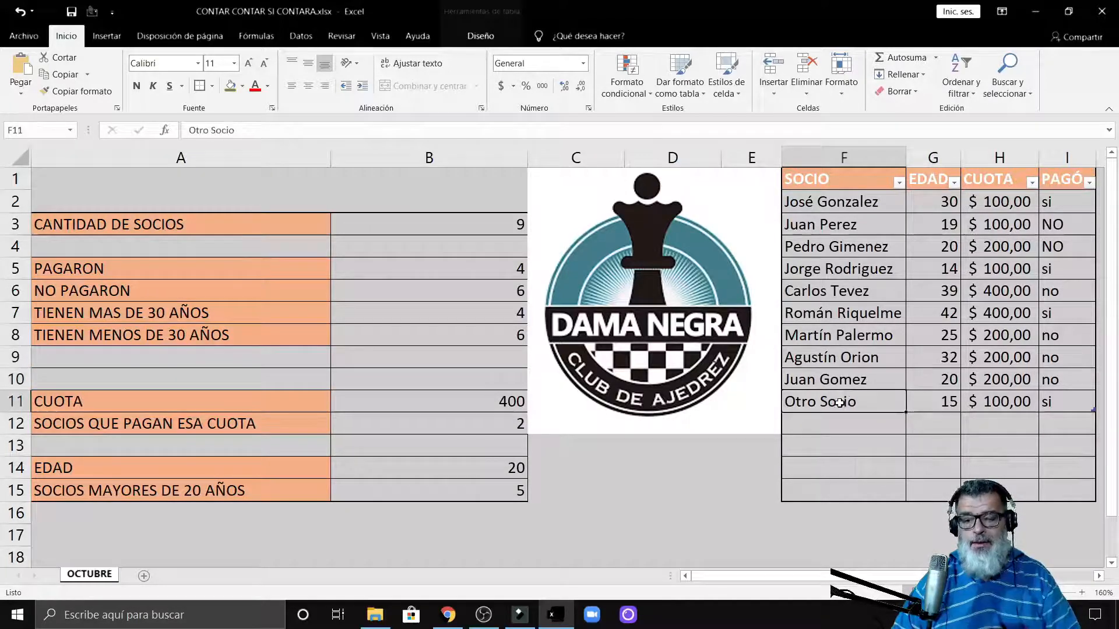
- Remove the -1 from B3's formula so that it reads =CONTARA(ListaSocios[SOCIO])
double_click(492, 230)
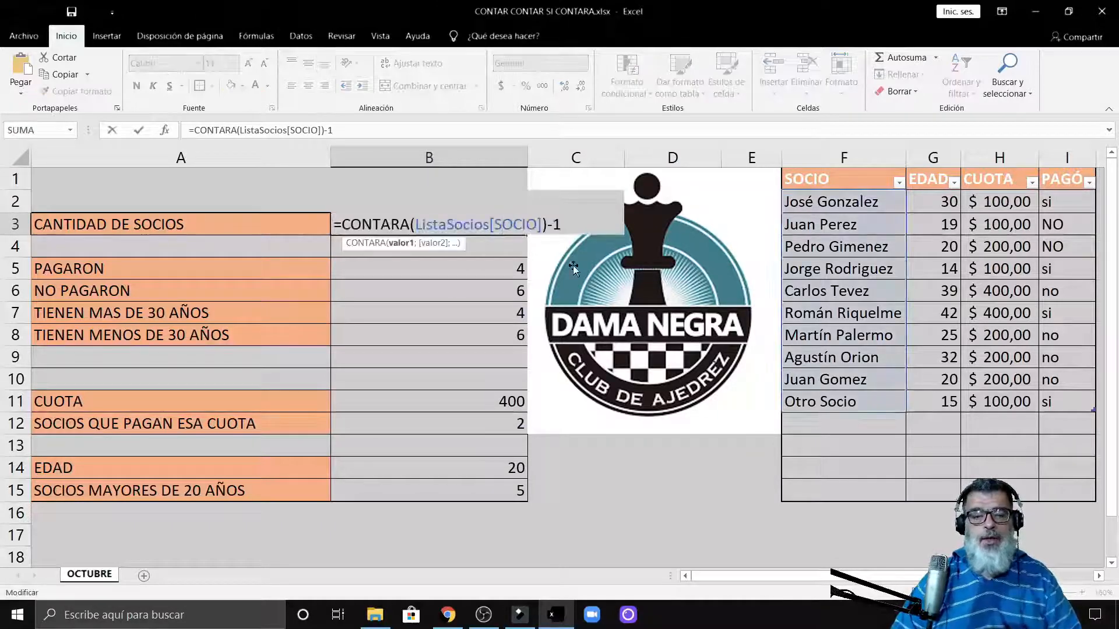
left_click(561, 224)
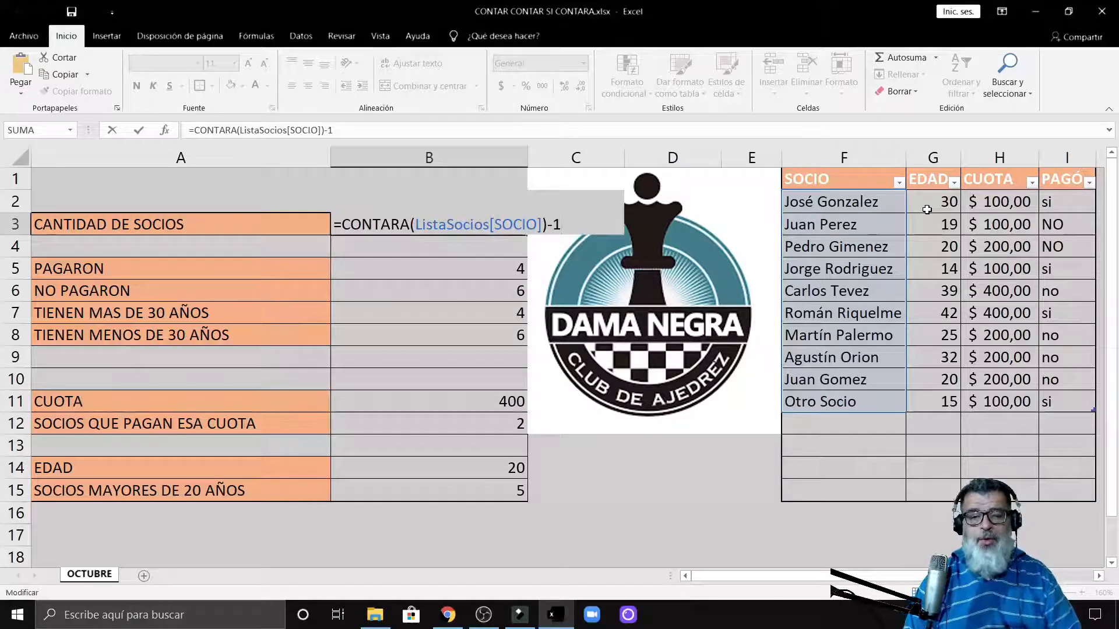
key("BackSpace")
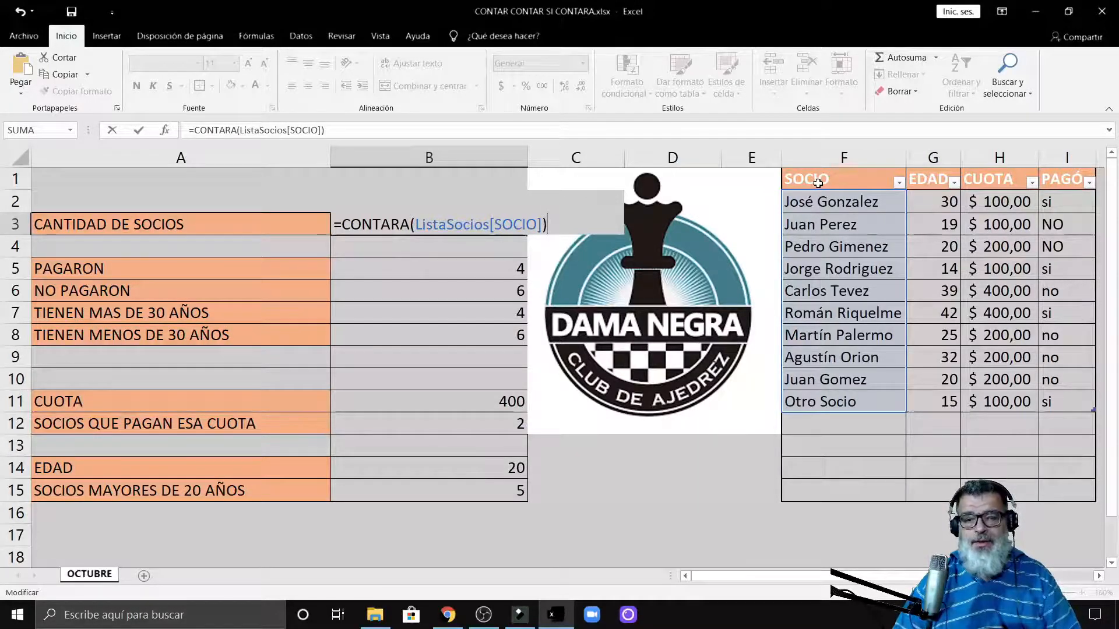
key("Return")
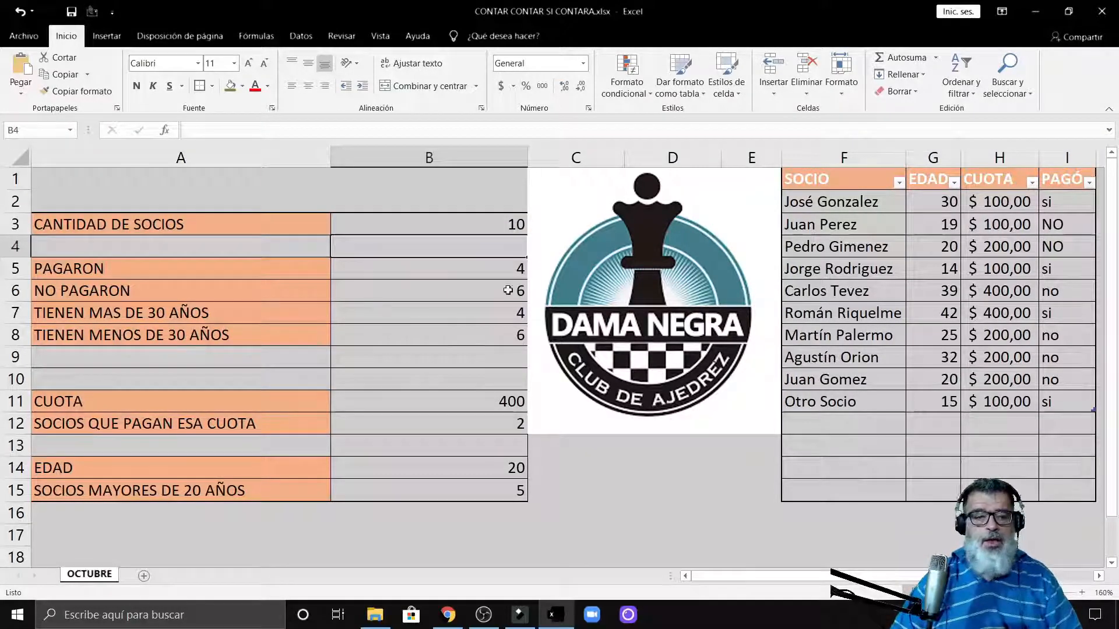
left_click(510, 267)
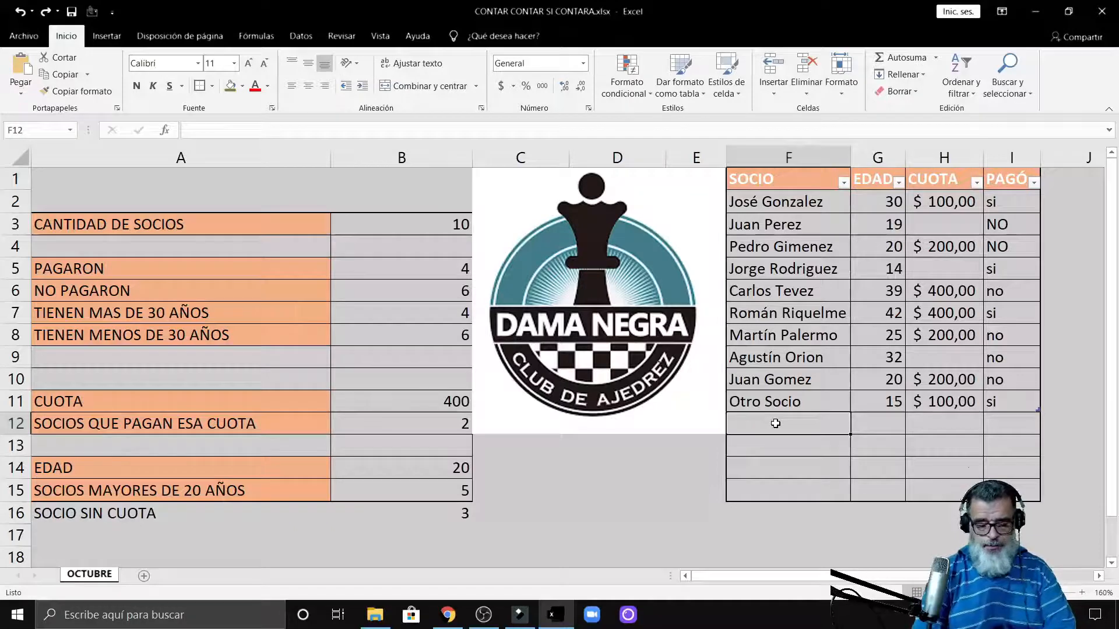
- Add a new member's first name in F12, directly below the table's last row
type("jUA")
key("BackSpace")
key("BackSpace")
key("BackSpace")
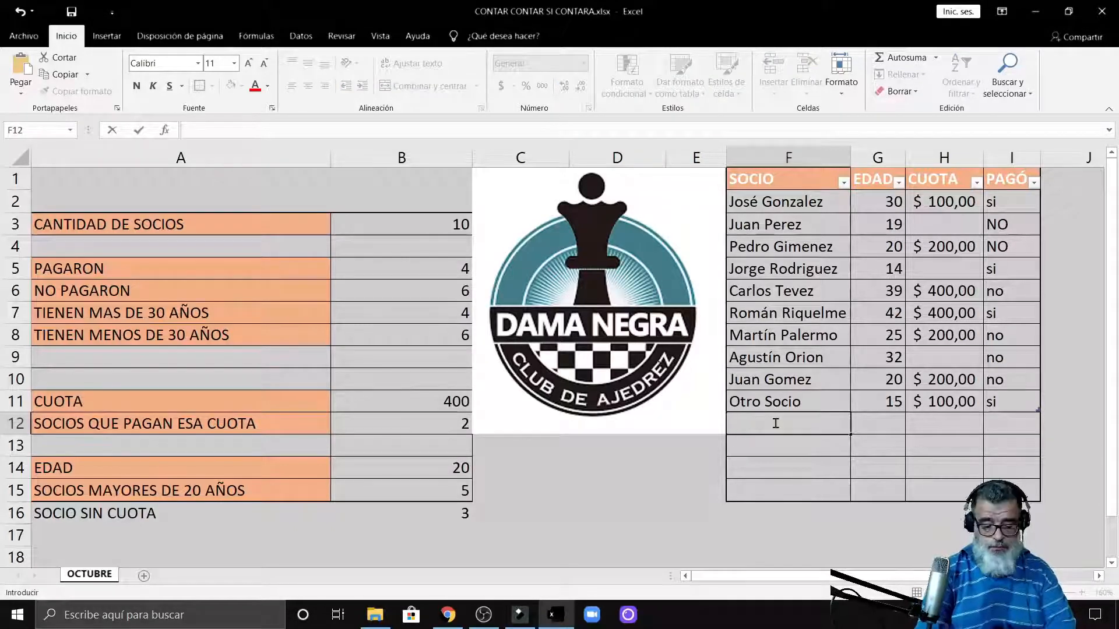
type("Juan")
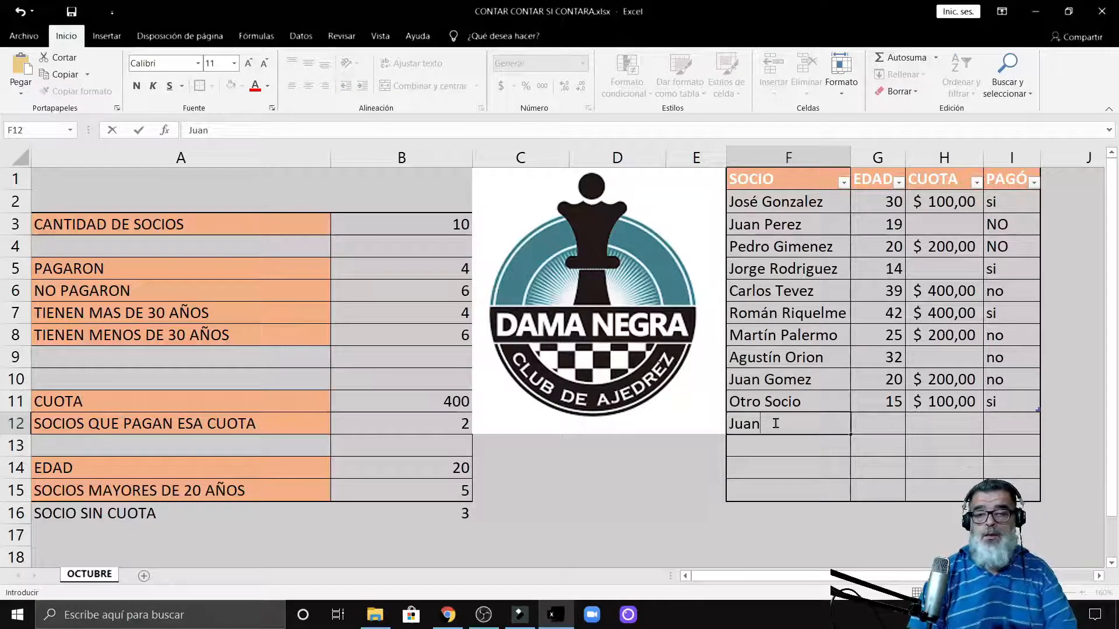
key("Return")
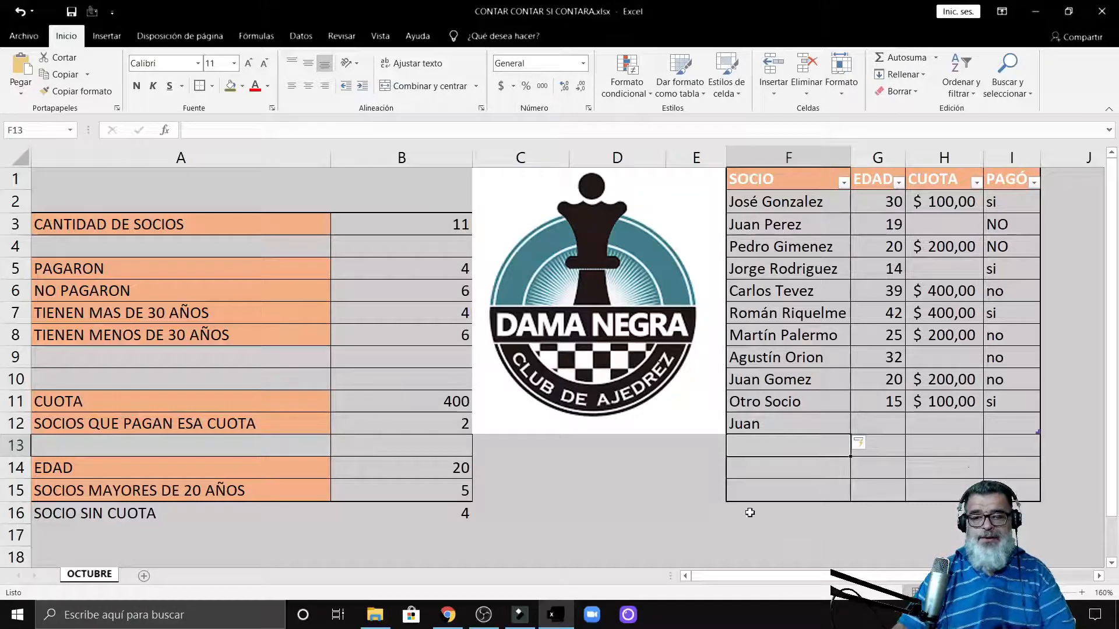
- Add another member's full name in F13, directly below the previous entry
double_click(759, 444)
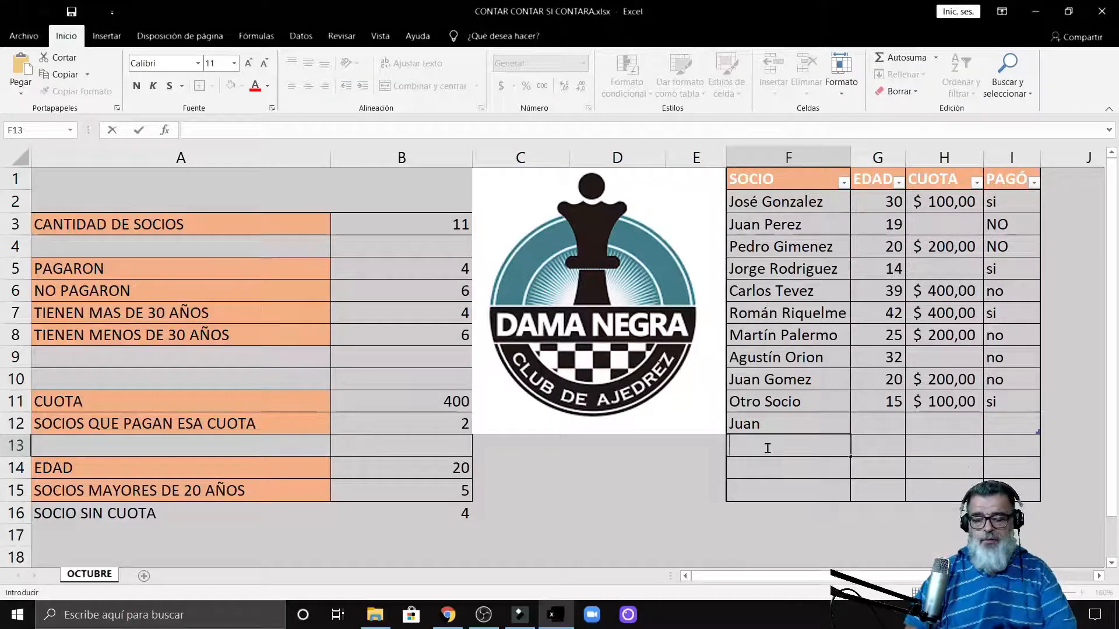
type("pedro Gimenez")
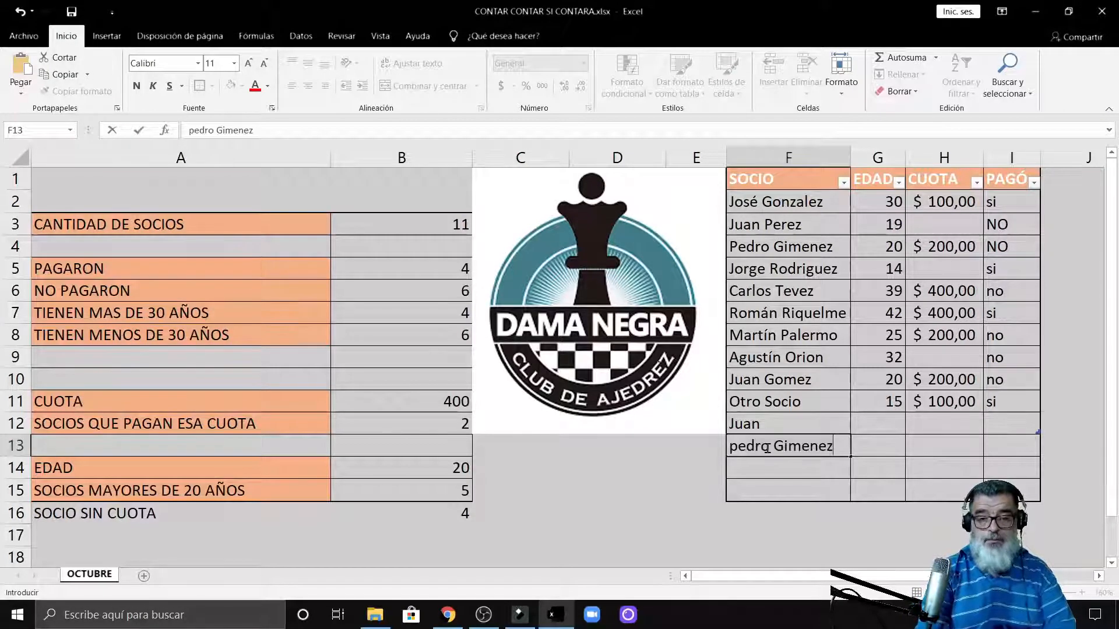
key("Return")
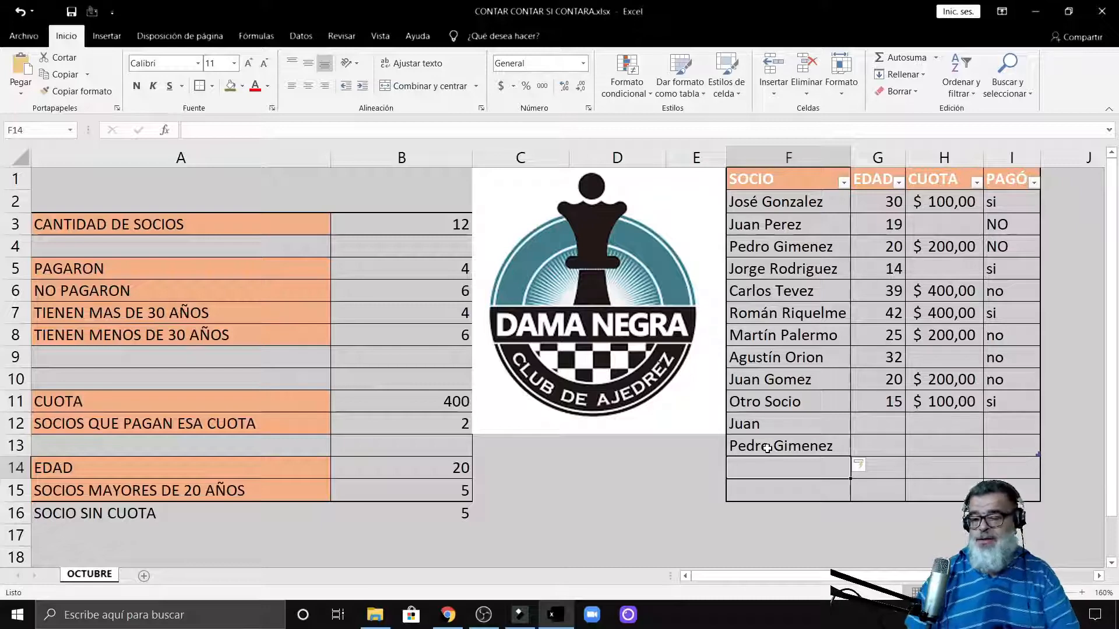
- Enter a first name in F18, outside the table and separated from it by empty rows
left_click(788, 550)
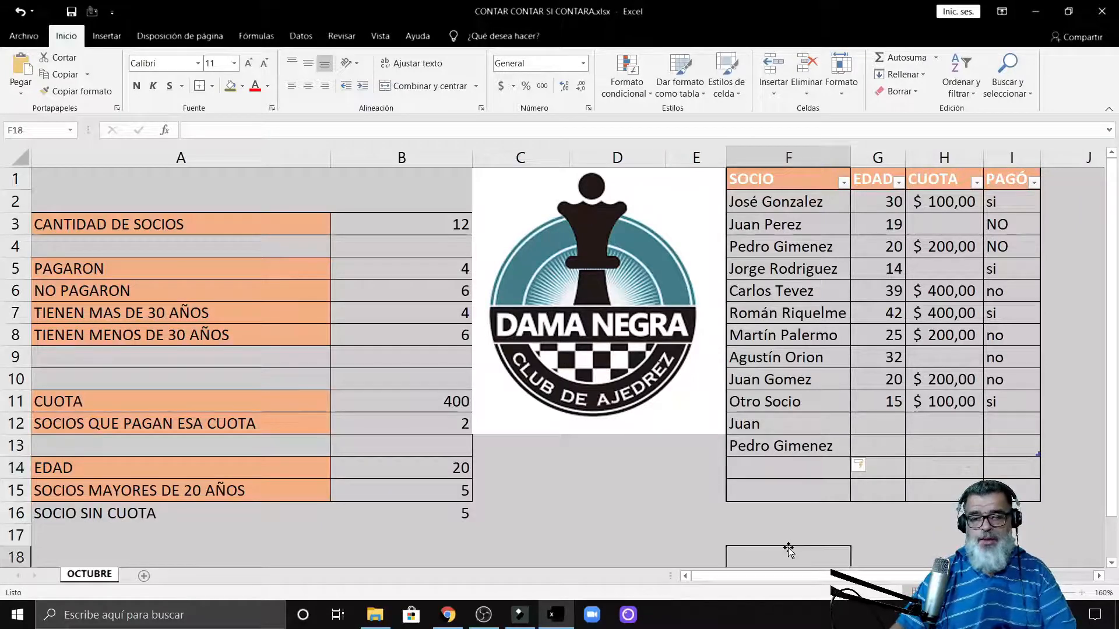
type("jose")
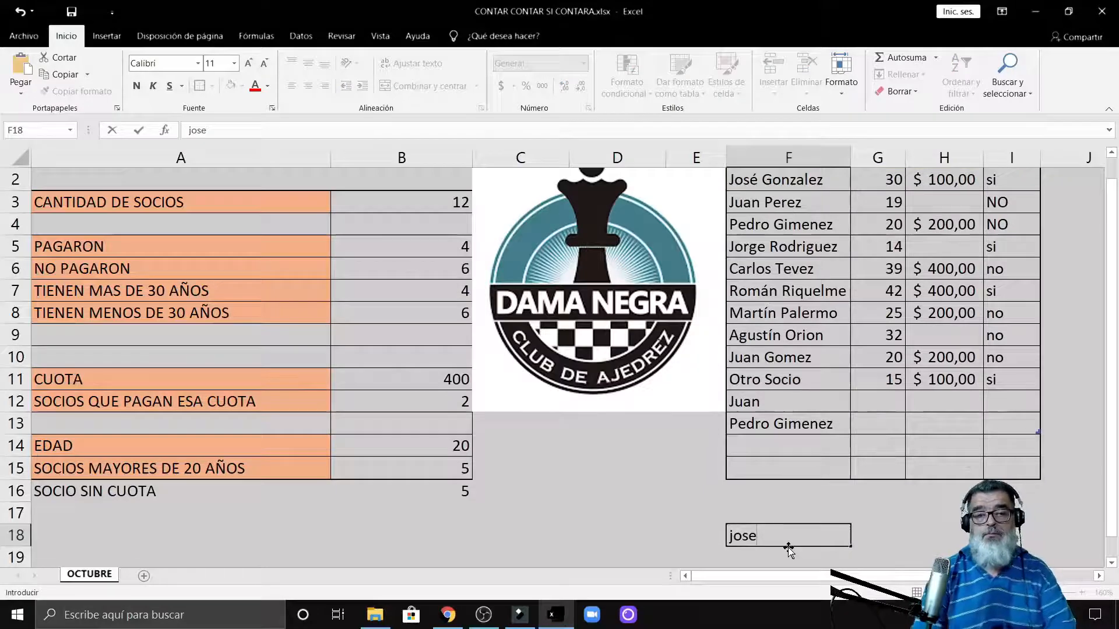
key("Return")
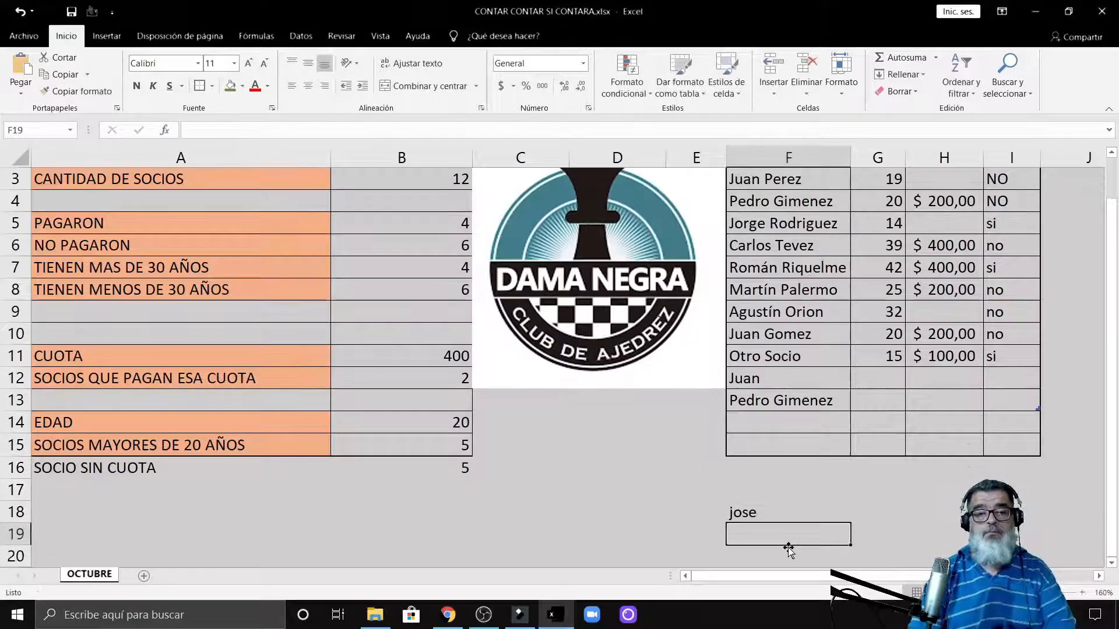
scroll(790, 508, "up", 1)
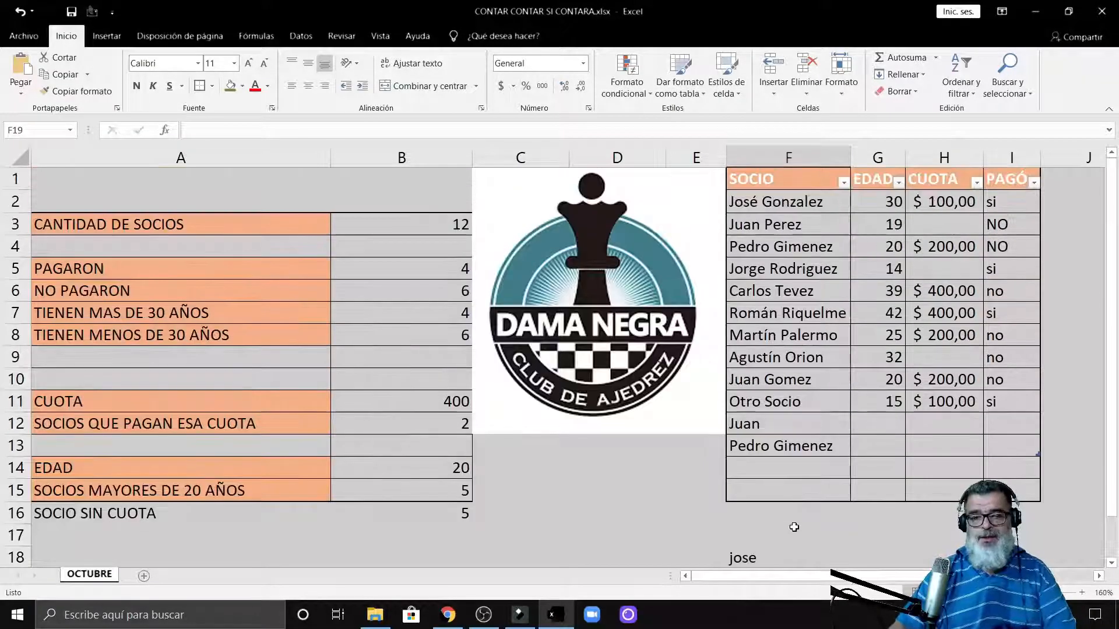
left_click(785, 469)
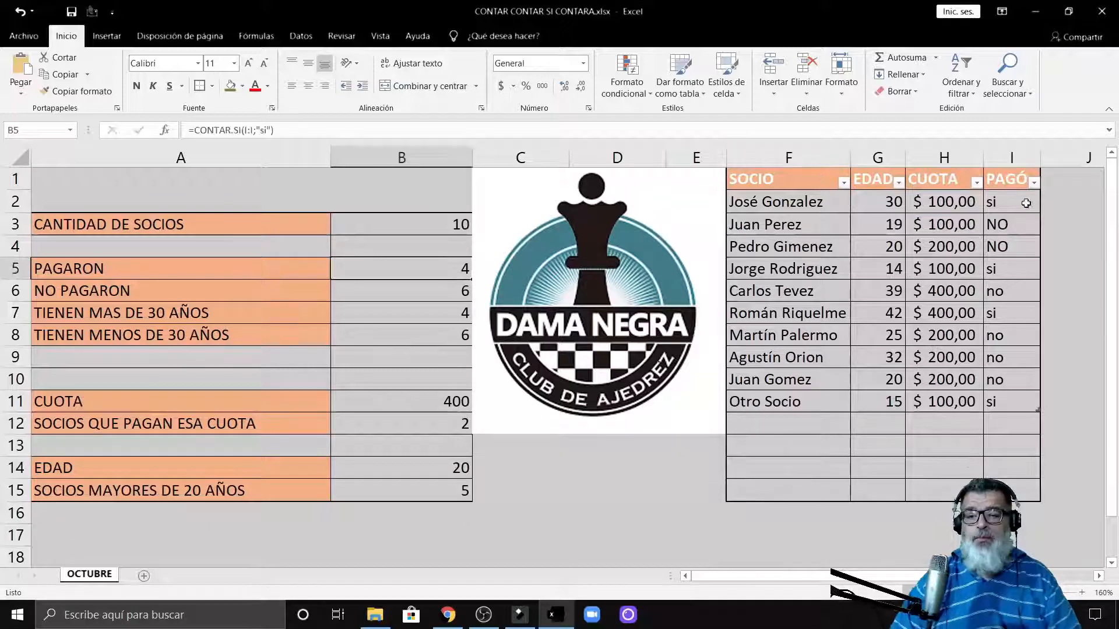
- Clear the CUOTA values in H3, H5 and H9 of the member table
left_click(960, 228)
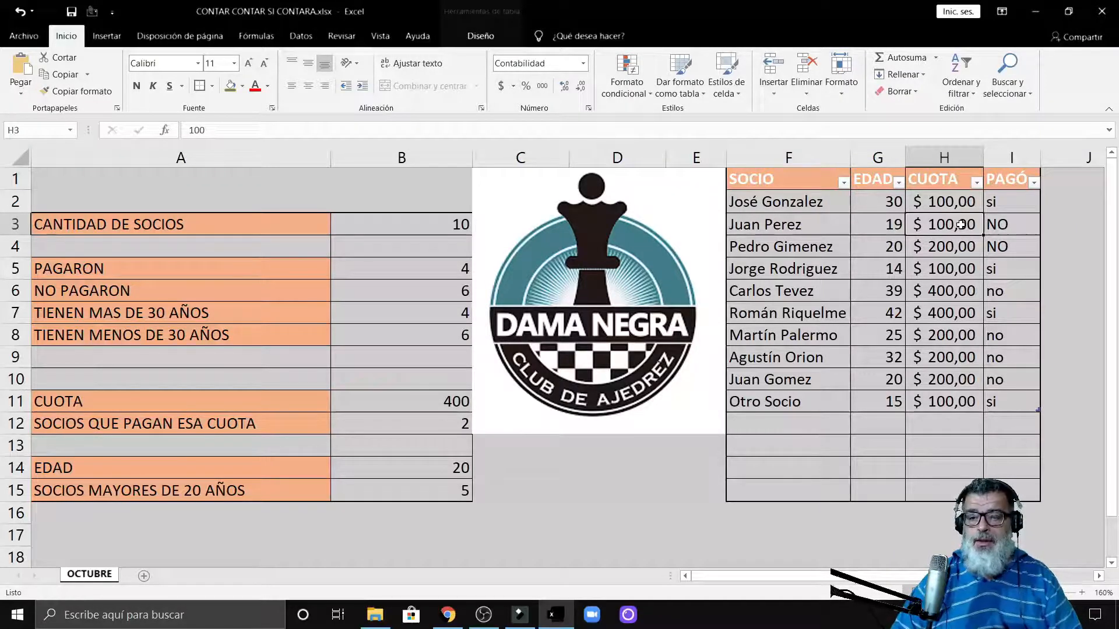
key("Delete")
key("Down")
key("Down")
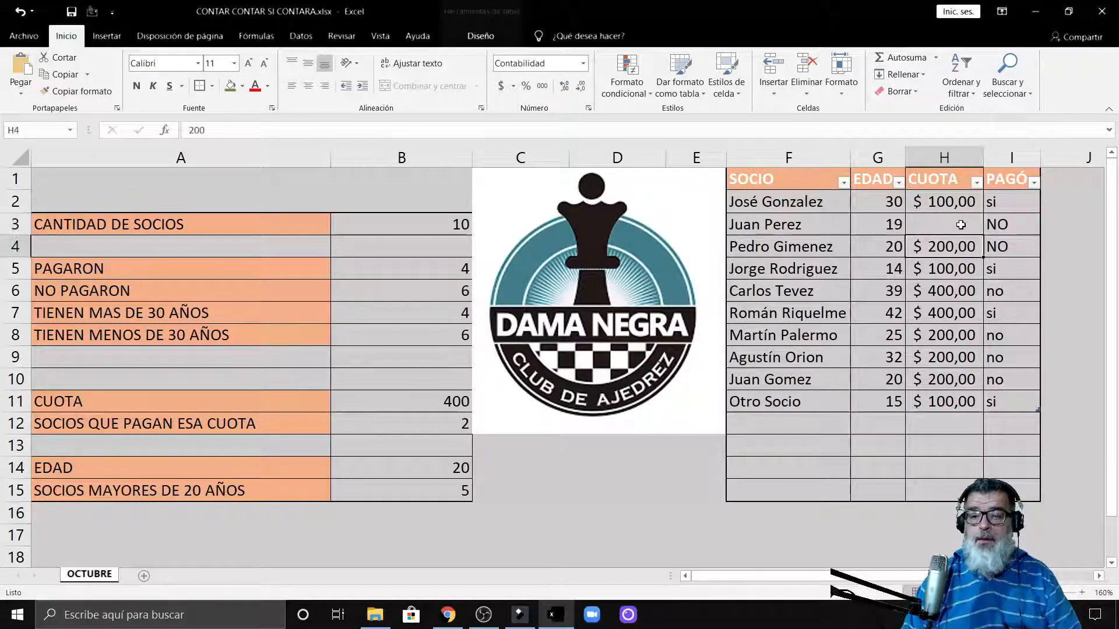
key("Delete")
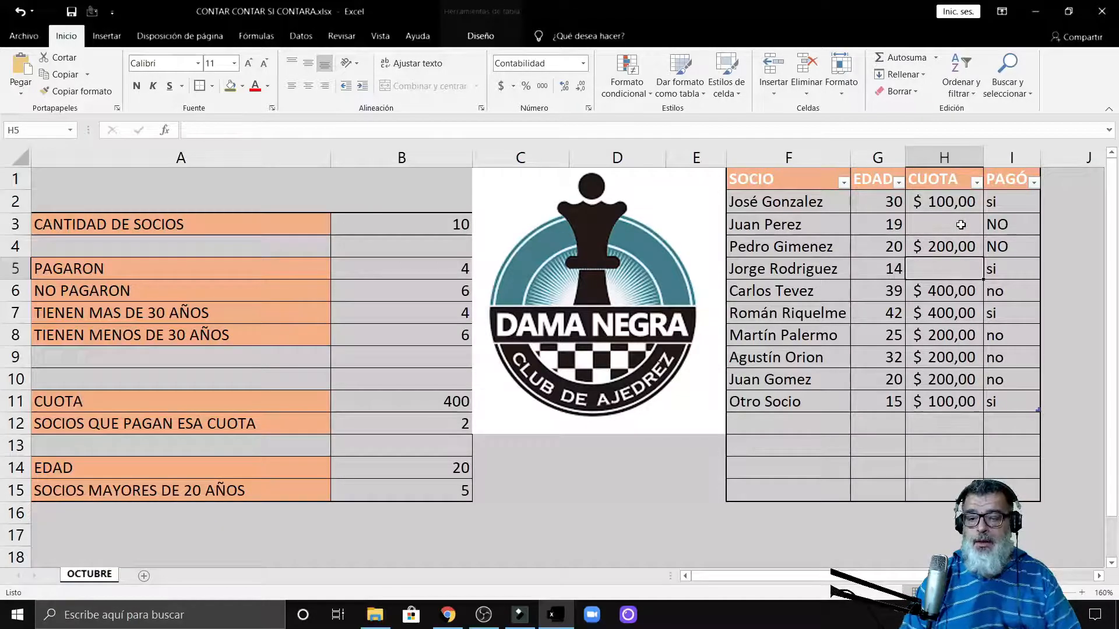
key("Down")
key("Down")
key("Down")
key("Down")
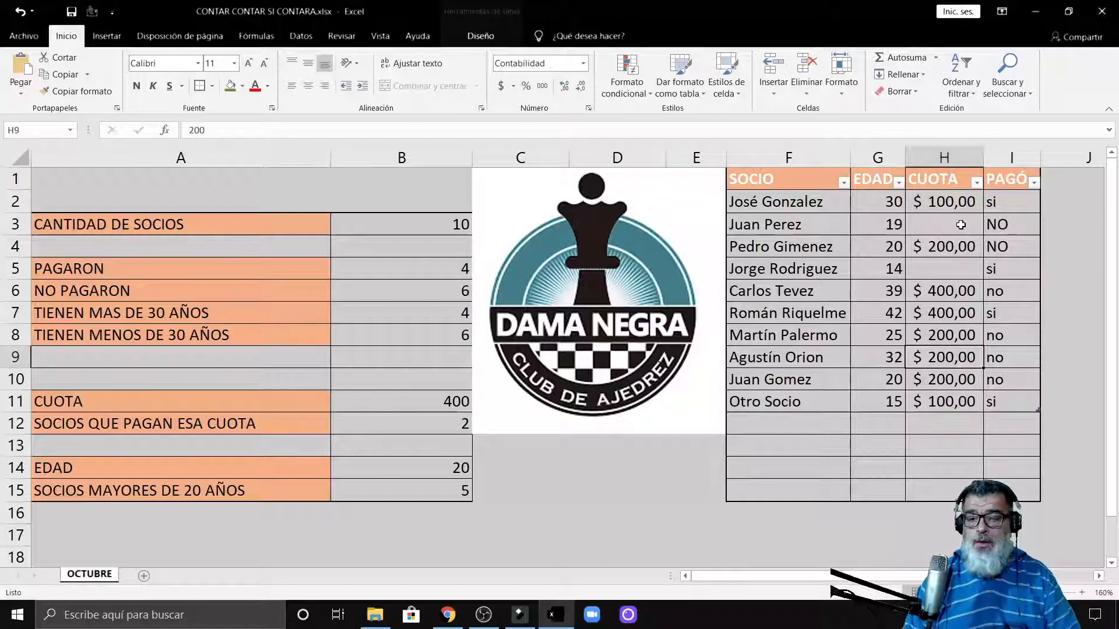
key("Delete")
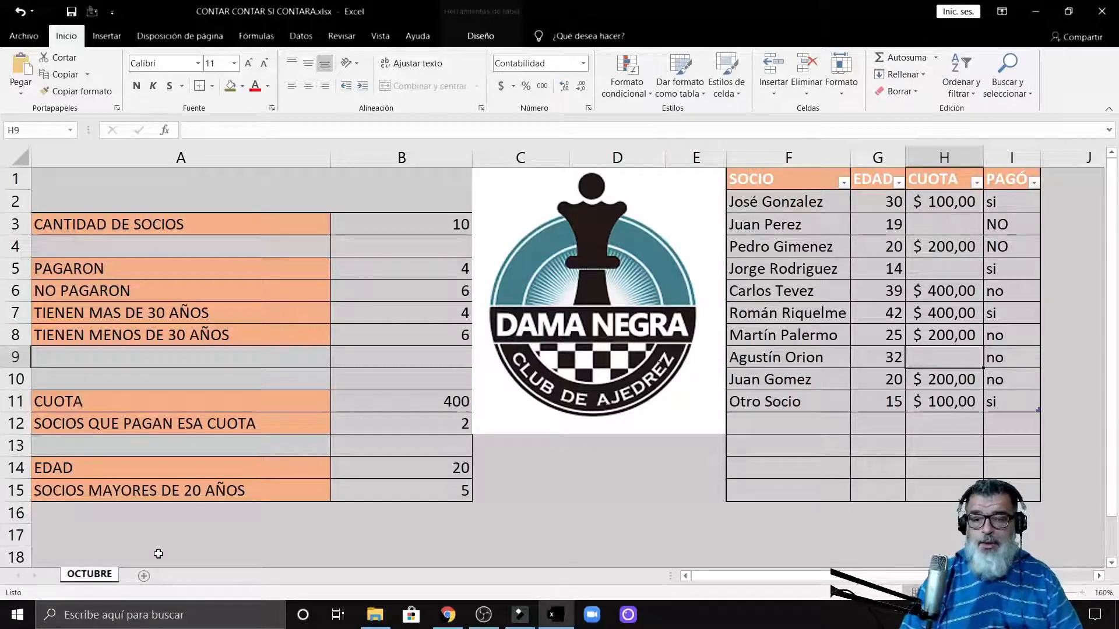
- Label cell A16, directly below the summary's last row, as SOCIO SIN CUOTA
left_click(140, 518)
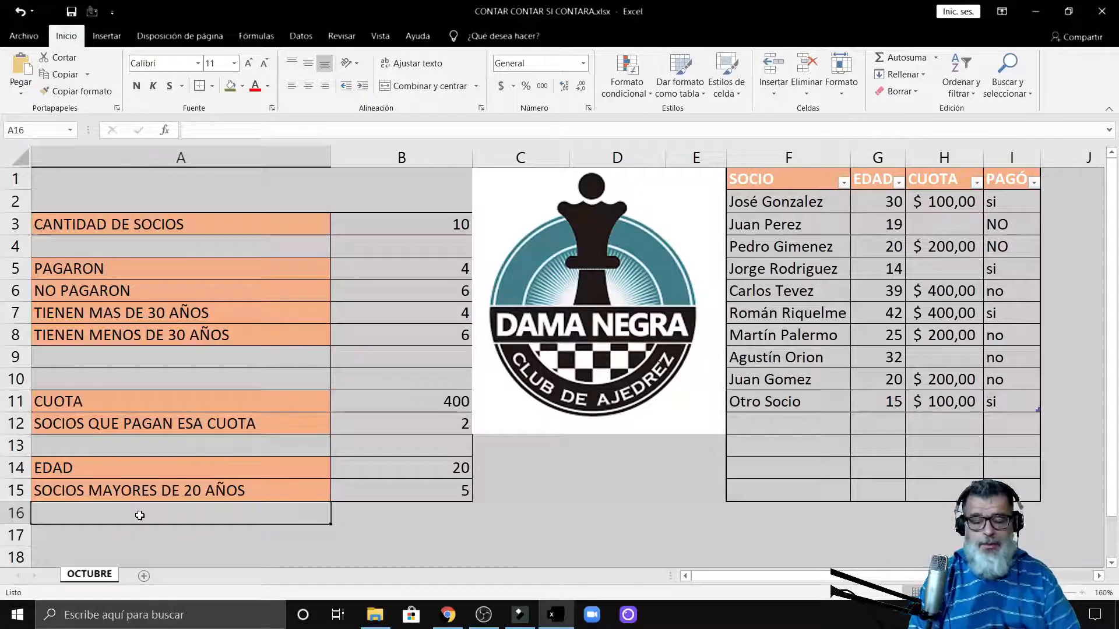
type("ASO")
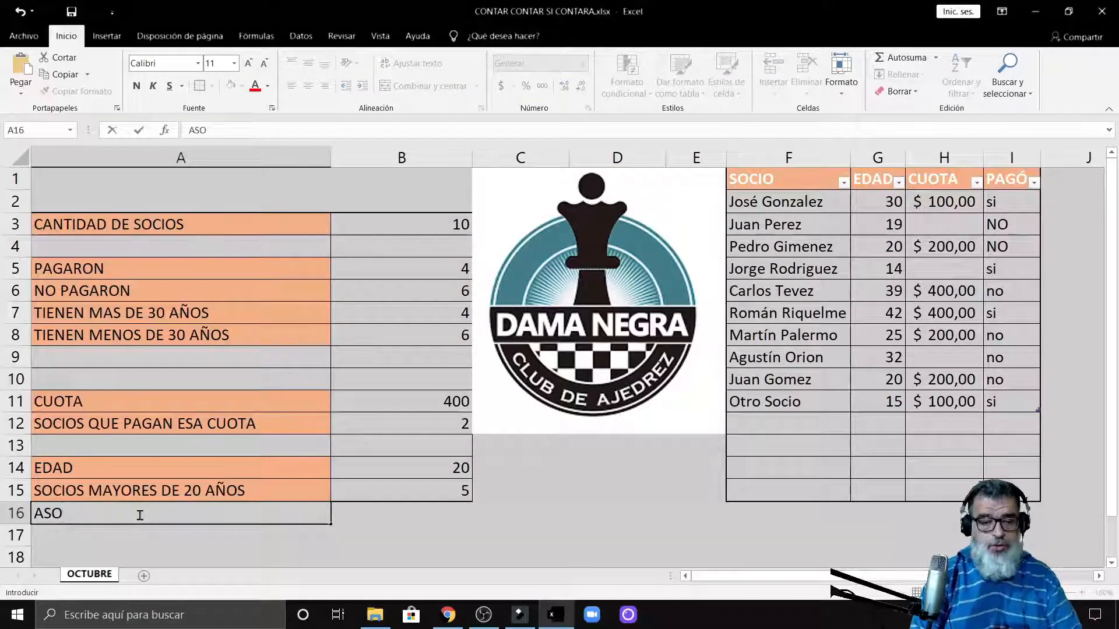
key("BackSpace")
key("BackSpace")
key("BackSpace")
type("SO")
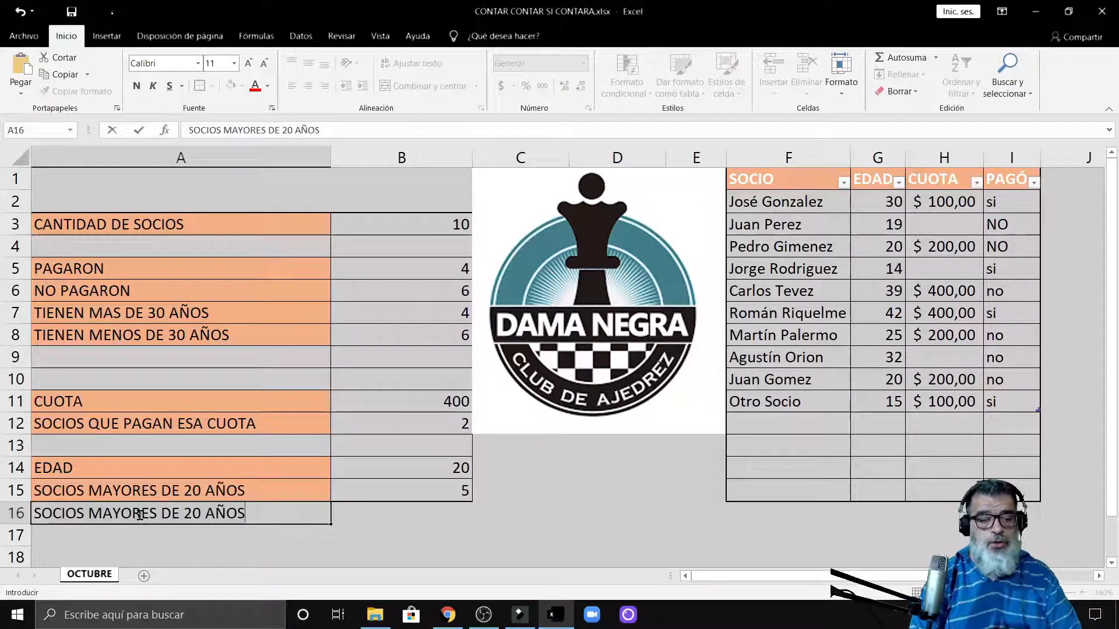
type("CIOSIN")
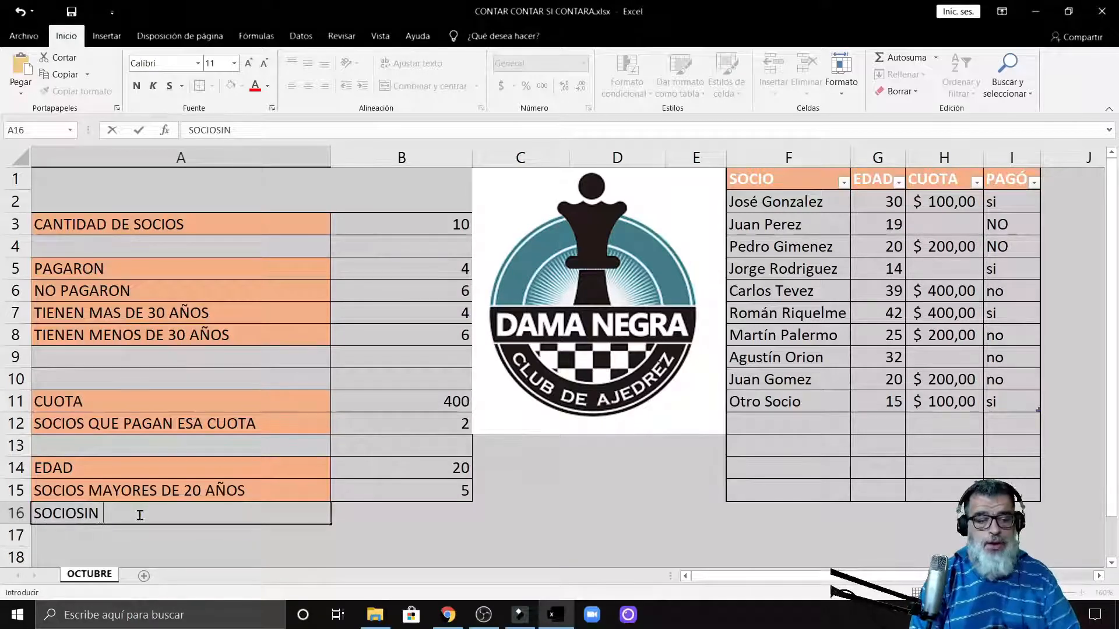
key("BackSpace")
key("BackSpace")
key("BackSpace")
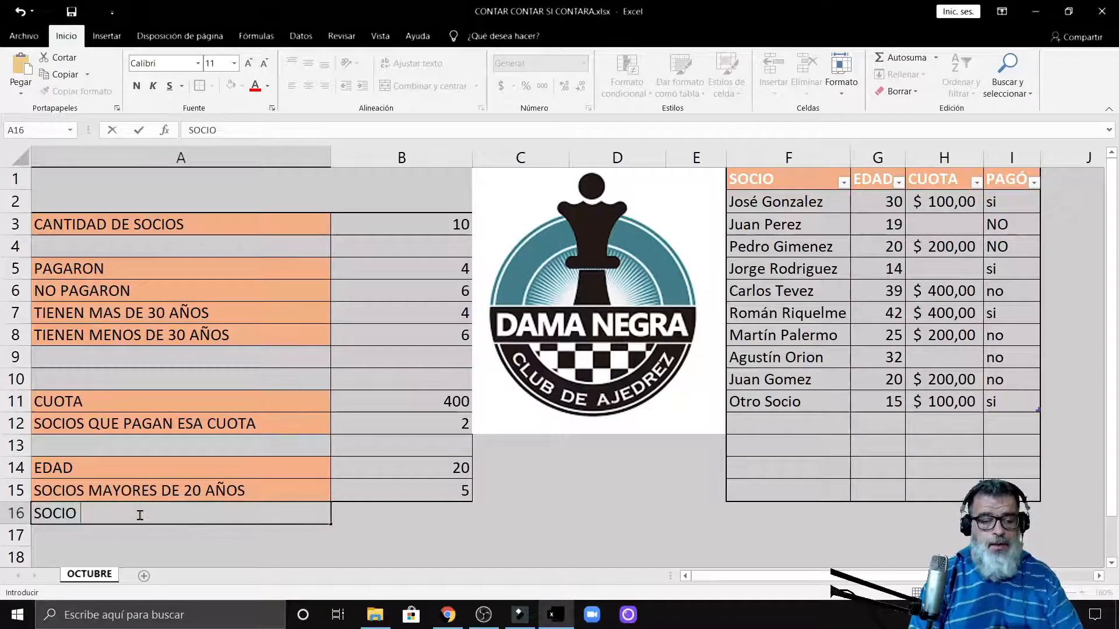
type("SIN CUOTA")
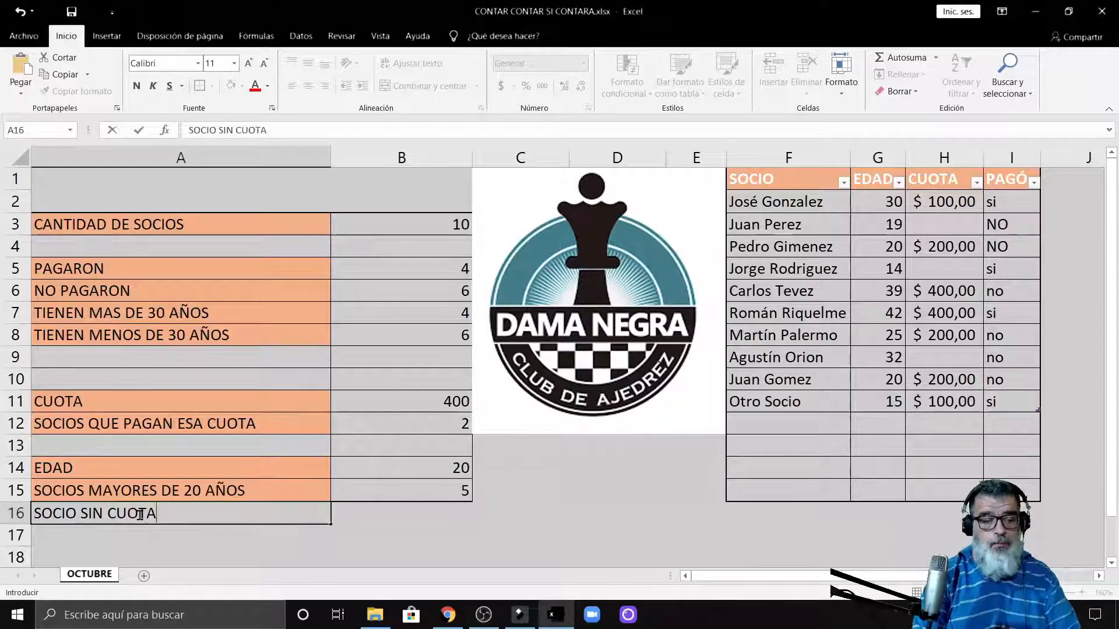
key("Tab")
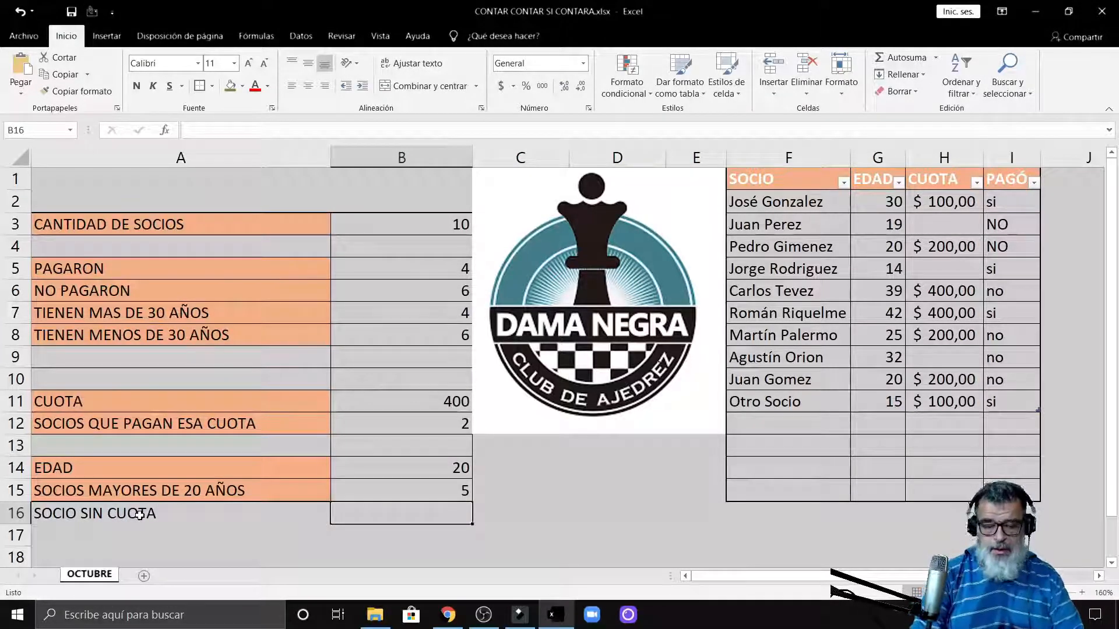
- Count the members without a fee in B16 with =CONTAR.BLANCO(ListaSocios[CUOTA])
type("=")
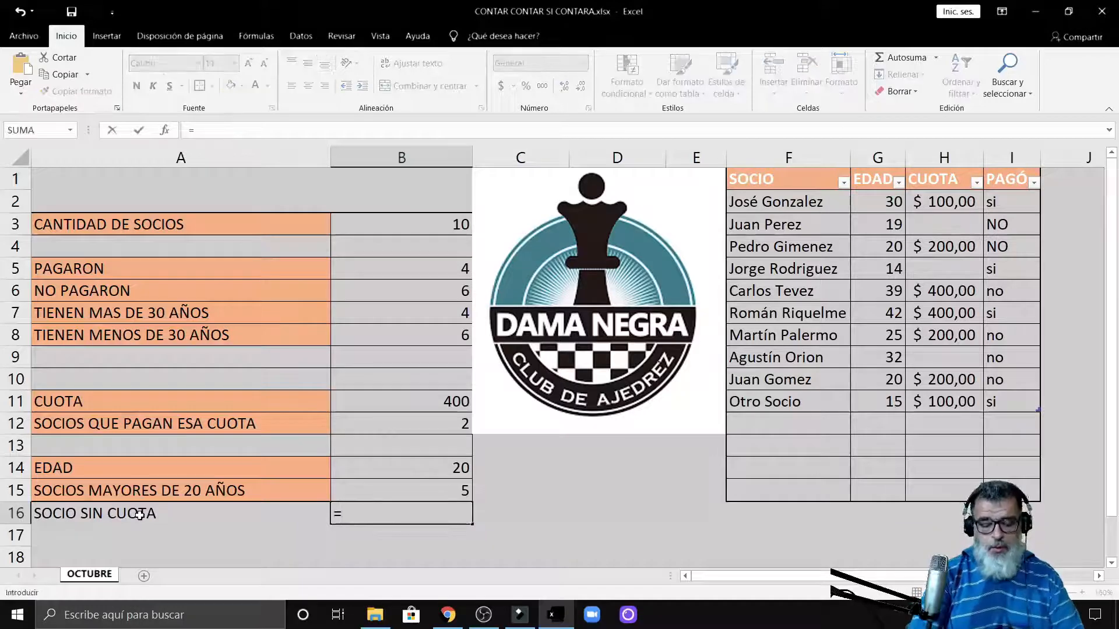
type("CONTGAR")
key("BackSpace")
key("BackSpace")
key("BackSpace")
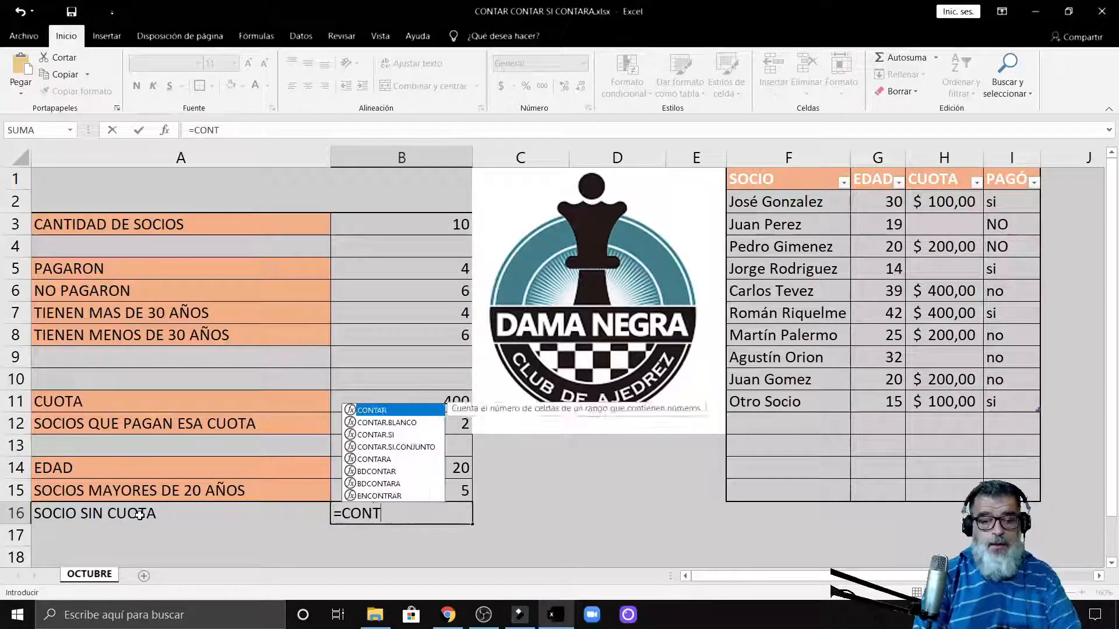
key("BackSpace")
type("TAR")
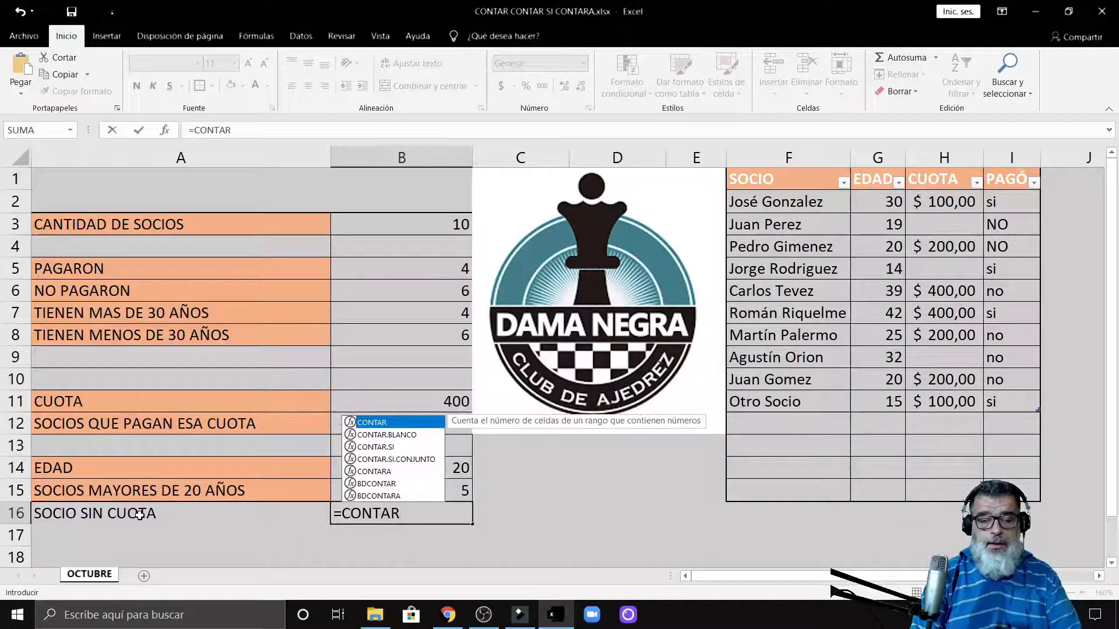
type(".BL")
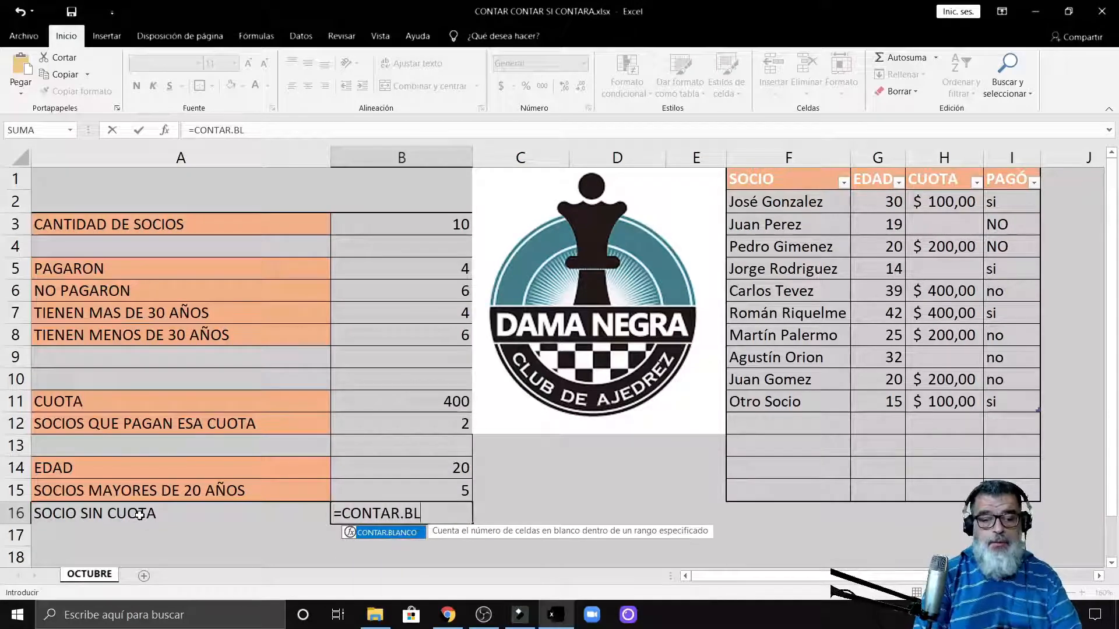
type("ANCO(")
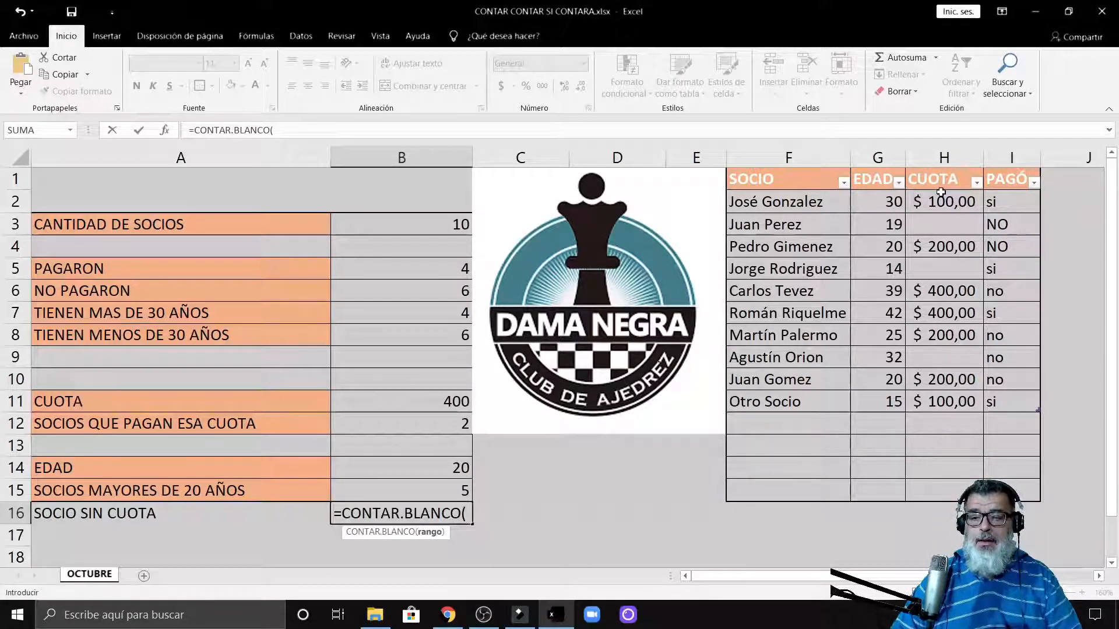
left_click_drag(939, 198, 943, 413)
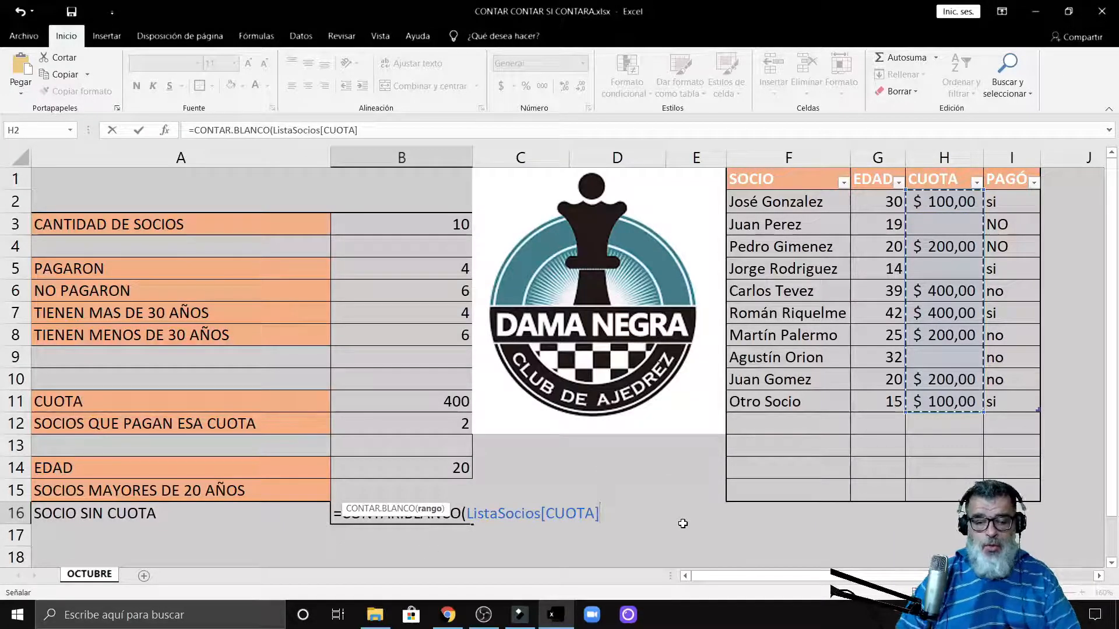
type(")")
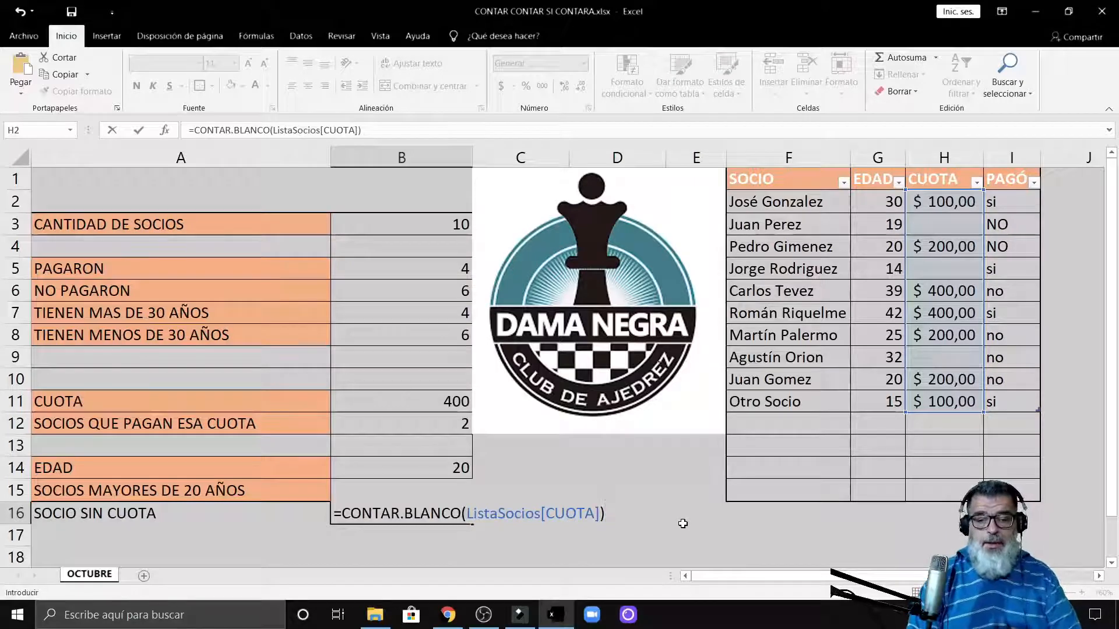
key("Return")
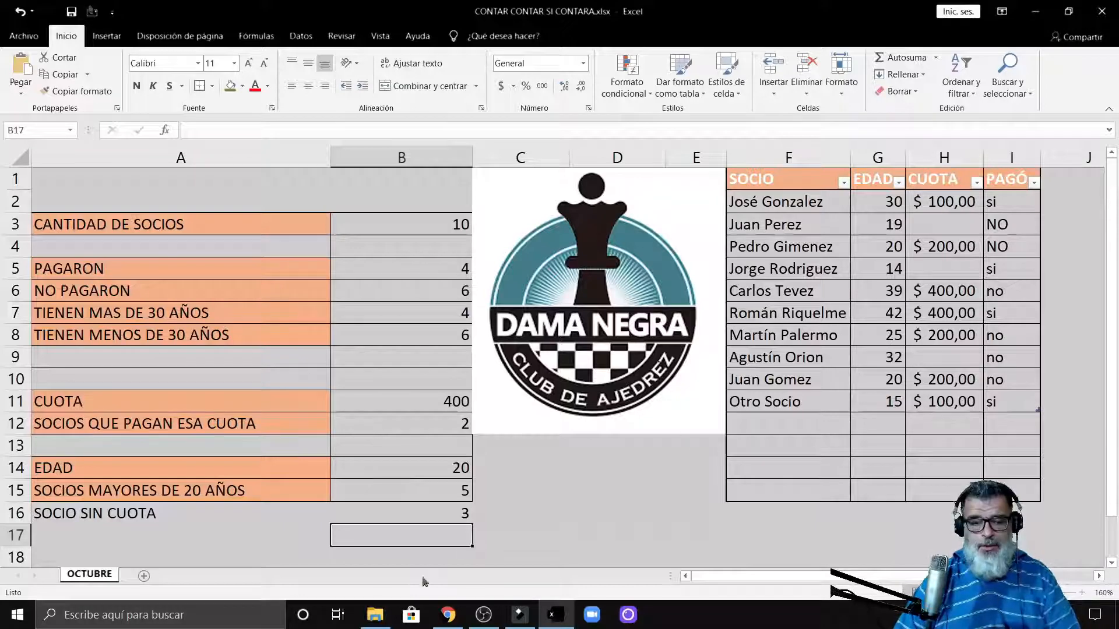
- Try counting the blanks of the whole column H in B16 with =CONTAR.BLANCO(H:H), and undo that formula change
left_click(396, 516)
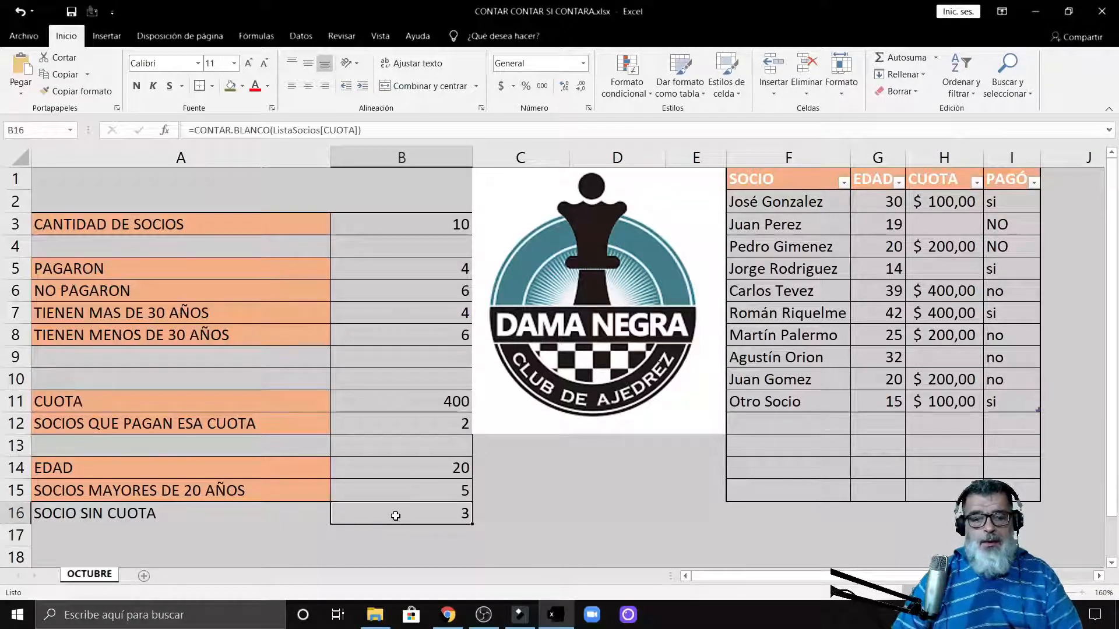
double_click(448, 513)
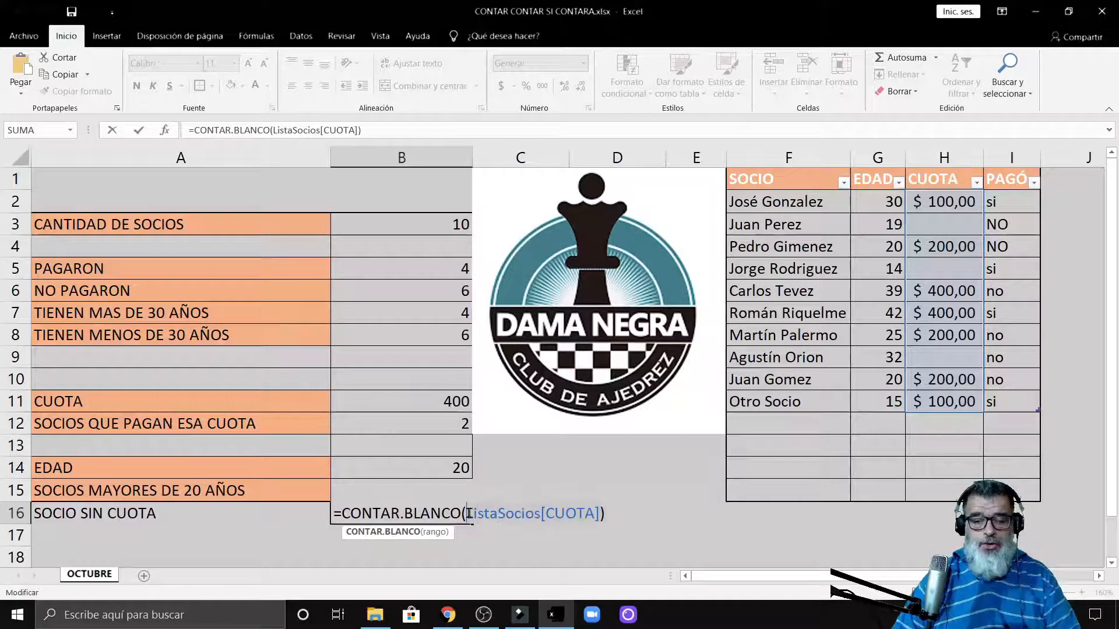
left_click(468, 513)
key("ctrl+Delete")
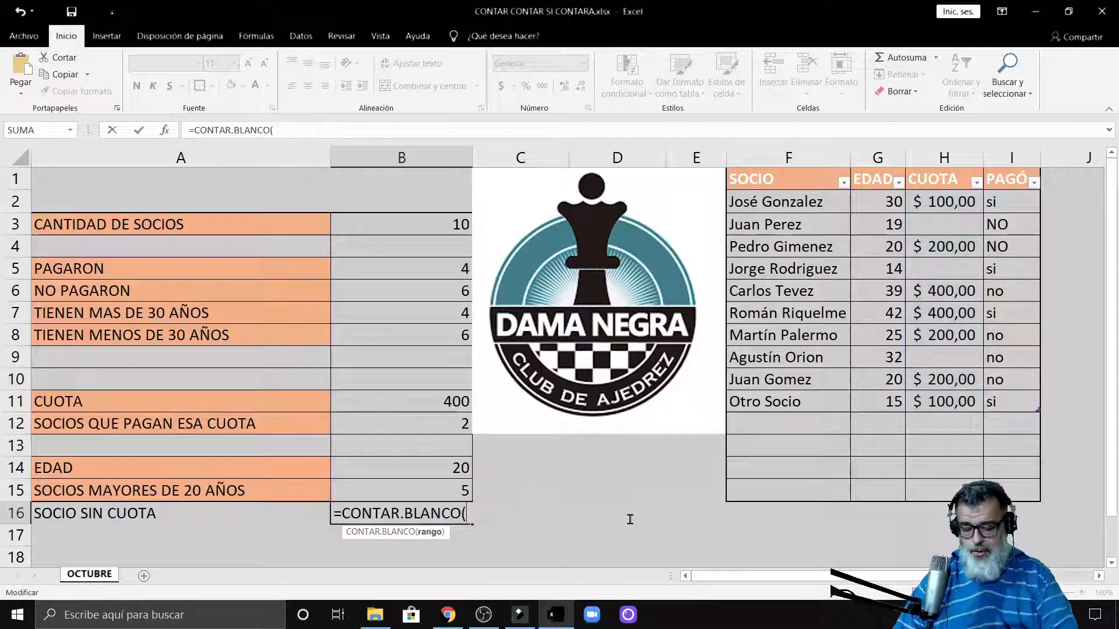
left_click(947, 158)
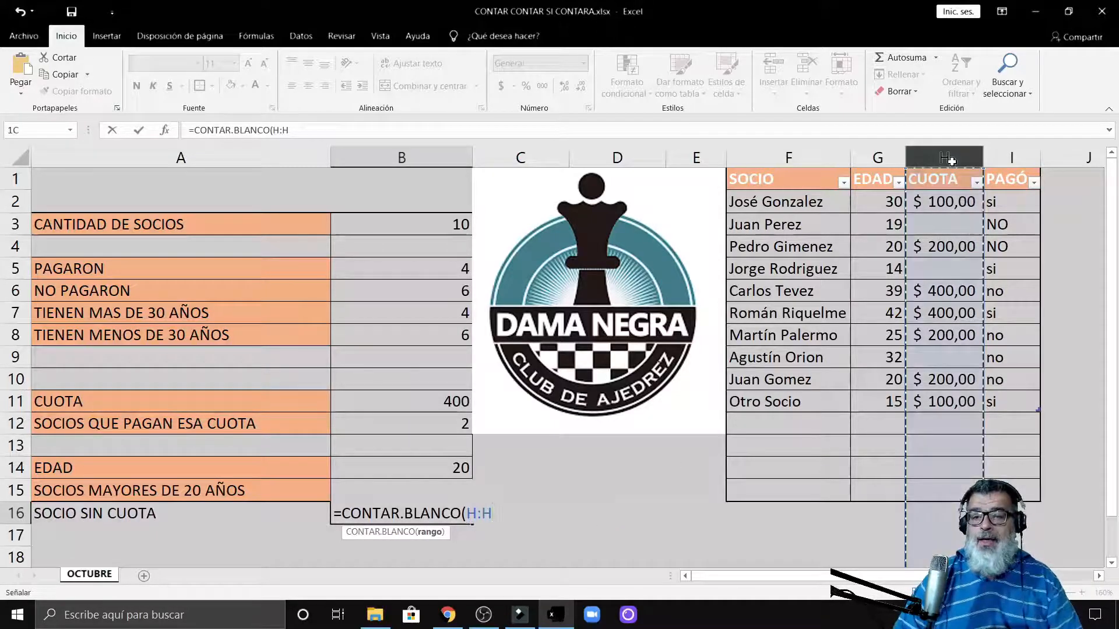
left_click(515, 516)
type(")")
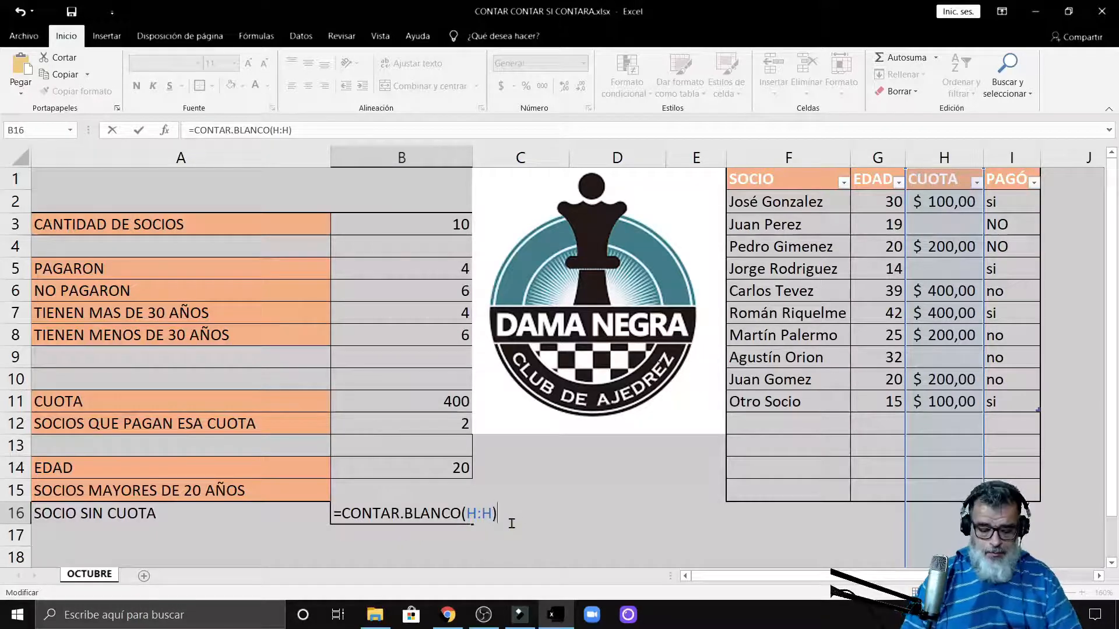
key("Return")
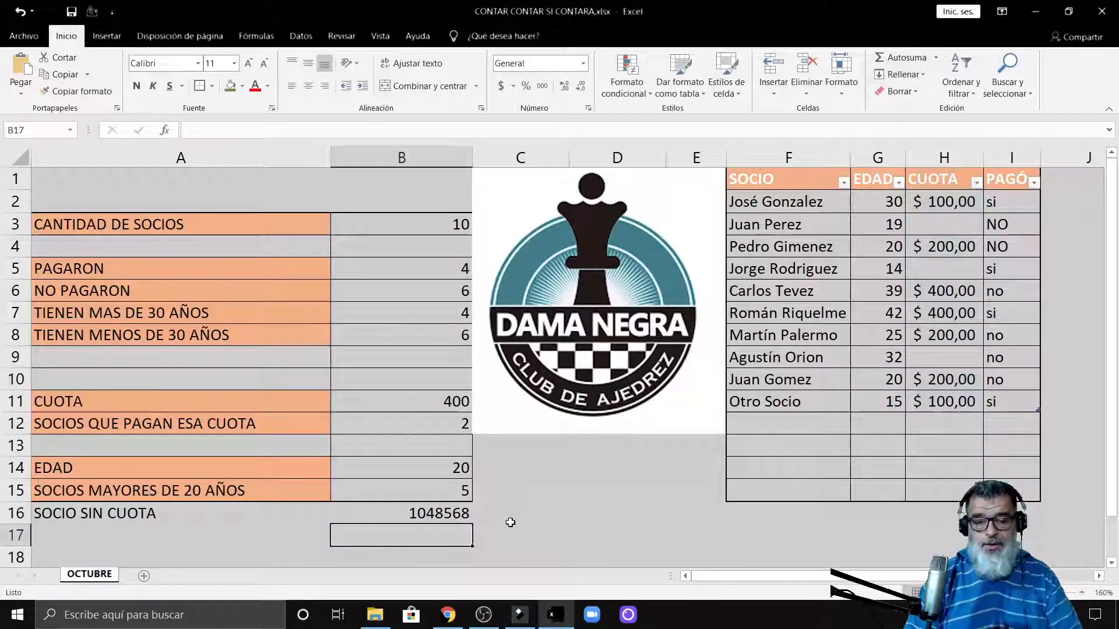
left_click(448, 516)
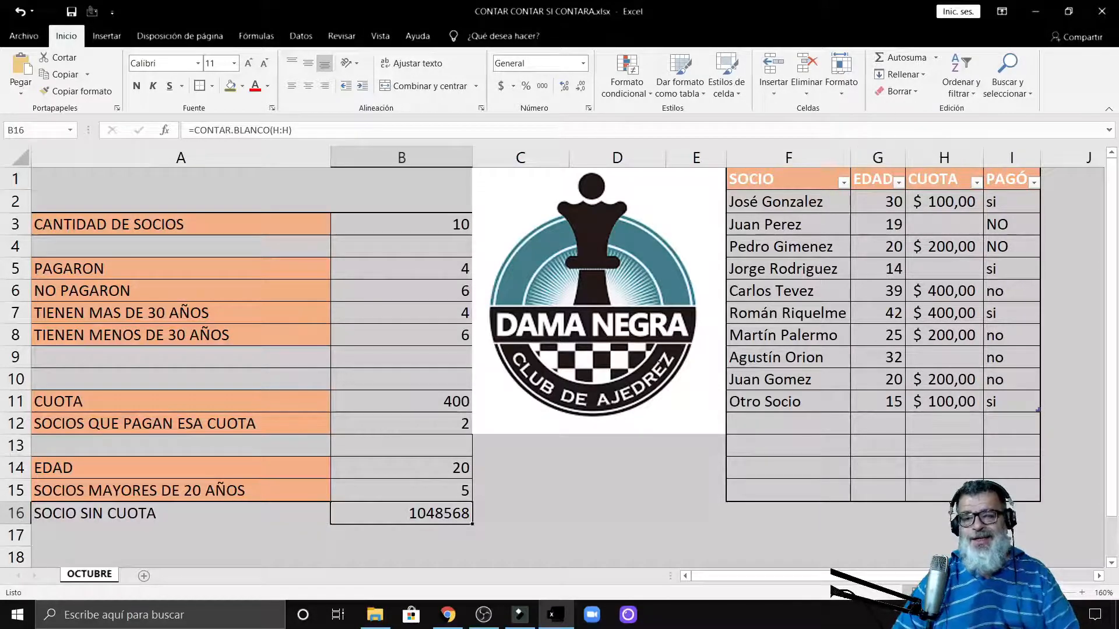
left_click(20, 11)
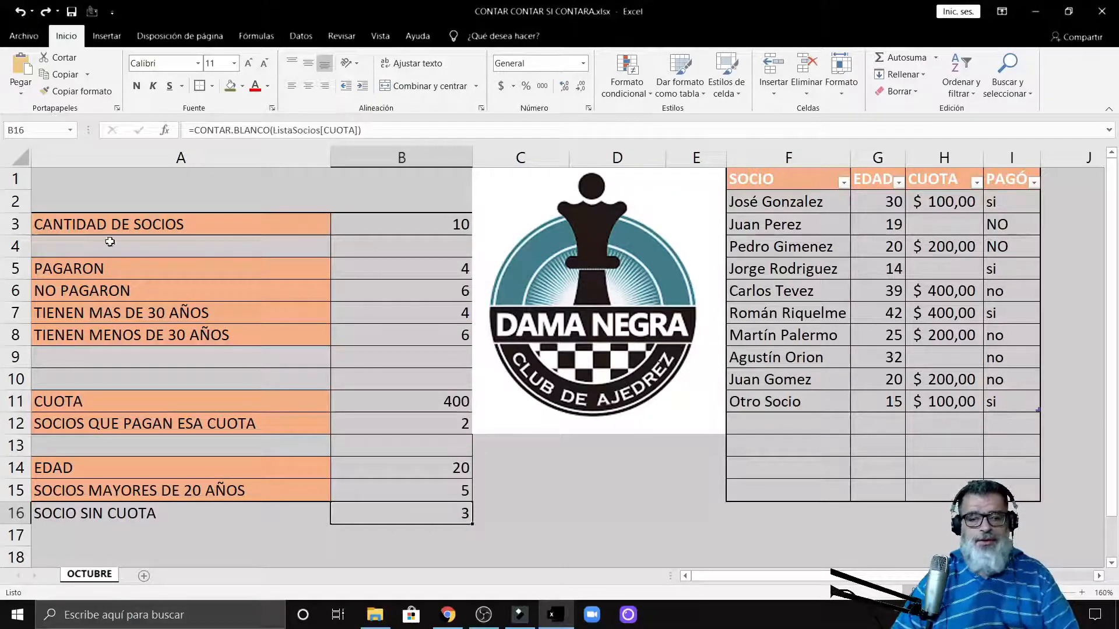